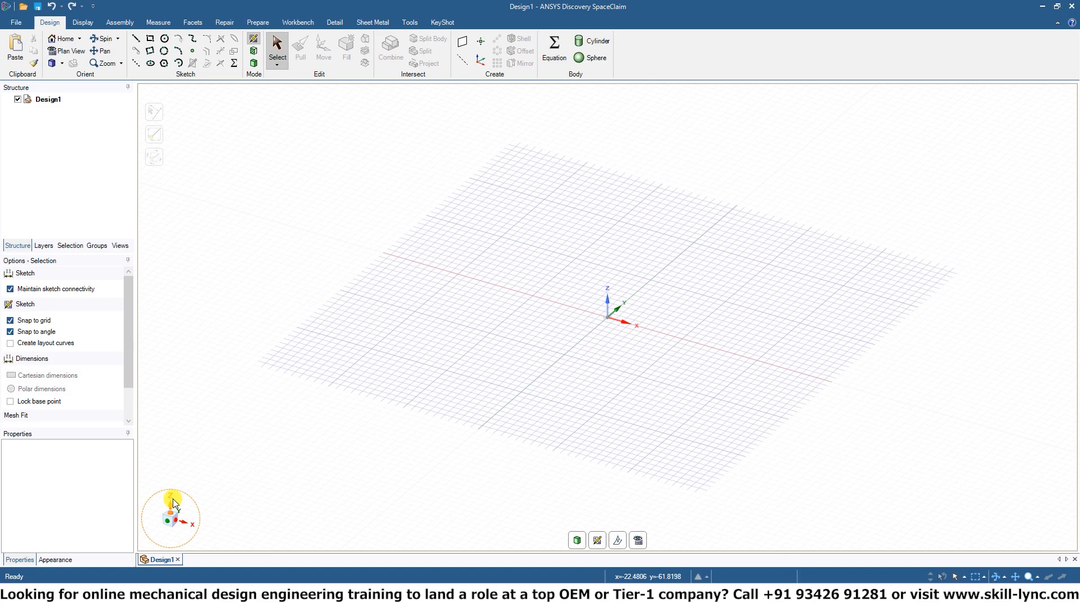
# - Sketch four concentric circles at the origin on the XY plane, the outer two about 22.8 mm and 14.1 mm in diameter
pyautogui.click(173, 502)
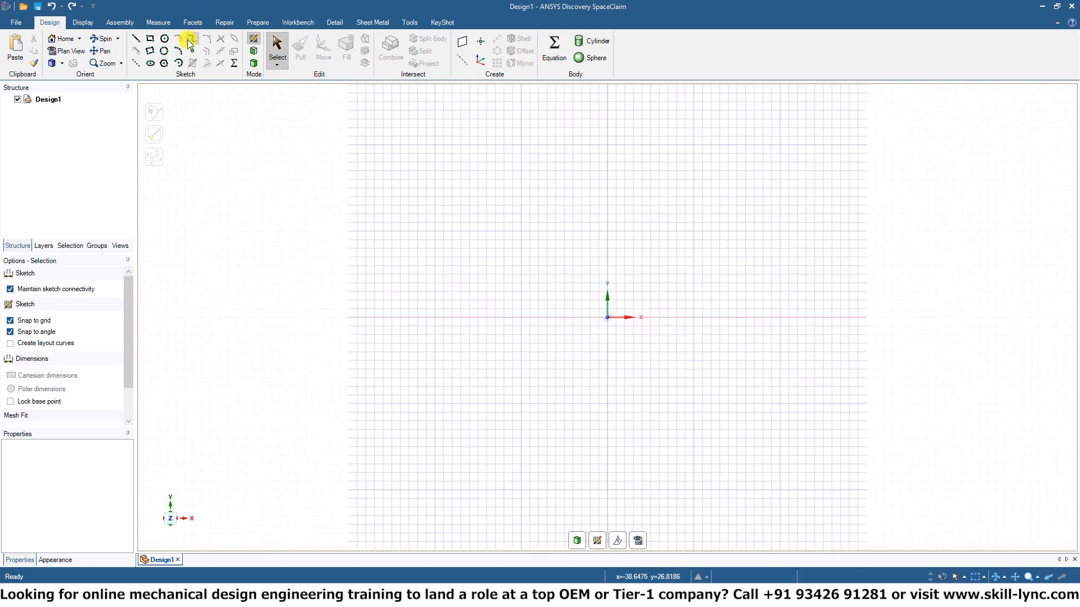
pyautogui.click(165, 41)
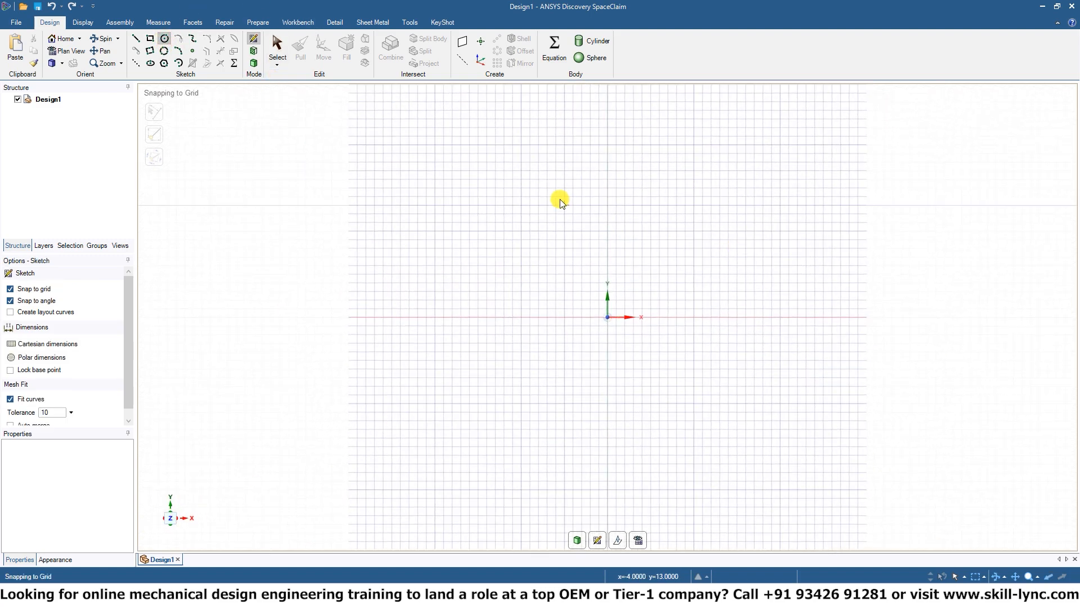
pyautogui.click(606, 317)
pyautogui.click(663, 239)
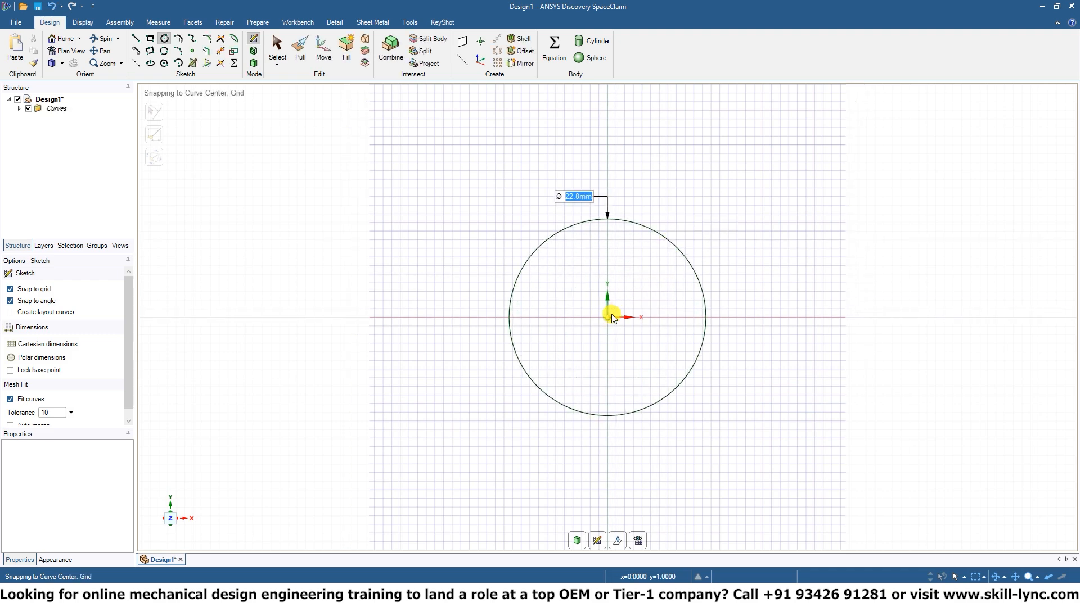
pyautogui.click(609, 318)
pyautogui.click(650, 276)
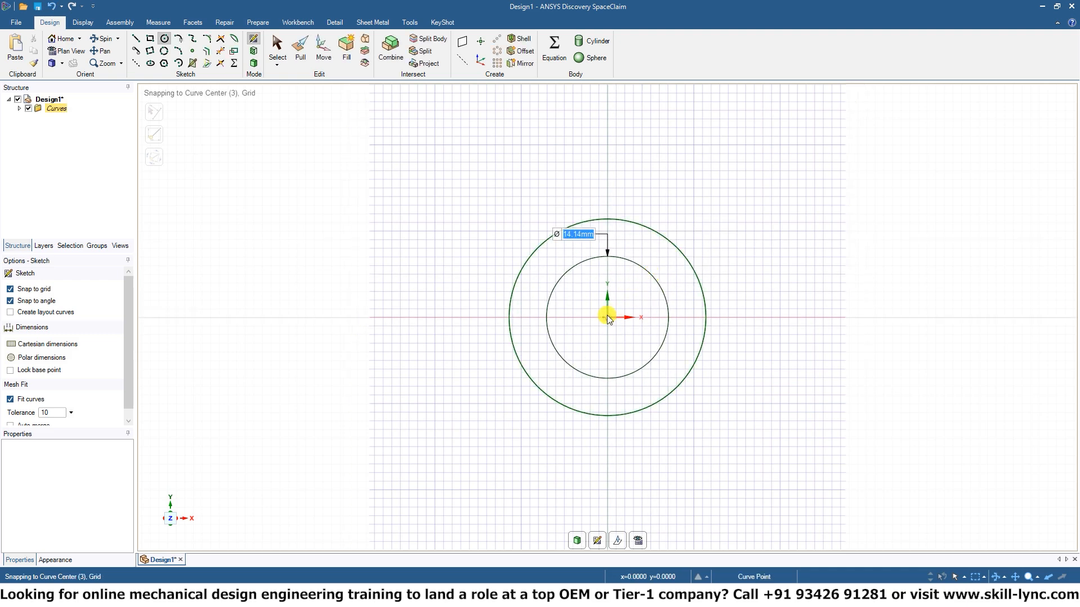
pyautogui.click(608, 318)
pyautogui.click(631, 295)
pyautogui.click(603, 318)
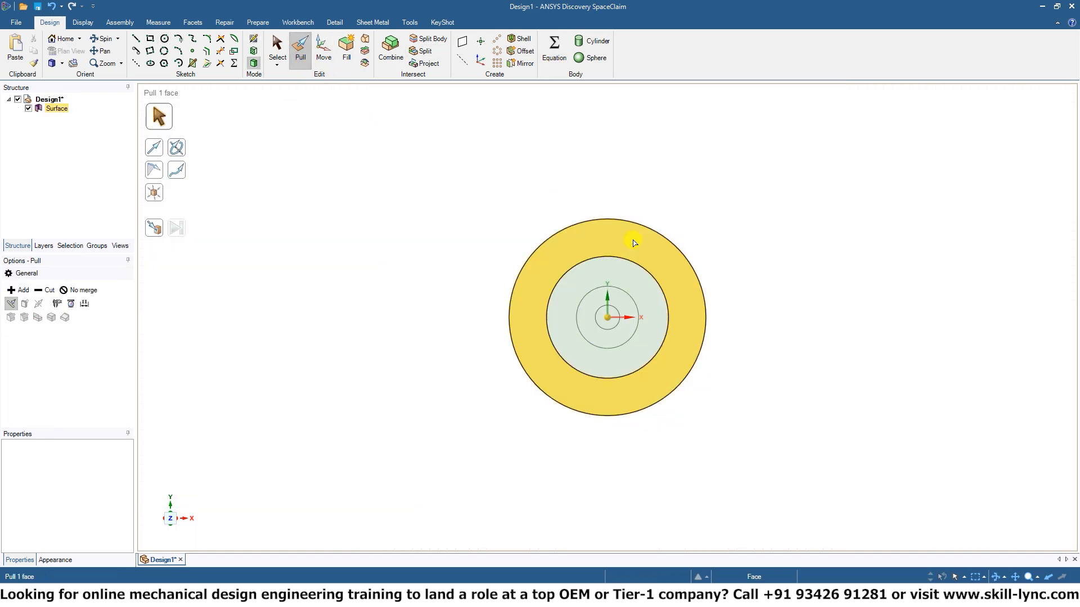
# - Pull all four concentric faces upward together by about 17.6 mm, and undo the pull
pyautogui.click(630, 280)
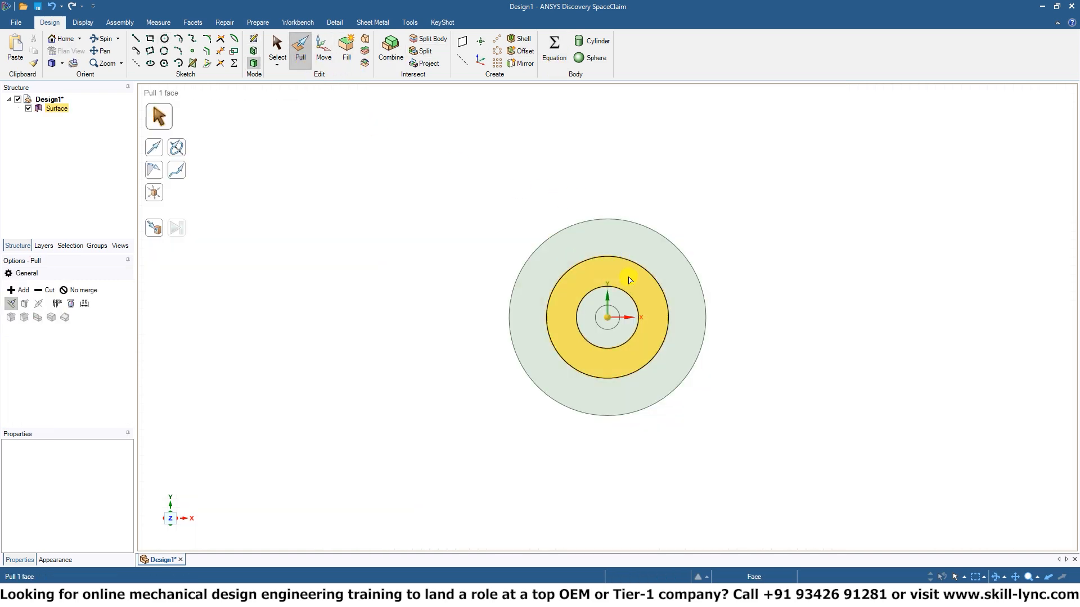
pyautogui.click(611, 325)
pyautogui.click(684, 308)
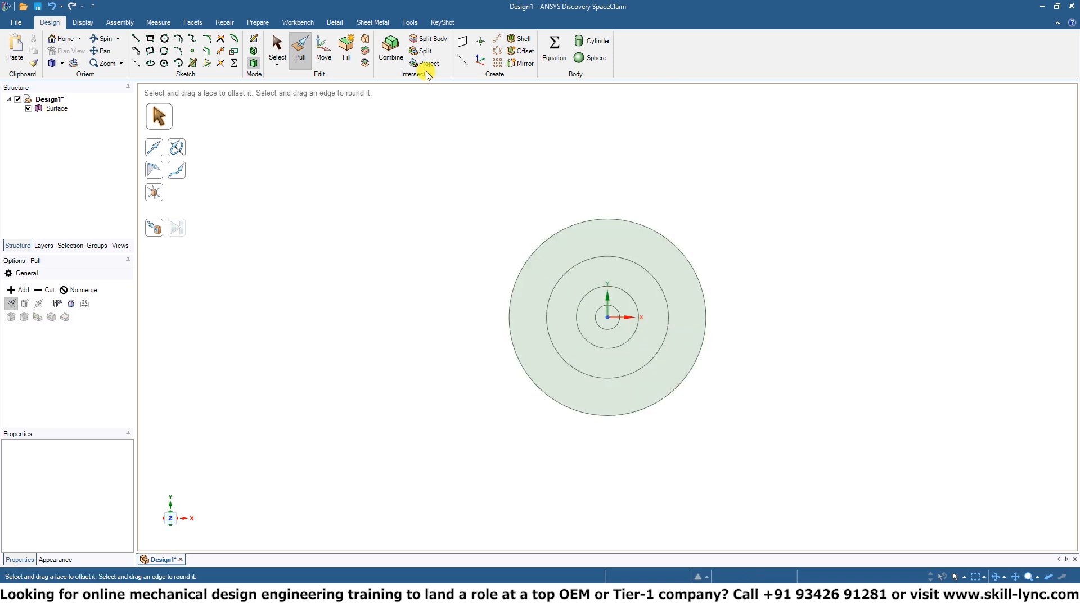
pyautogui.click(539, 376)
pyautogui.keyDown('ctrl'); pyautogui.click(581, 349); pyautogui.keyUp('ctrl')
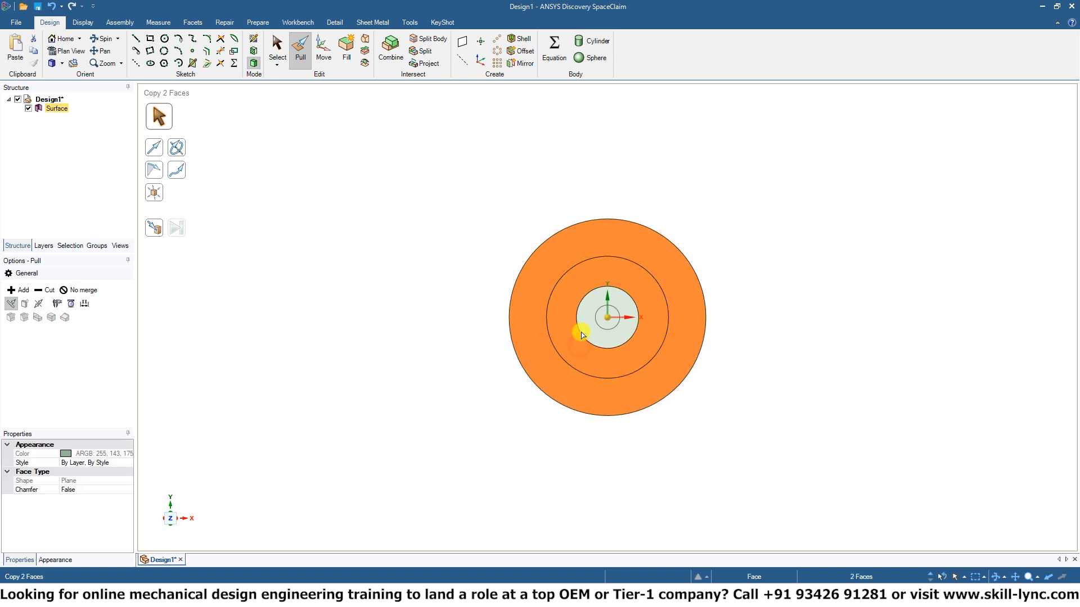
pyautogui.keyDown('ctrl'); pyautogui.click(601, 315); pyautogui.keyUp('ctrl')
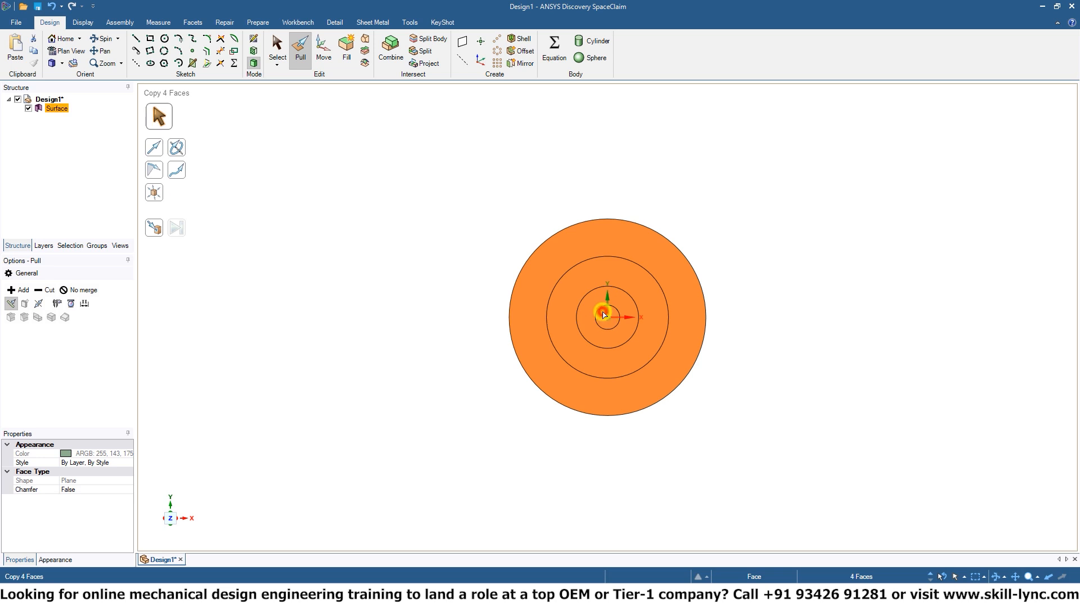
pyautogui.moveTo(853, 383); pyautogui.dragTo(639, 316, button='middle')
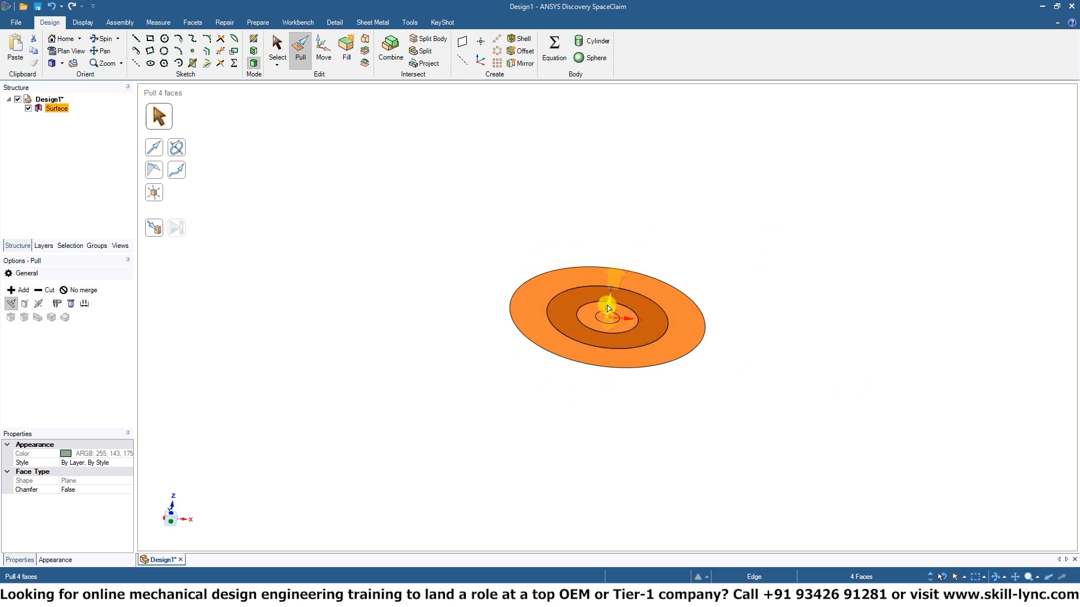
pyautogui.moveTo(608, 307); pyautogui.dragTo(632, 181)
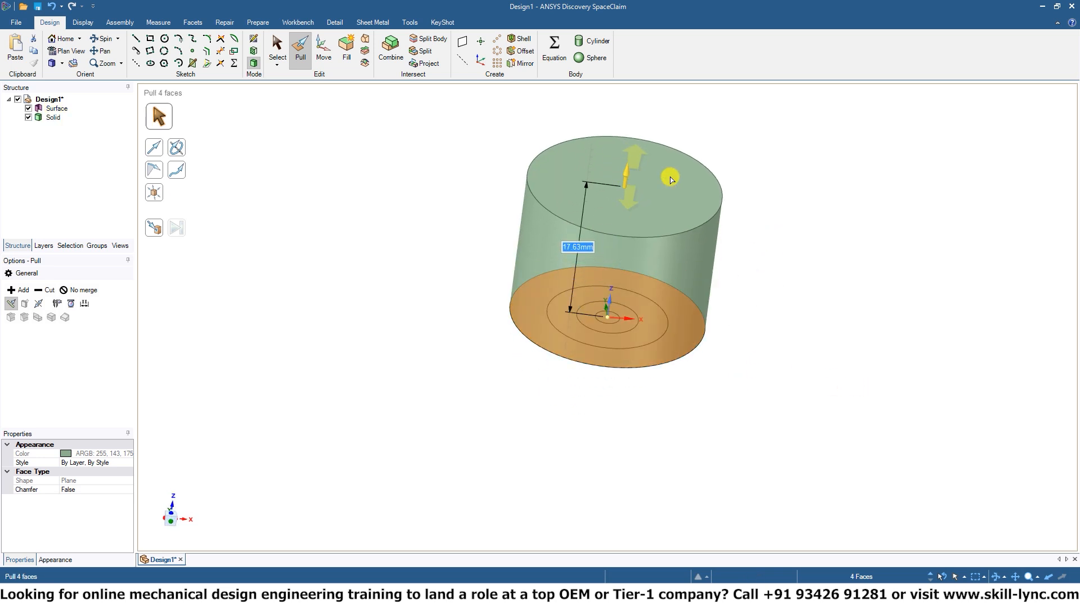
pyautogui.hotkey('ctrl', 'z')
pyautogui.click(738, 298)
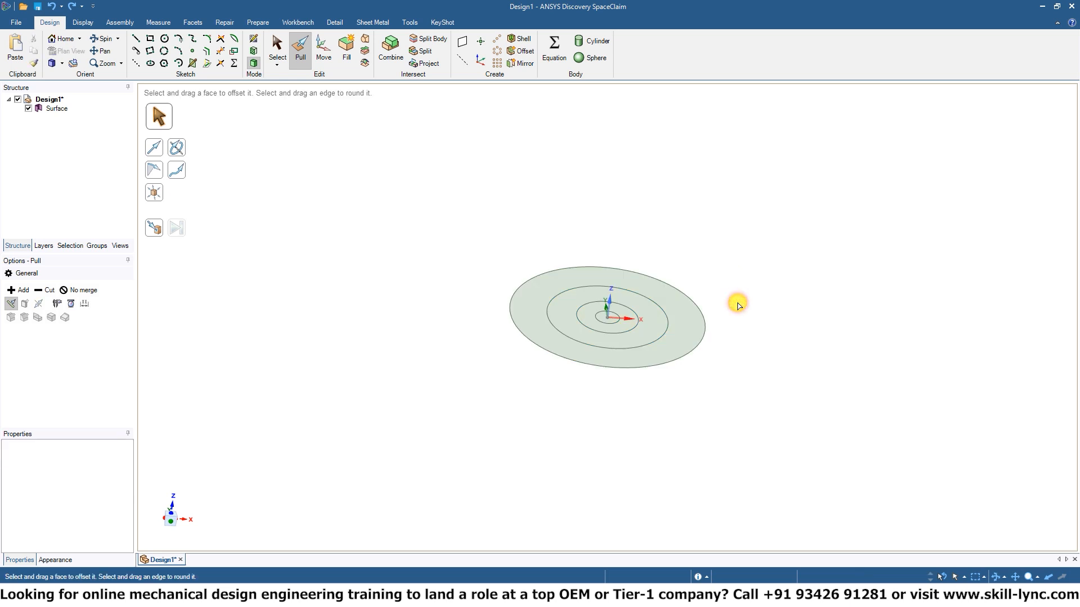
# - Pull the outermost ring and the small ring around the centre disc upward together by about 10.3 mm
pyautogui.moveTo(737, 303); pyautogui.dragTo(720, 363, button='middle')
pyautogui.click(672, 365)
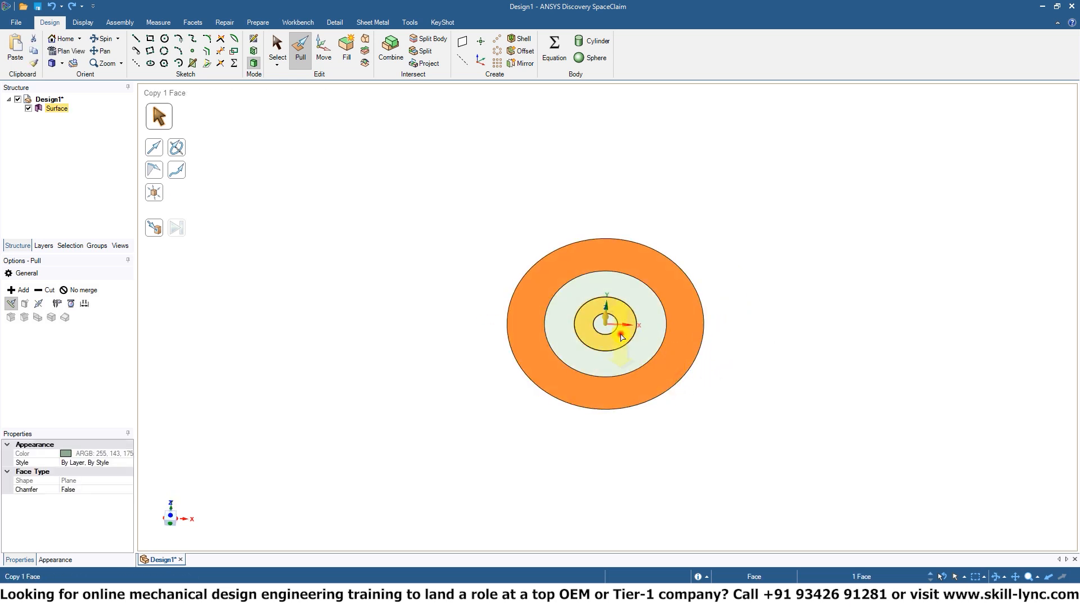
pyautogui.moveTo(620, 332); pyautogui.dragTo(617, 289)
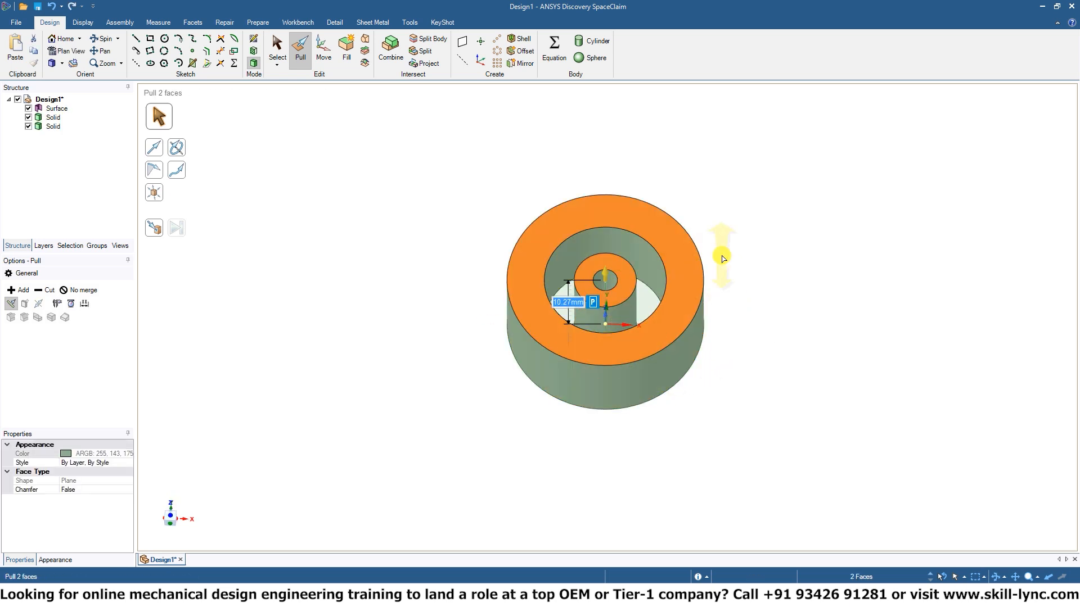
# - Pull the remaining middle ring and centre disc downward together from the base
pyautogui.moveTo(721, 257); pyautogui.dragTo(805, 275, button='middle')
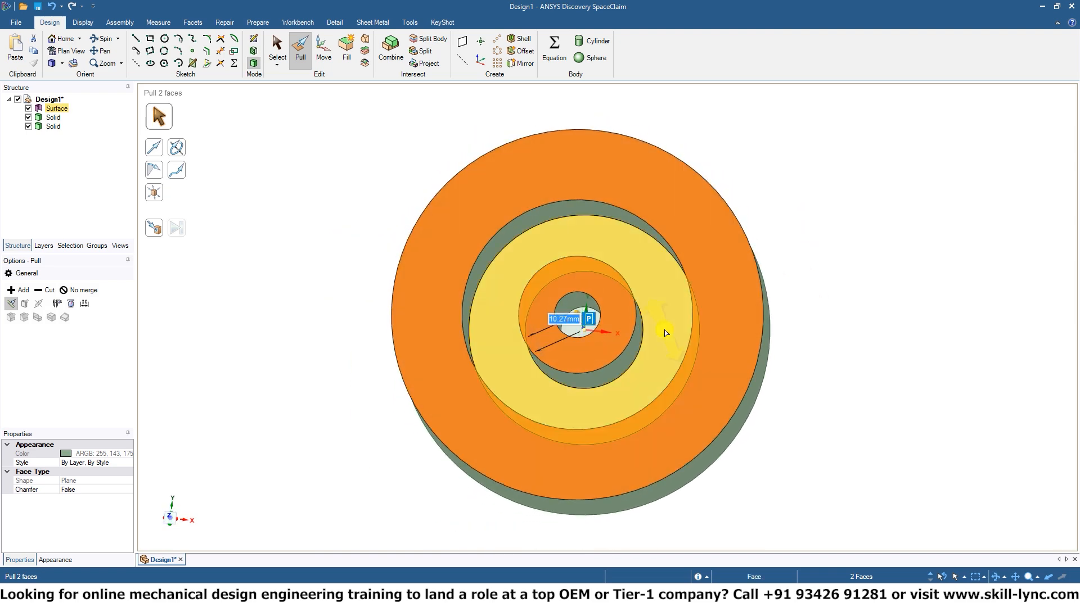
pyautogui.click(664, 330)
pyautogui.keyDown('ctrl'); pyautogui.click(588, 322); pyautogui.keyUp('ctrl')
pyautogui.moveTo(767, 316); pyautogui.dragTo(655, 255, button='middle')
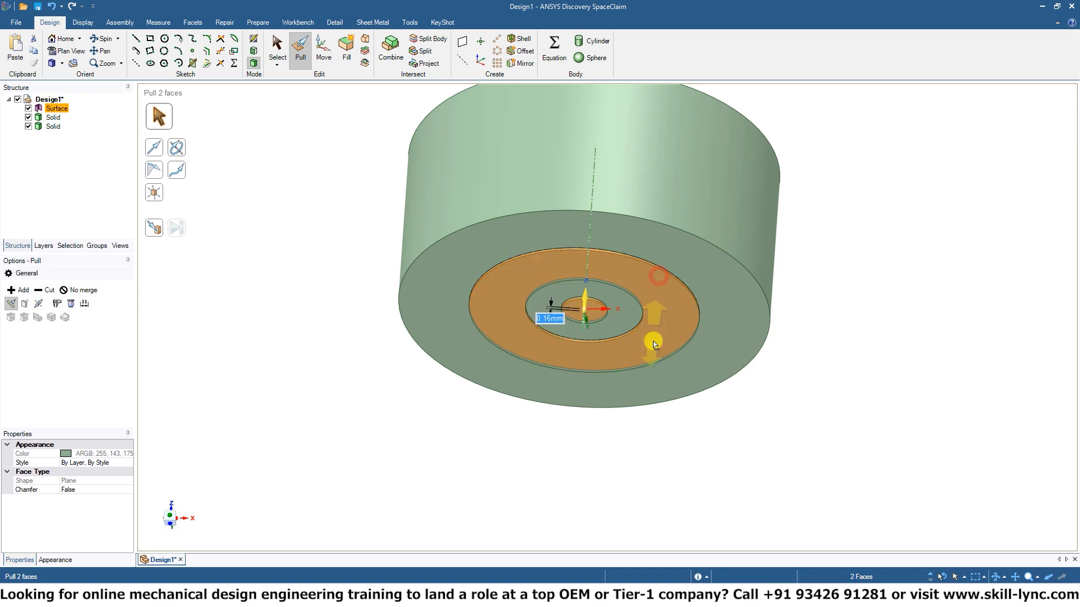
pyautogui.moveTo(654, 345); pyautogui.dragTo(670, 425)
pyautogui.moveTo(670, 424); pyautogui.dragTo(621, 471, button='middle')
pyautogui.keyDown('shift'); pyautogui.moveTo(621, 471); pyautogui.dragTo(600, 425, button='middle'); pyautogui.keyUp('shift')
# - Pull the lowered middle ring and centre disc back upward, and undo the pulls on these two faces
pyautogui.moveTo(568, 461); pyautogui.dragTo(556, 355)
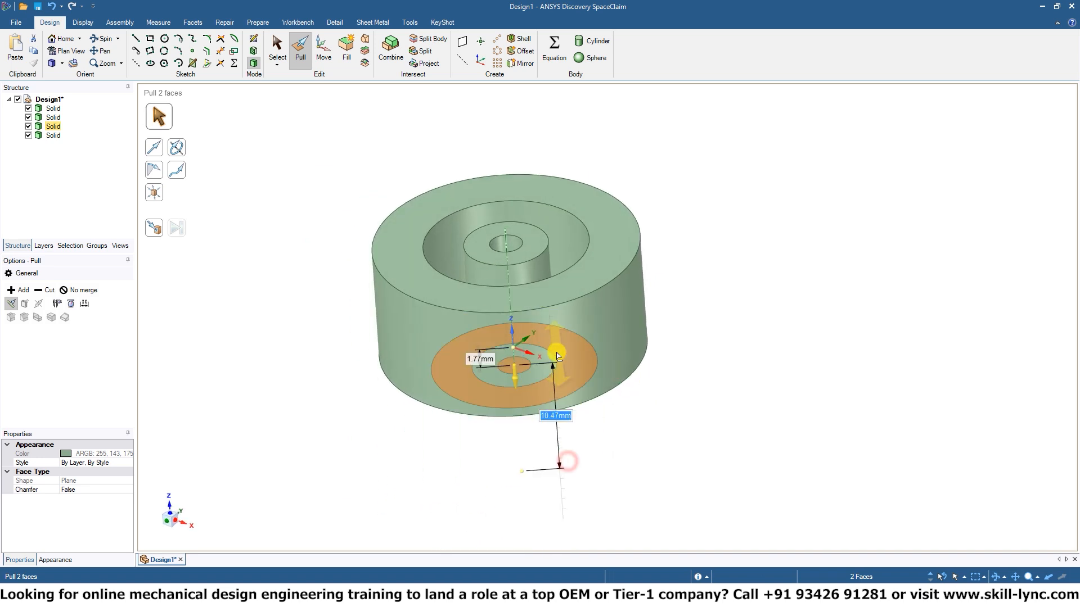
pyautogui.moveTo(542, 257); pyautogui.dragTo(532, 161)
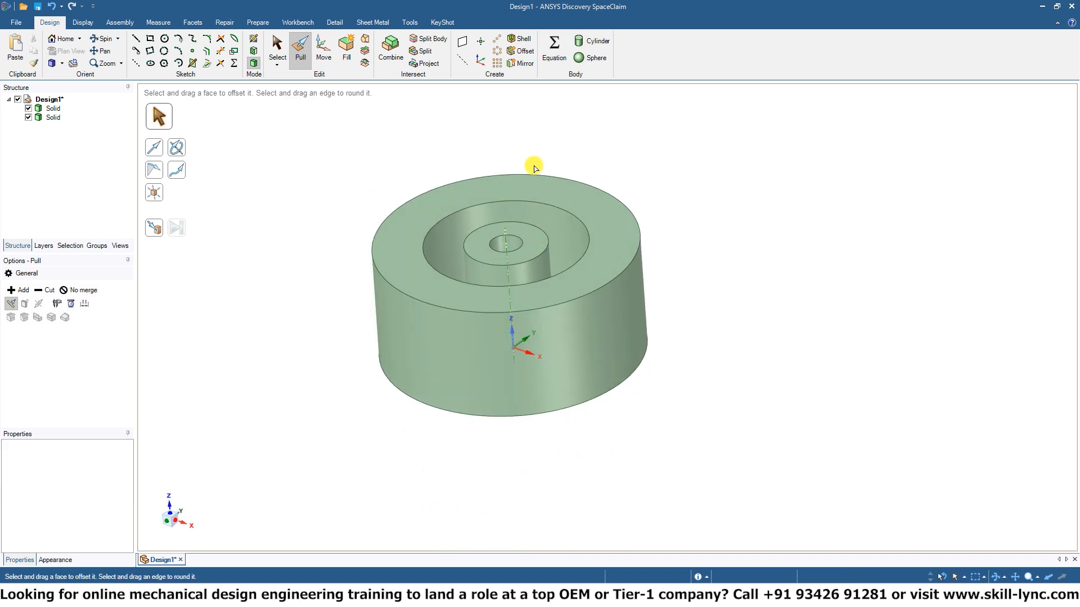
pyautogui.moveTo(600, 249); pyautogui.dragTo(608, 343, button='middle')
pyautogui.hotkey('ctrl', 'z')
pyautogui.hotkey('ctrl', 'z')
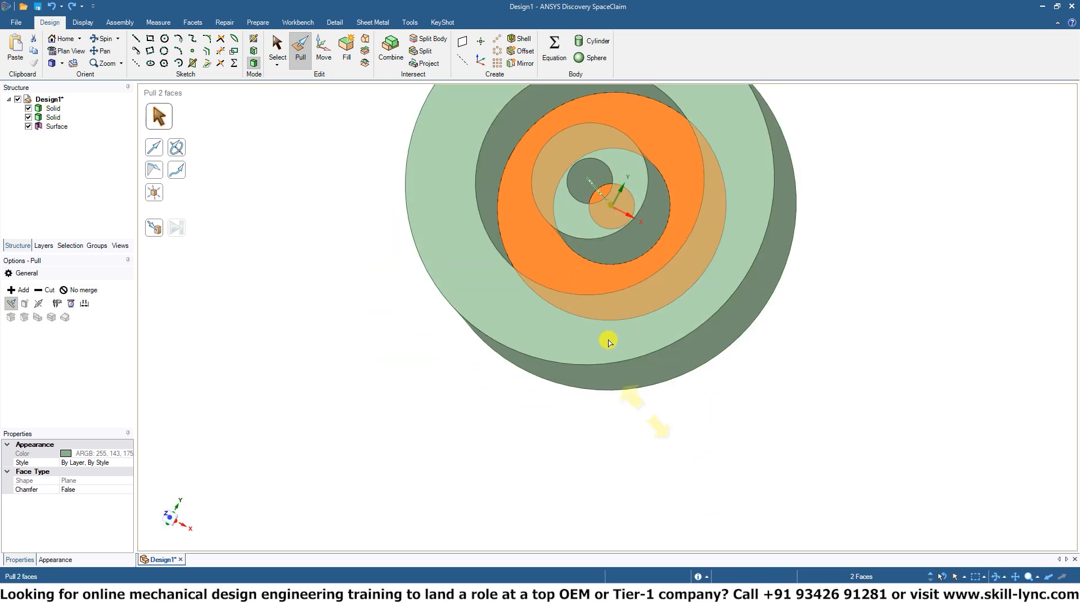
# - Pull the middle ring and centre disc upward through the body to a height of about 22.2 mm
pyautogui.scroll(-5, 588, 272)
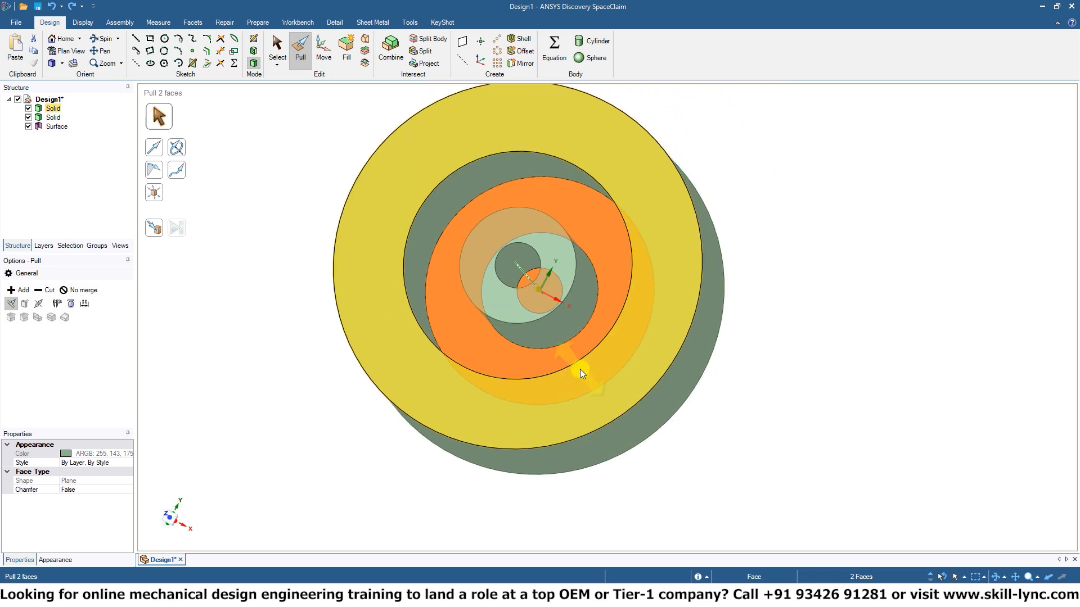
pyautogui.moveTo(663, 354); pyautogui.dragTo(596, 328, button='middle')
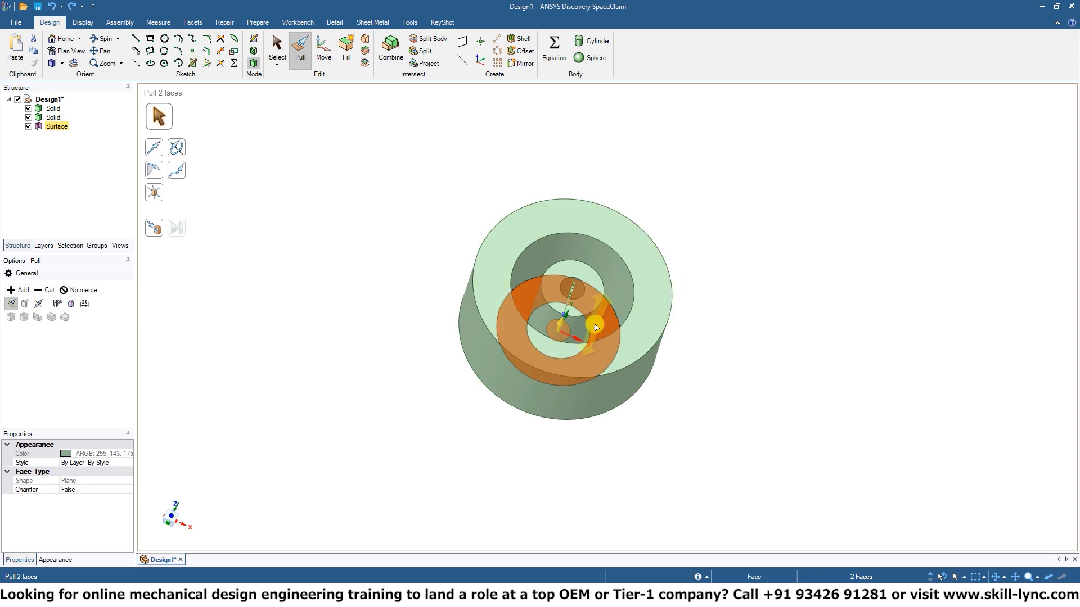
pyautogui.moveTo(612, 276); pyautogui.dragTo(616, 243)
pyautogui.moveTo(728, 217); pyautogui.dragTo(744, 148, button='middle')
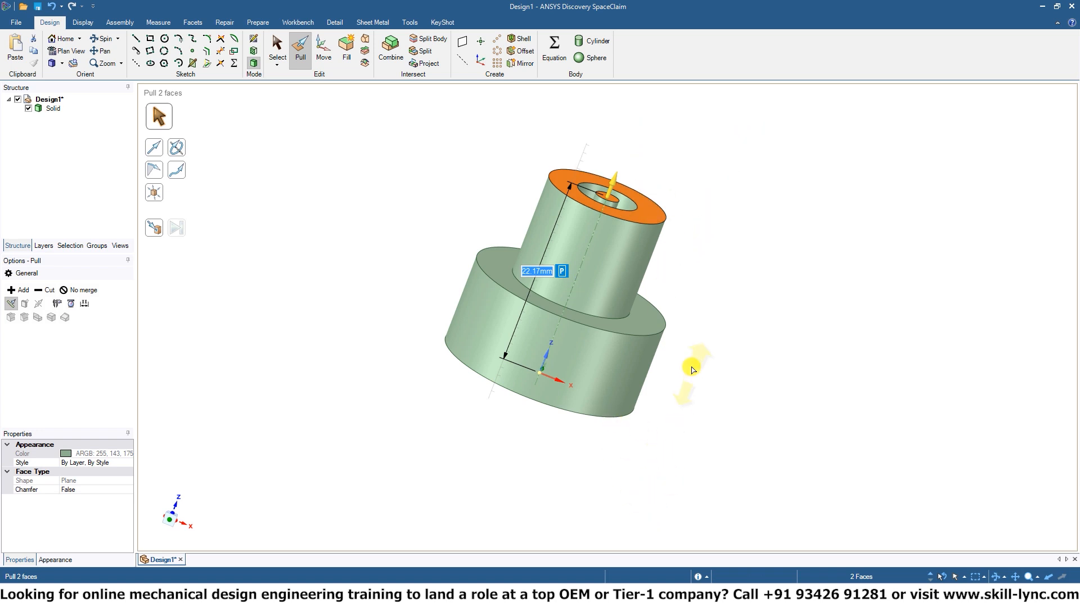
pyautogui.keyDown('ctrl'); pyautogui.moveTo(662, 351); pyautogui.dragTo(467, 395, button='middle'); pyautogui.keyUp('ctrl')
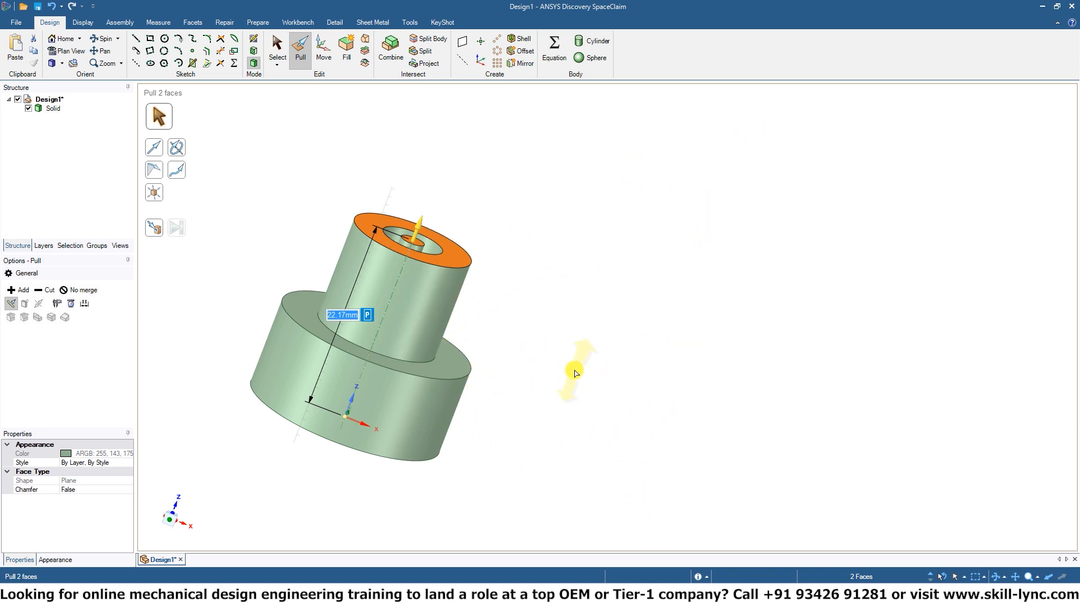
pyautogui.moveTo(574, 372); pyautogui.dragTo(612, 318, button='middle')
pyautogui.click(592, 311)
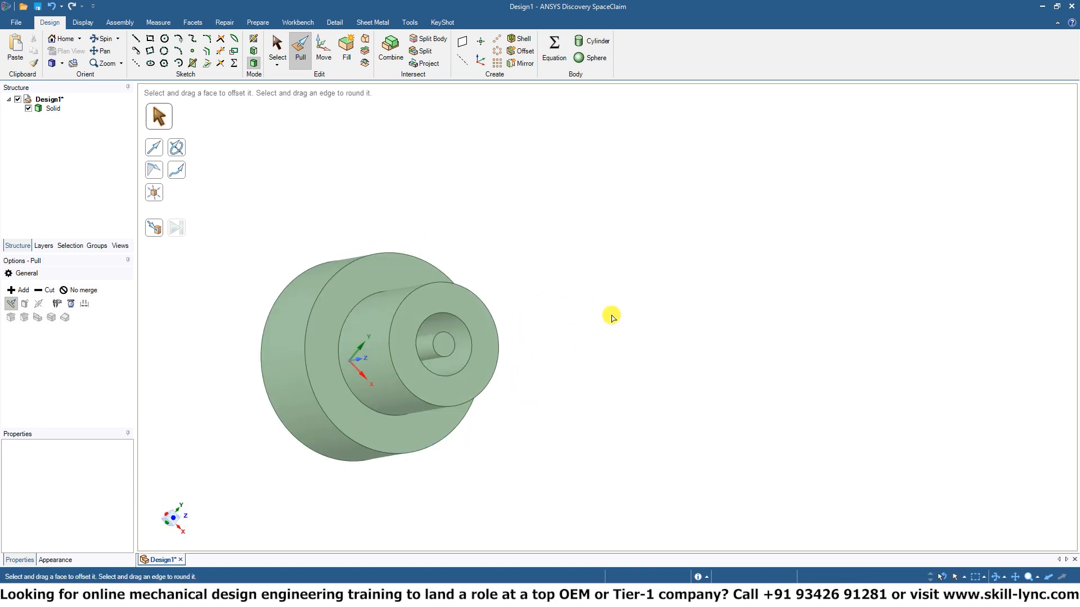
# - Delete the whole stepped cylindrical solid from the design
pyautogui.keyDown('ctrl'); pyautogui.moveTo(522, 310); pyautogui.dragTo(544, 314, button='middle'); pyautogui.keyUp('ctrl')
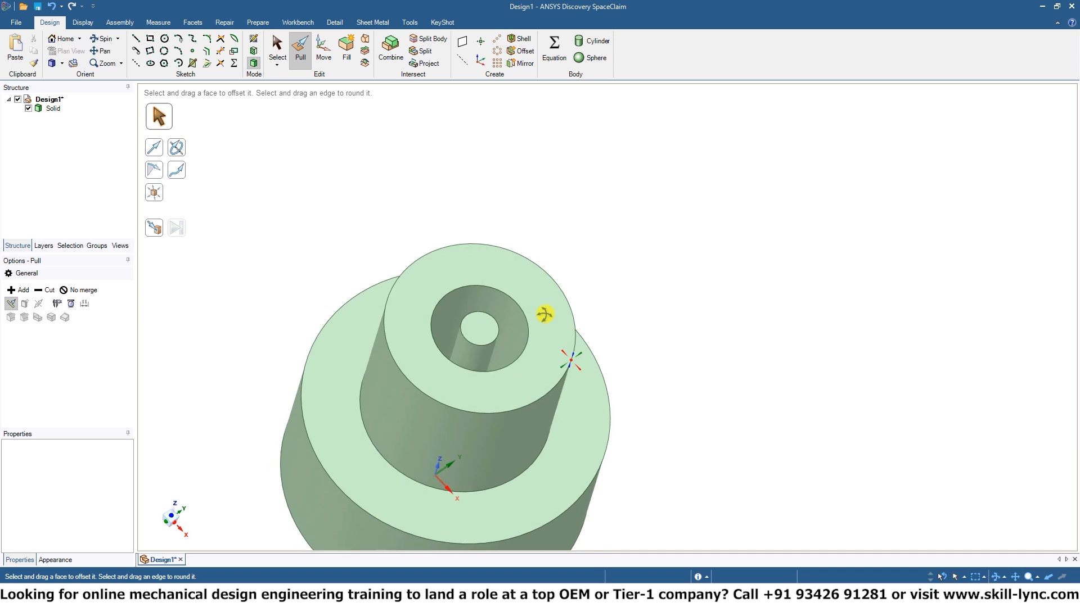
pyautogui.moveTo(606, 333)
pyautogui.mouseDown(button='middle')
pyautogui.moveTo(595, 281)
pyautogui.moveTo(610, 248)
pyautogui.moveTo(600, 282)
pyautogui.moveTo(609, 197)
pyautogui.mouseUp(button='middle')
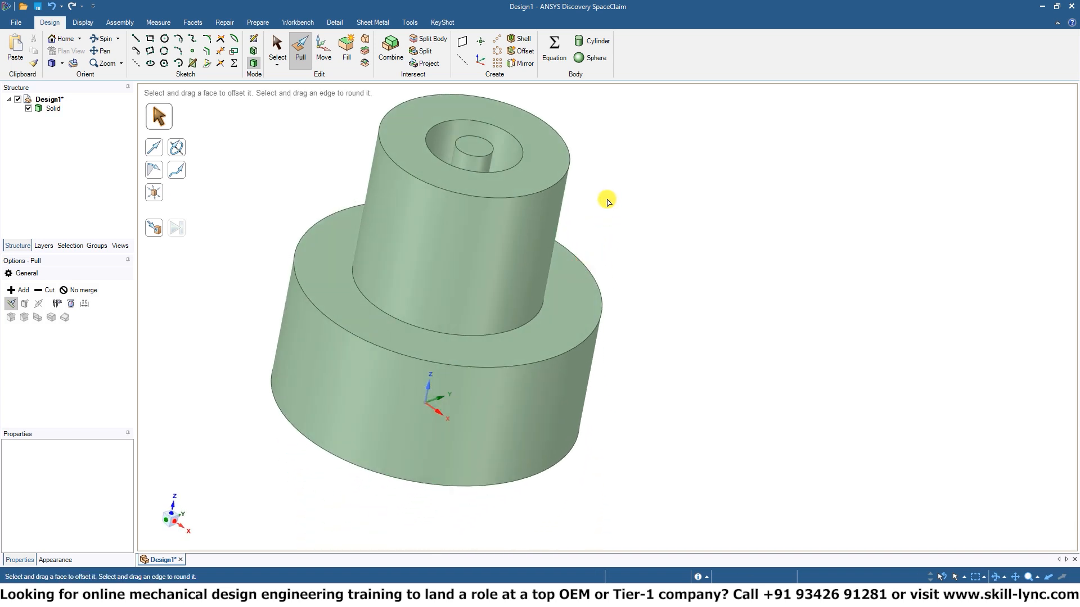
pyautogui.hotkey('ctrl', 'a')
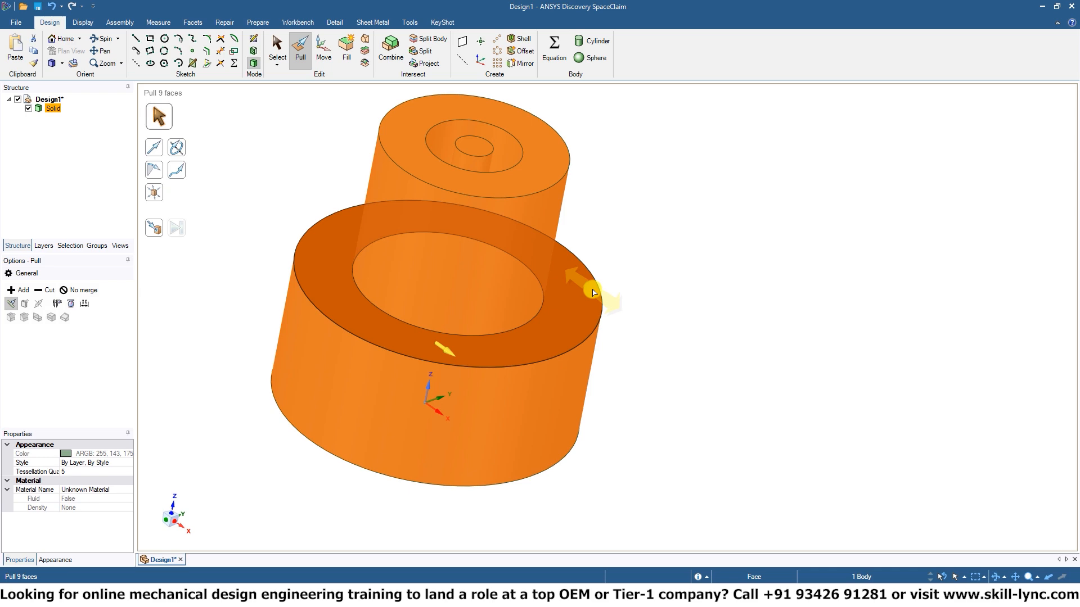
pyautogui.press('Delete')
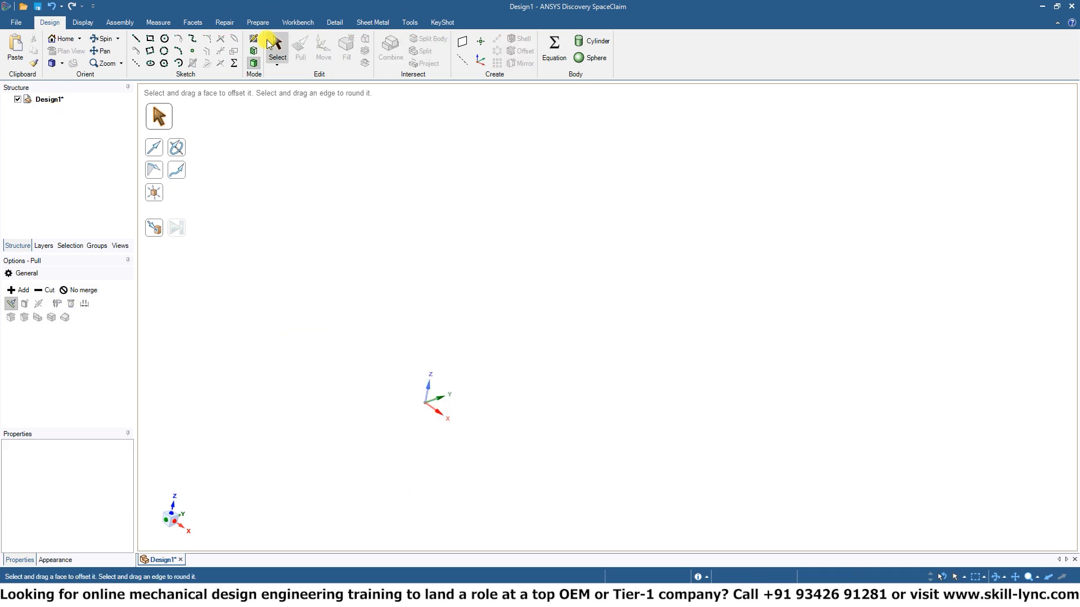
# - Start a new sketch on the XY plane in plan view and draw a rectangle about 42 by 25 mm spanning the origin
pyautogui.click(252, 38)
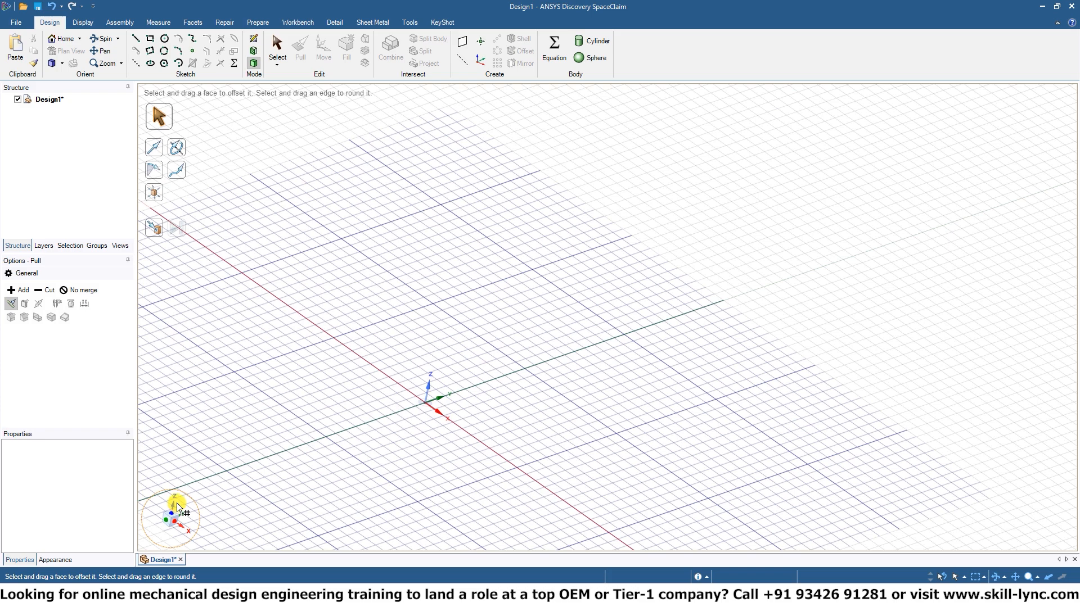
pyautogui.click(393, 429)
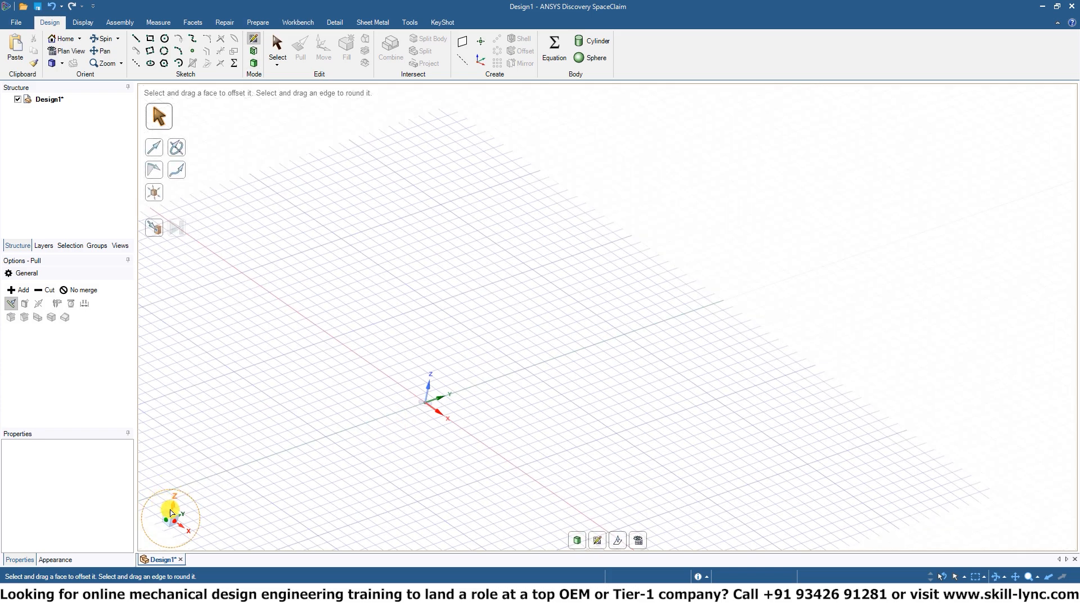
pyautogui.click(171, 513)
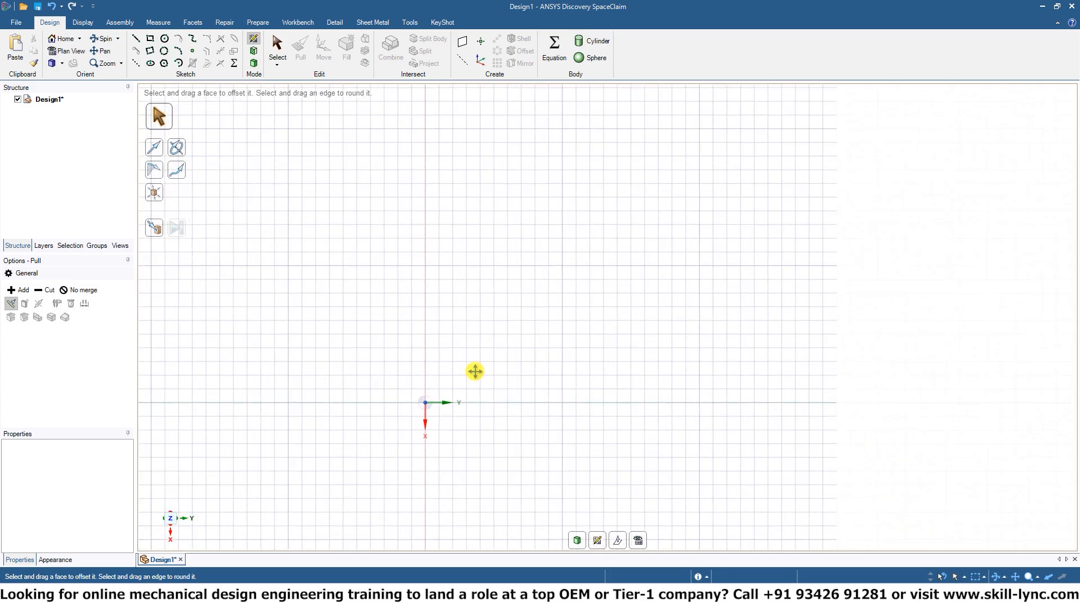
pyautogui.keyDown('shift'); pyautogui.moveTo(475, 372); pyautogui.dragTo(582, 256, button='middle'); pyautogui.keyUp('shift')
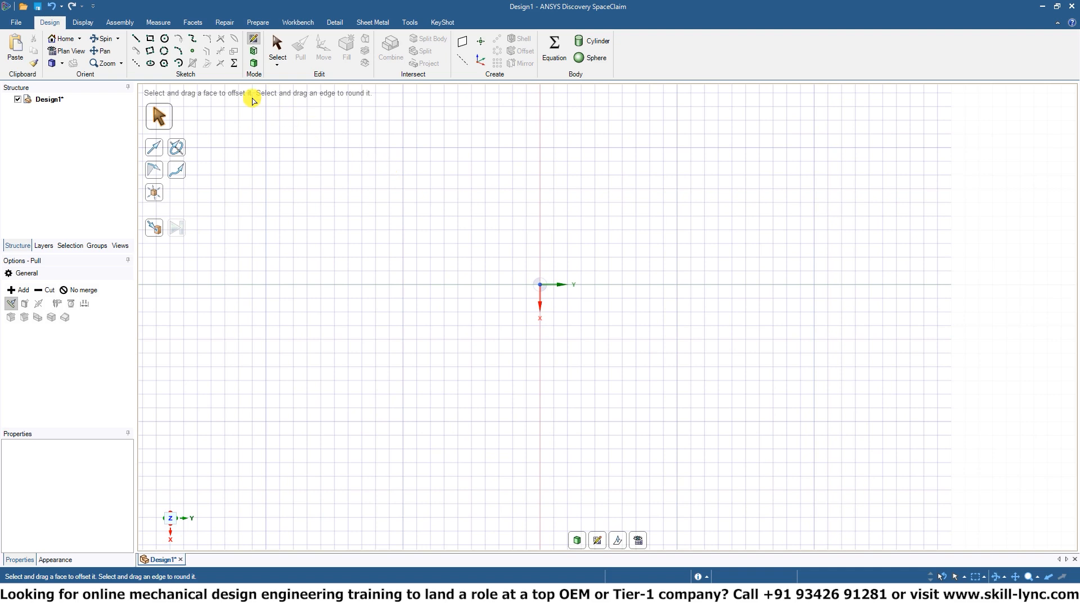
pyautogui.click(151, 39)
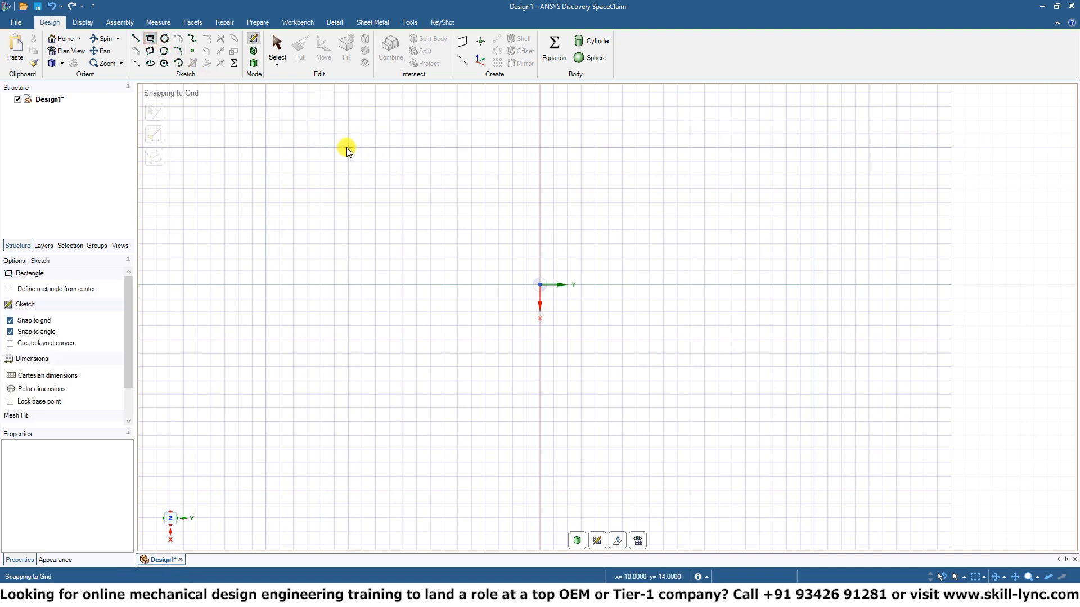
pyautogui.click(254, 149)
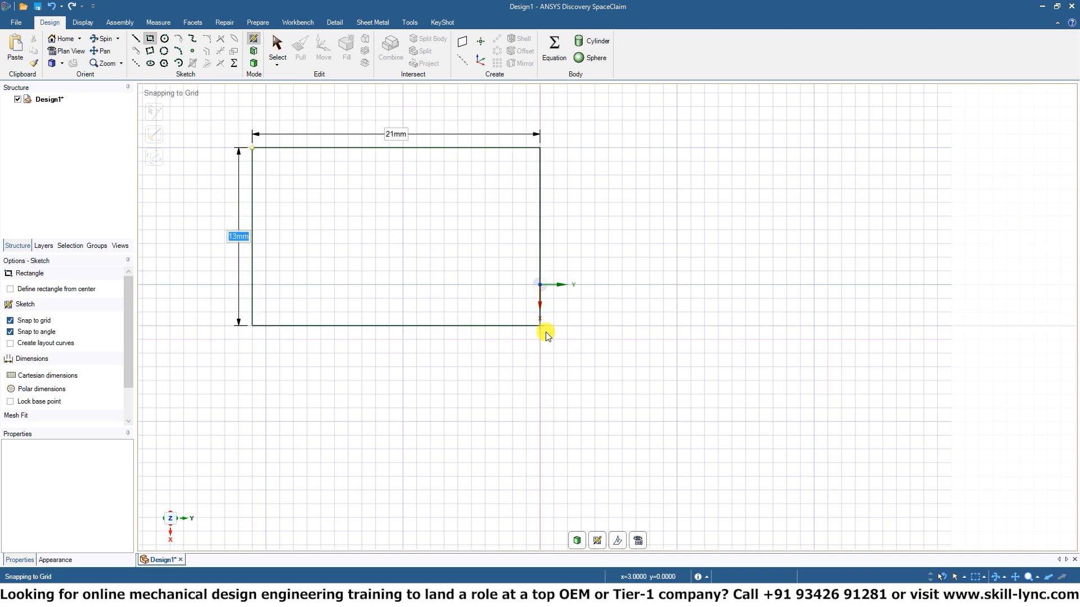
pyautogui.click(829, 494)
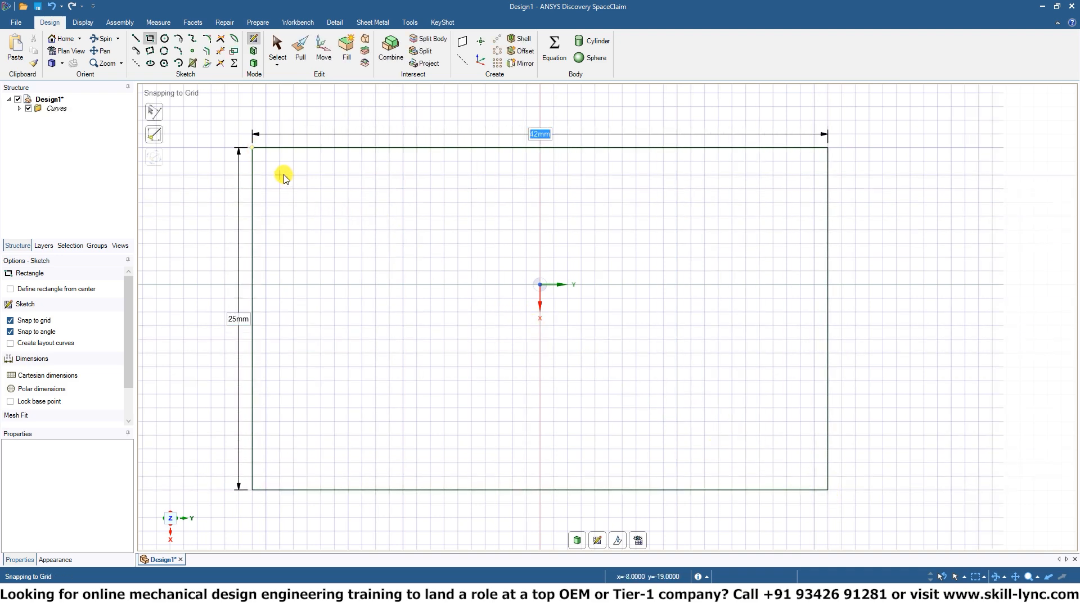
# - Draw four 25 mm lines across the rectangle, parallel to its short sides, about 6, 11, 15 and 20 mm from its left side
pyautogui.click(135, 38)
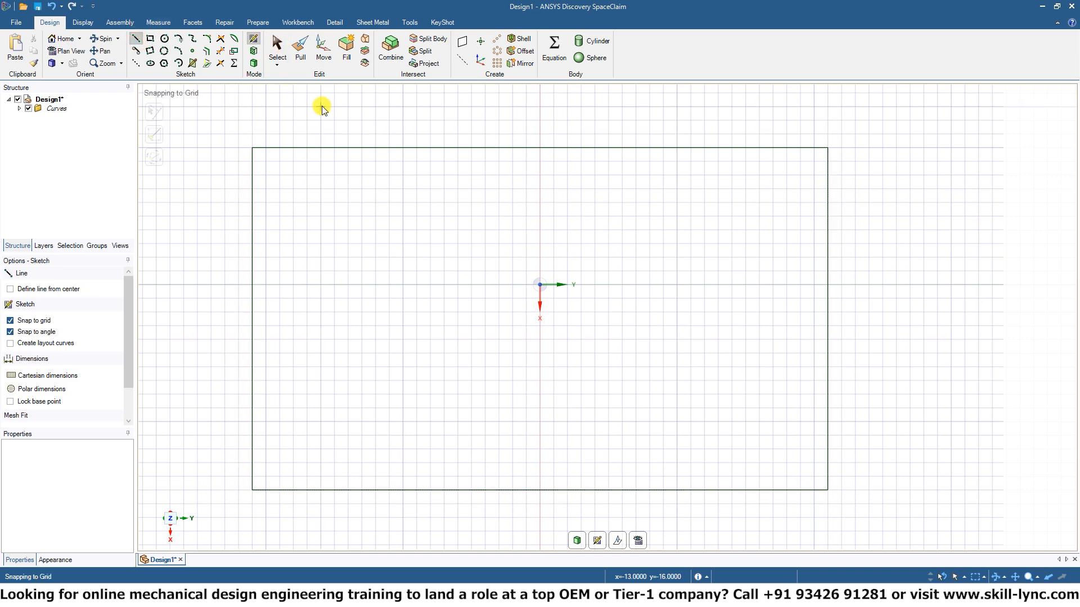
pyautogui.click(333, 148)
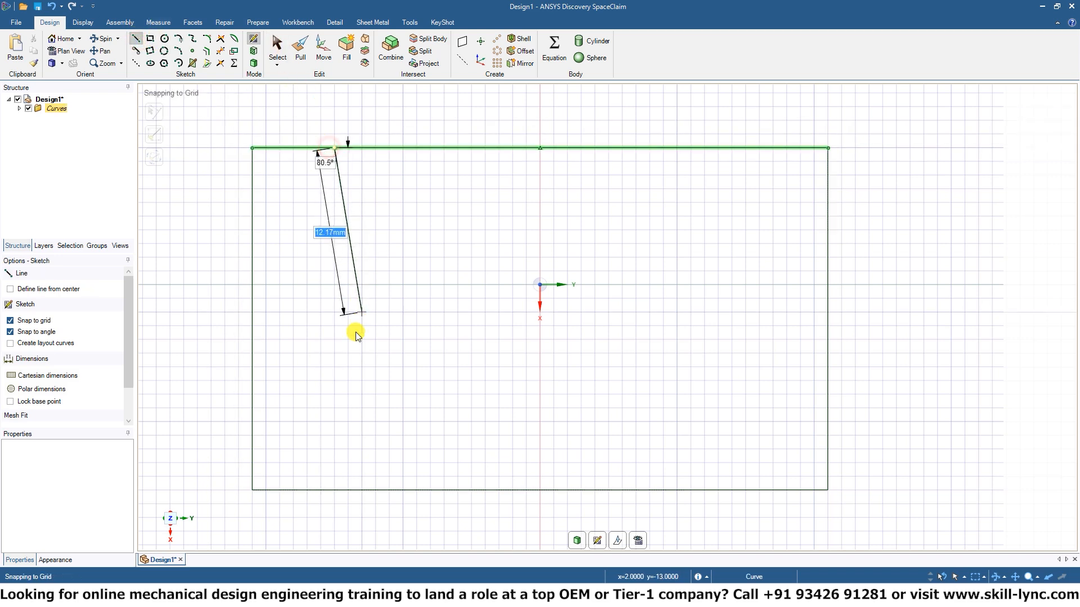
pyautogui.click(334, 490)
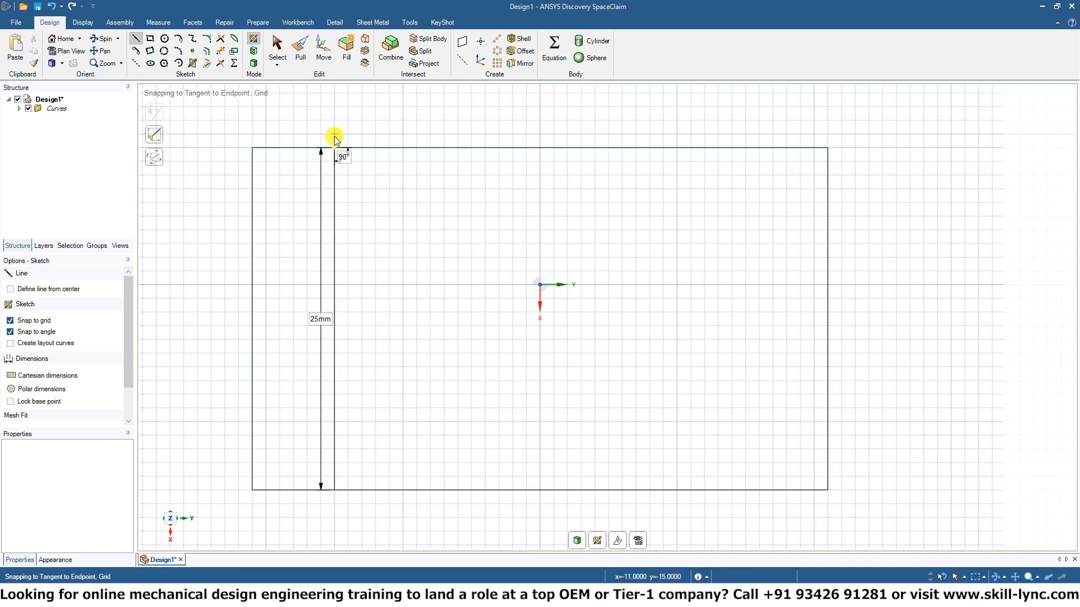
pyautogui.click(402, 148)
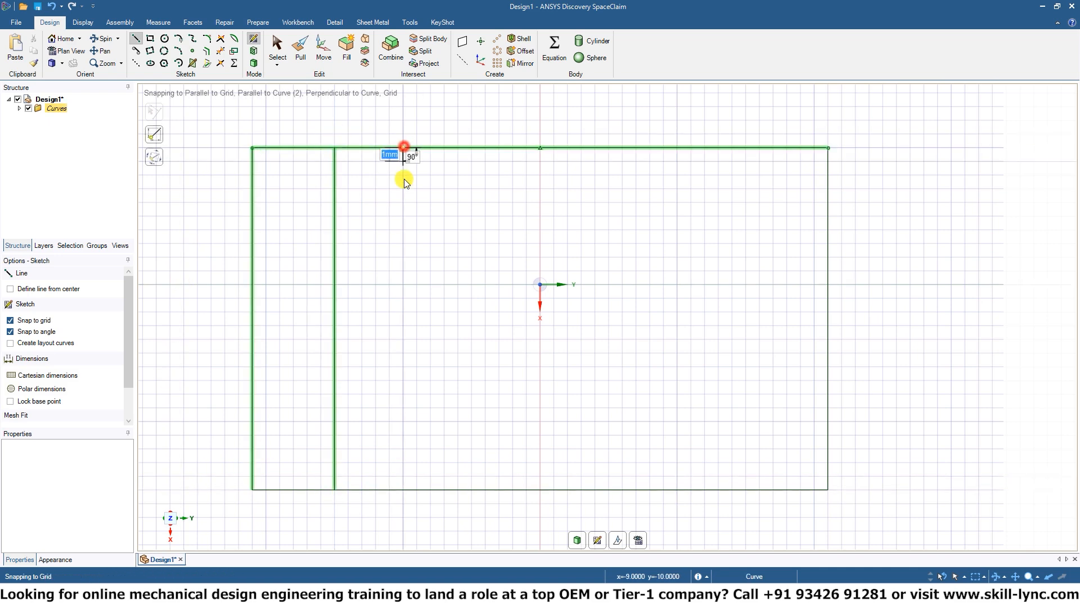
pyautogui.click(402, 489)
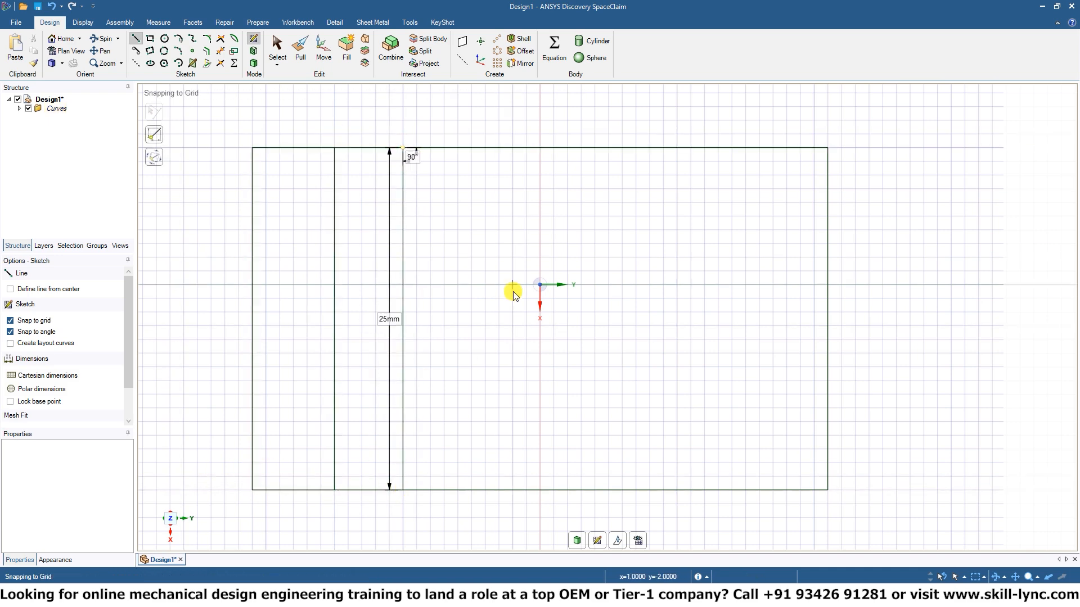
pyautogui.click(458, 148)
pyautogui.click(458, 489)
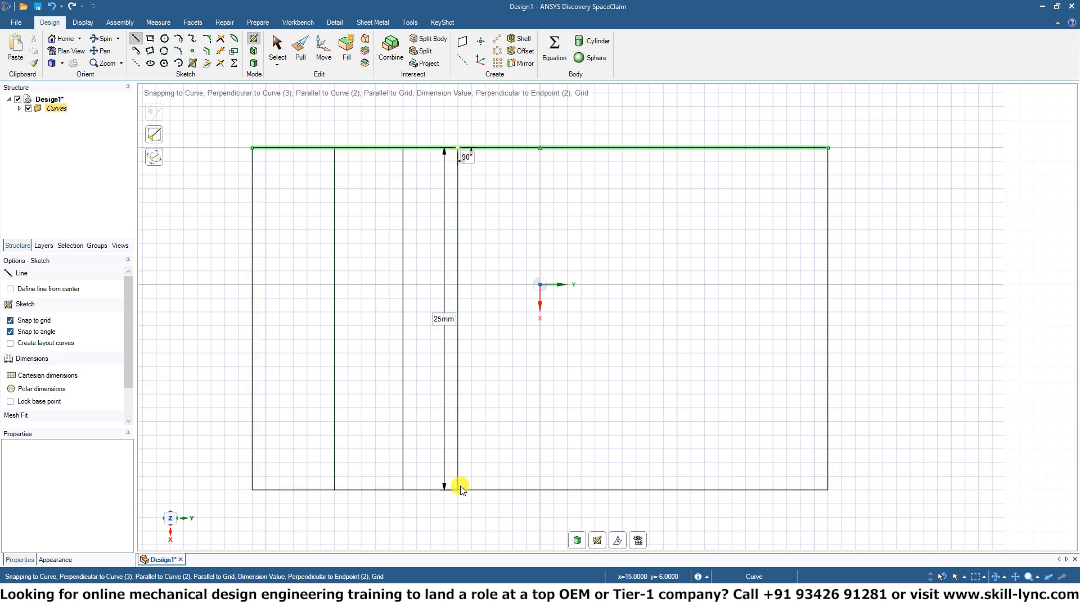
pyautogui.click(525, 149)
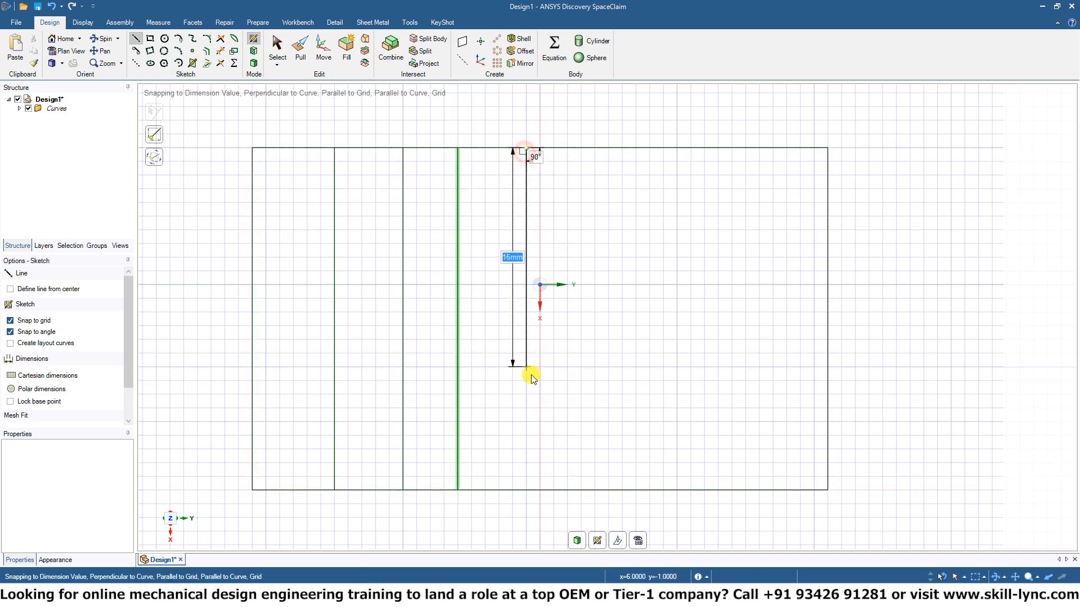
pyautogui.click(528, 490)
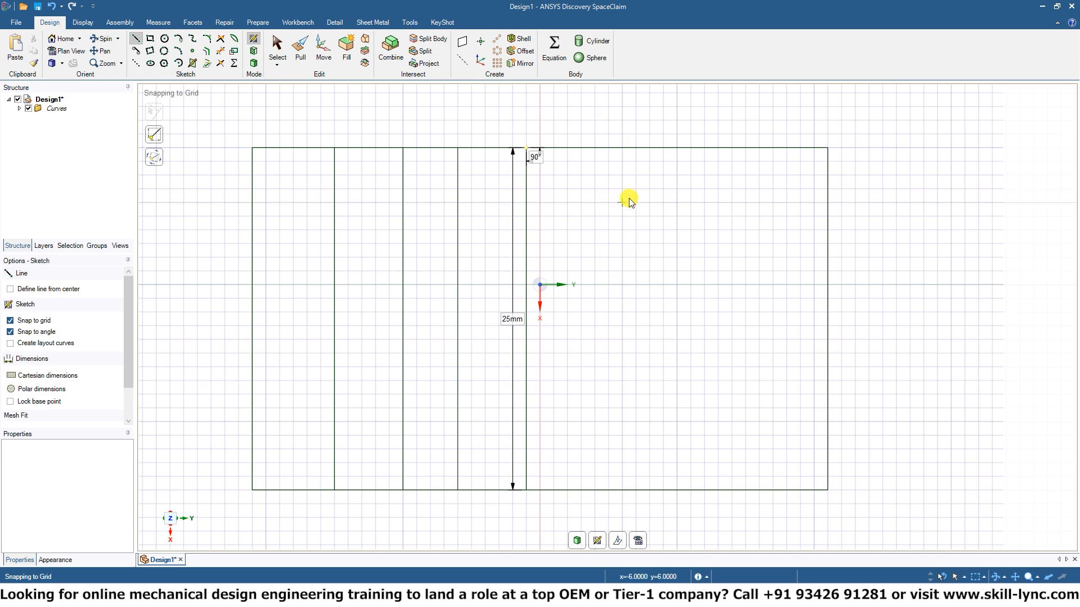
# - Draw three more 25 mm lines across the rectangle, parallel to the others, about 27, 33 and 38 mm from its left side
pyautogui.click(620, 149)
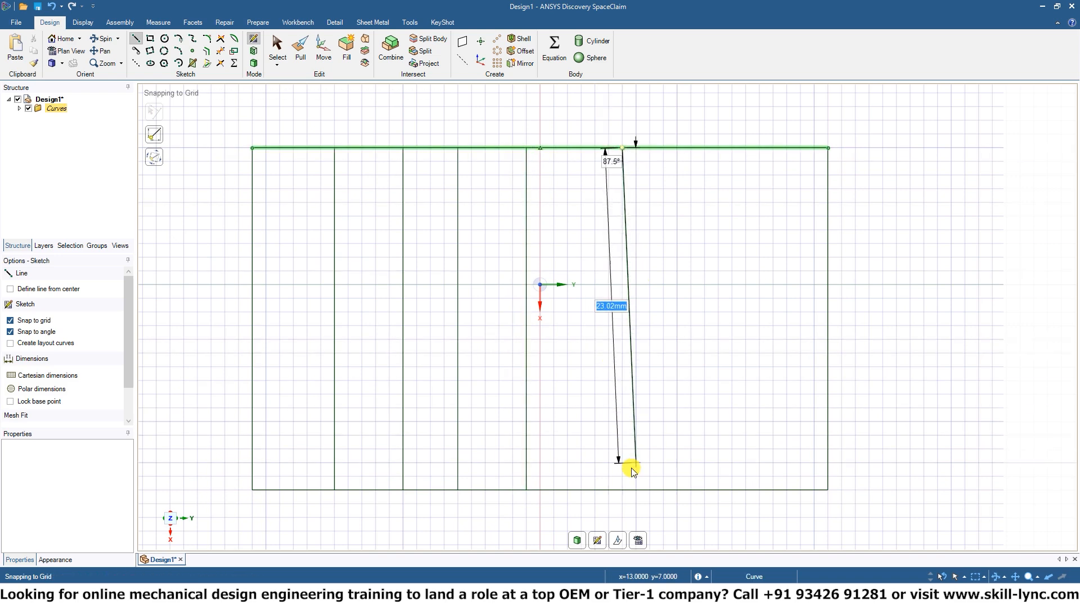
pyautogui.click(623, 489)
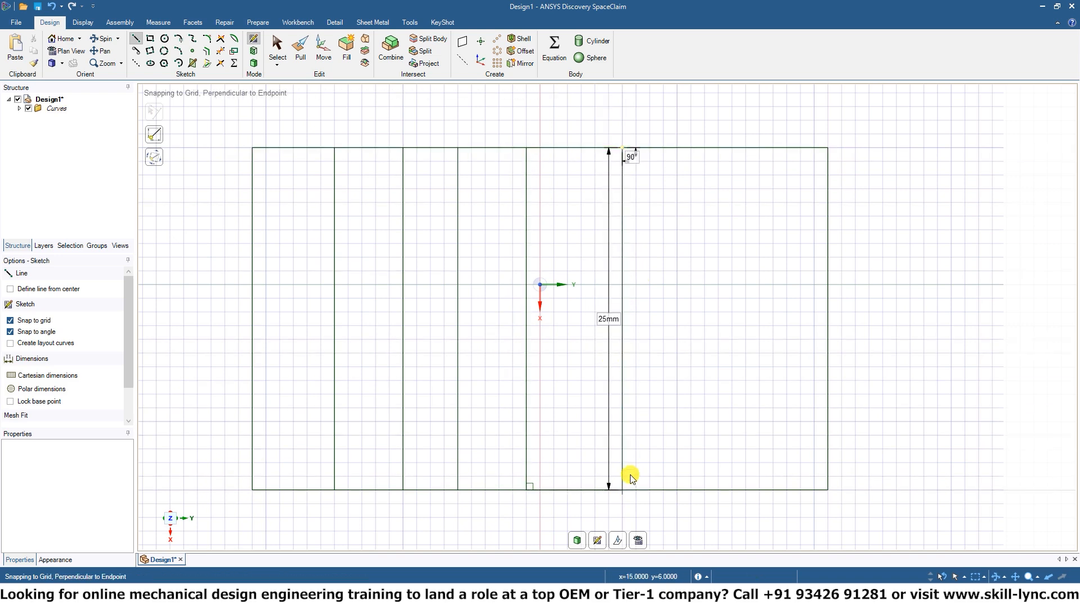
pyautogui.click(706, 150)
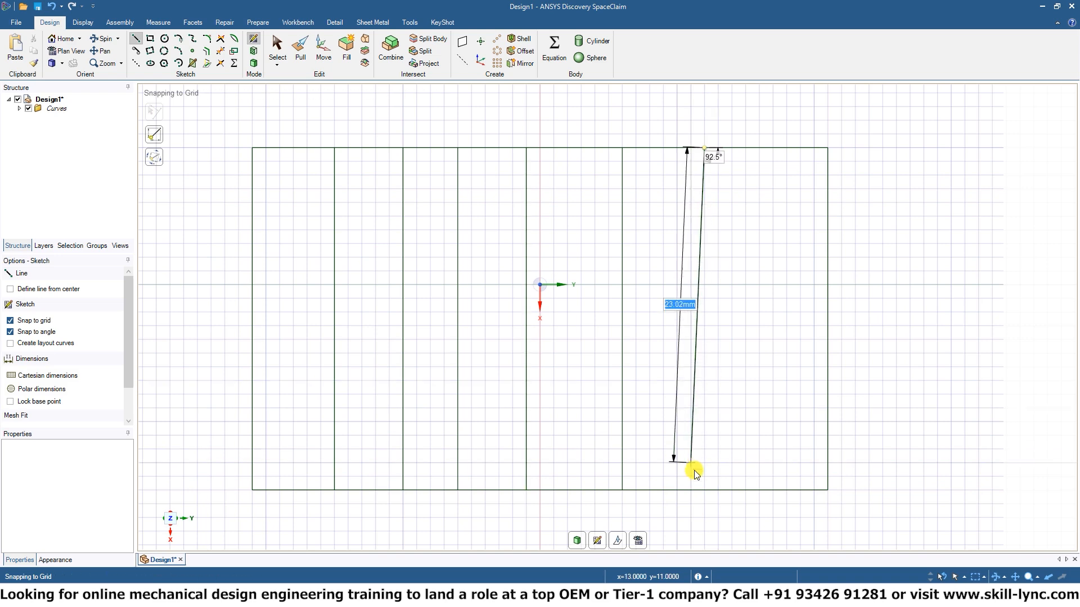
pyautogui.click(704, 490)
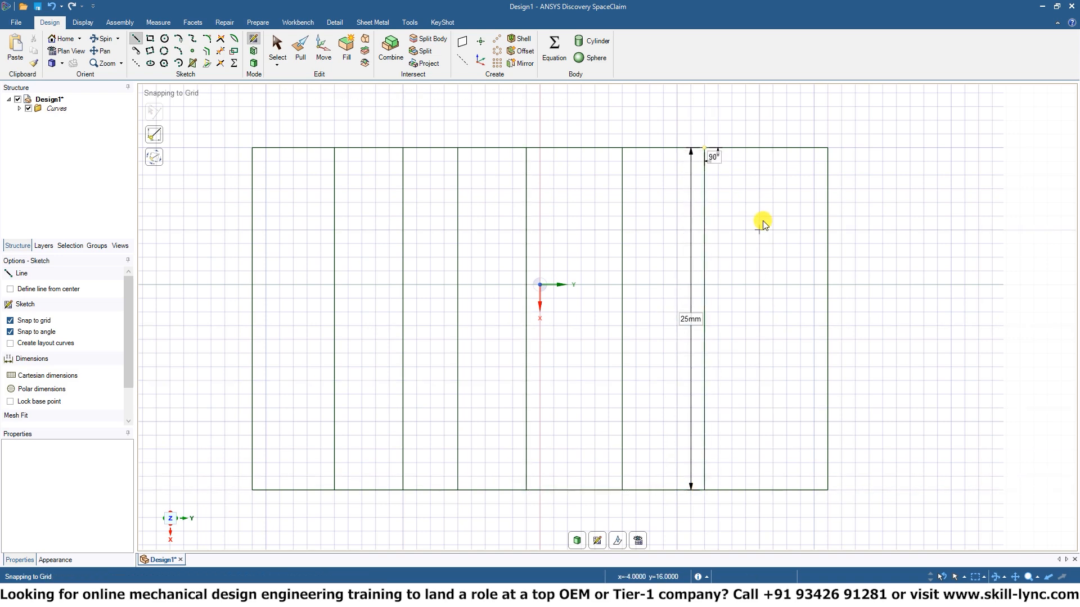
pyautogui.click(773, 149)
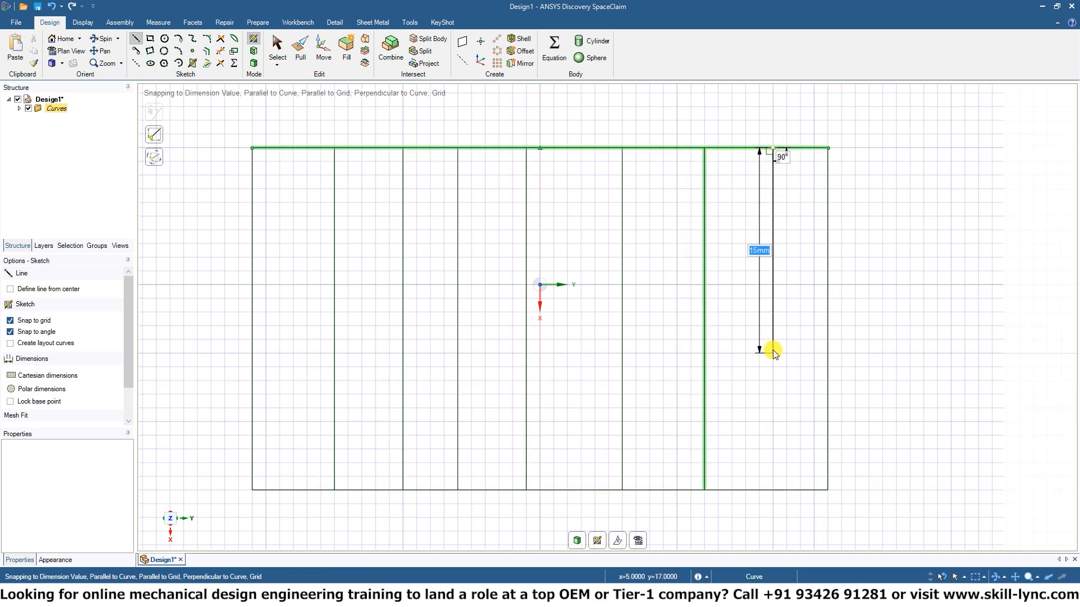
pyautogui.click(773, 489)
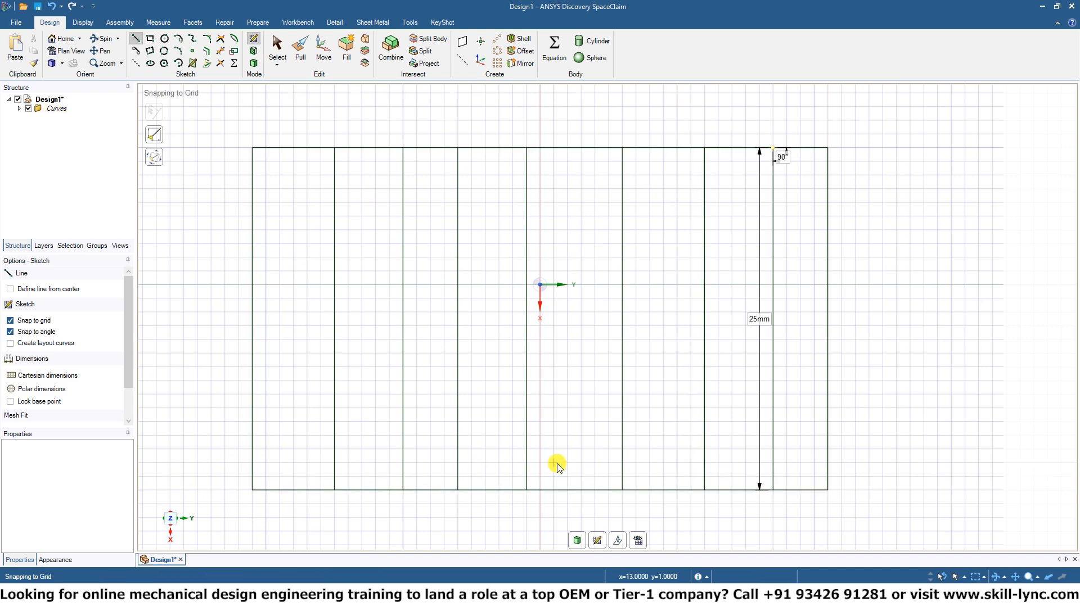
# - Draw three 42 mm lines across the rectangle's full length, about 7, 16 and 22 mm below its upper edge, to form a grid
pyautogui.click(252, 243)
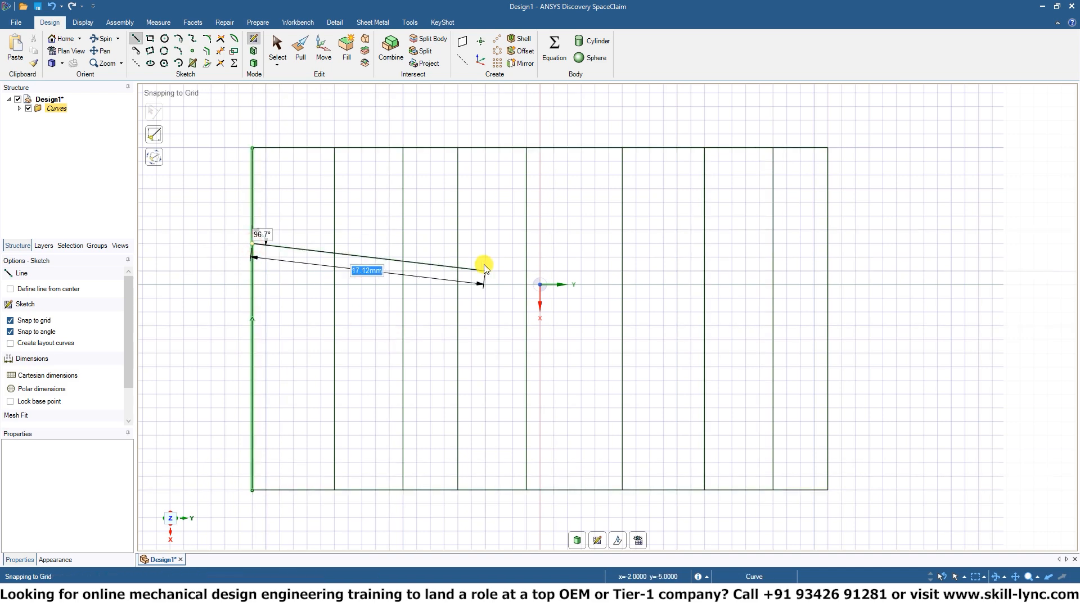
pyautogui.click(827, 243)
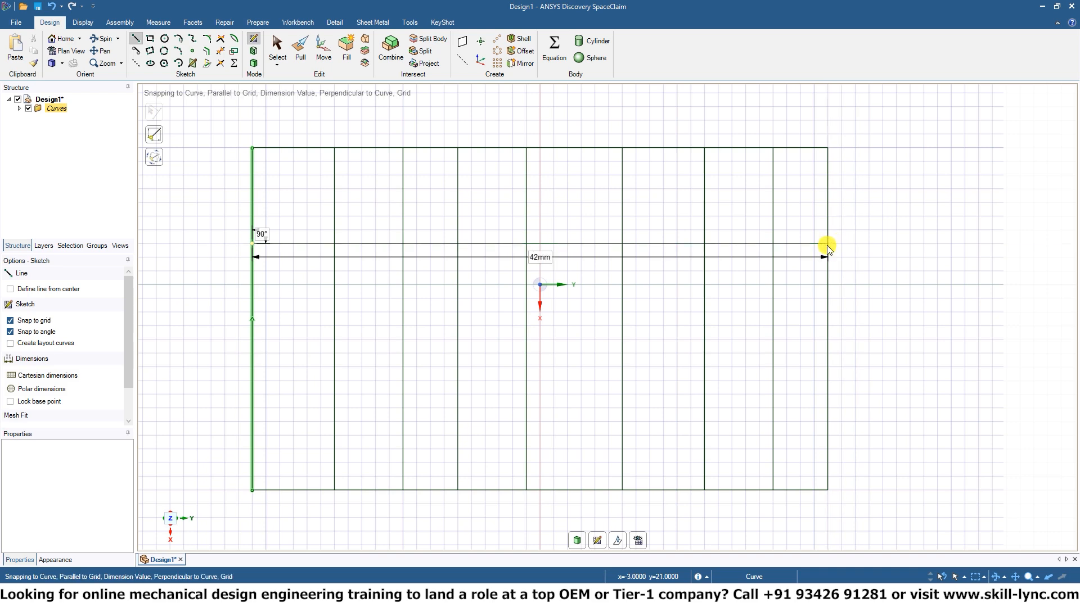
pyautogui.click(252, 366)
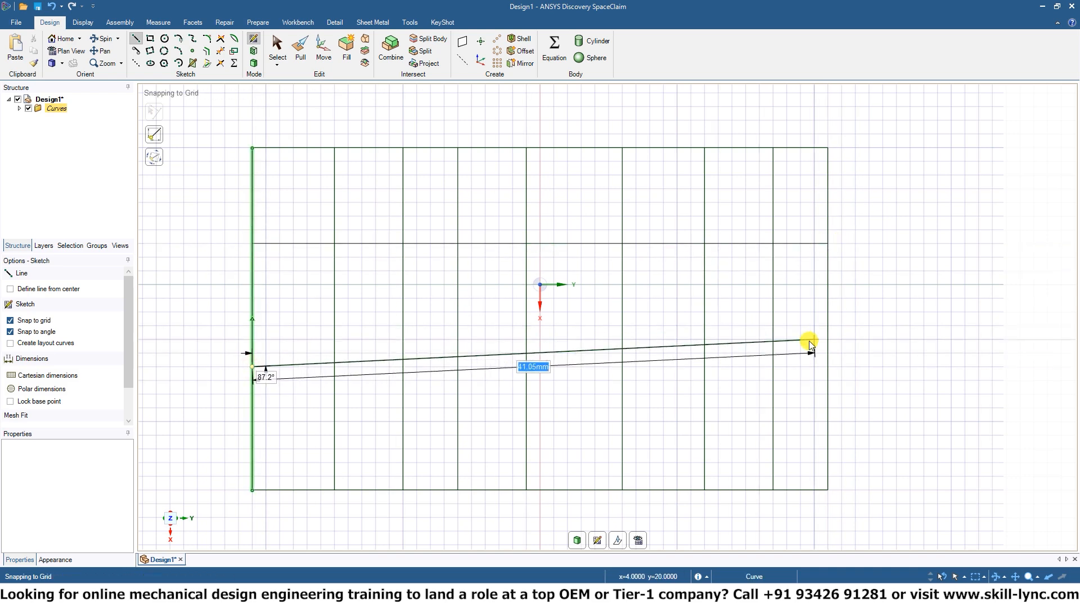
pyautogui.click(827, 374)
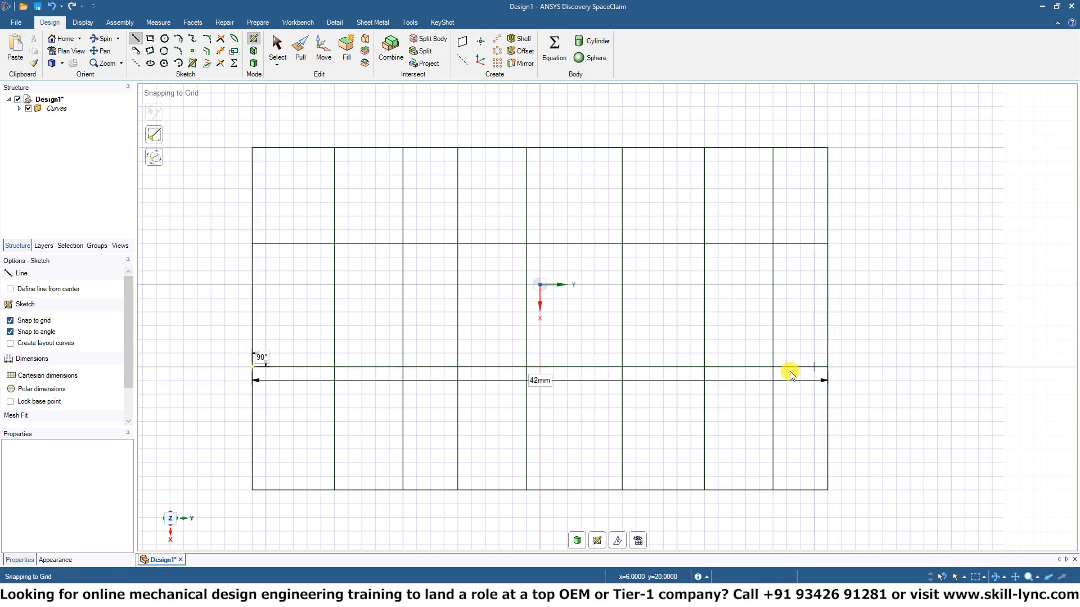
pyautogui.click(253, 449)
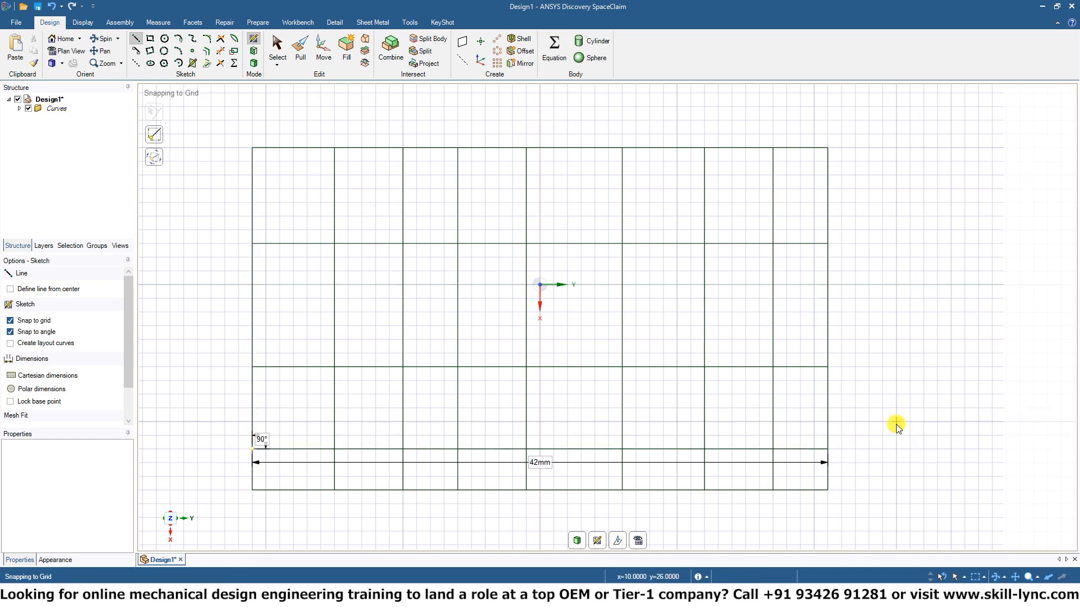
# - Pull seven grid faces upward together by about 6 mm, stepping diagonally from the first row to the fourth and back as a V
pyautogui.moveTo(896, 426)
pyautogui.mouseDown(button='middle')
pyautogui.moveTo(887, 318)
pyautogui.moveTo(896, 359)
pyautogui.mouseUp(button='middle')
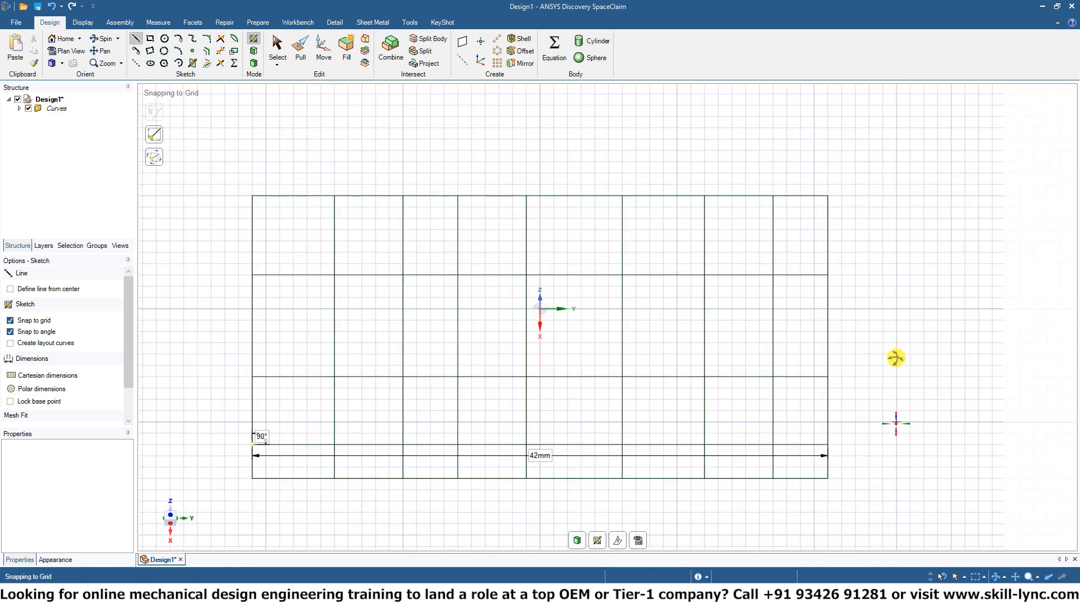
pyautogui.click(298, 45)
pyautogui.moveTo(475, 146); pyautogui.dragTo(542, 130, button='middle')
pyautogui.click(327, 255)
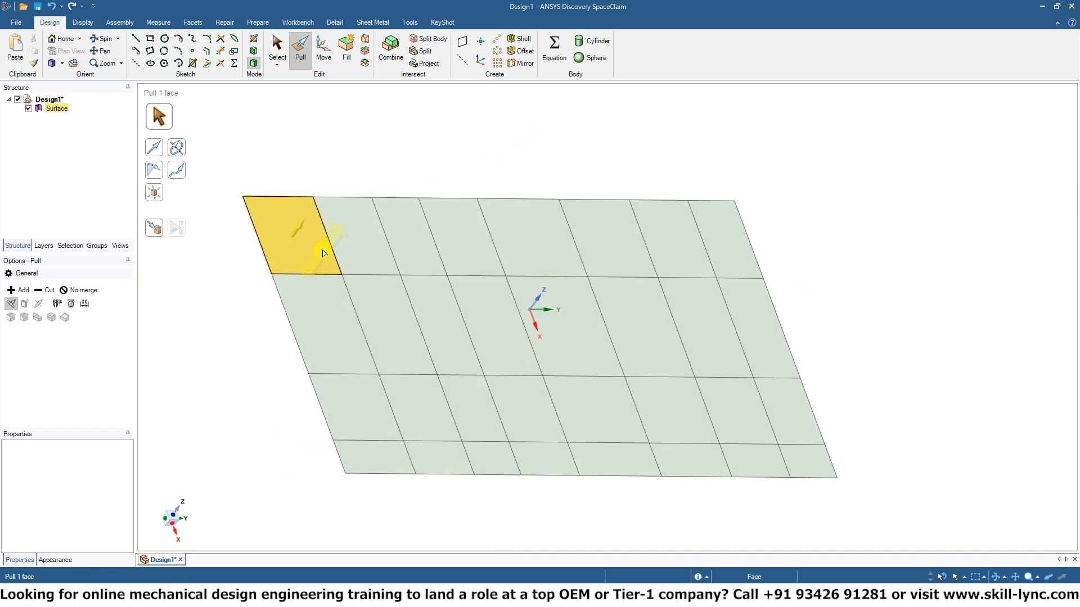
pyautogui.keyDown('ctrl'); pyautogui.click(384, 311); pyautogui.keyUp('ctrl')
pyautogui.keyDown('ctrl'); pyautogui.click(461, 388); pyautogui.keyUp('ctrl')
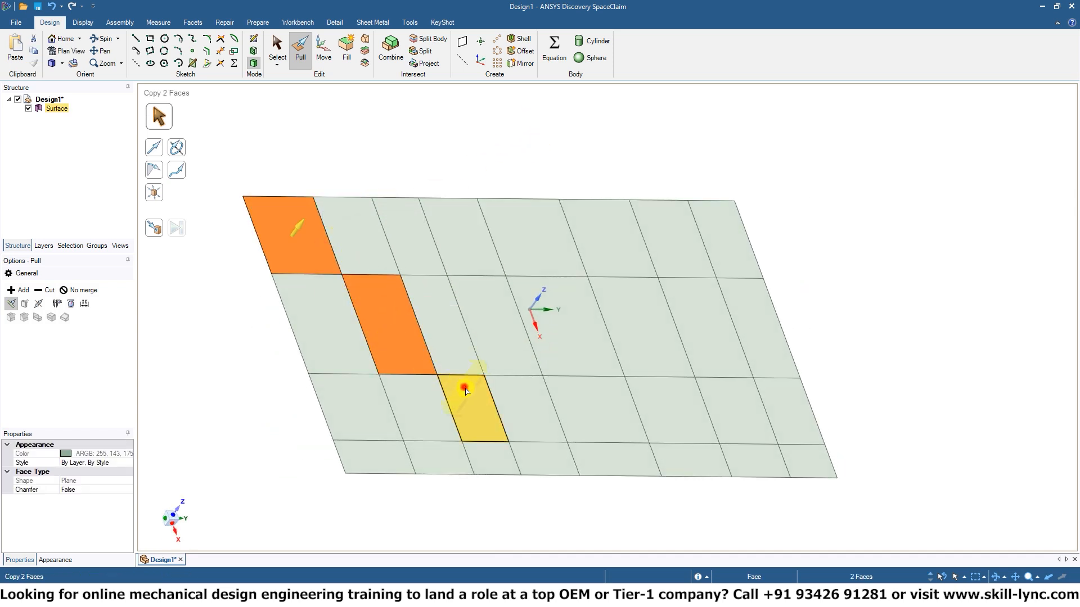
pyautogui.keyDown('ctrl'); pyautogui.click(528, 460); pyautogui.keyUp('ctrl')
pyautogui.keyDown('ctrl'); pyautogui.click(592, 414); pyautogui.keyUp('ctrl')
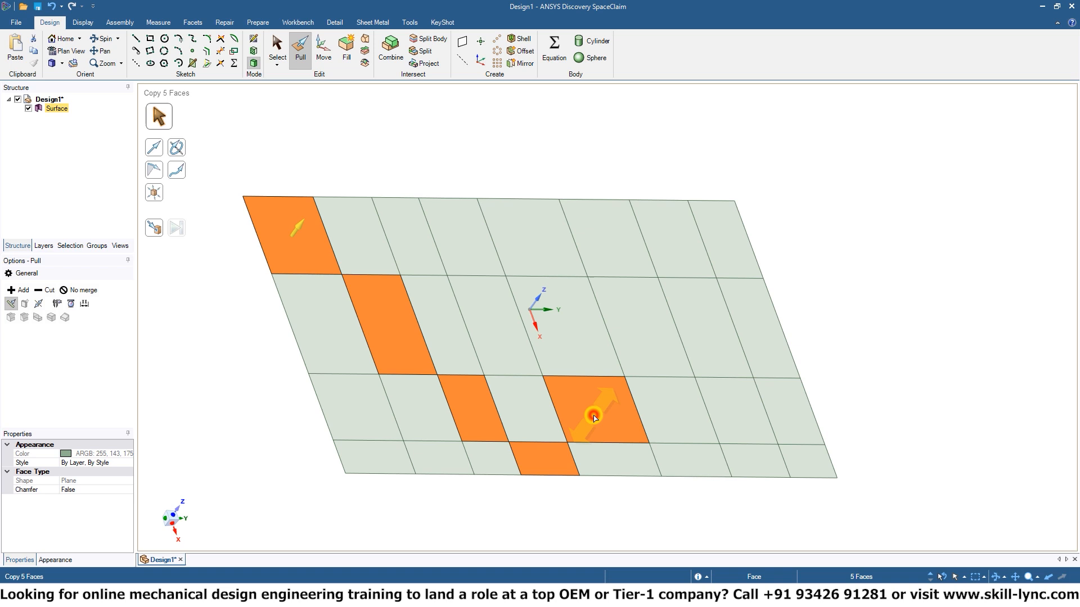
pyautogui.keyDown('ctrl'); pyautogui.click(671, 341); pyautogui.keyUp('ctrl')
pyautogui.keyDown('ctrl'); pyautogui.click(679, 247); pyautogui.keyUp('ctrl')
pyautogui.moveTo(574, 394); pyautogui.dragTo(607, 348)
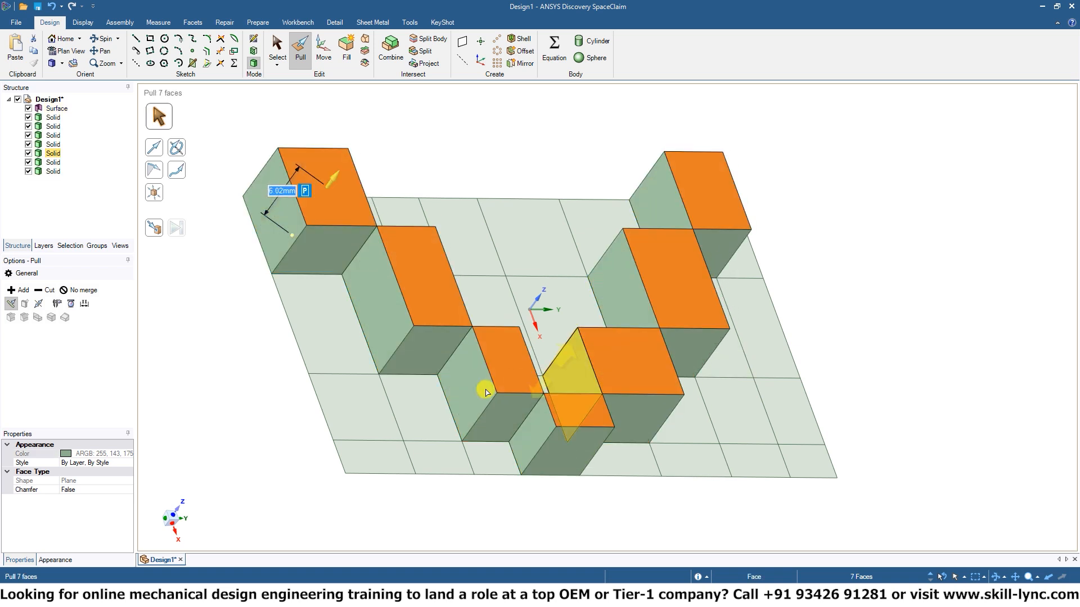
# - Pull six grid faces upward together by about 1.8 mm: fourth row columns 1 and 8, third row 2 and 7, second row 4, first row 5
pyautogui.click(374, 456)
pyautogui.keyDown('ctrl'); pyautogui.click(419, 408); pyautogui.keyUp('ctrl')
pyautogui.scroll(3, 585, 231)
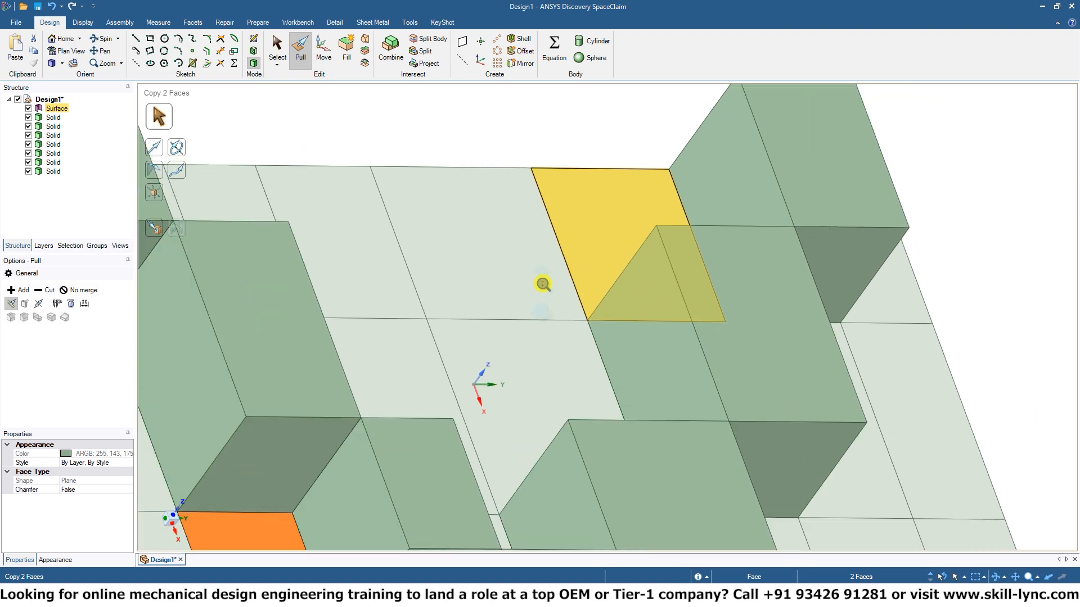
pyautogui.scroll(-3, 554, 234)
pyautogui.moveTo(553, 234); pyautogui.dragTo(539, 337, button='middle')
pyautogui.keyDown('ctrl'); pyautogui.click(478, 349); pyautogui.keyUp('ctrl')
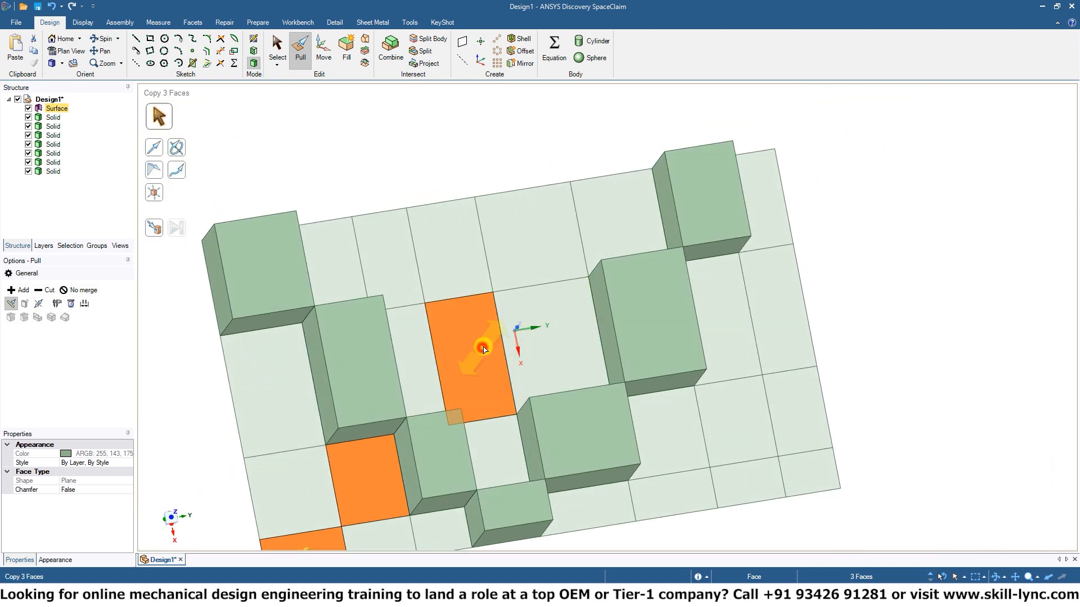
pyautogui.keyDown('ctrl'); pyautogui.click(535, 249); pyautogui.keyUp('ctrl')
pyautogui.keyDown('ctrl'); pyautogui.click(710, 409); pyautogui.keyUp('ctrl')
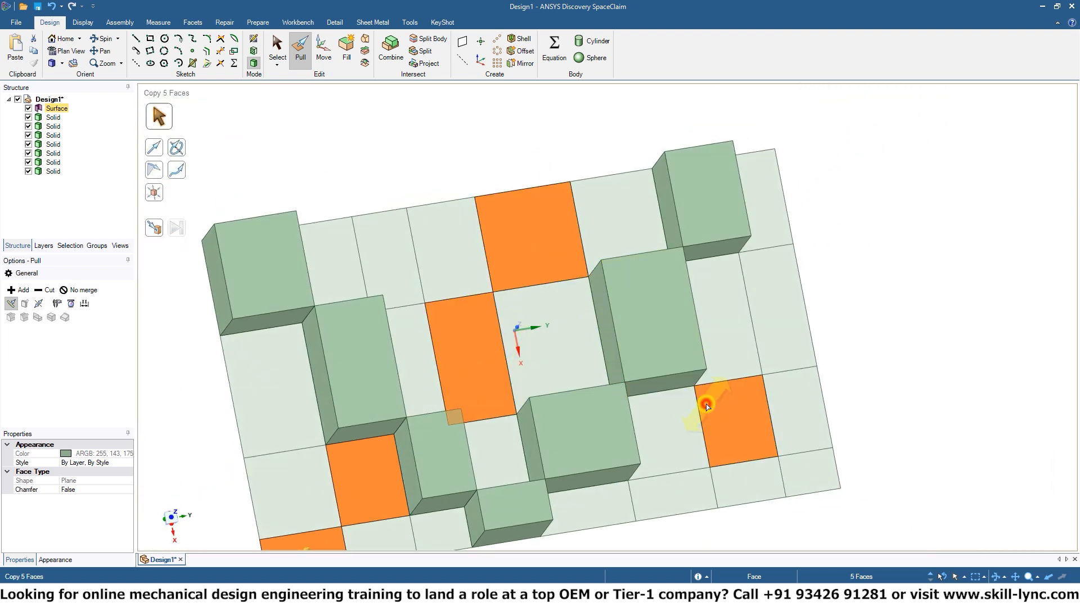
pyautogui.keyDown('ctrl'); pyautogui.click(811, 475); pyautogui.keyUp('ctrl')
pyautogui.moveTo(696, 448); pyautogui.dragTo(692, 359, button='middle')
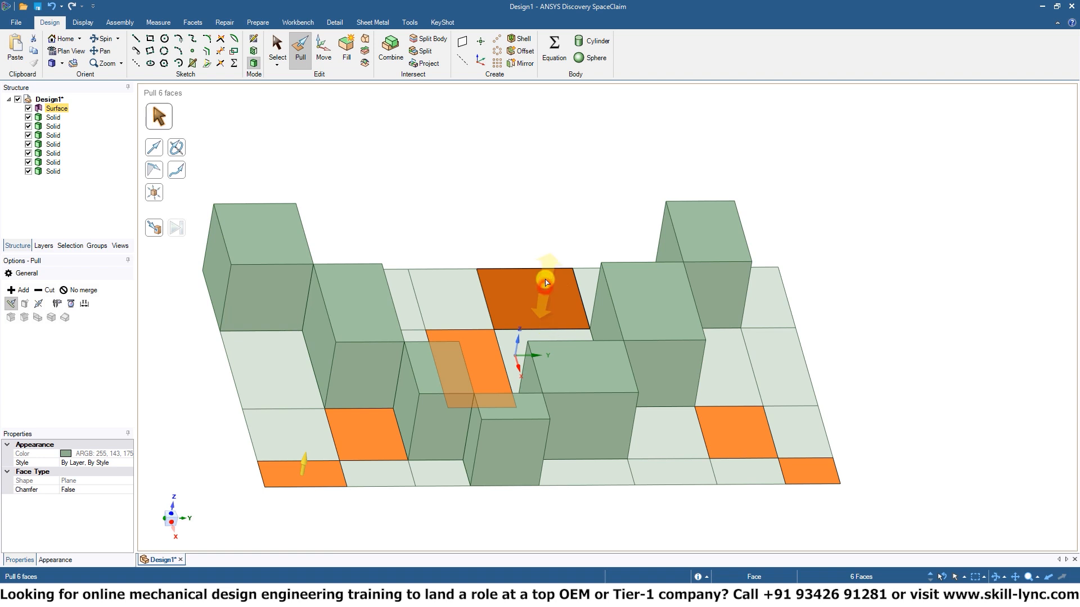
pyautogui.moveTo(546, 282)
pyautogui.mouseDown()
pyautogui.moveTo(549, 245)
pyautogui.moveTo(550, 272)
pyautogui.mouseUp()
pyautogui.moveTo(422, 300); pyautogui.dragTo(405, 284, button='middle')
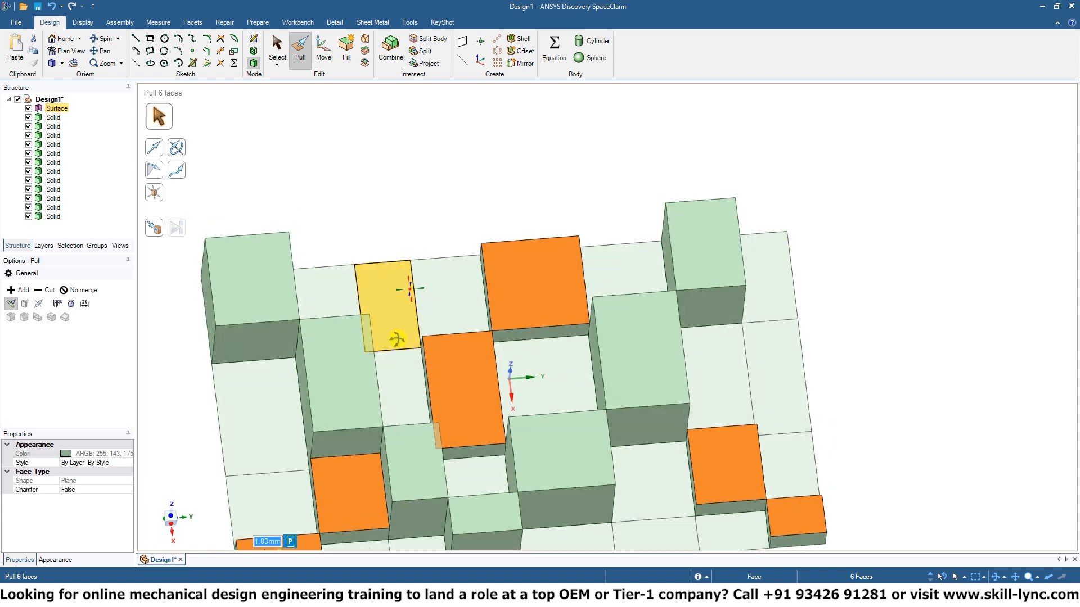
pyautogui.keyDown('ctrl'); pyautogui.click(282, 424); pyautogui.keyUp('ctrl')
pyautogui.keyDown('ctrl'); pyautogui.click(389, 402); pyautogui.keyUp('ctrl')
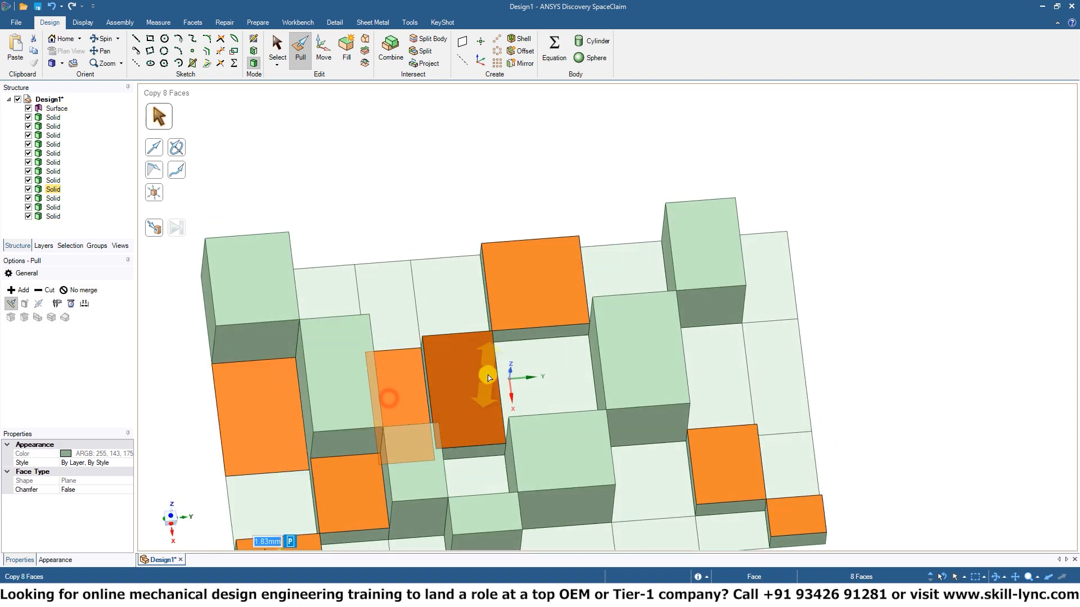
pyautogui.keyDown('ctrl'); pyautogui.click(529, 393); pyautogui.keyUp('ctrl')
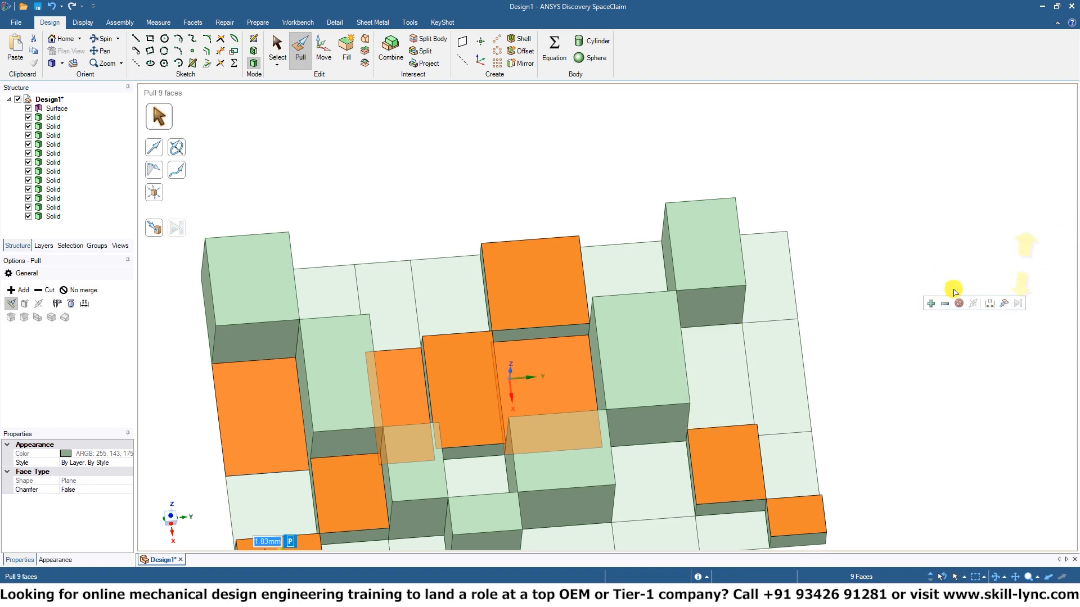
pyautogui.click(885, 345)
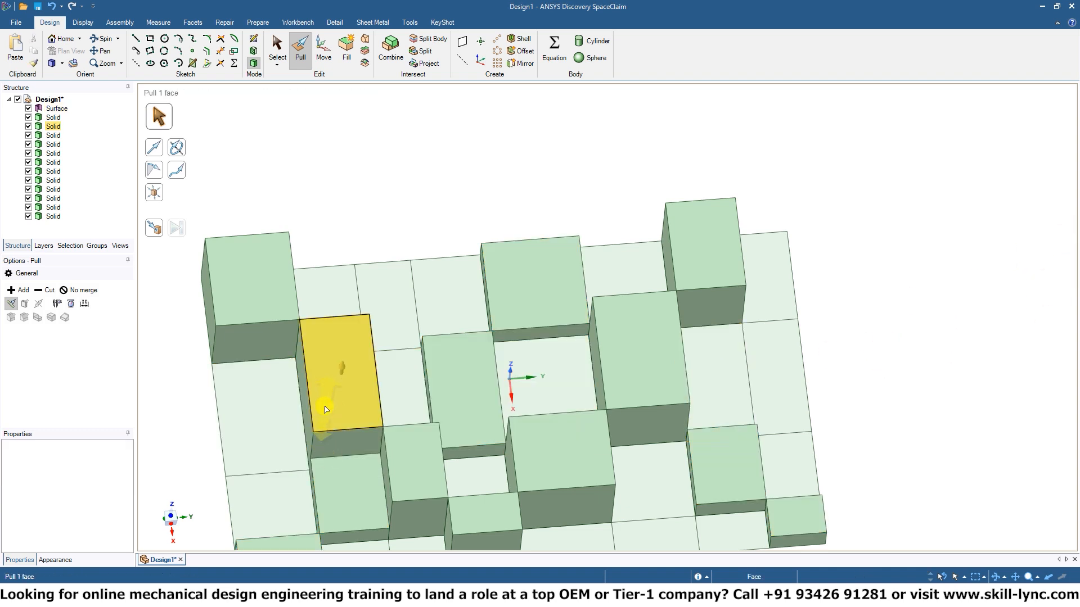
# - Pull eleven grid faces upward together by about 3.6 mm: first row columns 2, 4, 6, 8; second row 1, 3, 5, 7; third row 4, 6, 8
pyautogui.click(279, 424)
pyautogui.keyDown('ctrl'); pyautogui.click(406, 392); pyautogui.keyUp('ctrl')
pyautogui.keyDown('ctrl'); pyautogui.click(520, 380); pyautogui.keyUp('ctrl')
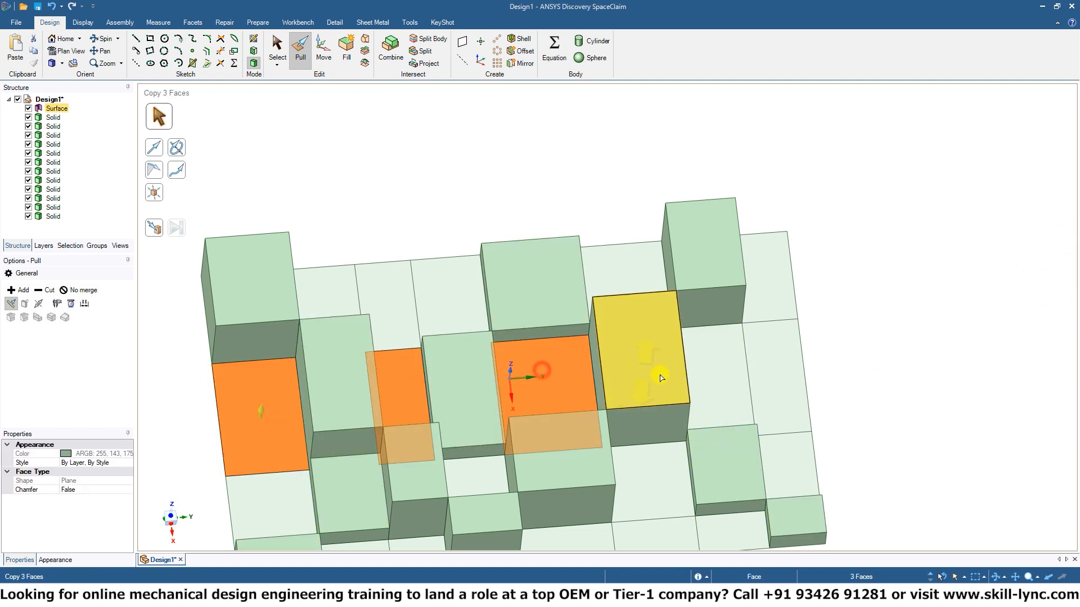
pyautogui.keyDown('ctrl'); pyautogui.click(718, 366); pyautogui.keyUp('ctrl')
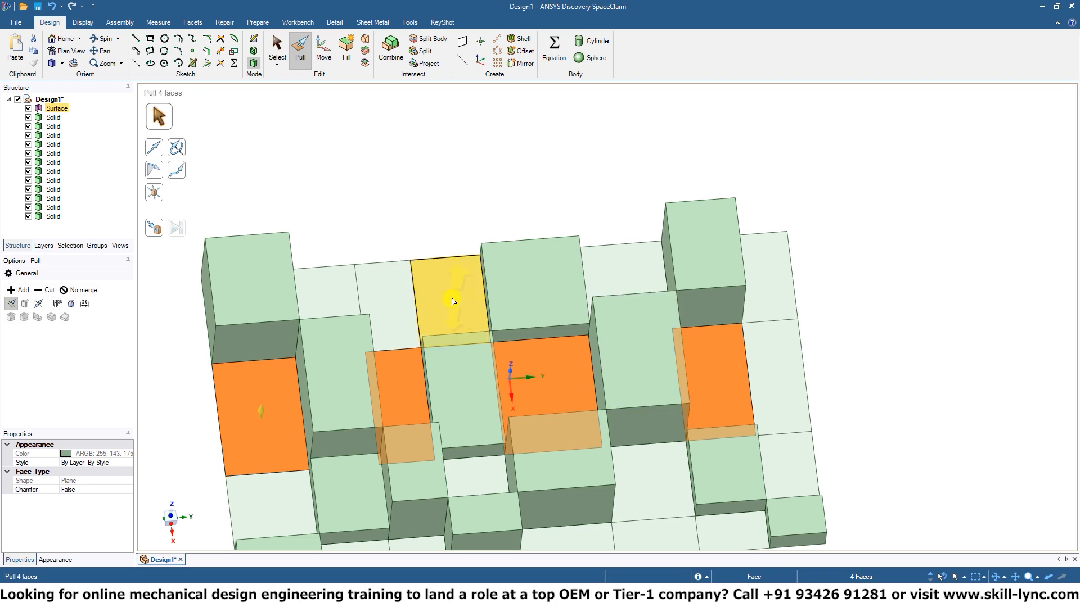
pyautogui.keyDown('ctrl'); pyautogui.click(326, 301); pyautogui.keyUp('ctrl')
pyautogui.keyDown('ctrl'); pyautogui.click(451, 302); pyautogui.keyUp('ctrl')
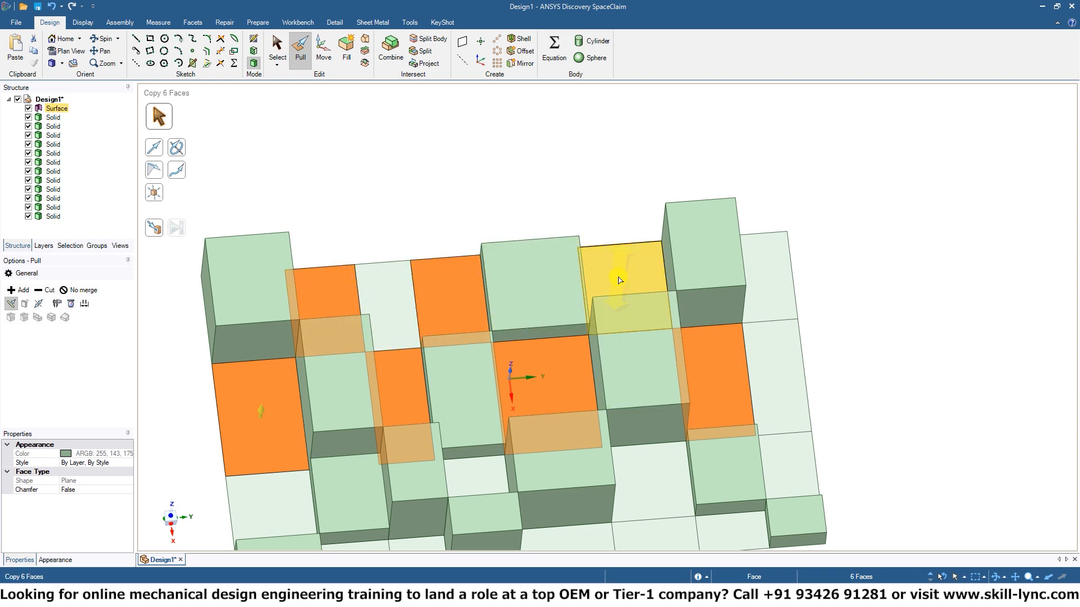
pyautogui.keyDown('ctrl'); pyautogui.click(619, 279); pyautogui.keyUp('ctrl')
pyautogui.moveTo(567, 386); pyautogui.dragTo(545, 382, button='middle')
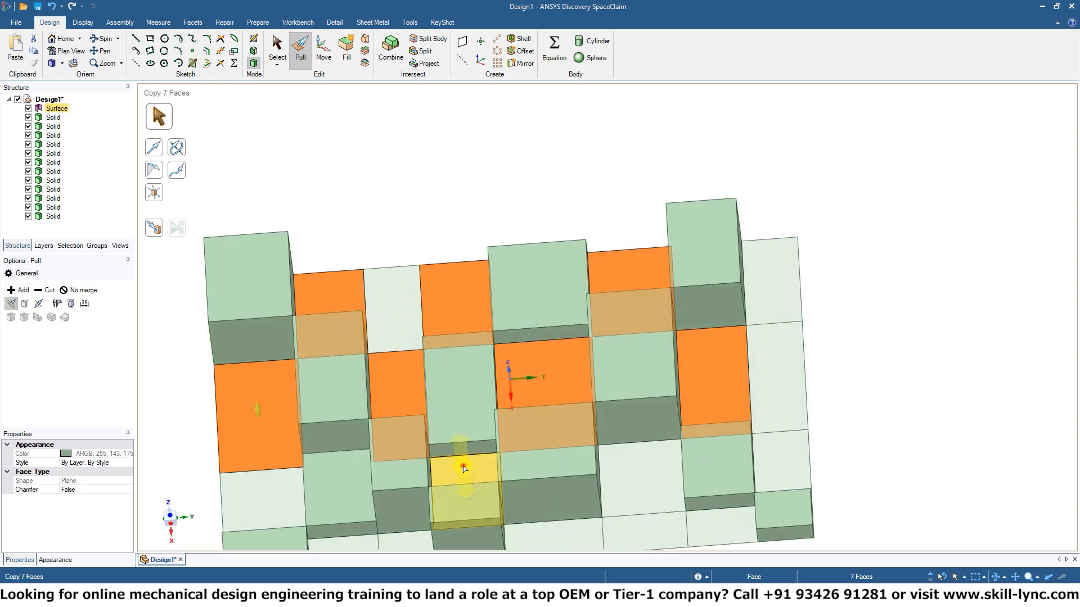
pyautogui.keyDown('ctrl'); pyautogui.click(463, 468); pyautogui.keyUp('ctrl')
pyautogui.keyDown('ctrl'); pyautogui.click(623, 474); pyautogui.keyUp('ctrl')
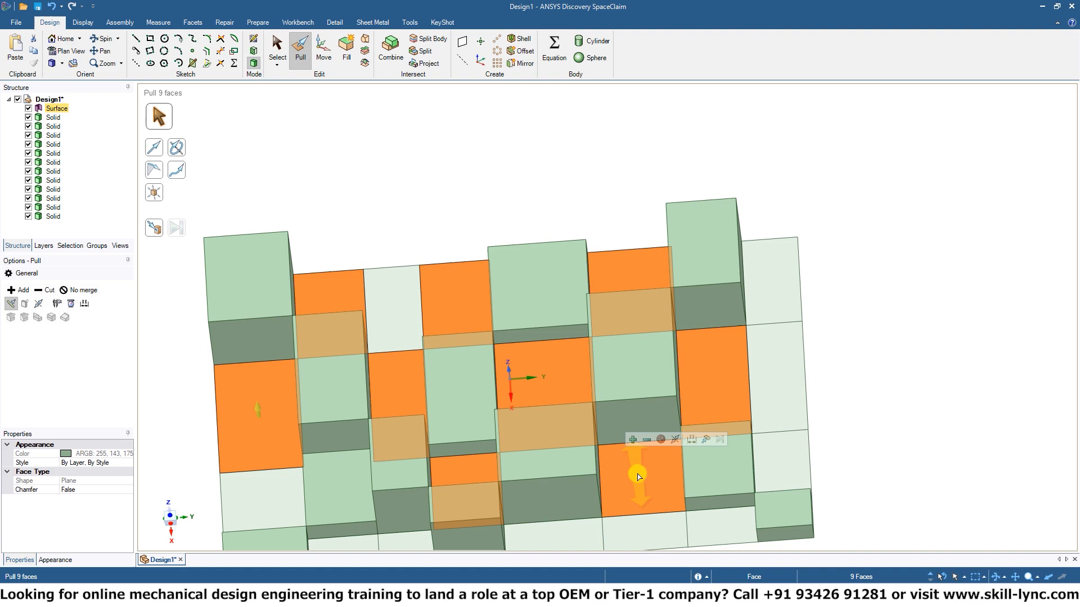
pyautogui.keyDown('ctrl'); pyautogui.click(769, 469); pyautogui.keyUp('ctrl')
pyautogui.keyDown('ctrl'); pyautogui.click(784, 282); pyautogui.keyUp('ctrl')
pyautogui.moveTo(784, 283); pyautogui.dragTo(814, 315, button='middle')
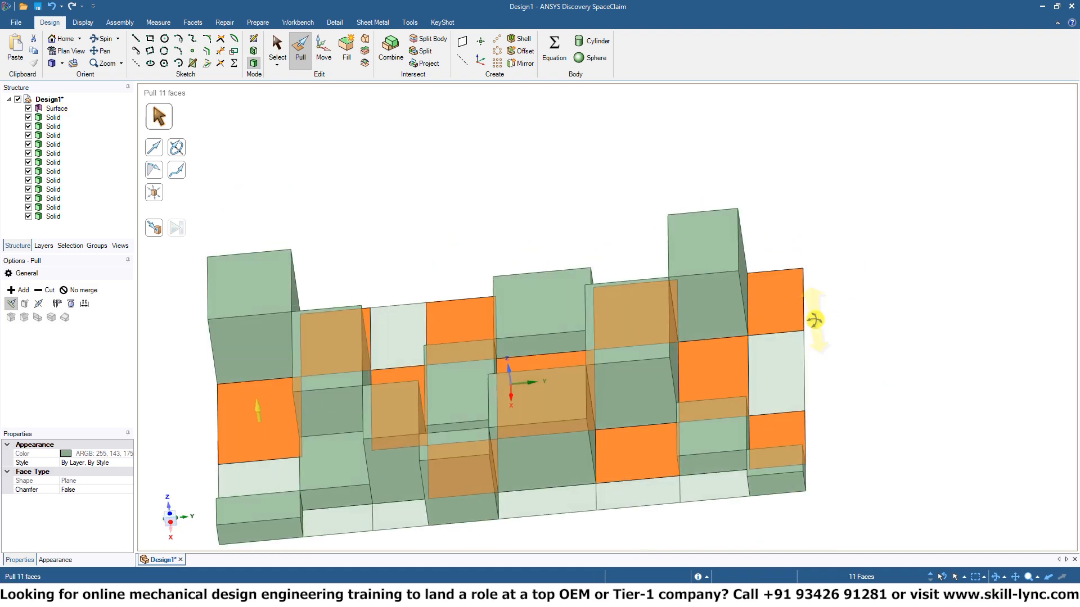
pyautogui.moveTo(782, 290); pyautogui.dragTo(781, 284)
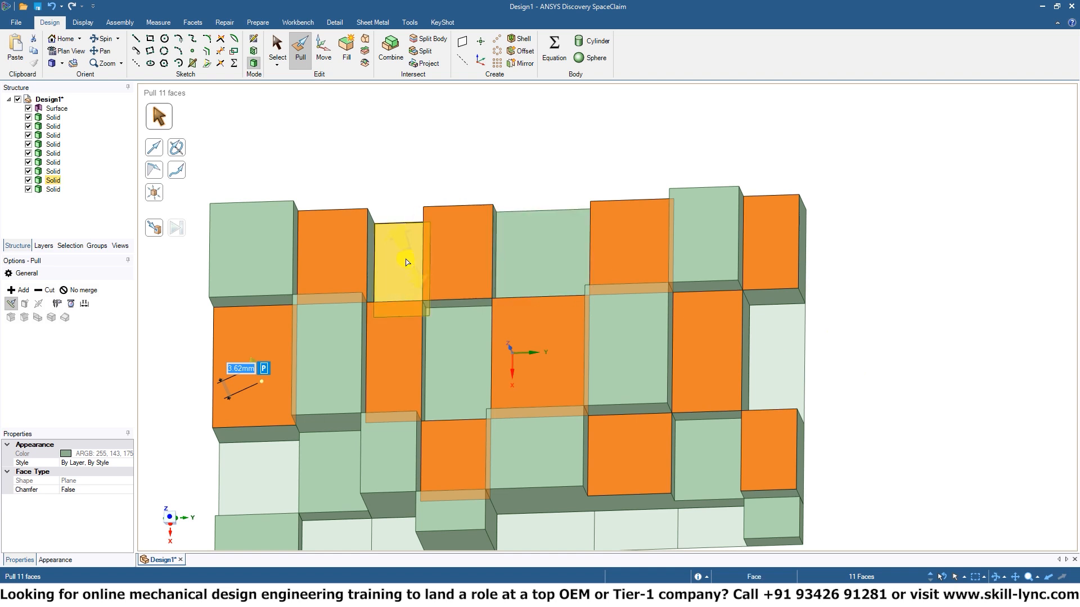
# - Pull six more grid faces upward together: first row column 3, second row 8, third row 1, fourth row 2, 5 and 7
pyautogui.click(409, 267)
pyautogui.keyDown('ctrl'); pyautogui.click(272, 483); pyautogui.keyUp('ctrl')
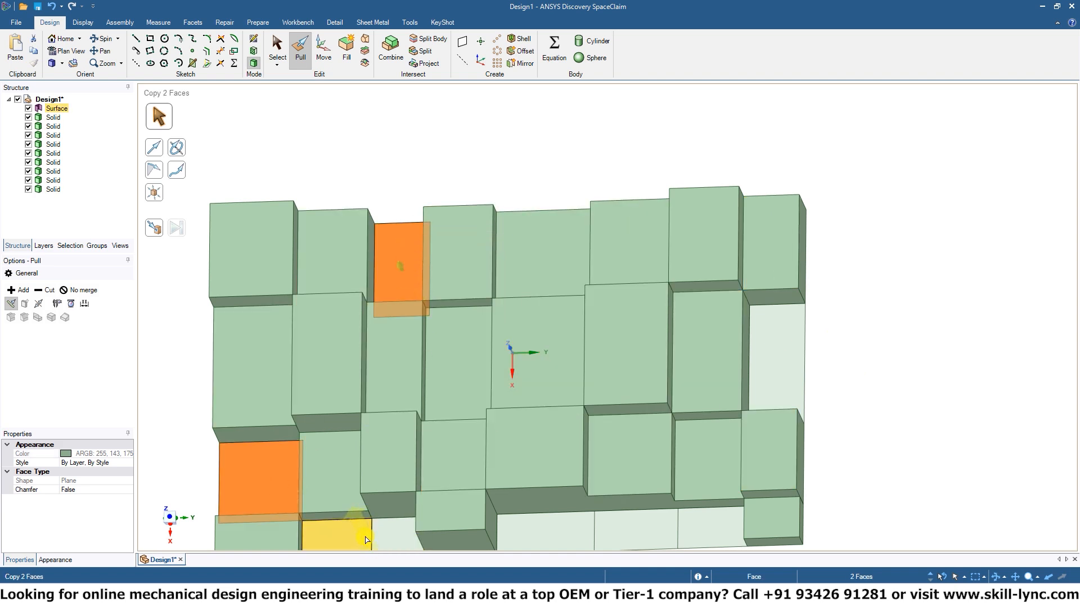
pyautogui.keyDown('ctrl'); pyautogui.click(337, 535); pyautogui.keyUp('ctrl')
pyautogui.keyDown('ctrl'); pyautogui.click(527, 537); pyautogui.keyUp('ctrl')
pyautogui.keyDown('ctrl'); pyautogui.click(705, 523); pyautogui.keyUp('ctrl')
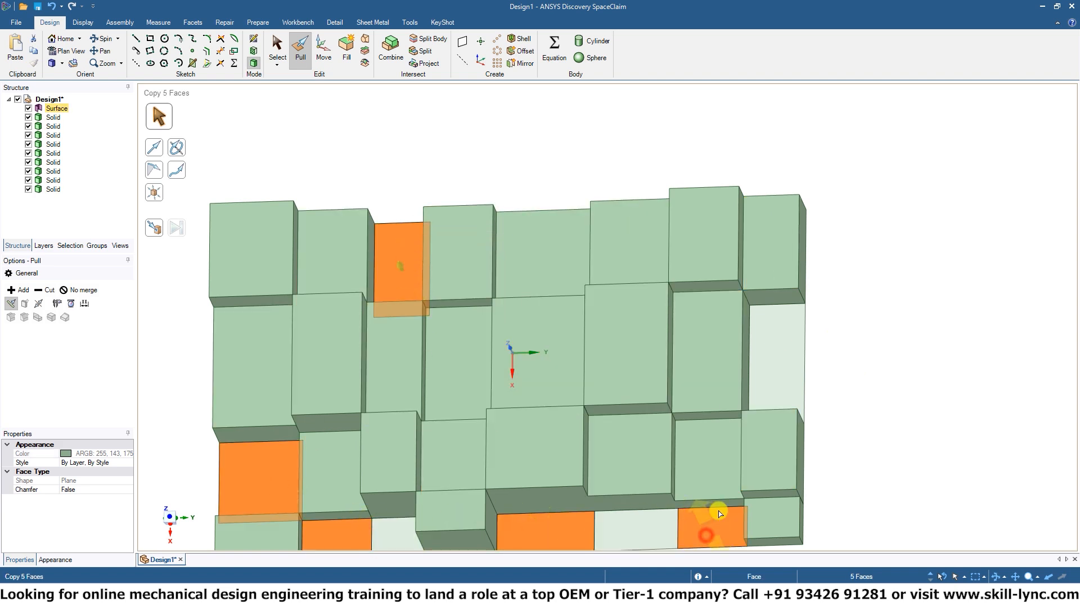
pyautogui.keyDown('ctrl'); pyautogui.click(794, 359); pyautogui.keyUp('ctrl')
pyautogui.moveTo(786, 373); pyautogui.dragTo(773, 335)
pyautogui.click(818, 385)
pyautogui.moveTo(824, 386); pyautogui.dragTo(829, 335, button='middle')
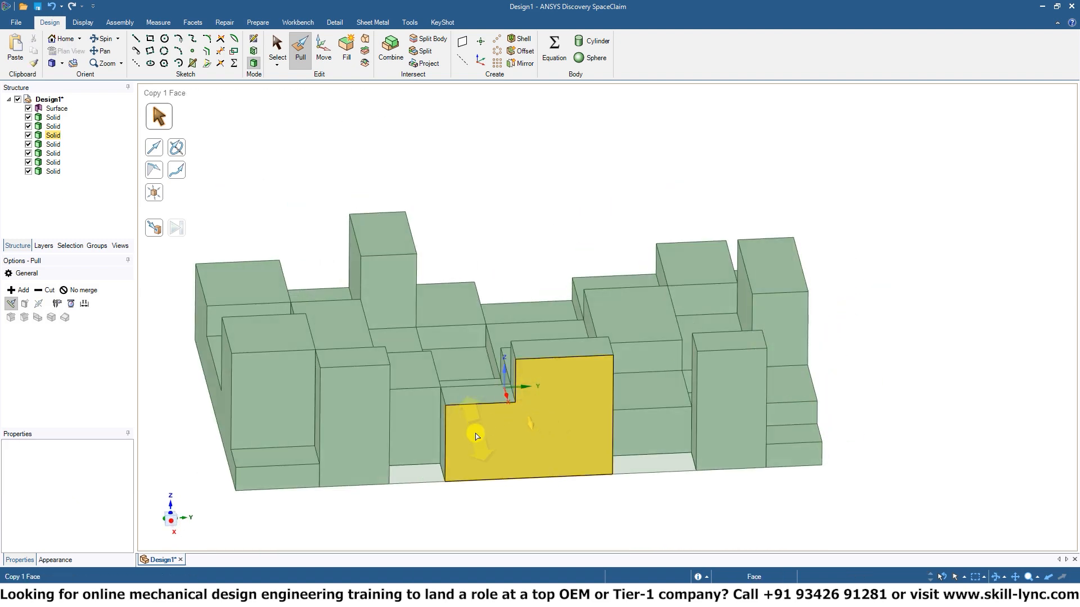
# - Try to pull the last two flat faces, in columns 3 and 6 of the fourth row, upward together by about 11.9 mm
pyautogui.click(423, 475)
pyautogui.keyDown('ctrl'); pyautogui.click(656, 464); pyautogui.keyUp('ctrl')
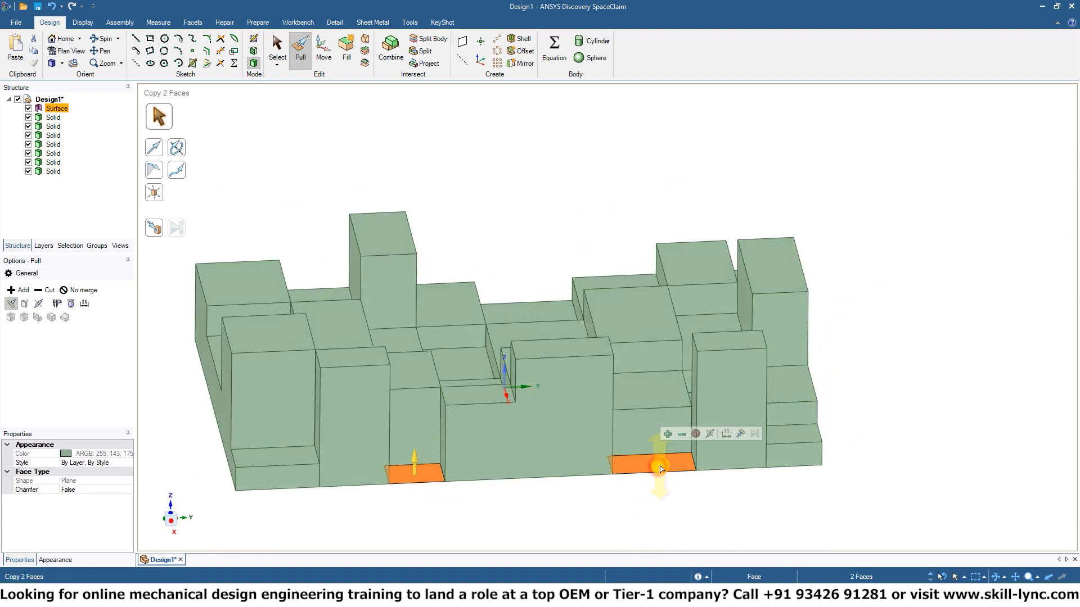
pyautogui.moveTo(657, 442); pyautogui.dragTo(650, 319)
pyautogui.moveTo(998, 210); pyautogui.dragTo(902, 318, button='middle')
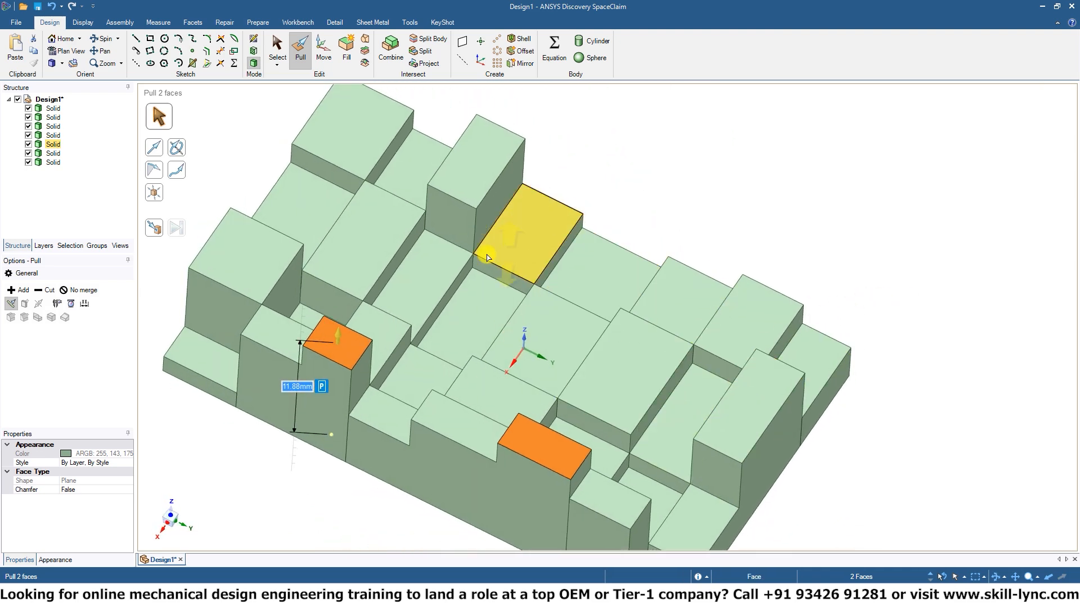
pyautogui.click(771, 153)
pyautogui.moveTo(648, 313); pyautogui.dragTo(667, 289, button='middle')
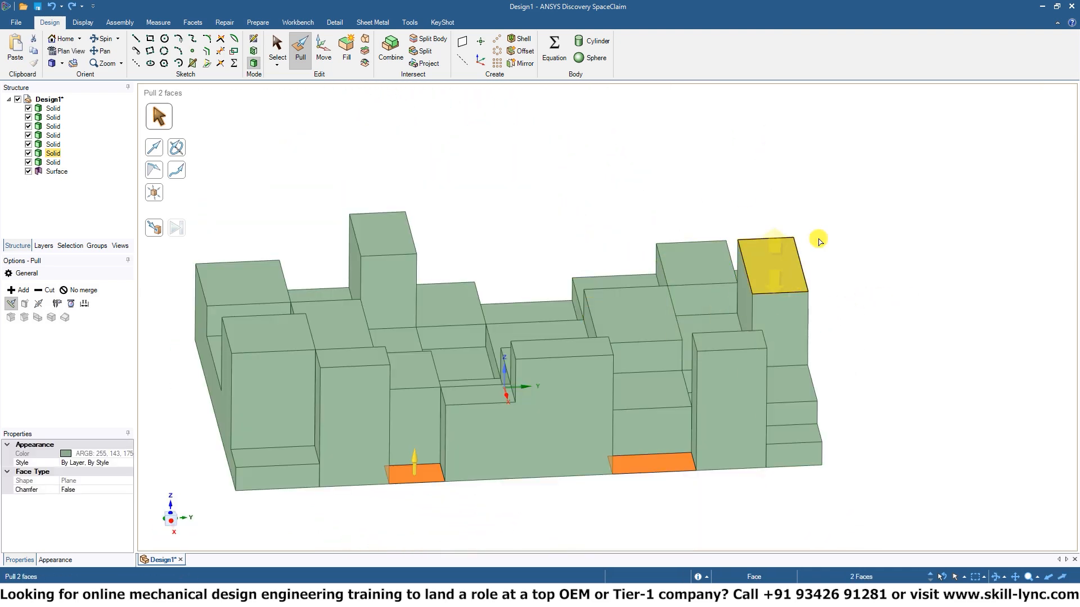
pyautogui.moveTo(817, 238); pyautogui.dragTo(873, 322, button='middle')
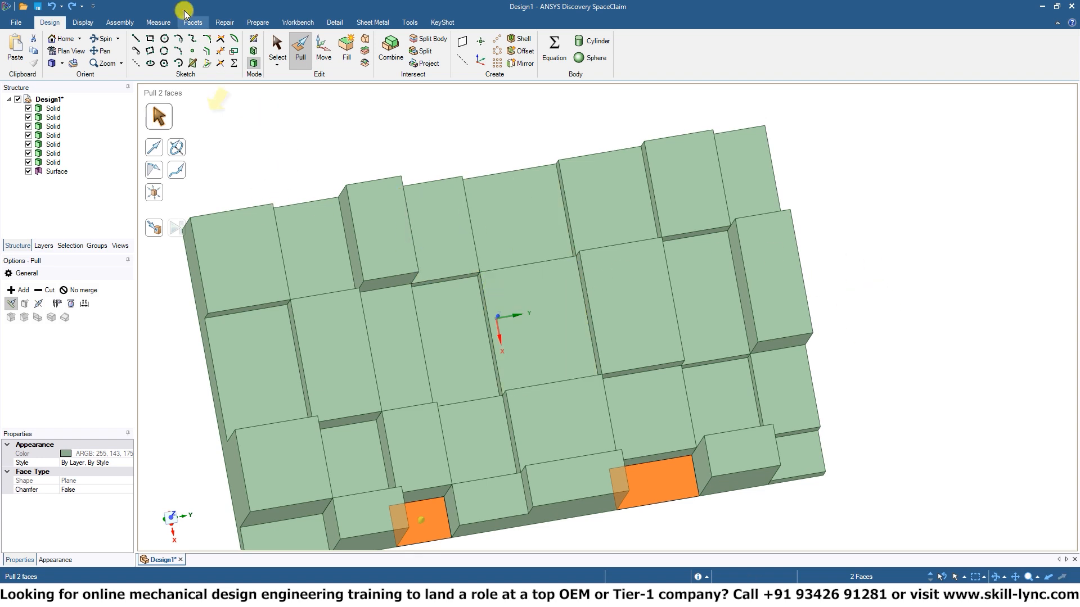
# - Select all the solids and the remaining surface in the design and delete them
pyautogui.click(273, 50)
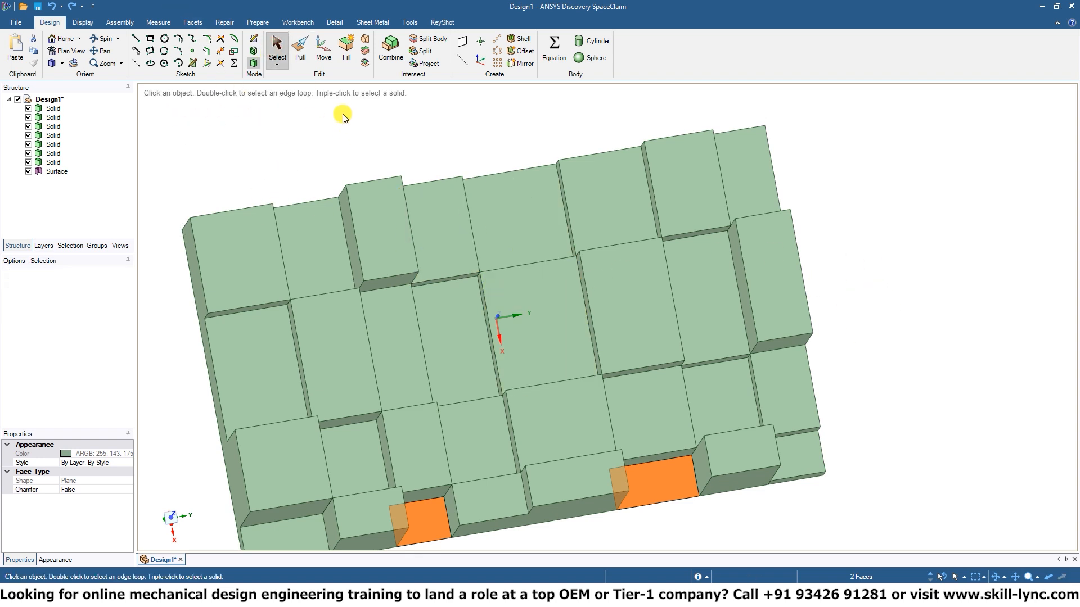
pyautogui.click(326, 151)
pyautogui.hotkey('ctrl', 'a')
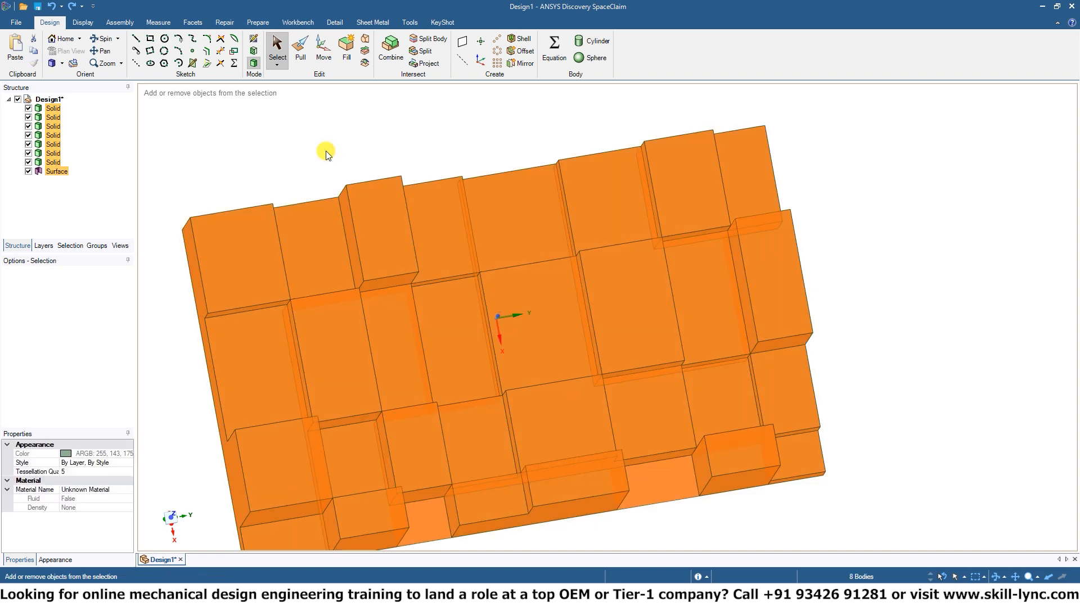
pyautogui.press('Delete')
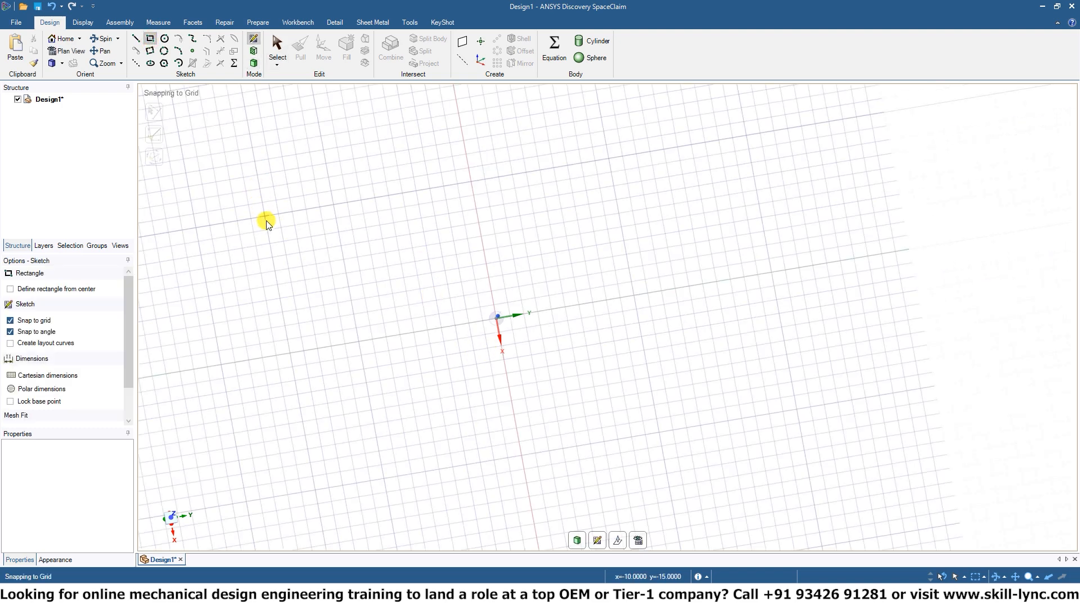
# - Sketch a 35 by 20 mm rectangle around the origin and pull its face upward into a solid block
pyautogui.click(265, 217)
pyautogui.click(797, 413)
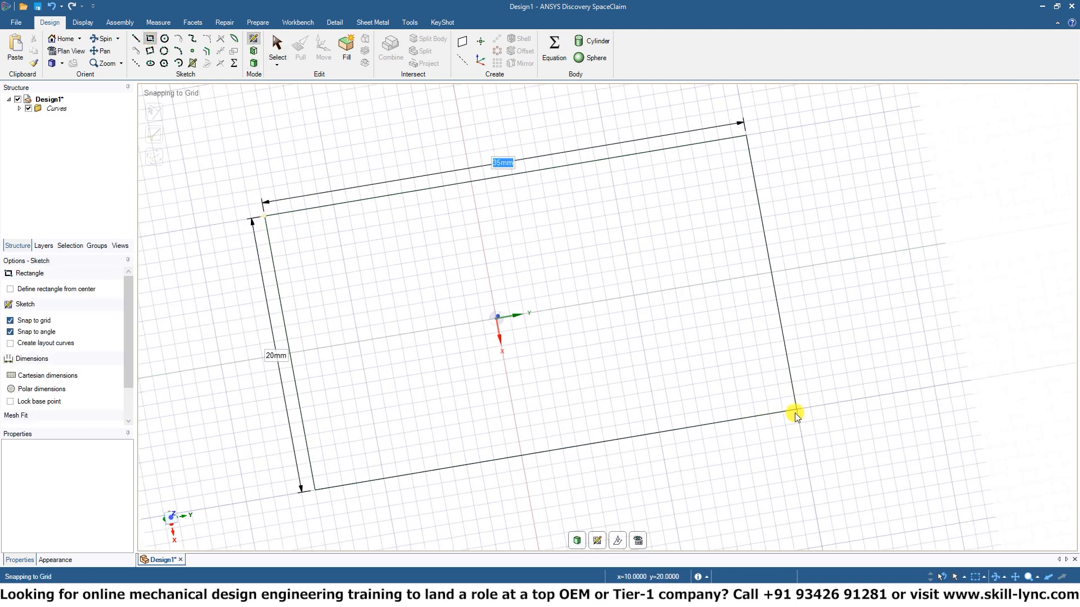
pyautogui.moveTo(895, 310); pyautogui.dragTo(733, 168, button='middle')
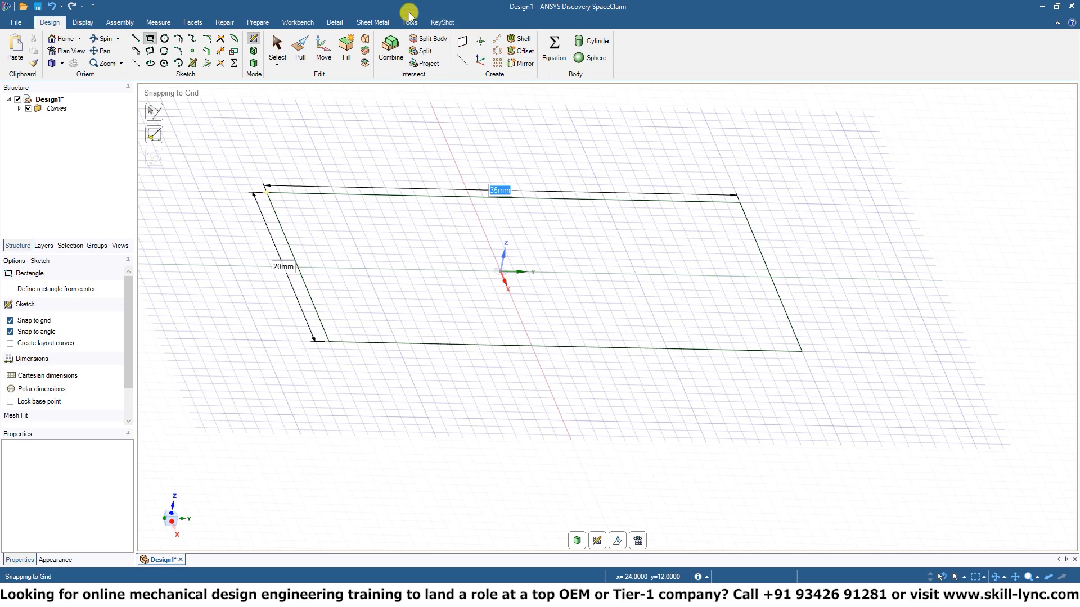
pyautogui.click(300, 50)
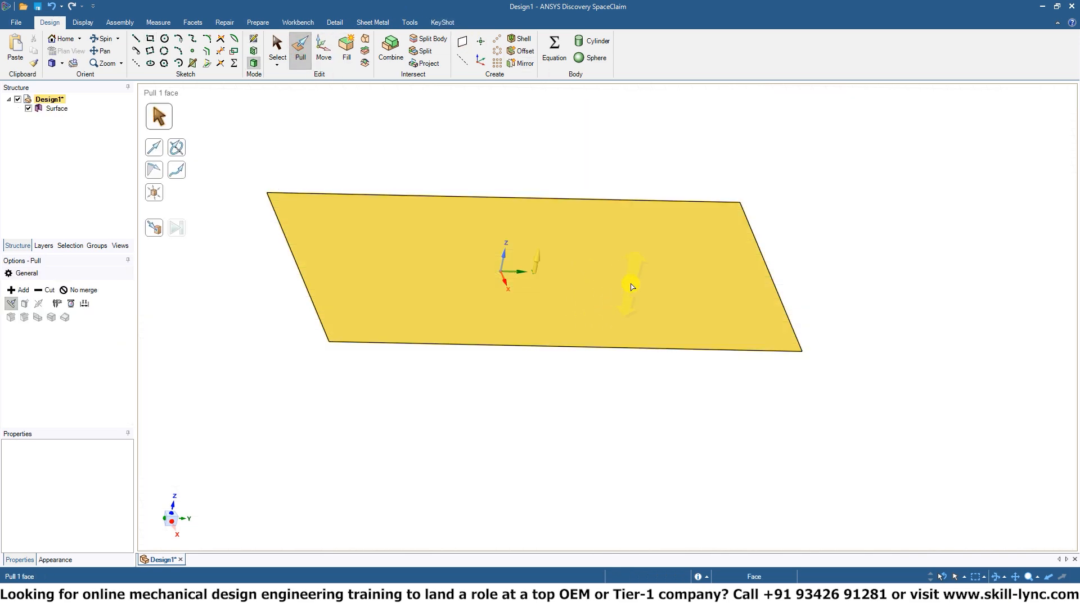
pyautogui.moveTo(630, 286); pyautogui.dragTo(666, 194)
pyautogui.moveTo(887, 238); pyautogui.dragTo(875, 308, button='middle')
pyautogui.click(867, 314)
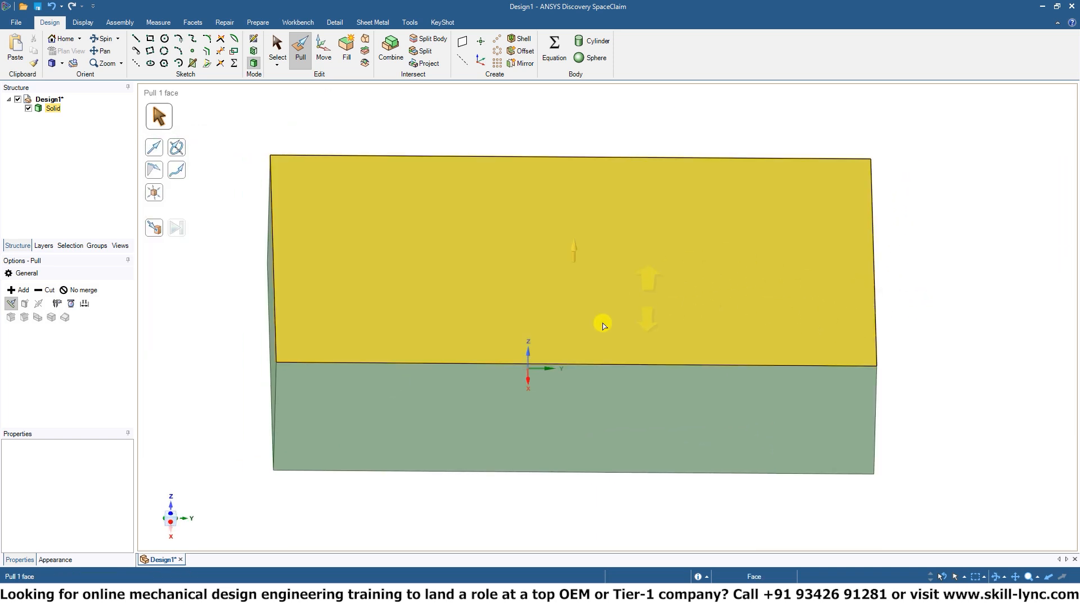
pyautogui.moveTo(602, 326); pyautogui.dragTo(508, 292, button='middle')
pyautogui.click(346, 125)
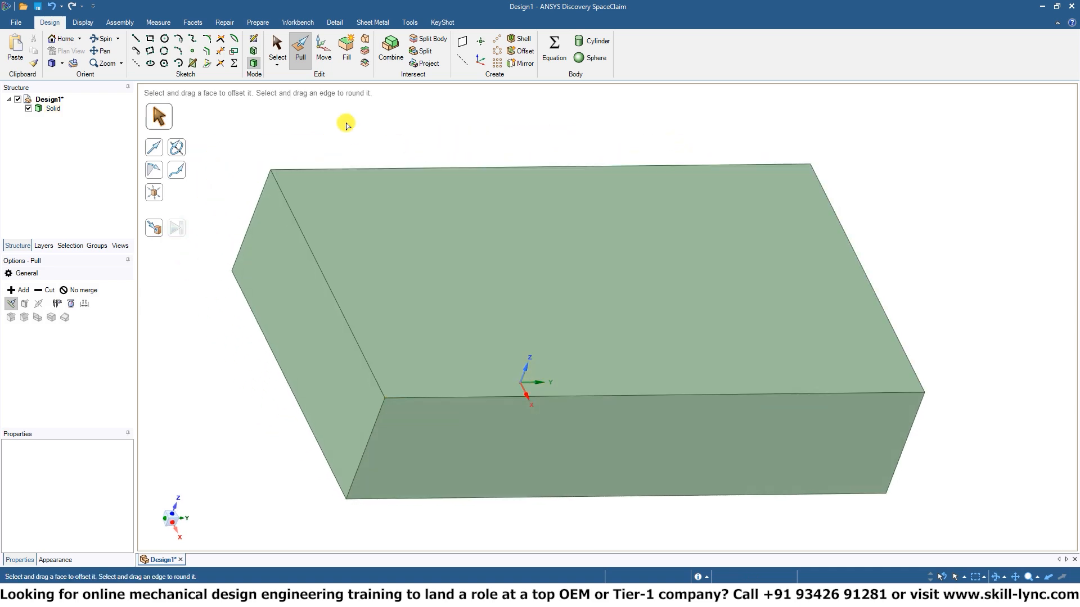
# - Start a sketch with its plane on the block's large top face
pyautogui.click(251, 39)
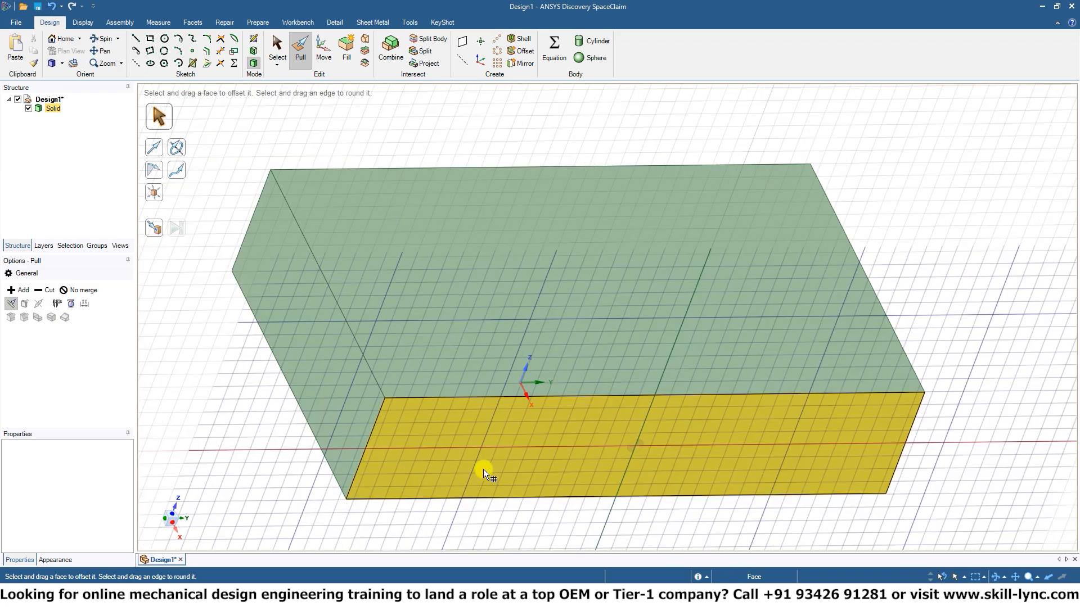
pyautogui.click(619, 408)
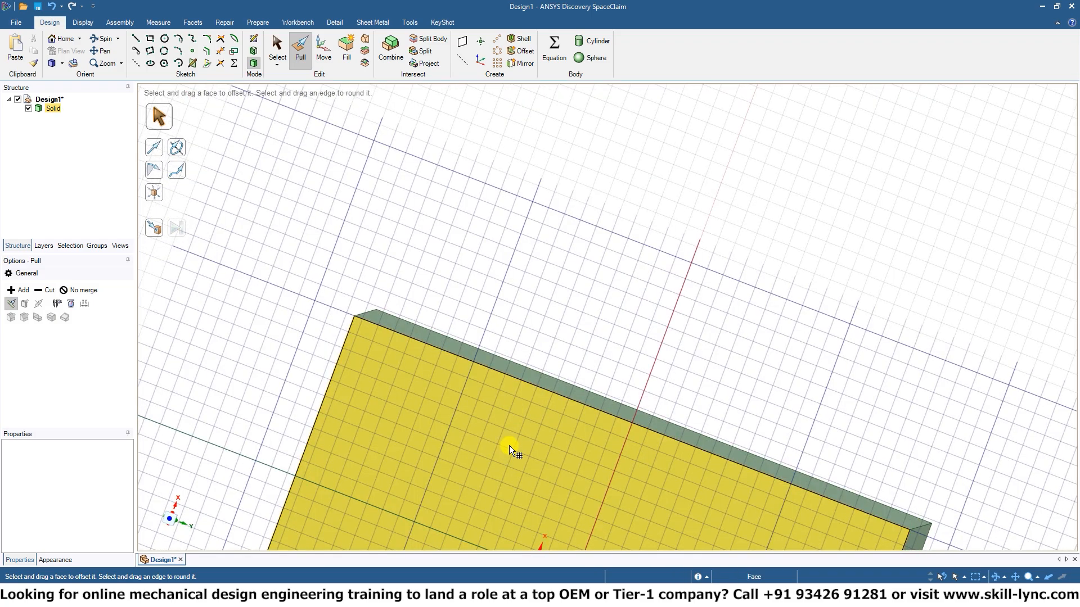
pyautogui.moveTo(508, 446)
pyautogui.mouseDown(button='middle')
pyautogui.moveTo(550, 272)
pyautogui.moveTo(585, 212)
pyautogui.moveTo(585, 368)
pyautogui.moveTo(625, 371)
pyautogui.moveTo(581, 289)
pyautogui.moveTo(629, 320)
pyautogui.moveTo(549, 289)
pyautogui.moveTo(568, 298)
pyautogui.mouseUp(button='middle')
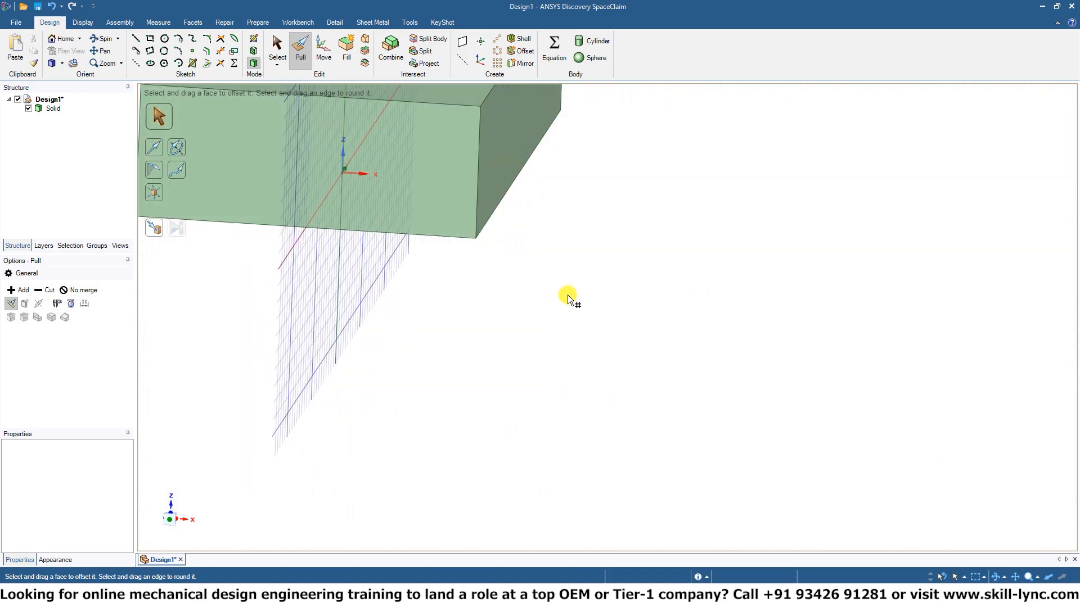
pyautogui.keyDown('shift'); pyautogui.moveTo(382, 277); pyautogui.dragTo(494, 366, button='middle'); pyautogui.keyUp('shift')
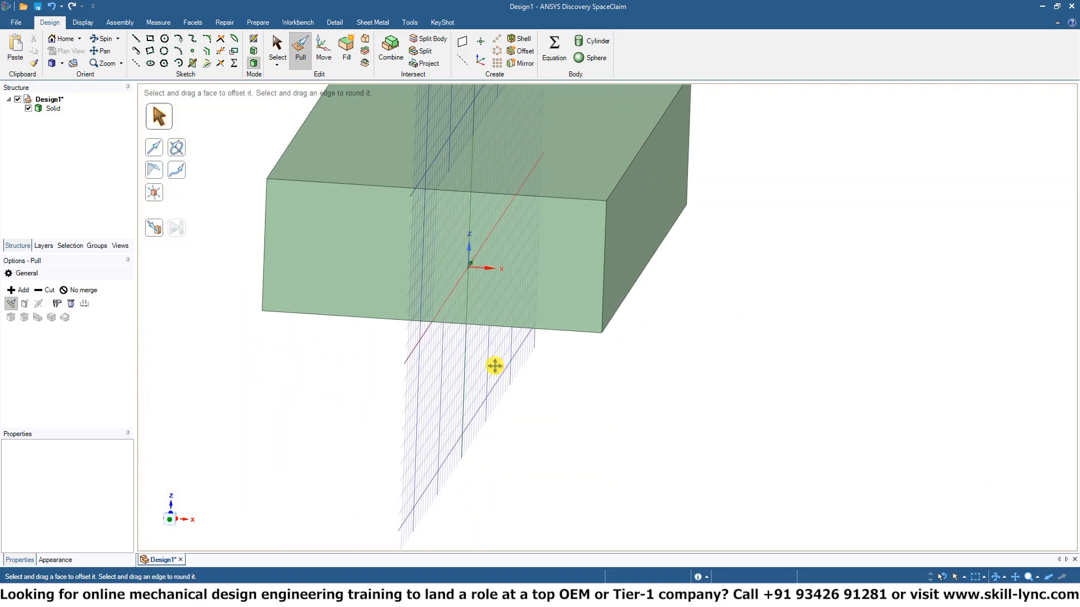
pyautogui.scroll(-3, 496, 363)
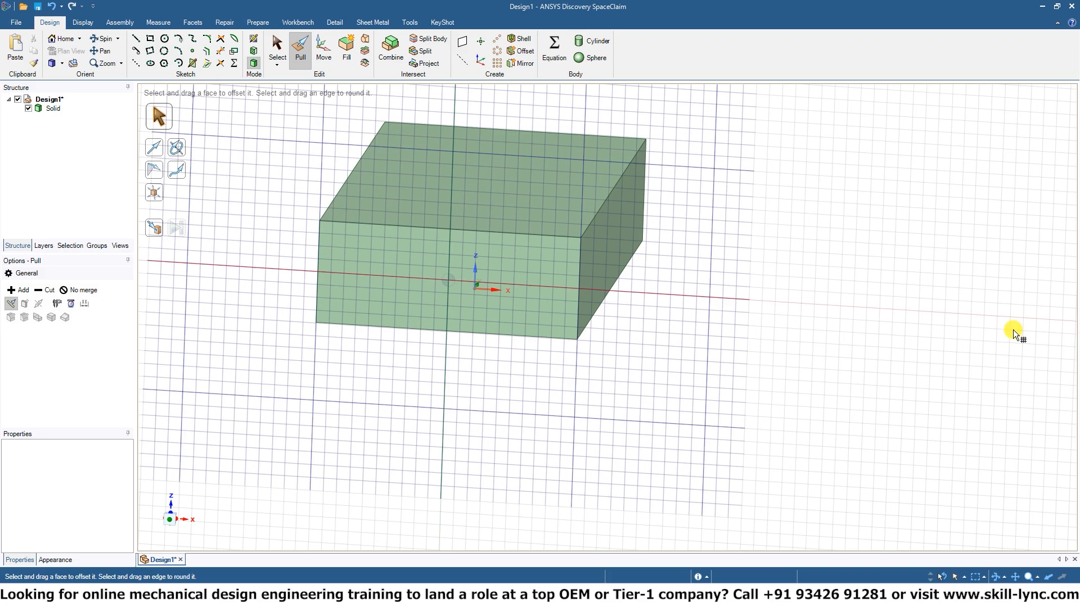
pyautogui.click(172, 502)
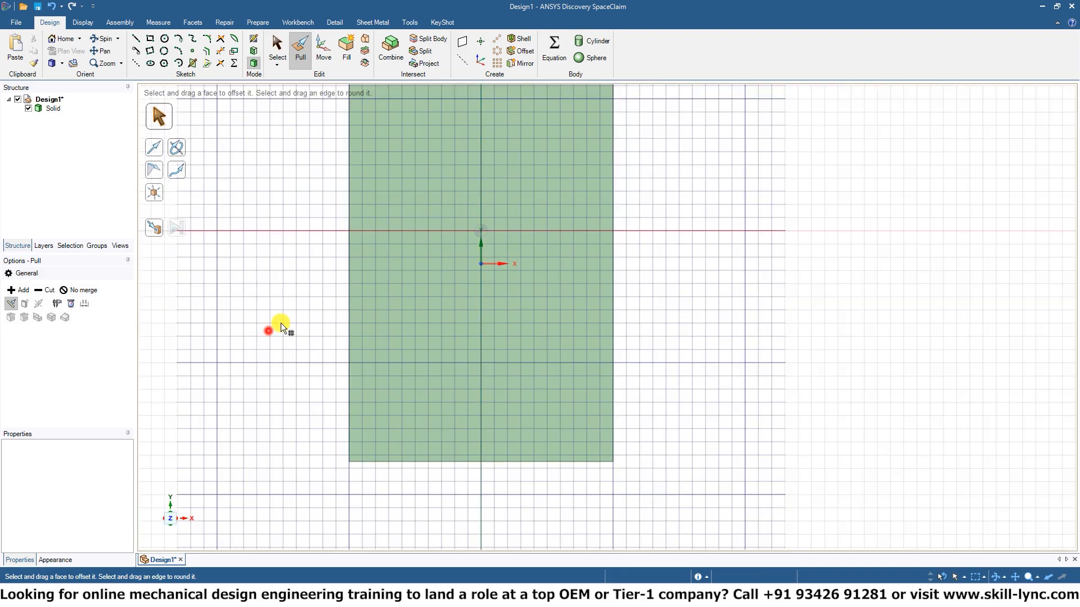
pyautogui.moveTo(664, 378)
pyautogui.mouseDown(button='middle')
pyautogui.moveTo(691, 226)
pyautogui.moveTo(646, 259)
pyautogui.moveTo(733, 279)
pyautogui.moveTo(710, 282)
pyautogui.mouseUp(button='middle')
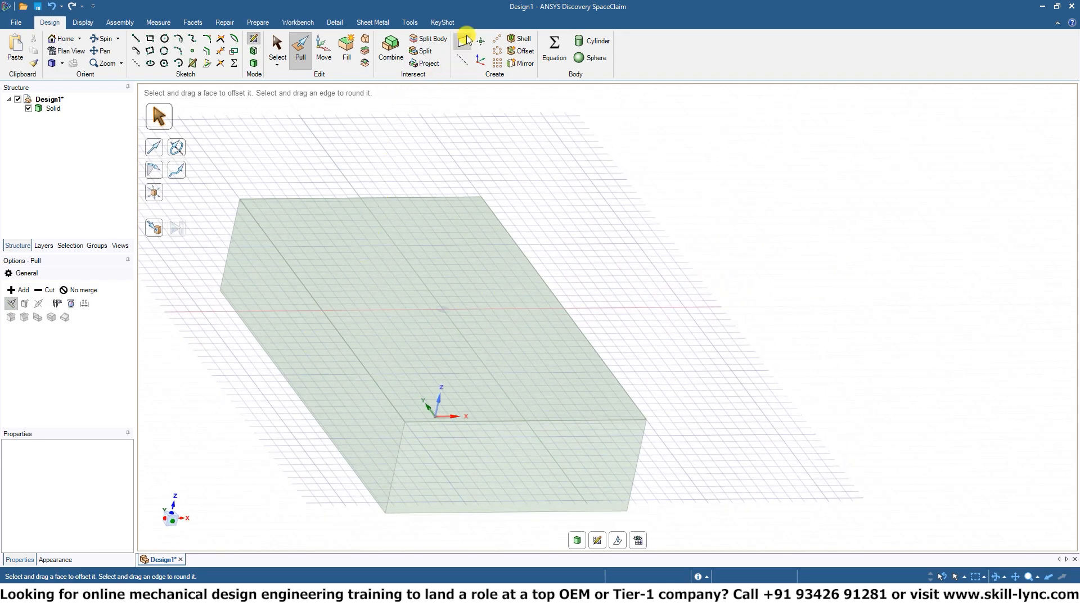
# - Sketch four circles of about 4 mm diameter on the block's top face, three in a row near the far short edge and one below
pyautogui.moveTo(457, 186); pyautogui.dragTo(513, 215, button='middle')
pyautogui.keyDown('shift'); pyautogui.moveTo(503, 168); pyautogui.dragTo(521, 231, button='middle'); pyautogui.keyUp('shift')
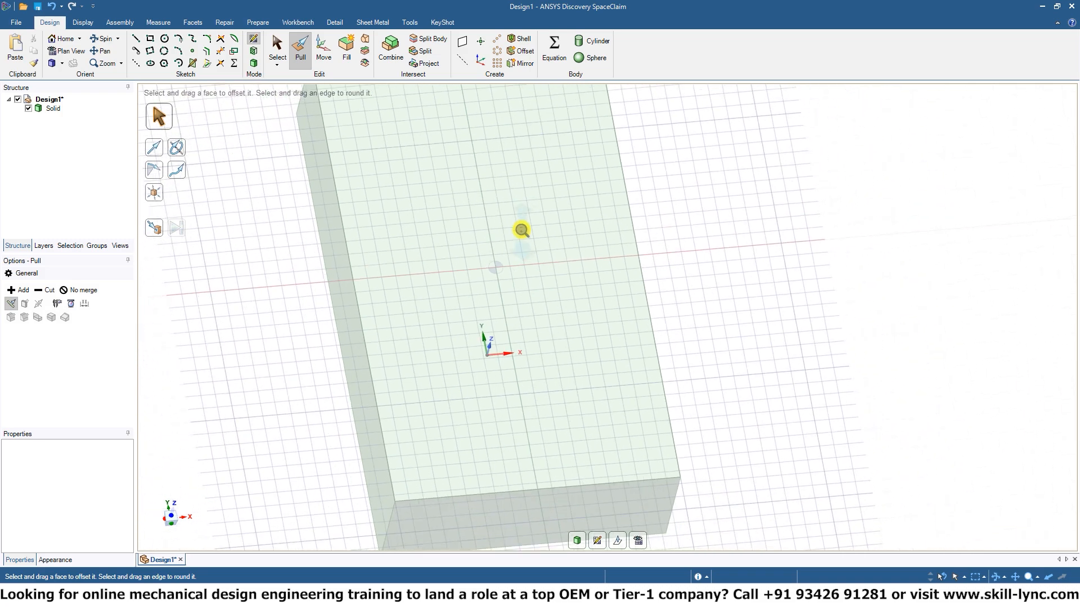
pyautogui.moveTo(521, 303); pyautogui.dragTo(552, 320, button='middle')
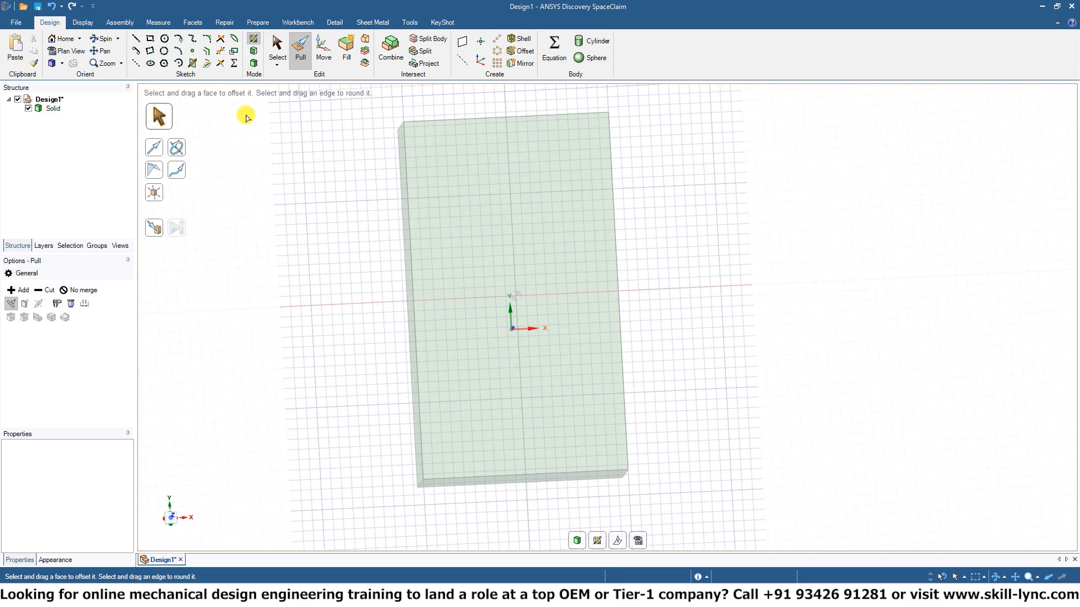
pyautogui.click(165, 40)
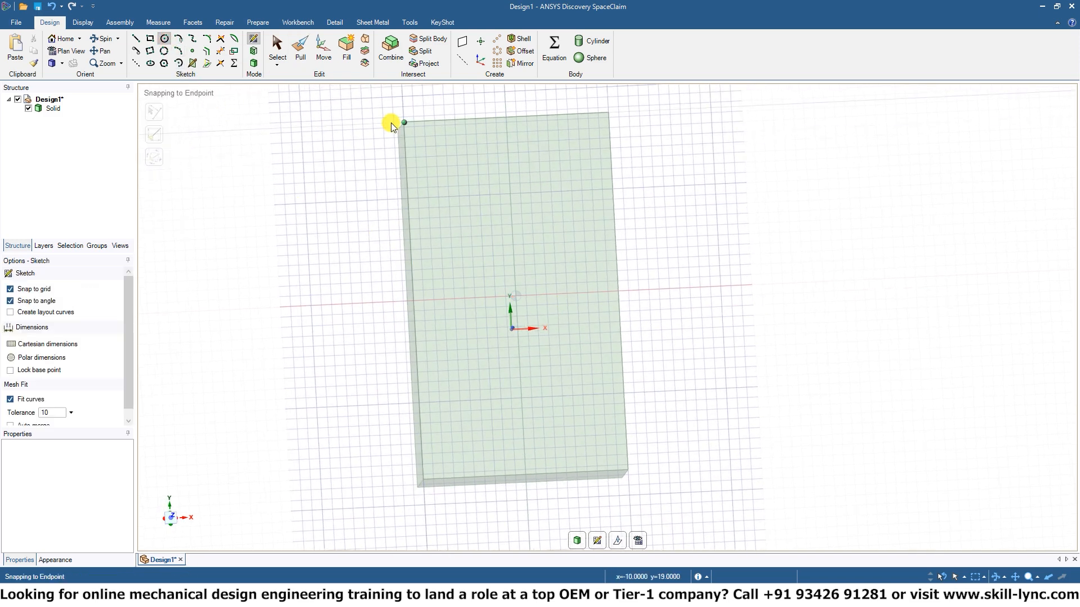
pyautogui.click(437, 166)
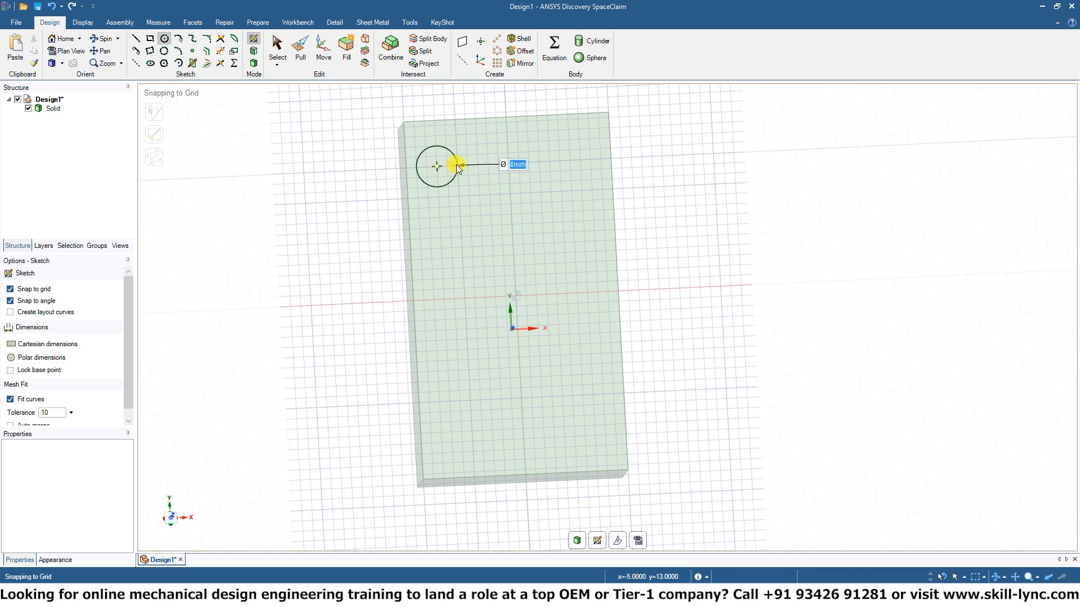
pyautogui.click(457, 164)
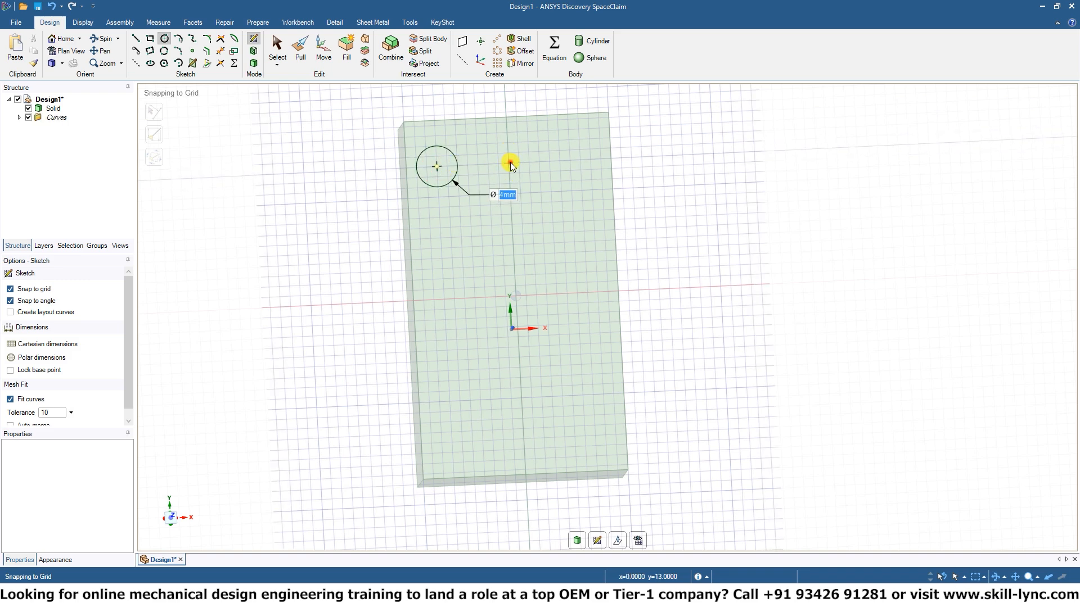
pyautogui.click(509, 162)
pyautogui.click(528, 155)
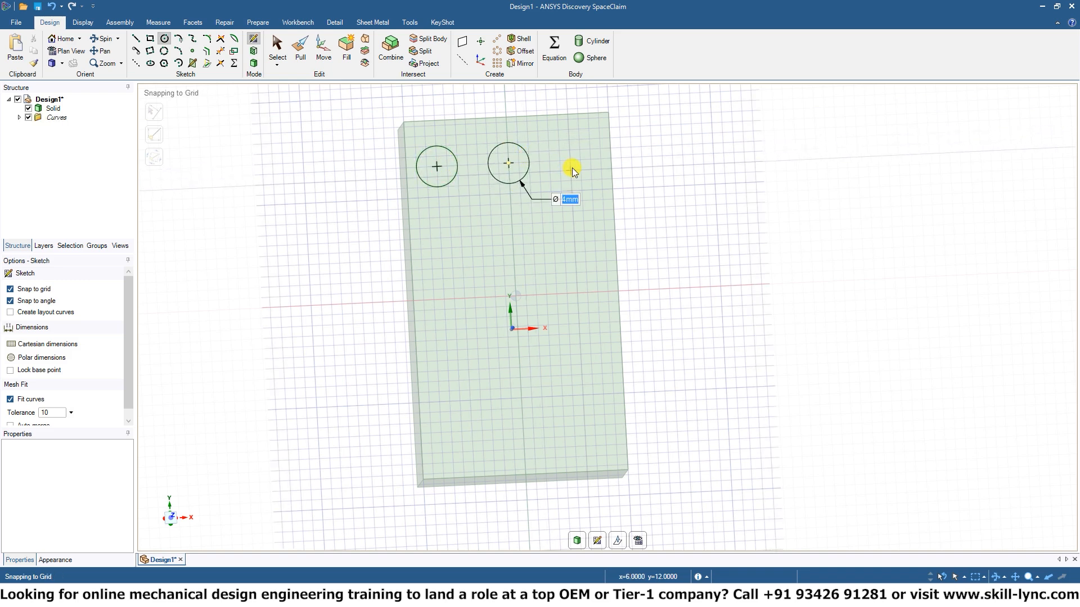
pyautogui.click(570, 160)
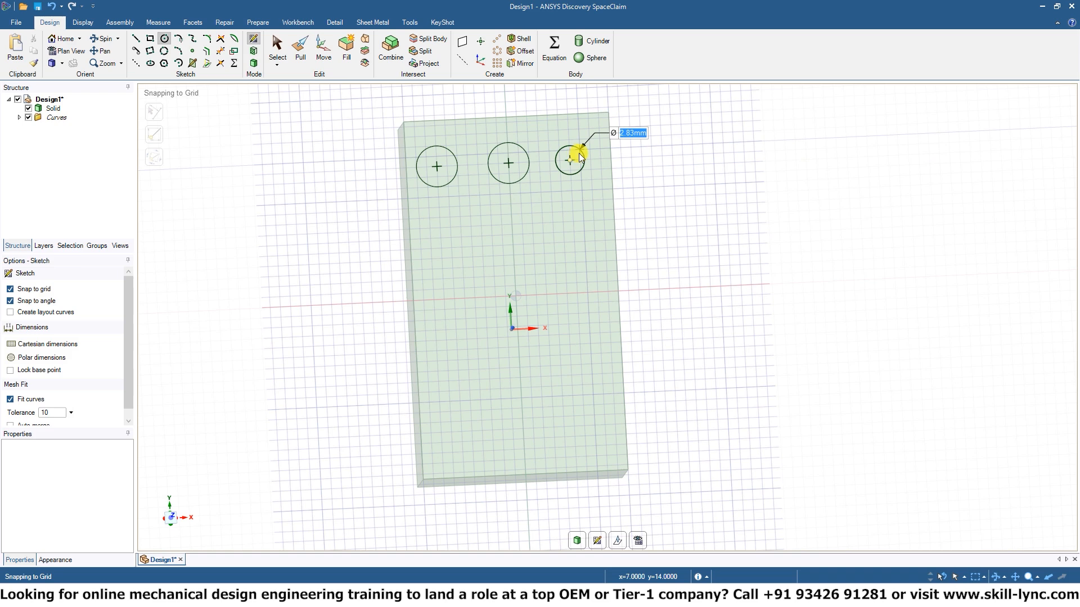
pyautogui.click(584, 154)
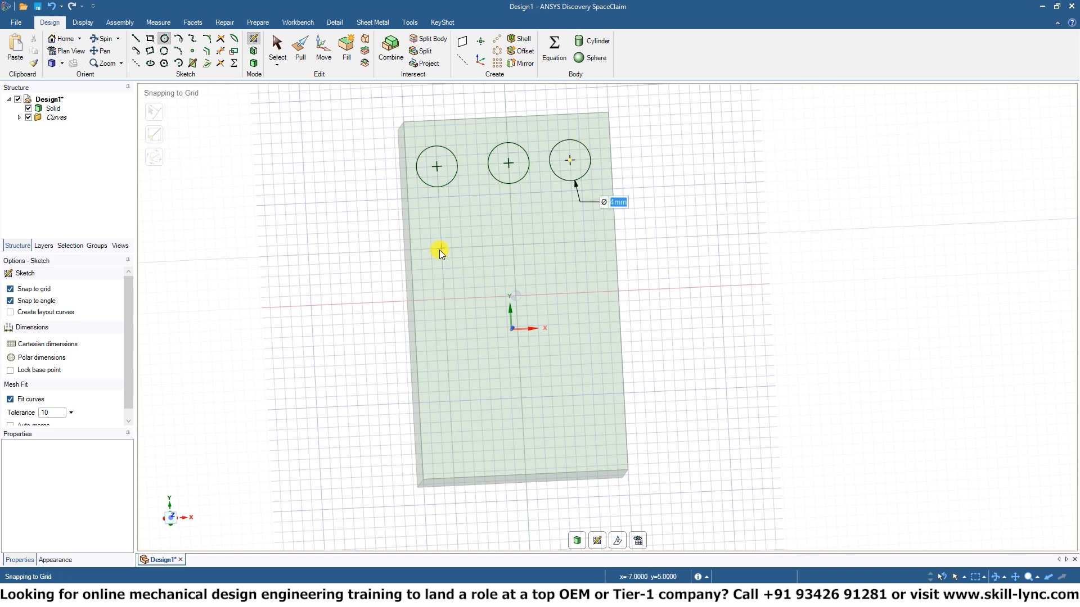
pyautogui.click(475, 234)
pyautogui.click(492, 219)
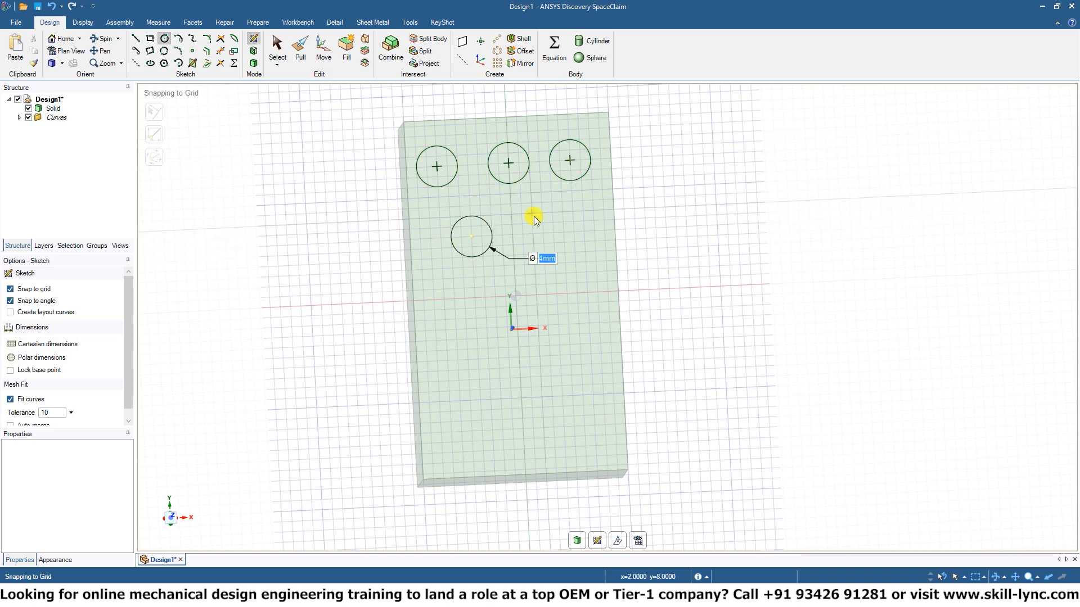
# - Undo the four circles sketched on the block's top face
pyautogui.hotkey('ctrl', 'z')
pyautogui.hotkey('ctrl', 'z')
pyautogui.hotkey('ctrl', 'z')
pyautogui.hotkey('ctrl', 'z')
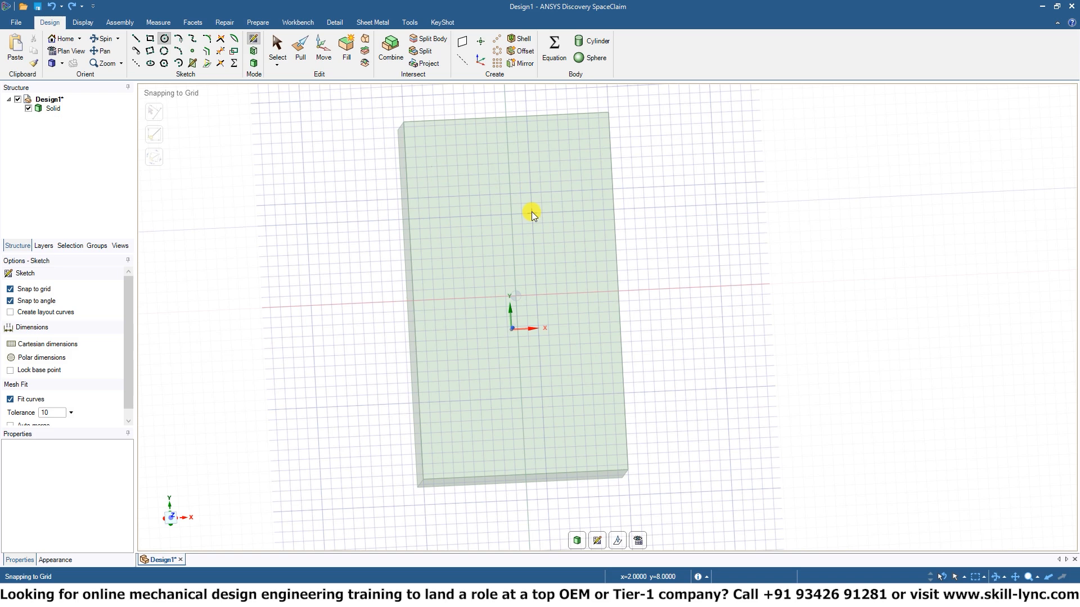
# - Sketch two rows of rectangles on the block's top face from its far end, each row about 5 by 3 mm and 4 by 3 mm
pyautogui.click(150, 39)
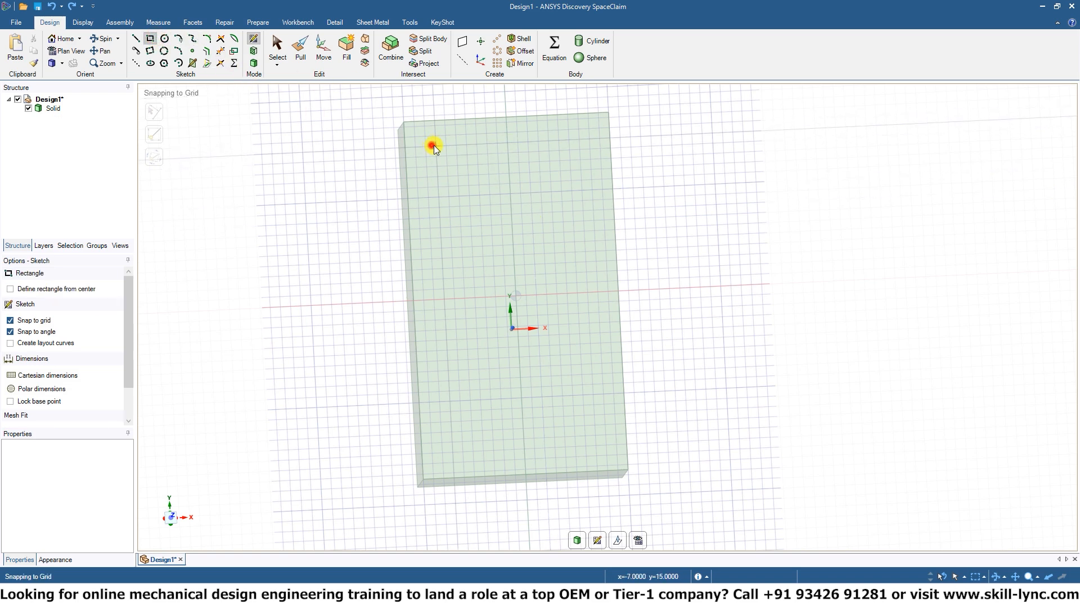
pyautogui.click(485, 170)
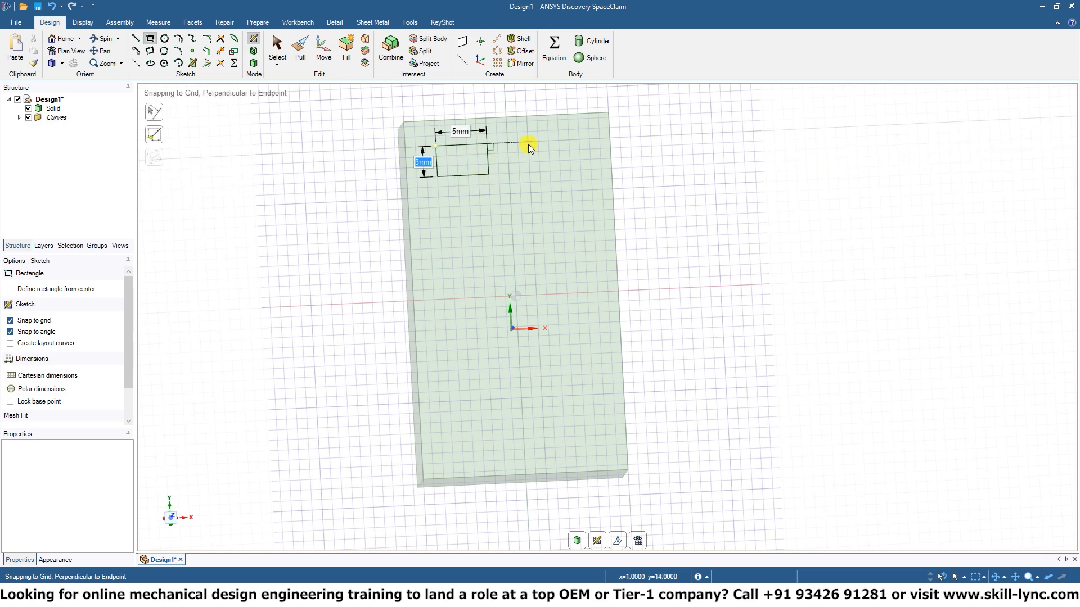
pyautogui.click(547, 141)
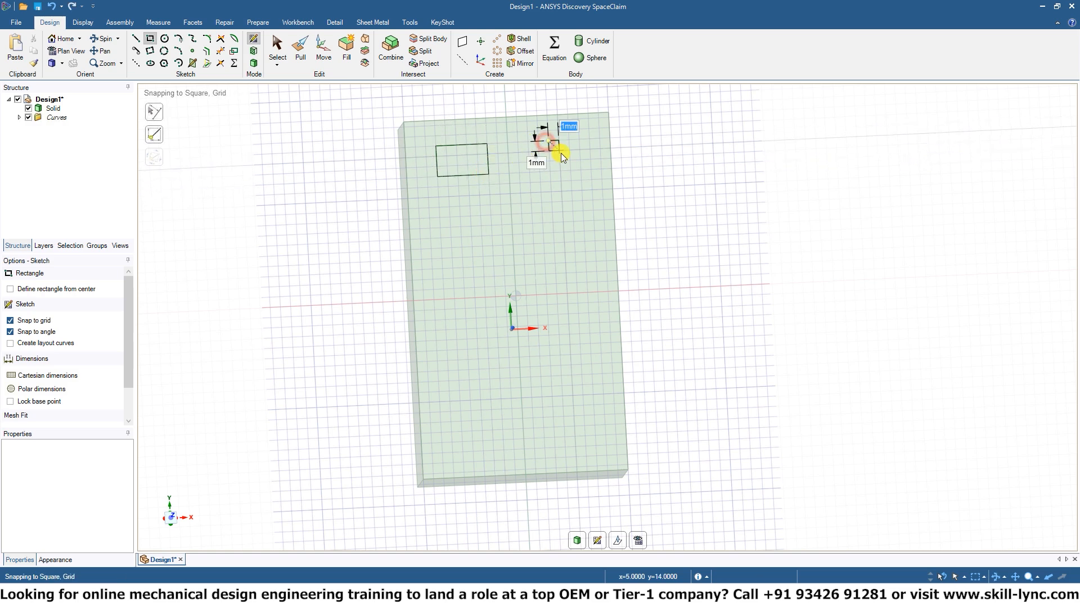
pyautogui.click(592, 168)
pyautogui.click(438, 197)
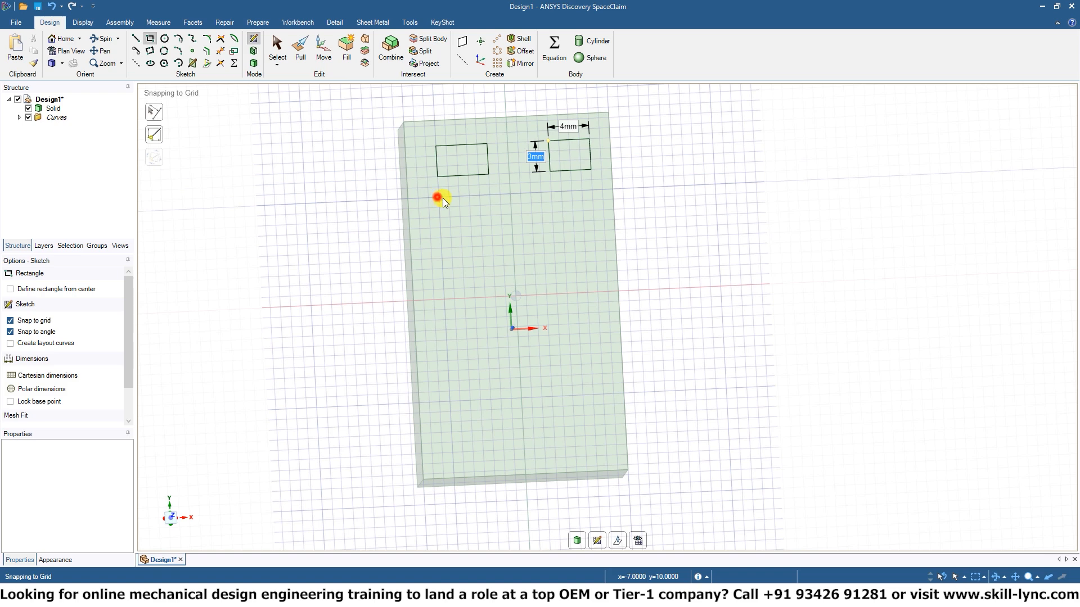
pyautogui.click(488, 222)
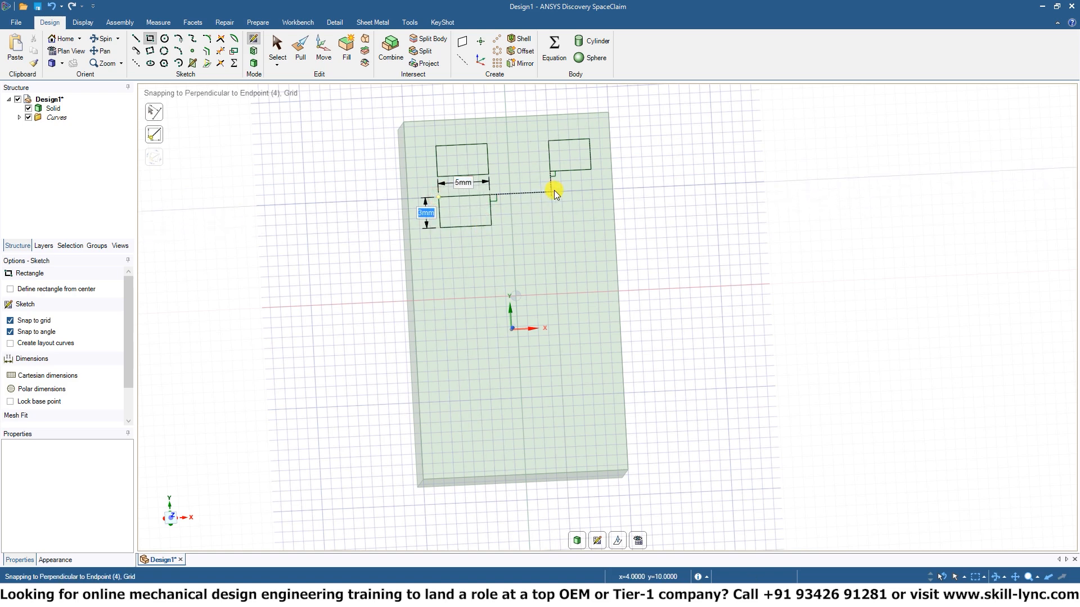
pyautogui.click(552, 192)
pyautogui.click(594, 219)
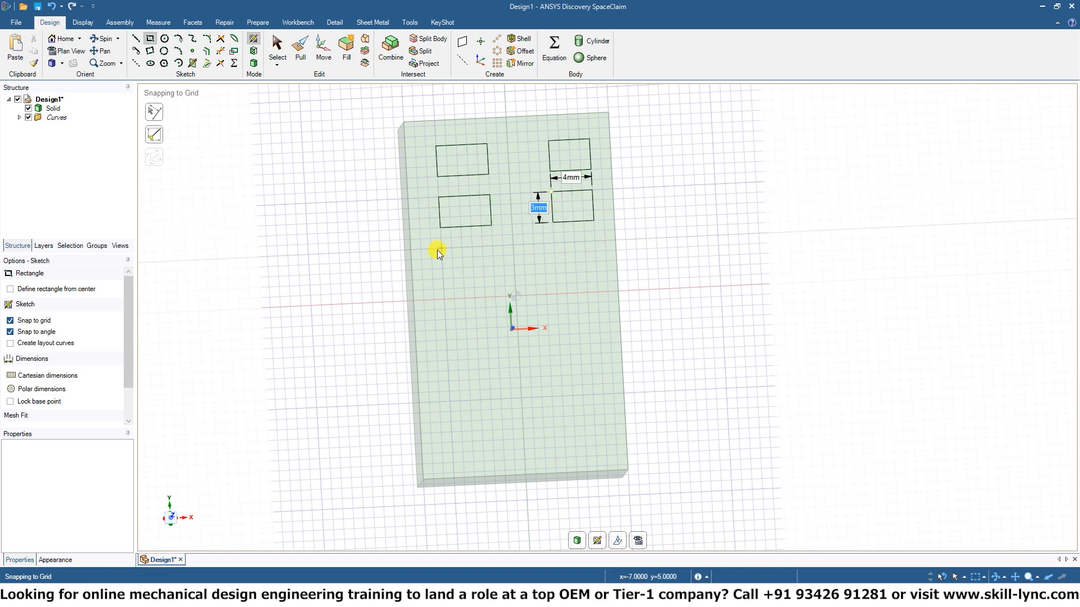
# - Add a third and fourth row below, each with a rectangle about 5 by 3 mm and one about 4 by 3 mm
pyautogui.click(442, 248)
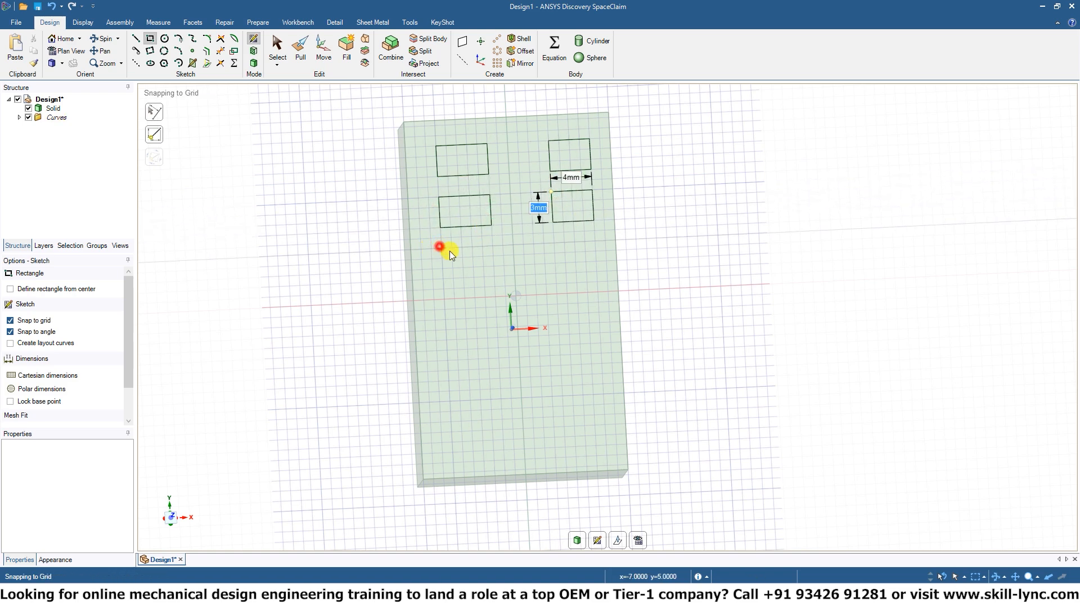
pyautogui.click(497, 272)
pyautogui.click(554, 252)
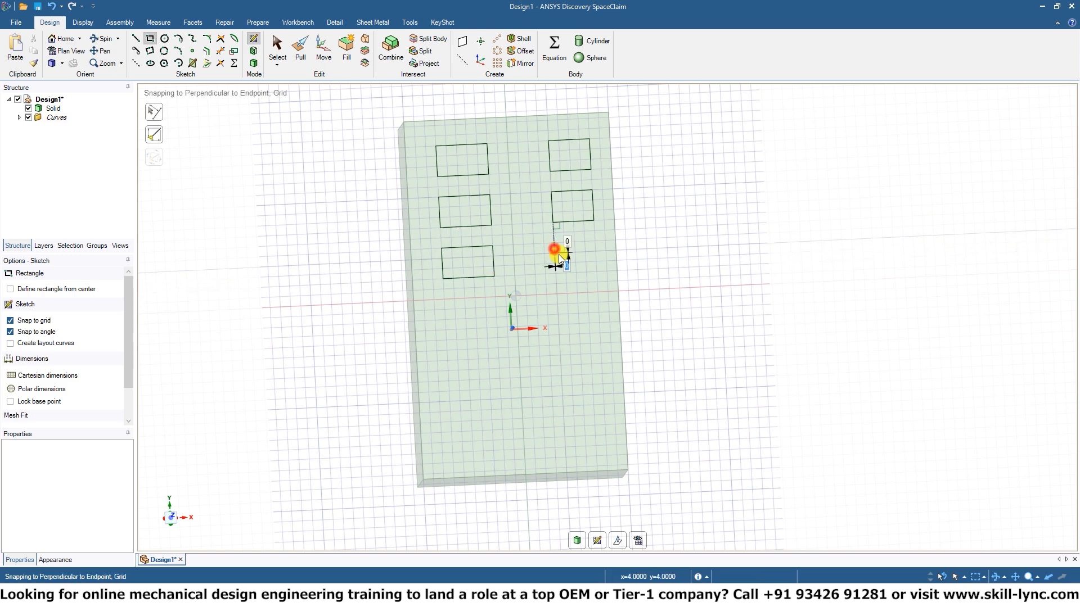
pyautogui.click(595, 280)
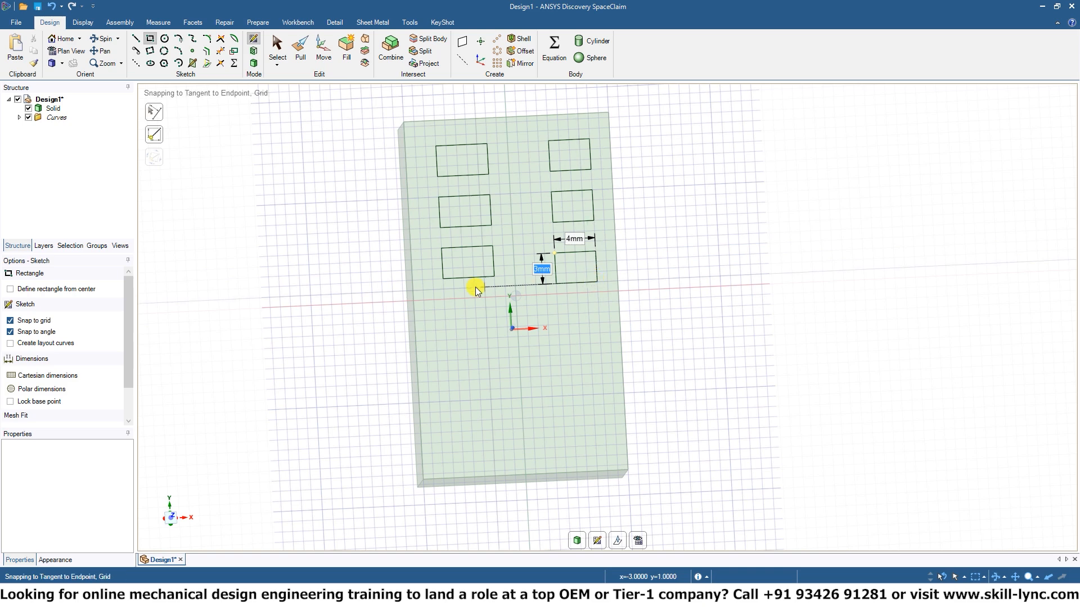
pyautogui.click(444, 302)
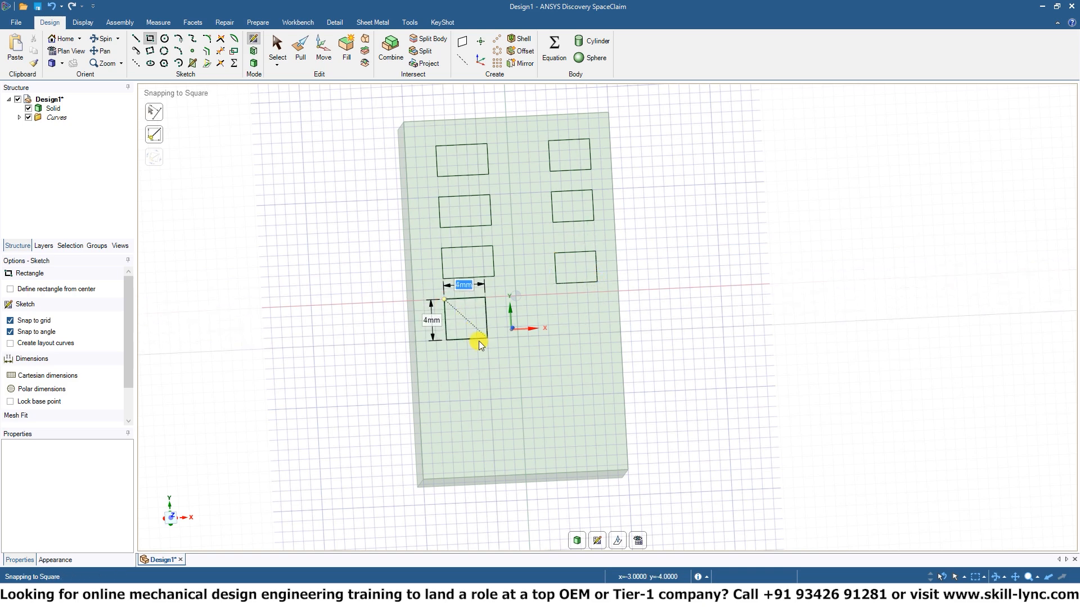
pyautogui.click(498, 322)
pyautogui.click(557, 303)
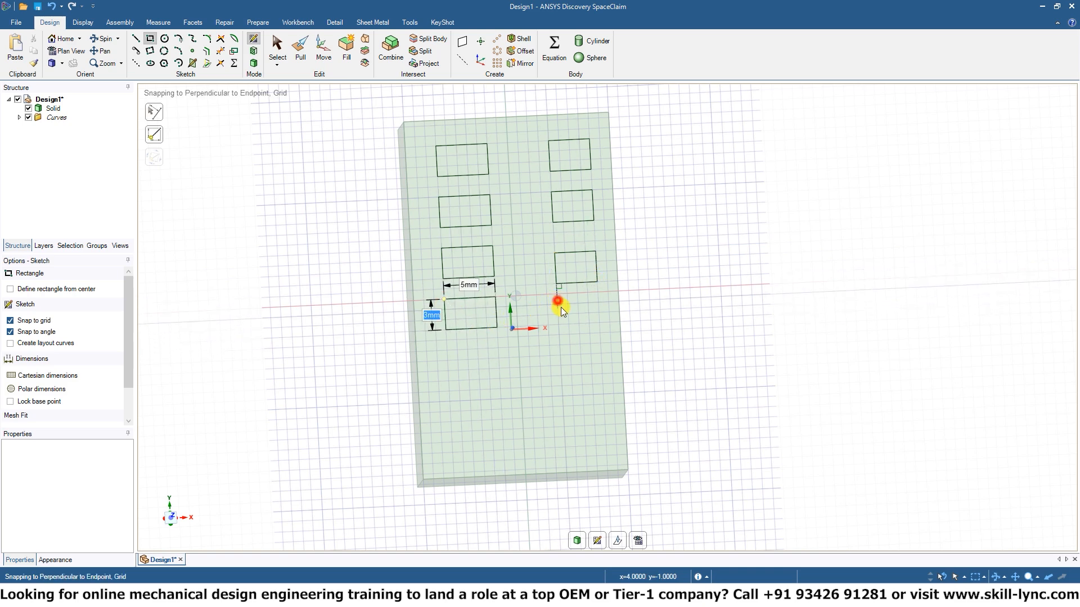
pyautogui.click(599, 334)
# - Sketch a fifth row of two rectangles about 4 by 3 mm and a sixth row with about 5 by 5 mm and 5 by 4 mm
pyautogui.click(454, 350)
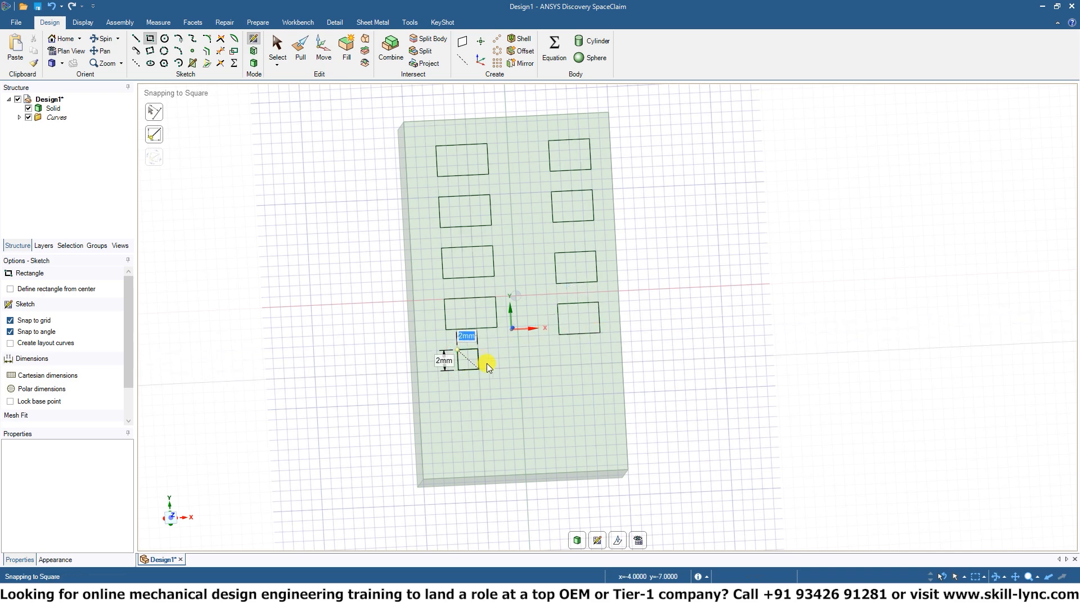
pyautogui.click(501, 378)
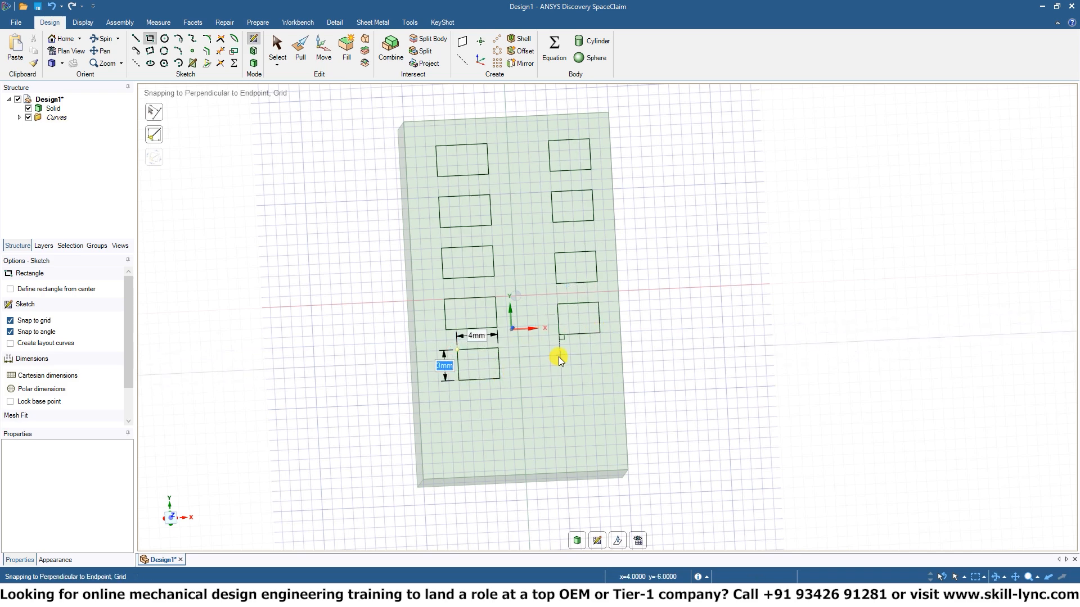
pyautogui.click(558, 356)
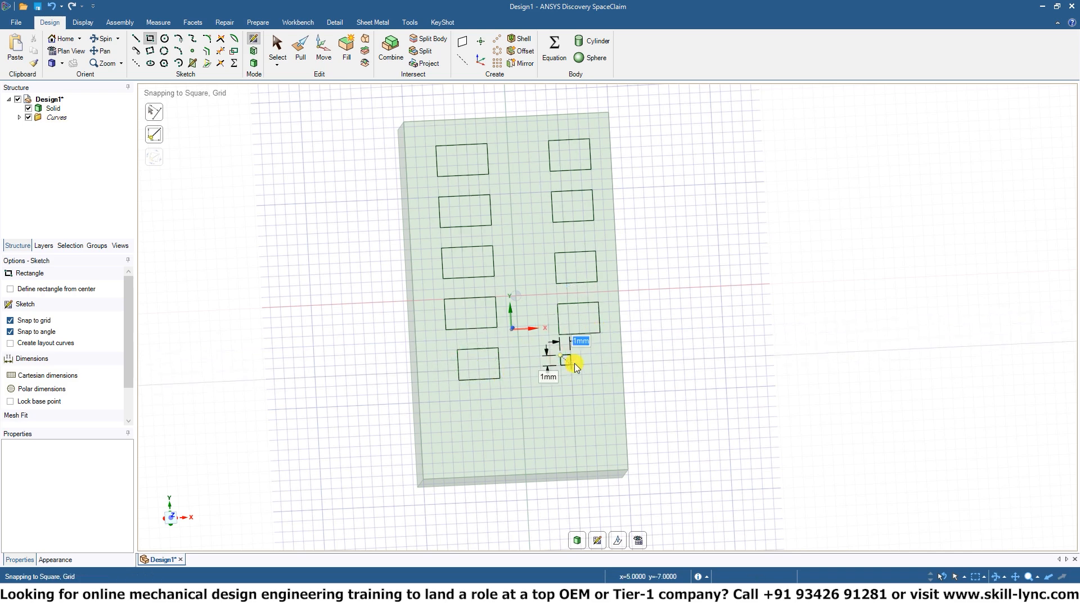
pyautogui.click(602, 384)
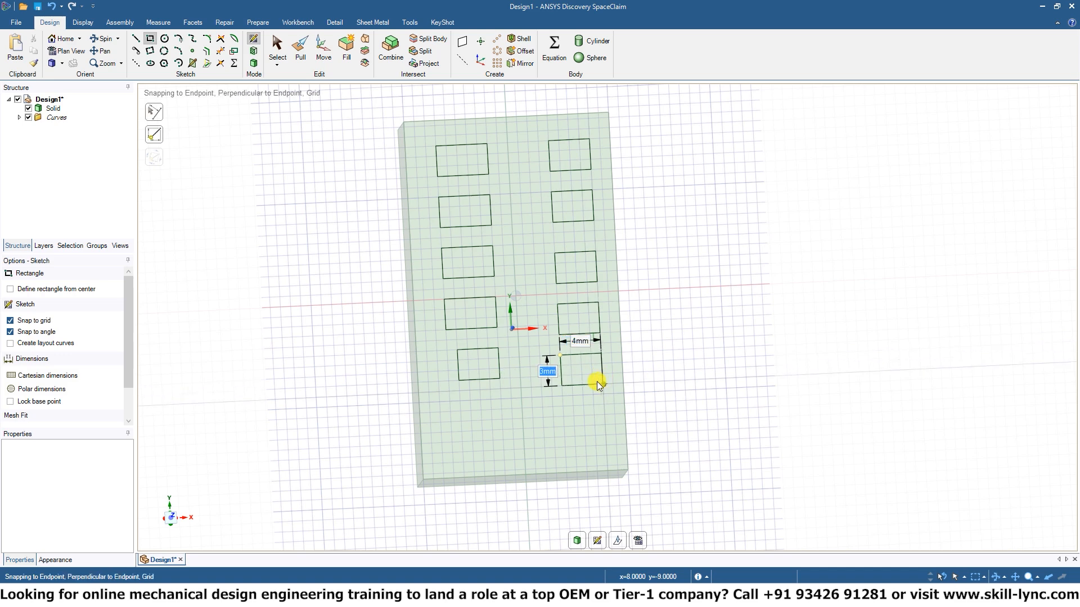
pyautogui.click(453, 411)
pyautogui.click(504, 462)
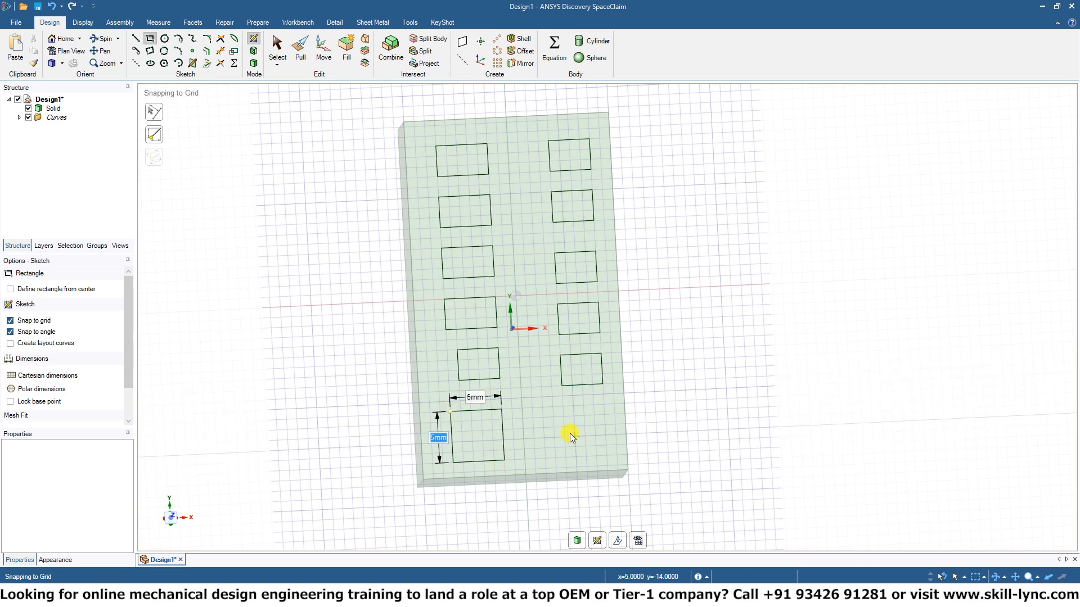
pyautogui.click(552, 407)
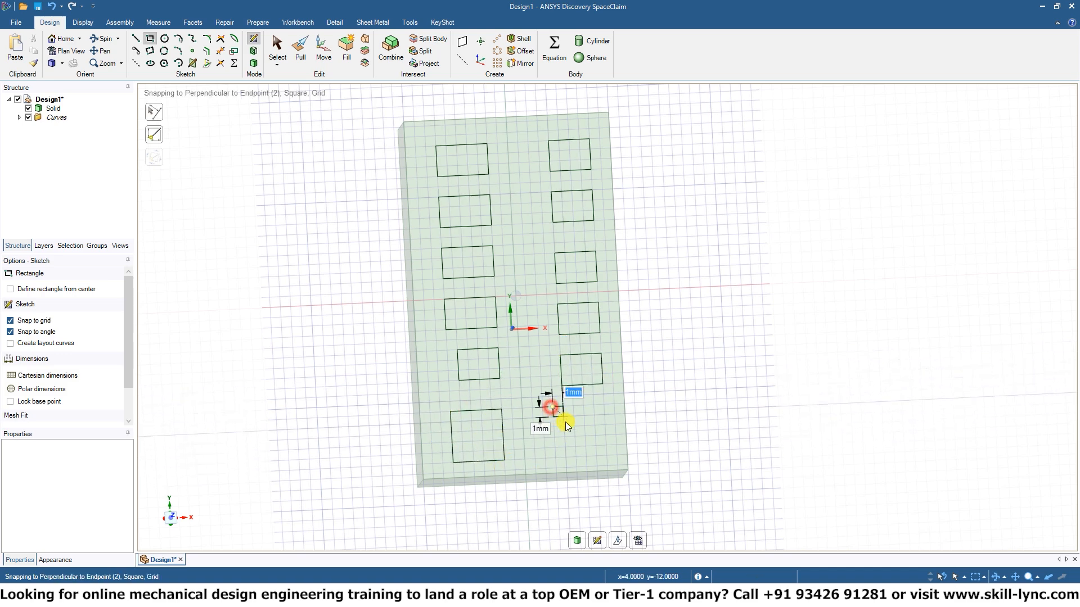
pyautogui.click(606, 444)
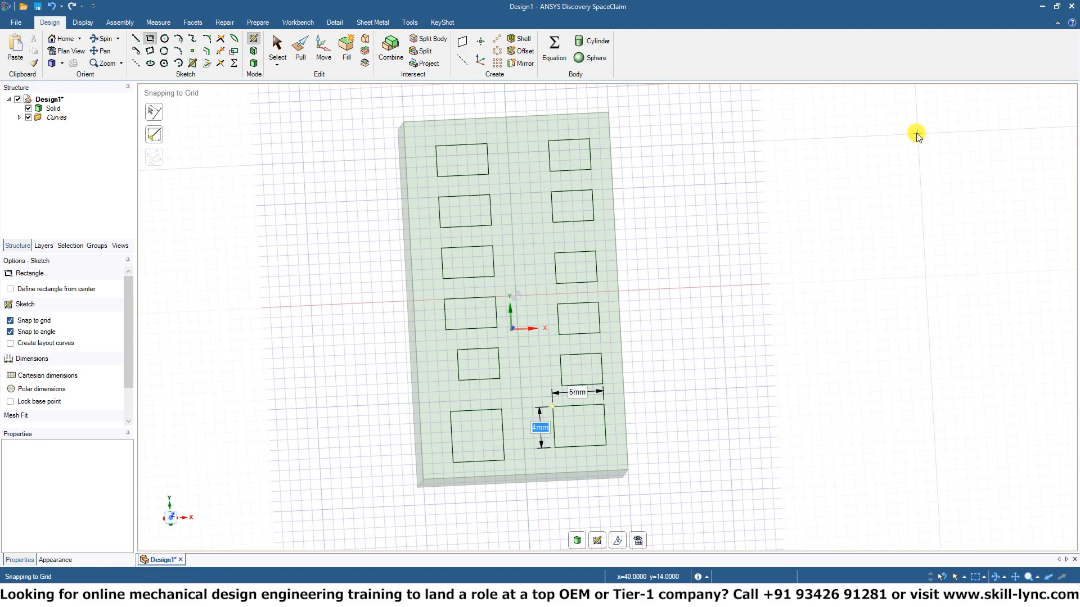
# - Pull all twelve rectangular faces on the block's top about 4 mm down into the solid together to cut pockets
pyautogui.moveTo(667, 270); pyautogui.dragTo(675, 204, button='middle')
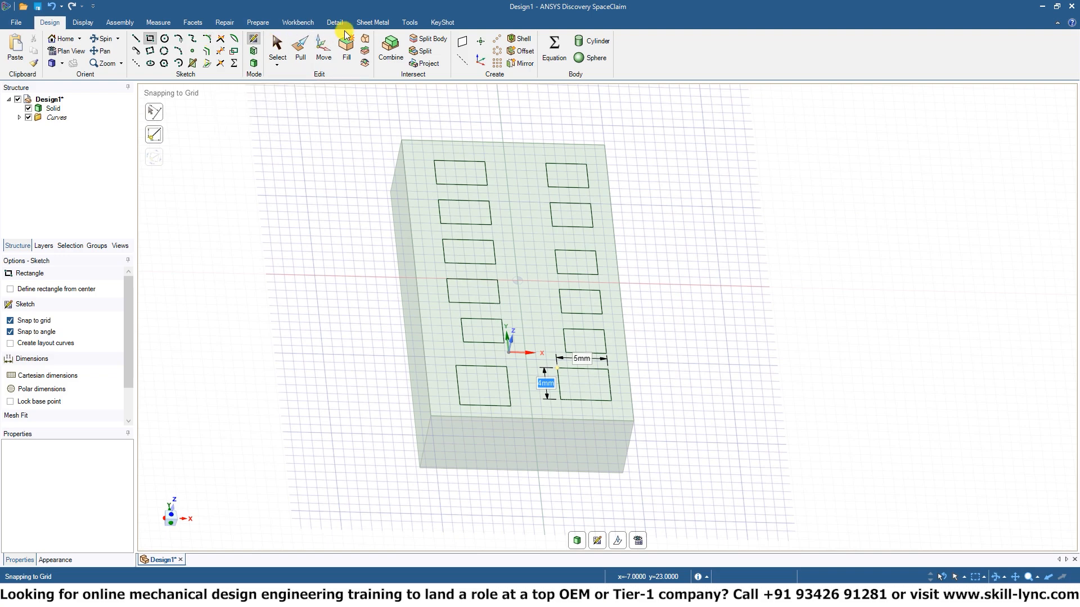
pyautogui.click(294, 55)
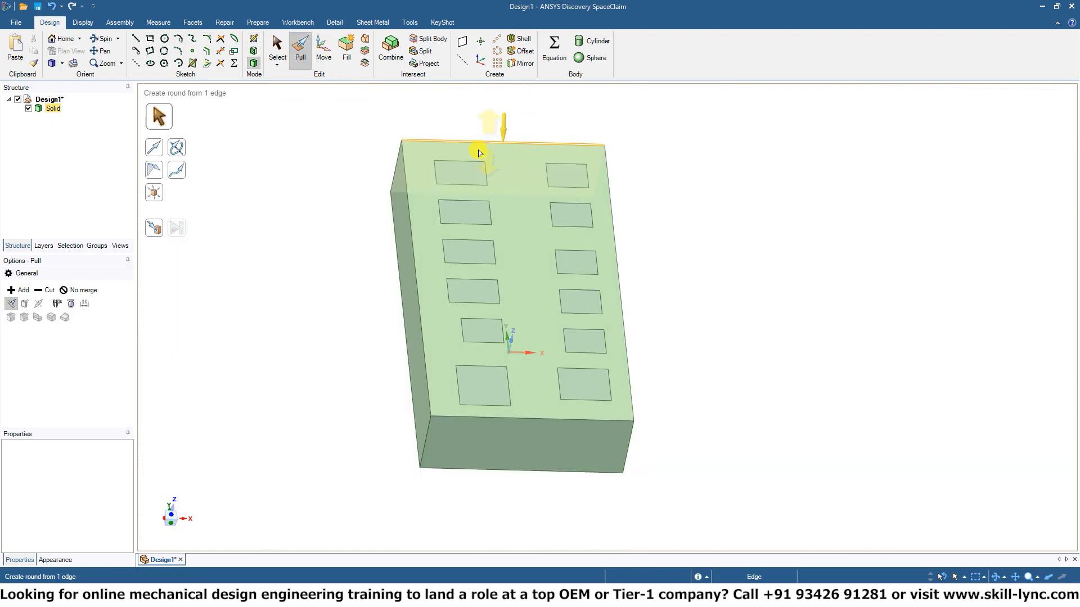
pyautogui.click(469, 170)
pyautogui.keyDown('ctrl'); pyautogui.click(560, 175); pyautogui.keyUp('ctrl')
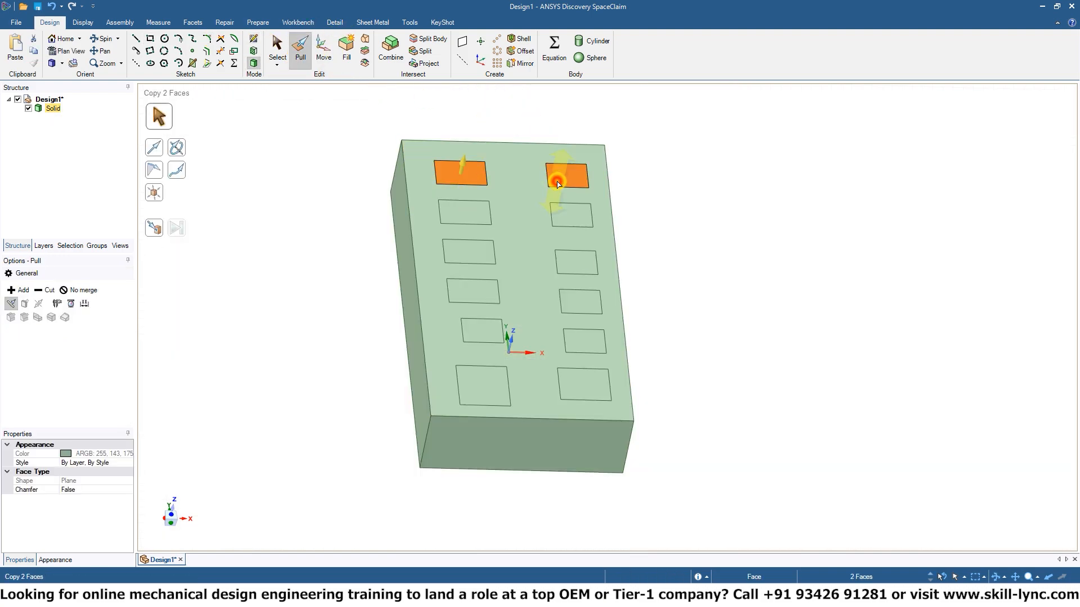
pyautogui.keyDown('ctrl'); pyautogui.click(571, 213); pyautogui.keyUp('ctrl')
pyautogui.keyDown('ctrl'); pyautogui.click(462, 212); pyautogui.keyUp('ctrl')
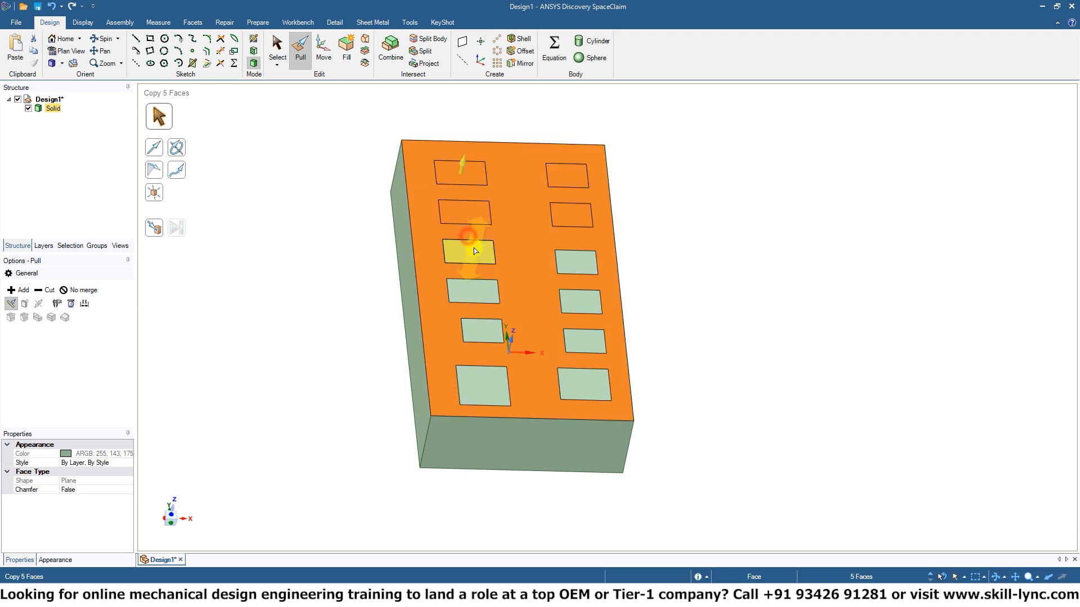
pyautogui.keyDown('ctrl'); pyautogui.click(478, 247); pyautogui.keyUp('ctrl')
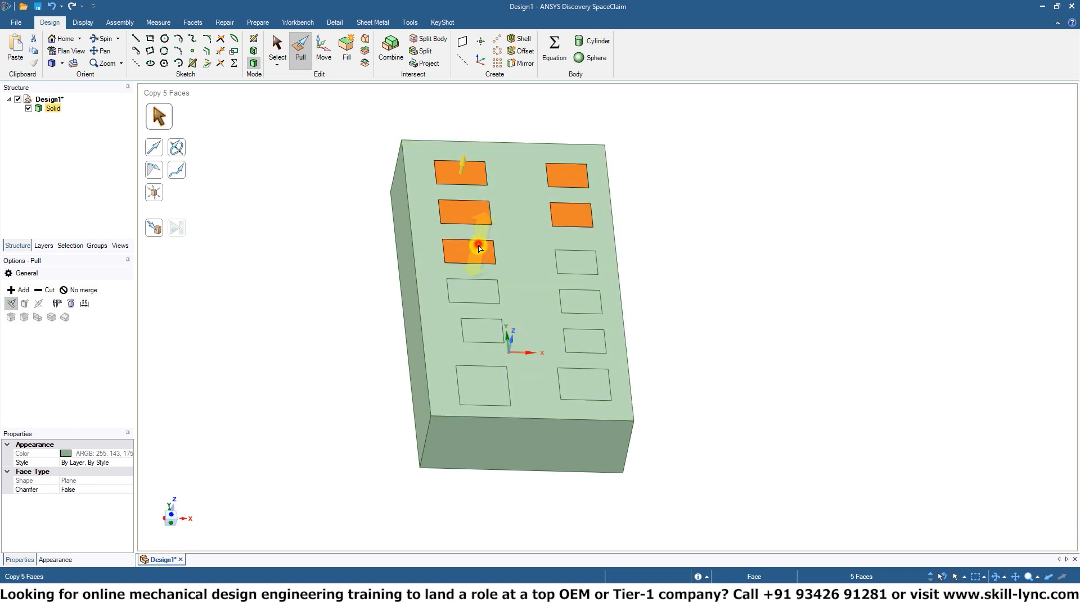
pyautogui.keyDown('ctrl'); pyautogui.click(476, 291); pyautogui.keyUp('ctrl')
pyautogui.keyDown('ctrl'); pyautogui.click(486, 332); pyautogui.keyUp('ctrl')
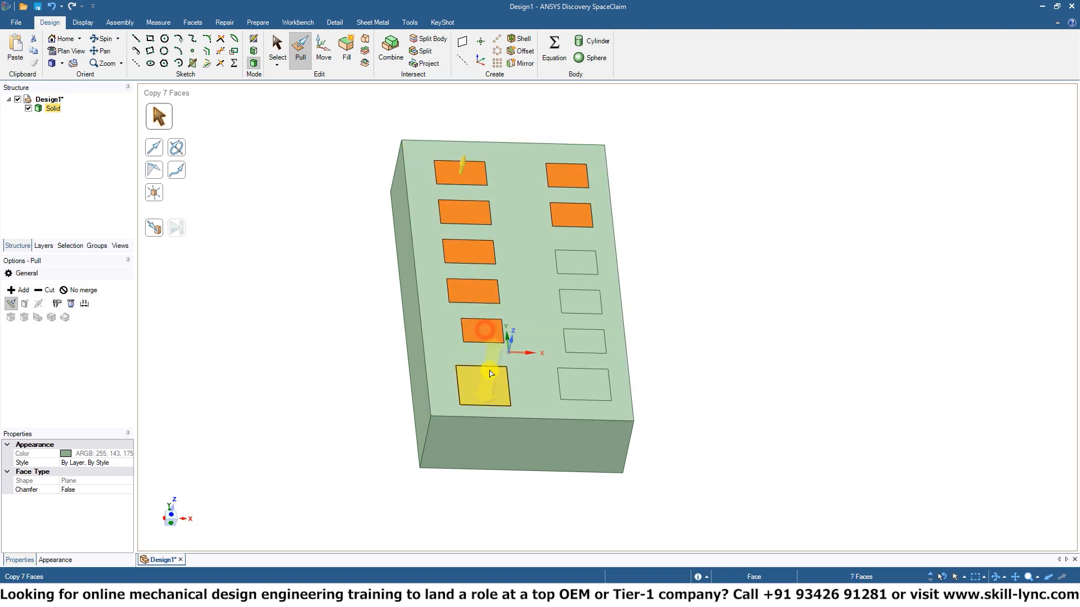
pyautogui.keyDown('ctrl'); pyautogui.click(484, 384); pyautogui.keyUp('ctrl')
pyautogui.keyDown('ctrl'); pyautogui.click(585, 389); pyautogui.keyUp('ctrl')
pyautogui.keyDown('ctrl'); pyautogui.click(583, 352); pyautogui.keyUp('ctrl')
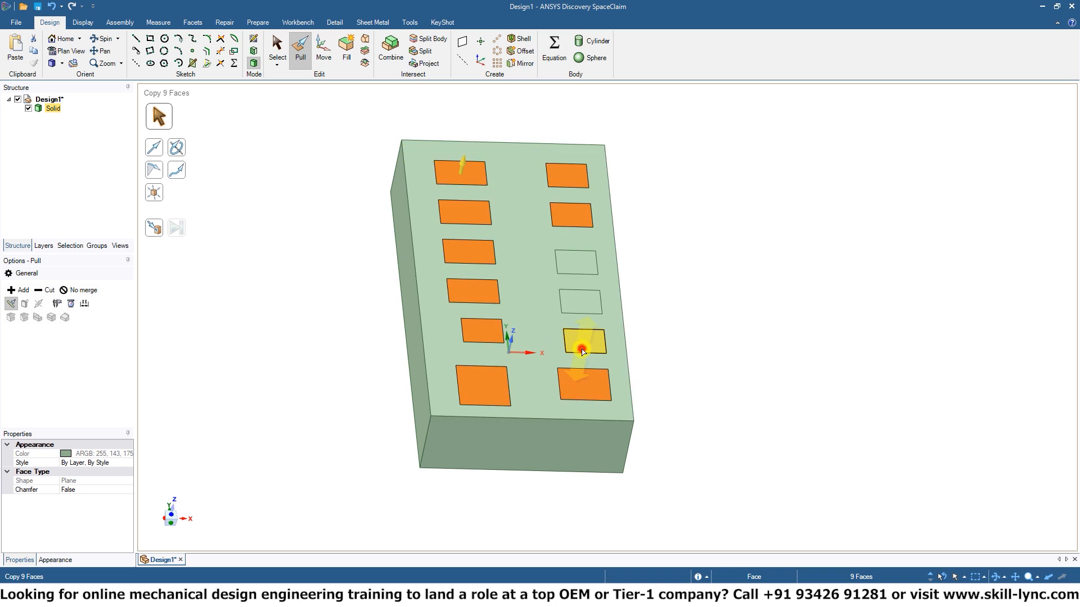
pyautogui.keyDown('ctrl'); pyautogui.click(579, 261); pyautogui.keyUp('ctrl')
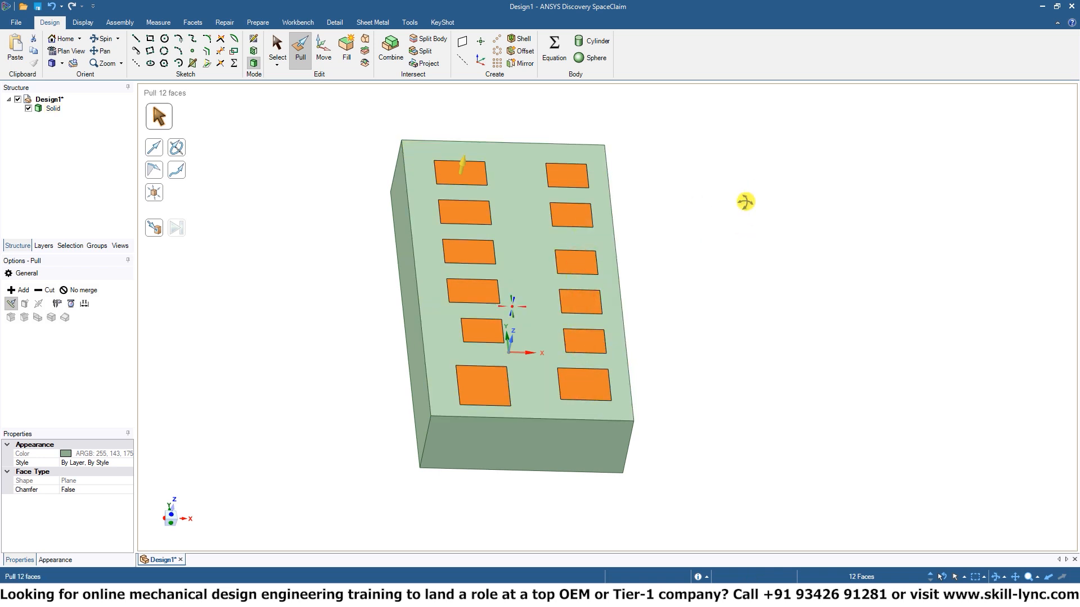
pyautogui.moveTo(744, 202); pyautogui.dragTo(710, 159, button='middle')
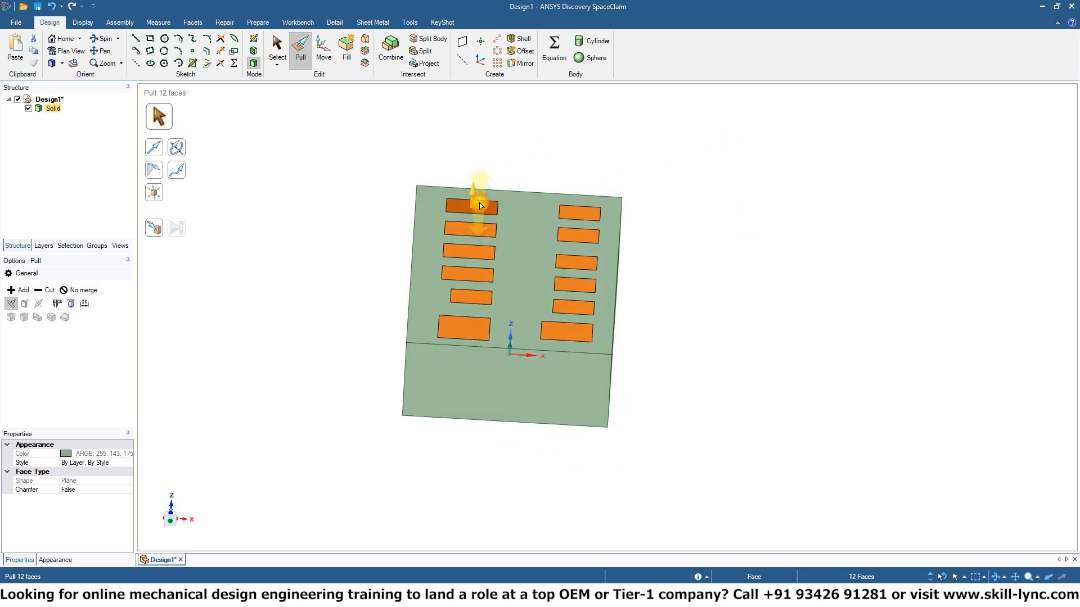
pyautogui.moveTo(481, 223); pyautogui.dragTo(511, 251)
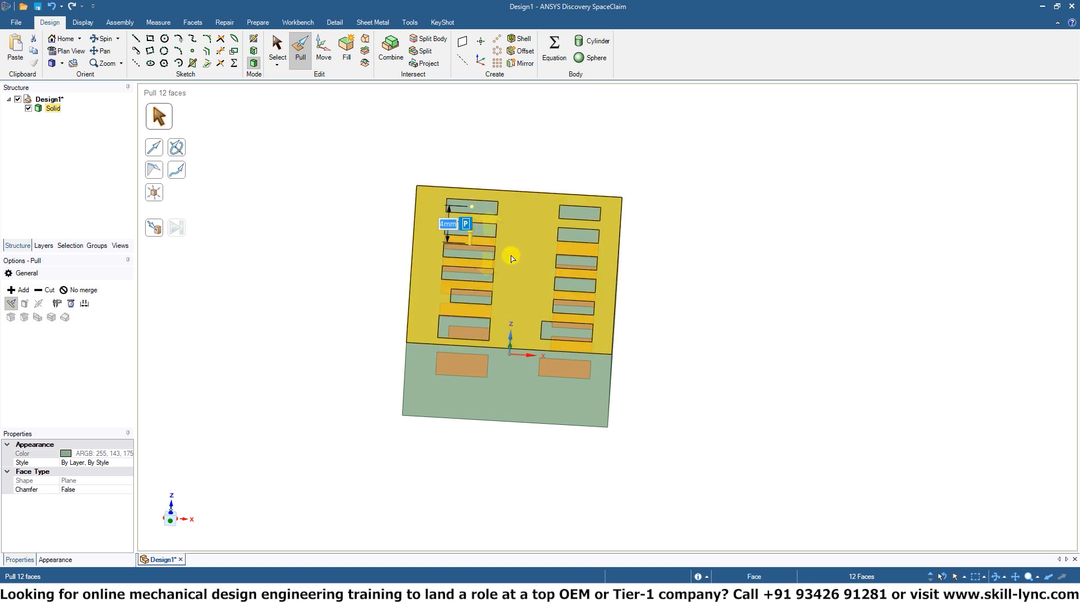
pyautogui.moveTo(511, 250); pyautogui.dragTo(566, 354, button='middle')
pyautogui.click(694, 324)
pyautogui.click(655, 371)
pyautogui.click(733, 361)
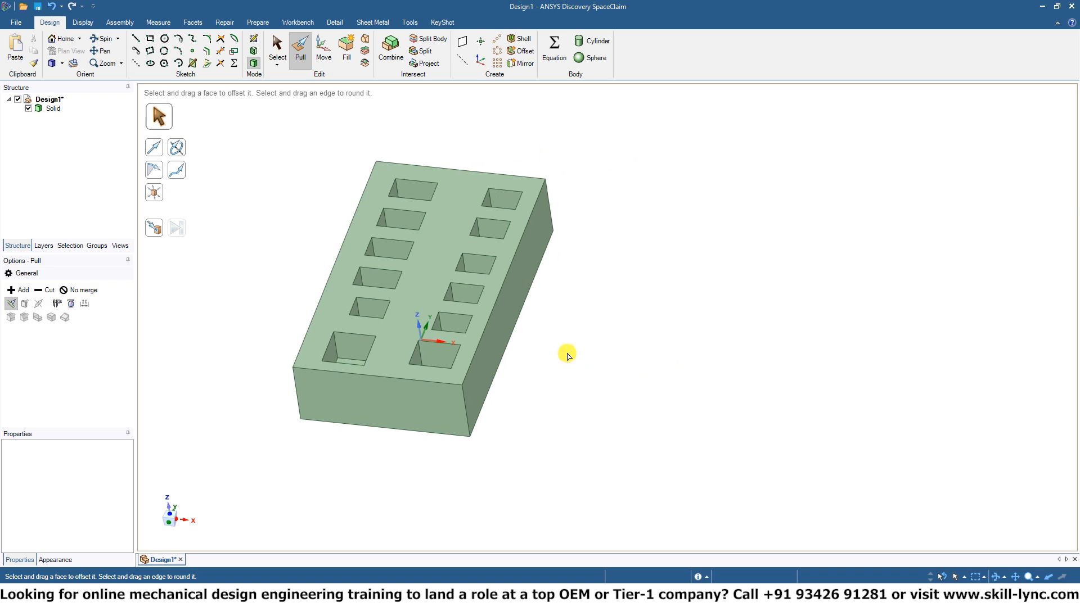
# - Start a sketch on the block's long side face
pyautogui.keyDown('shift'); pyautogui.moveTo(512, 317); pyautogui.dragTo(557, 353, button='middle'); pyautogui.keyUp('shift')
pyautogui.keyDown('ctrl'); pyautogui.moveTo(474, 292); pyautogui.dragTo(483, 299, button='middle'); pyautogui.keyUp('ctrl')
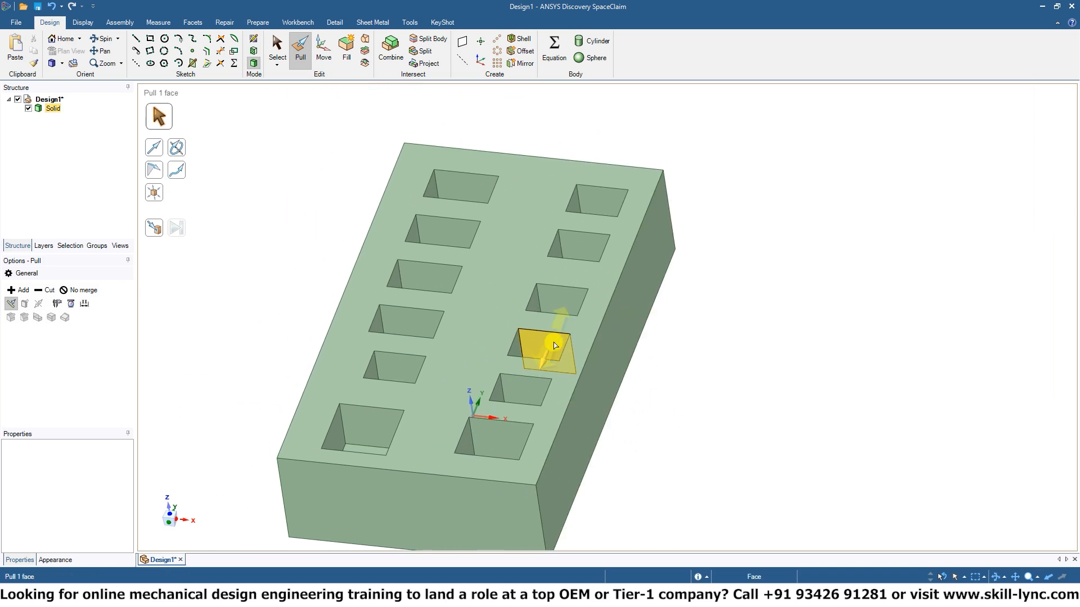
pyautogui.moveTo(554, 345); pyautogui.dragTo(123, 219, button='middle')
pyautogui.moveTo(349, 222); pyautogui.dragTo(646, 205, button='middle')
pyautogui.moveTo(719, 247); pyautogui.dragTo(362, 109, button='middle')
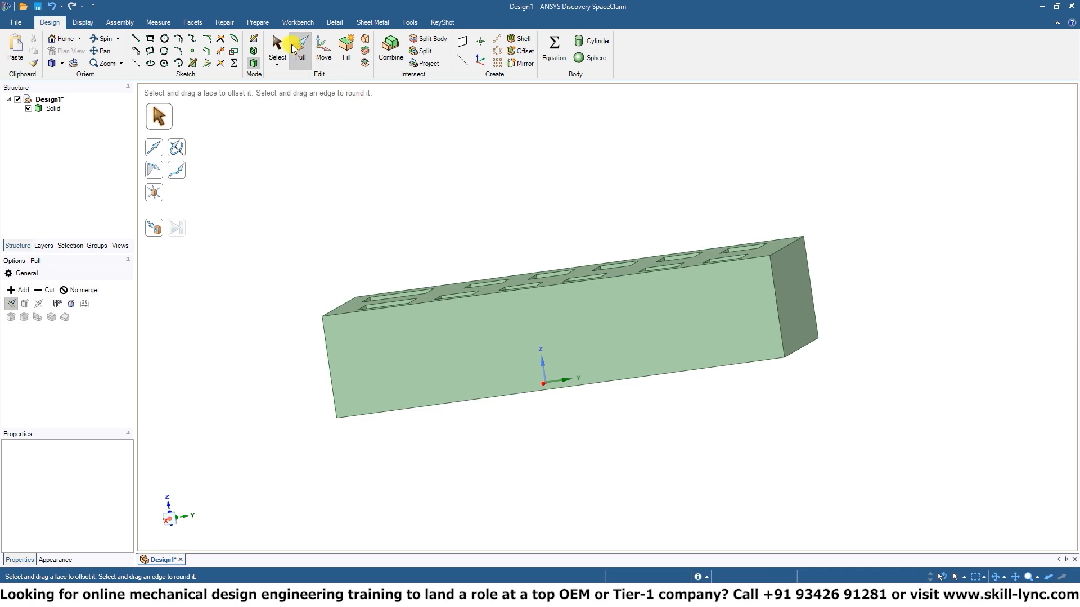
pyautogui.click(253, 38)
pyautogui.click(464, 338)
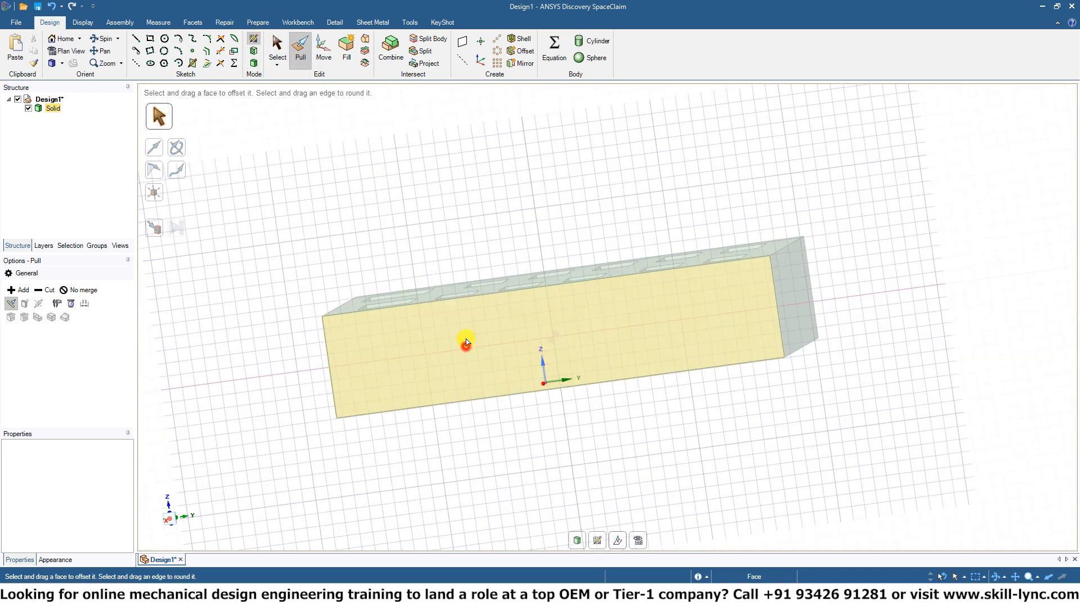
pyautogui.moveTo(493, 334); pyautogui.dragTo(492, 305, button='middle')
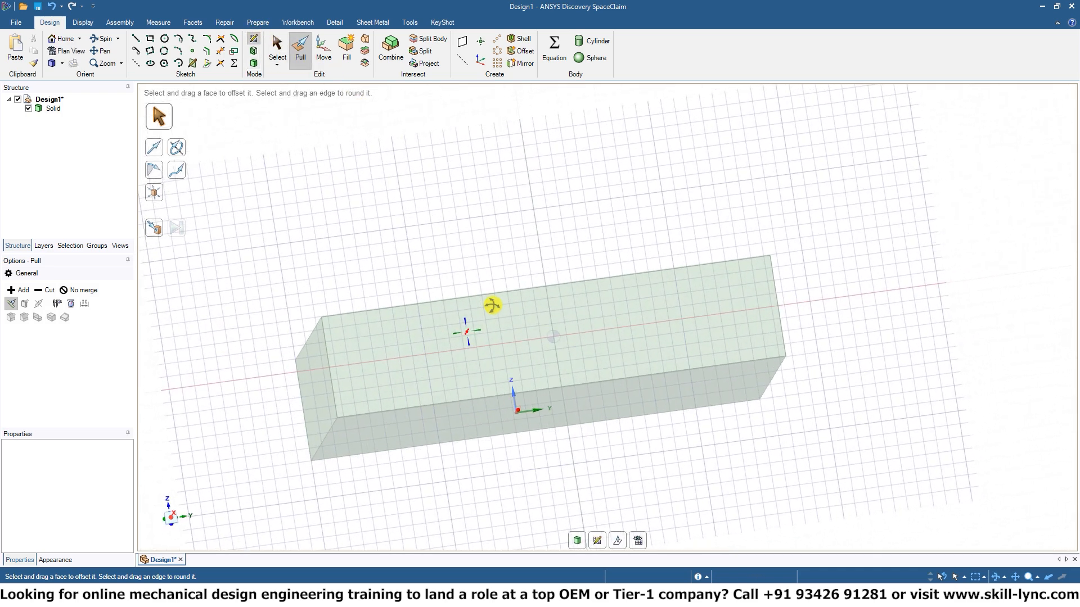
pyautogui.moveTo(543, 342)
pyautogui.mouseDown(button='middle')
pyautogui.moveTo(467, 332)
pyautogui.moveTo(473, 306)
pyautogui.moveTo(444, 337)
pyautogui.moveTo(440, 304)
pyautogui.moveTo(491, 279)
pyautogui.moveTo(400, 296)
pyautogui.moveTo(390, 315)
pyautogui.moveTo(418, 320)
pyautogui.moveTo(432, 290)
pyautogui.mouseUp(button='middle')
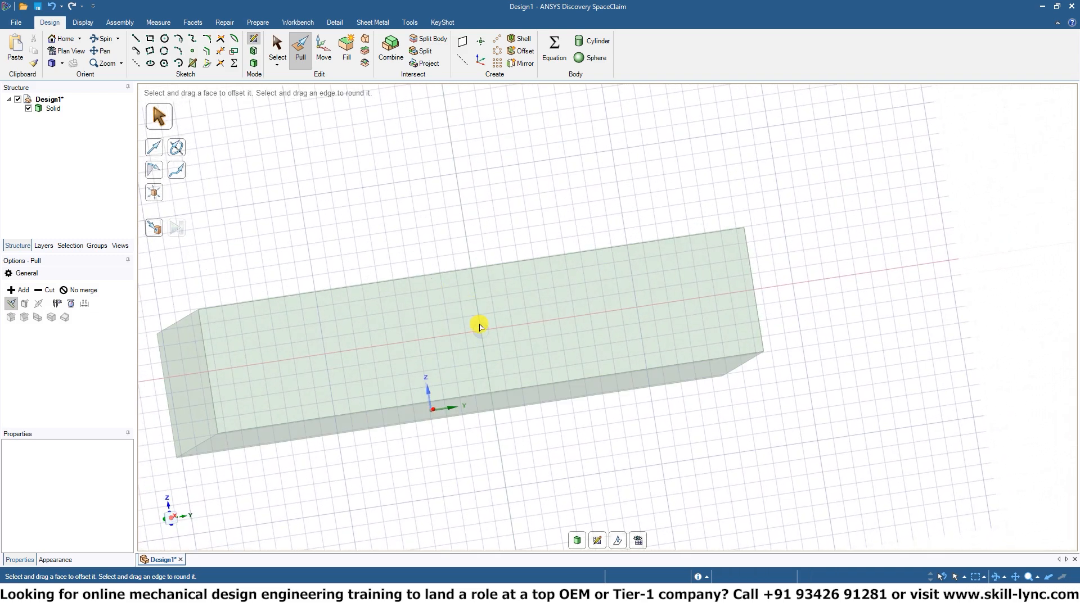
pyautogui.moveTo(479, 327); pyautogui.dragTo(477, 321, button='middle')
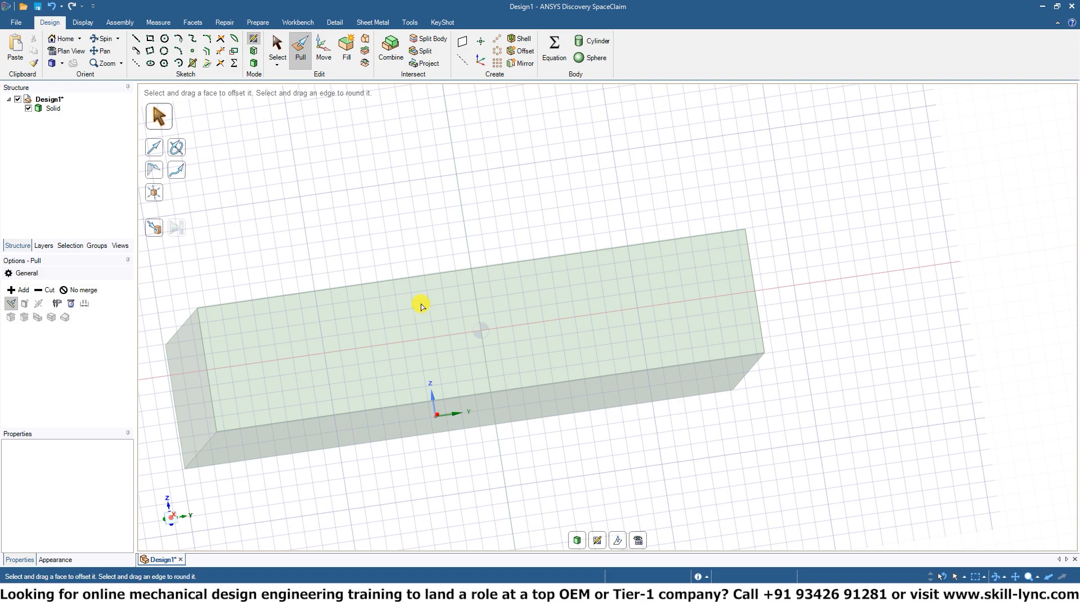
pyautogui.moveTo(422, 342); pyautogui.dragTo(456, 344, button='middle')
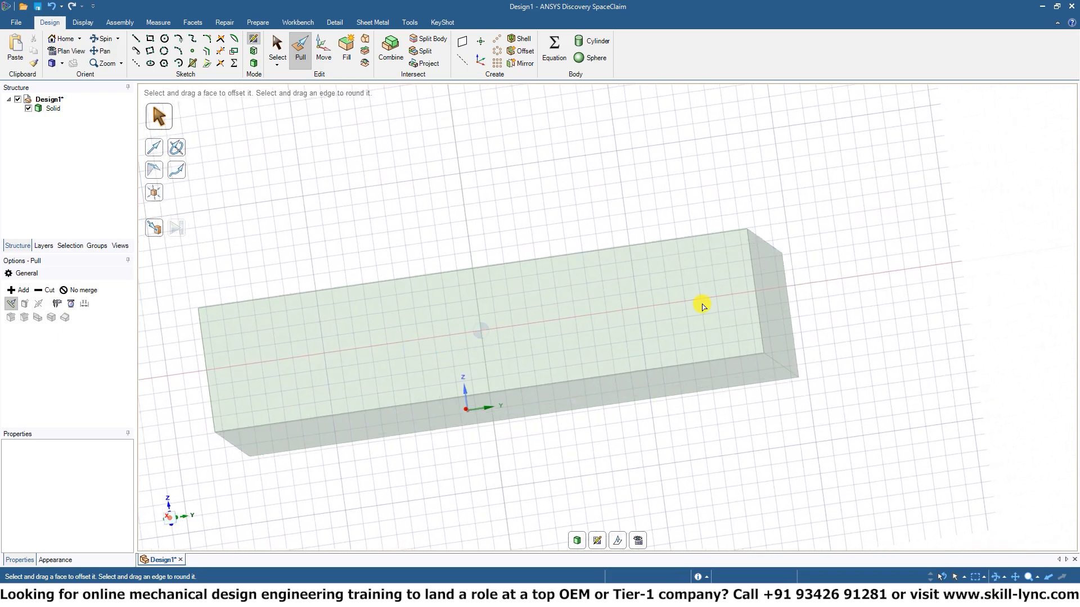
pyautogui.moveTo(712, 303); pyautogui.dragTo(687, 343, button='middle')
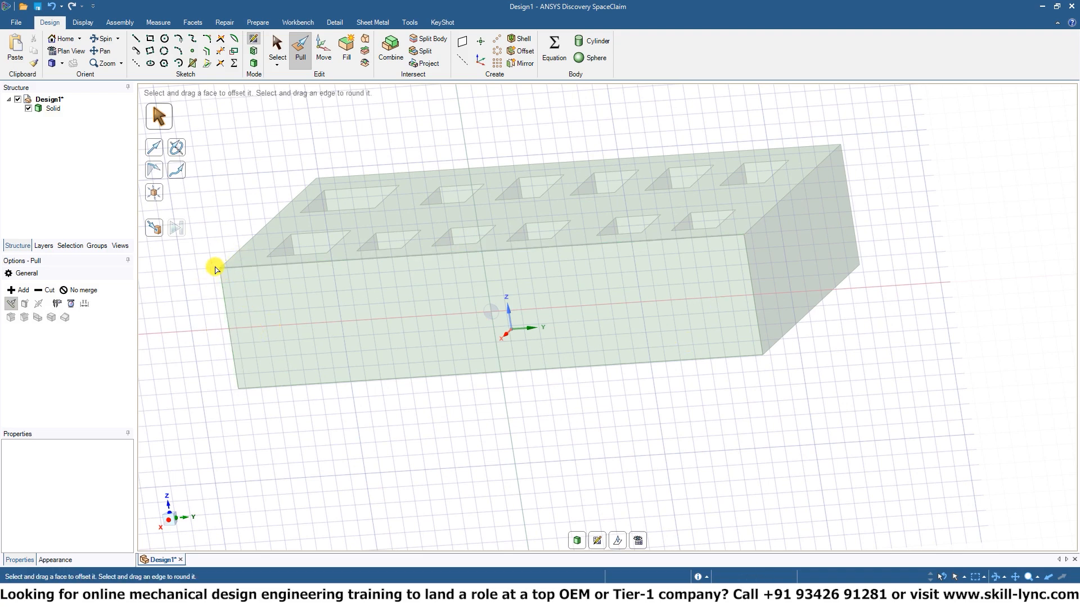
pyautogui.moveTo(219, 271); pyautogui.dragTo(309, 271, button='middle')
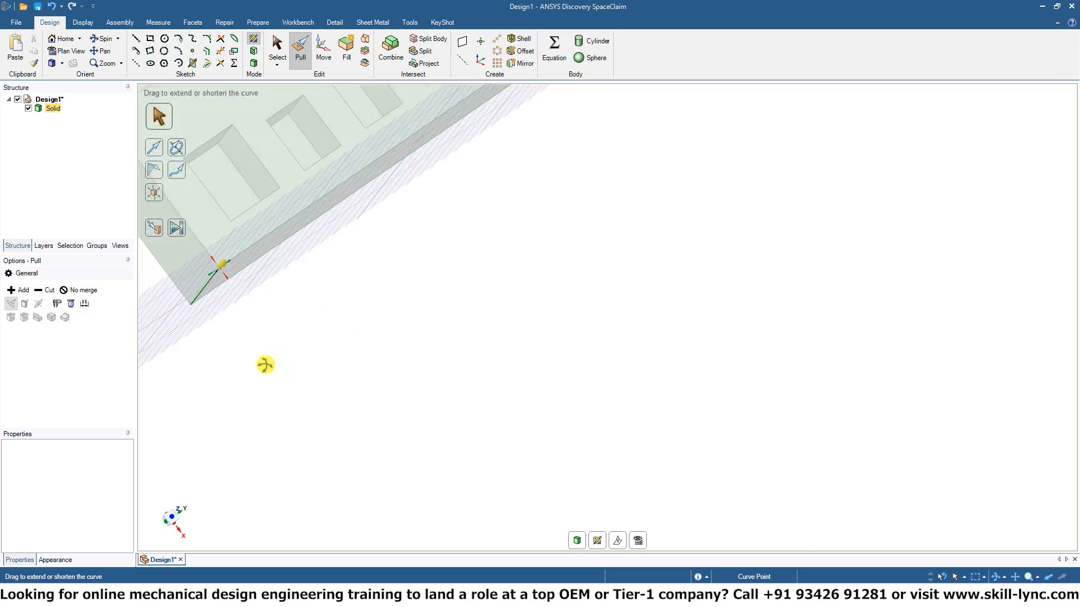
pyautogui.moveTo(264, 365); pyautogui.dragTo(32, 164, button='middle')
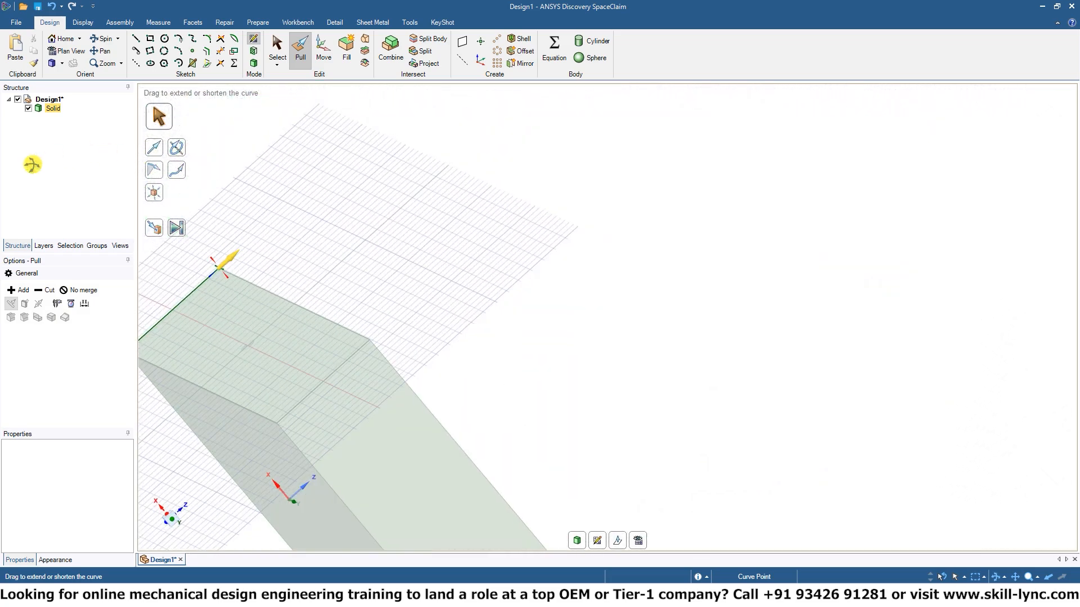
pyautogui.moveTo(112, 289); pyautogui.dragTo(218, 266, button='middle')
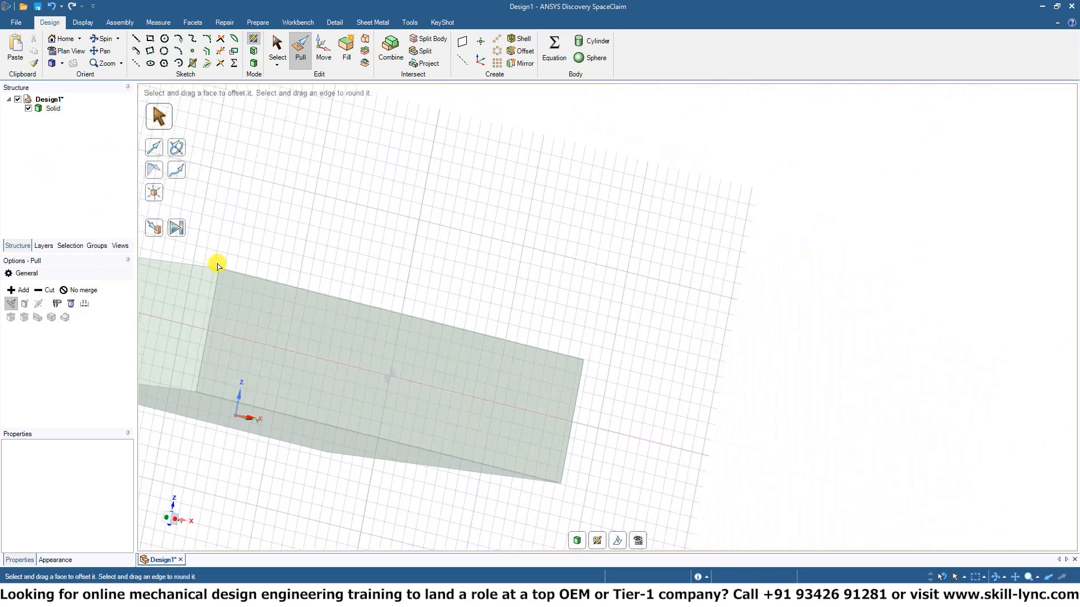
pyautogui.moveTo(391, 379); pyautogui.dragTo(507, 440, button='middle')
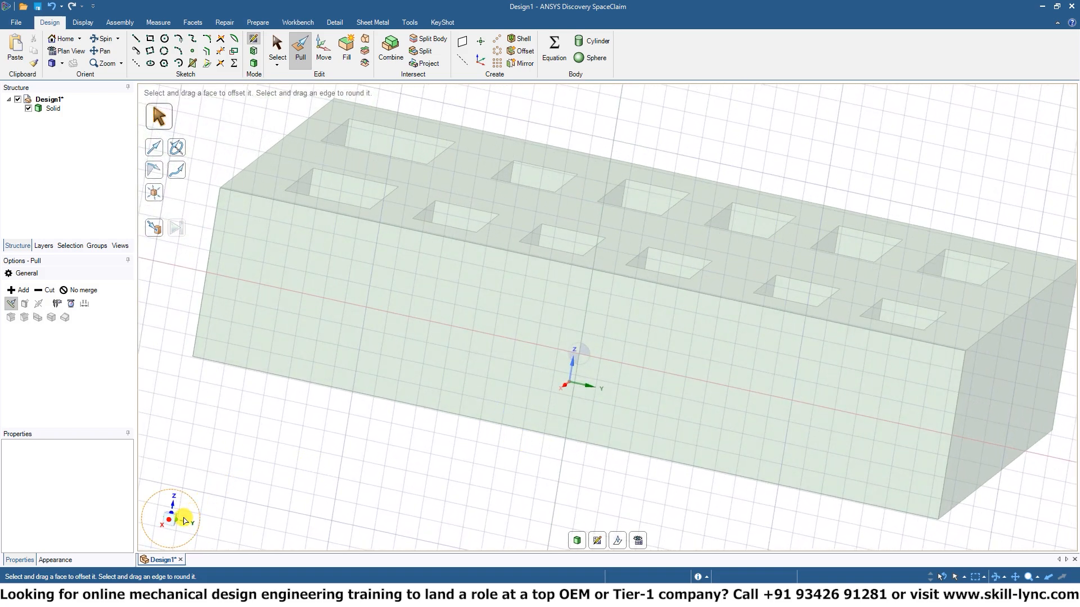
# - View the long side face straight on and sketch a rectangle about 32 by 2 mm near its upper edge
pyautogui.click(167, 526)
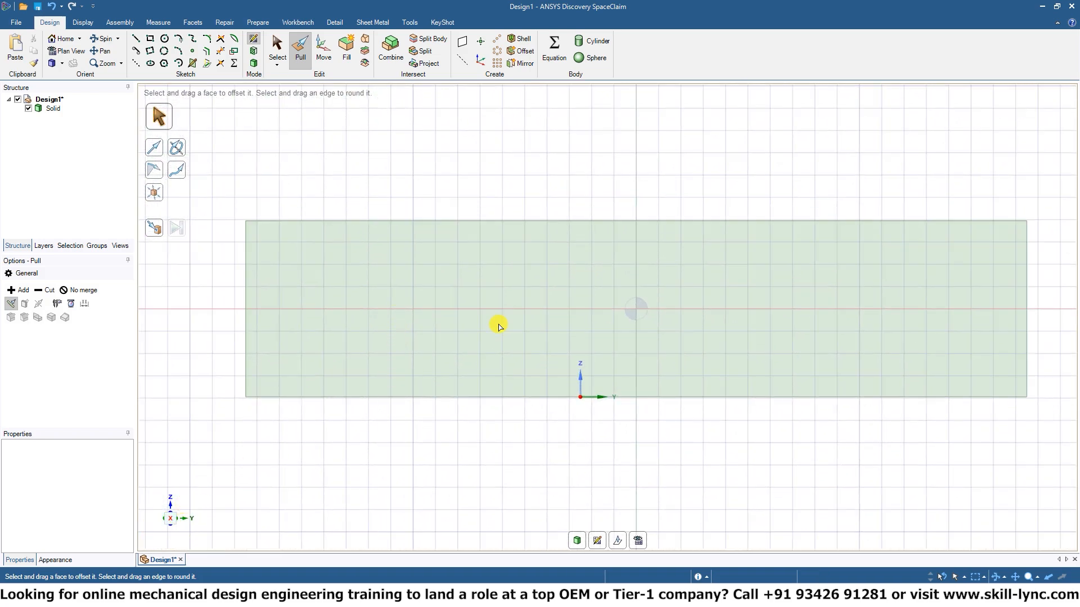
pyautogui.keyDown('shift'); pyautogui.moveTo(627, 335); pyautogui.dragTo(572, 327, button='middle'); pyautogui.keyUp('shift')
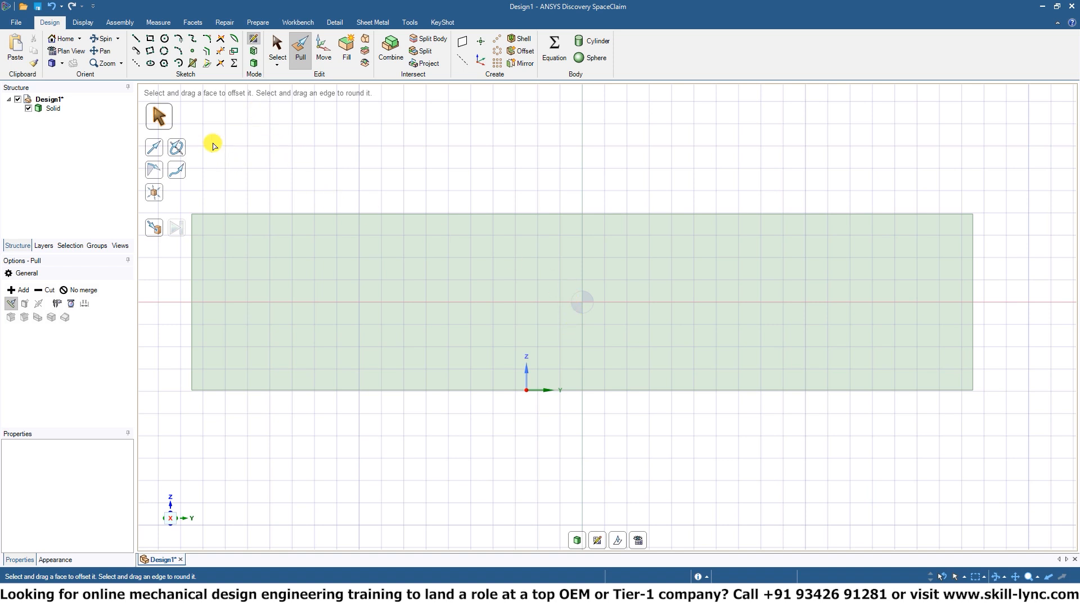
pyautogui.click(150, 38)
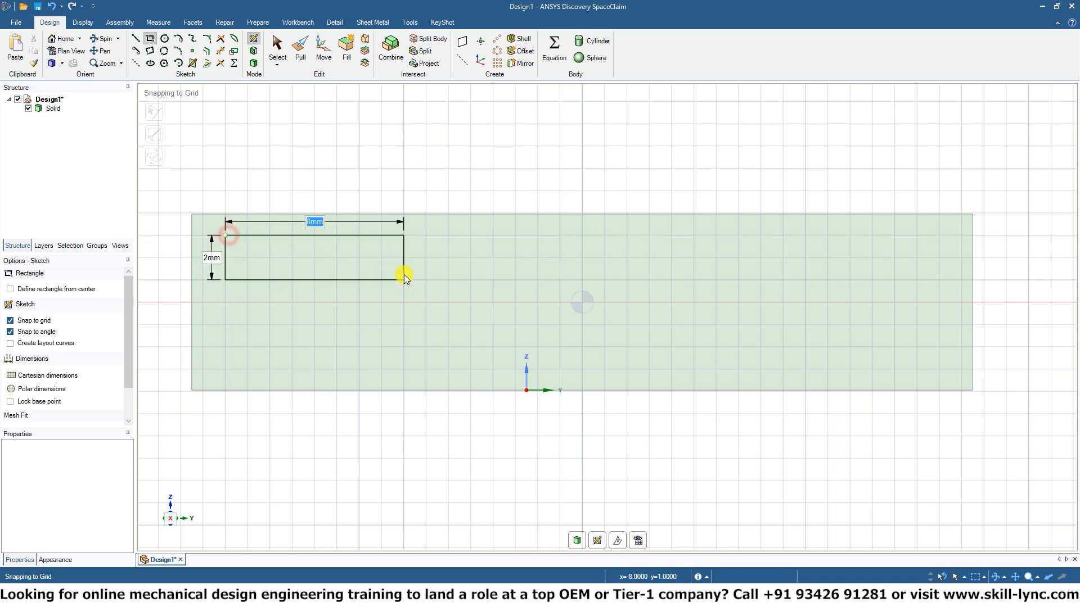
pyautogui.click(944, 281)
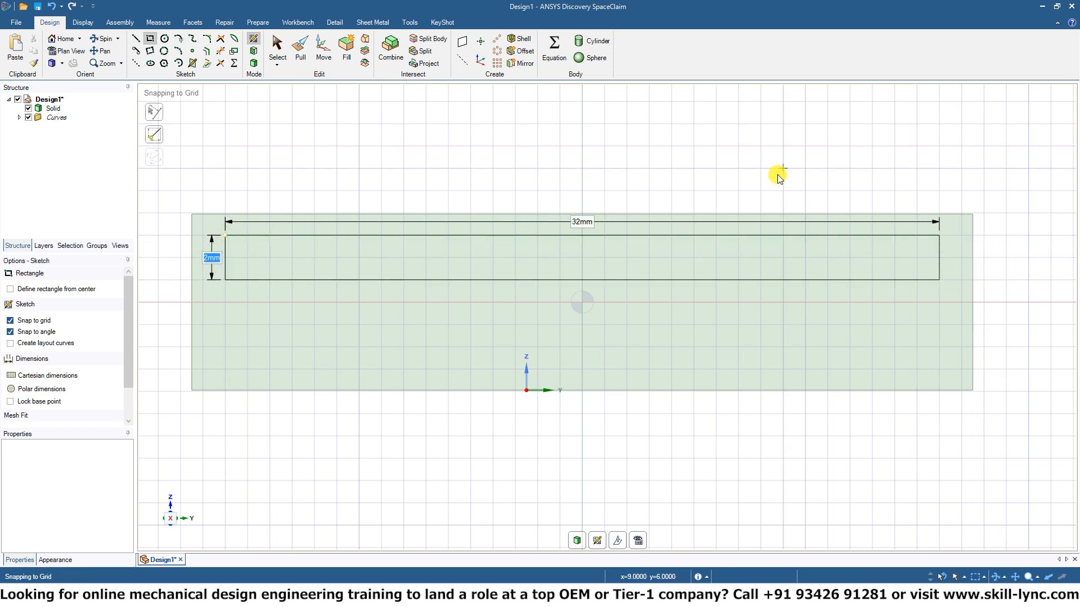
# - Pull the long rectangle on the side face through the block's full width to cut a through slot
pyautogui.click(298, 55)
pyautogui.click(500, 261)
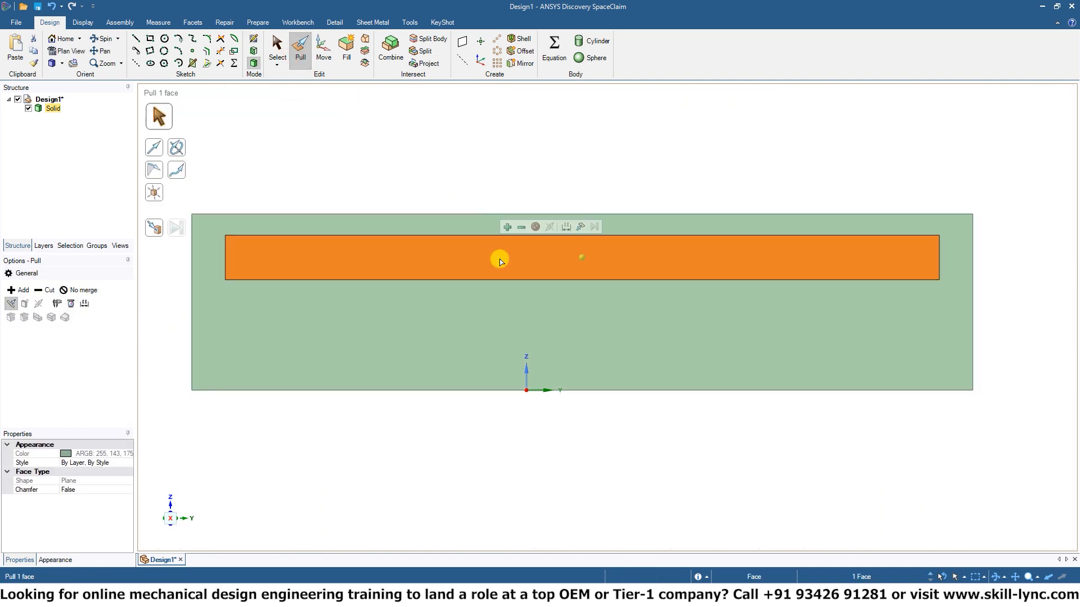
pyautogui.moveTo(650, 475); pyautogui.dragTo(596, 355, button='middle')
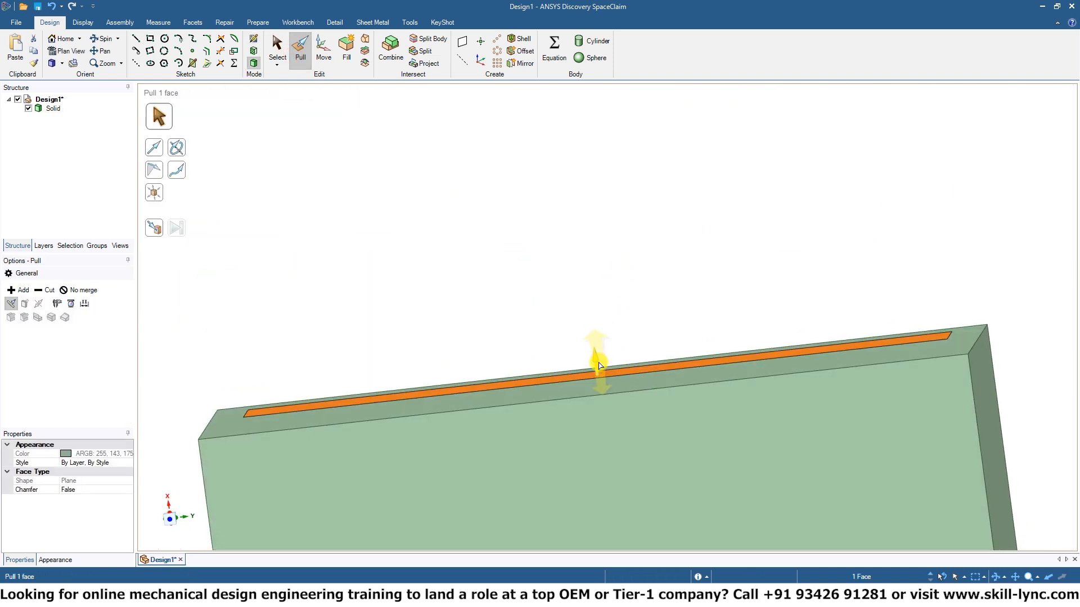
pyautogui.moveTo(601, 391); pyautogui.dragTo(603, 548)
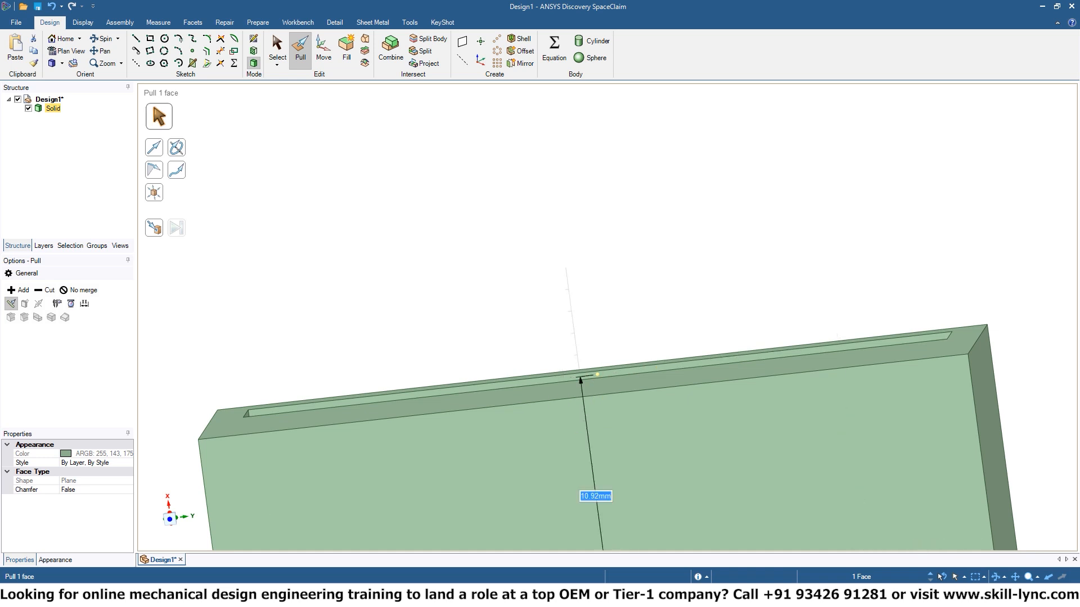
pyautogui.moveTo(715, 360); pyautogui.dragTo(692, 137, button='middle')
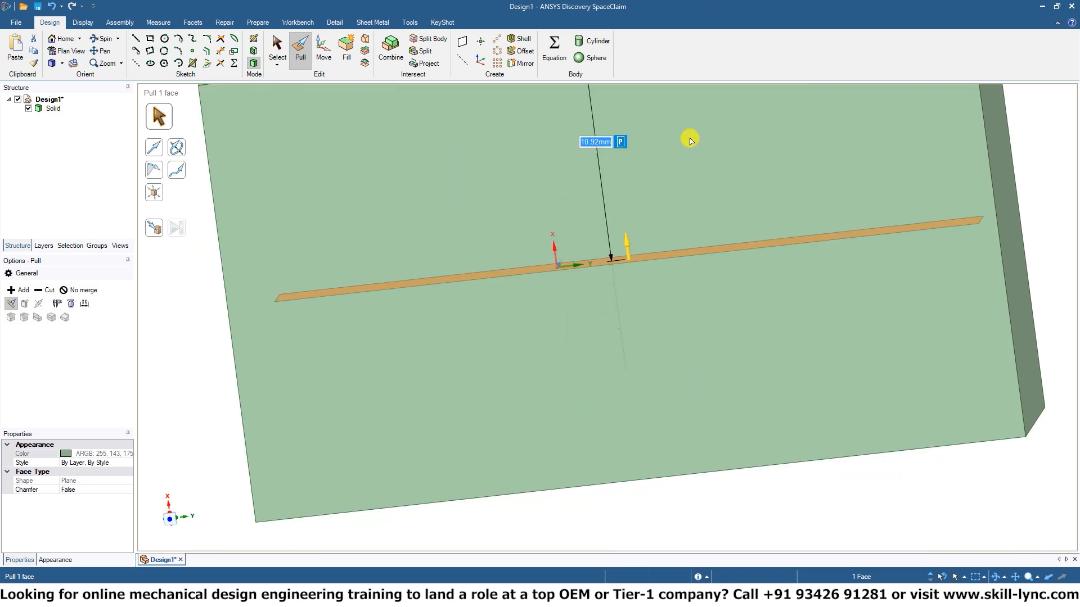
pyautogui.moveTo(627, 263); pyautogui.dragTo(656, 556)
pyautogui.moveTo(755, 385); pyautogui.dragTo(716, 422, button='middle')
pyautogui.moveTo(698, 384); pyautogui.dragTo(633, 299, button='middle')
pyautogui.click(569, 311)
pyautogui.click(584, 421)
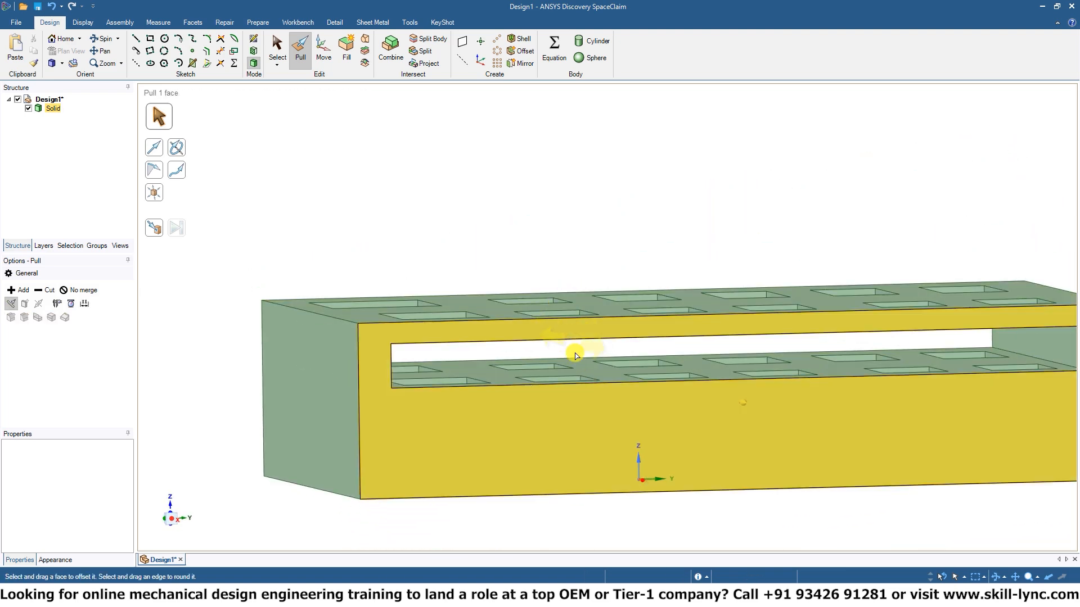
pyautogui.click(769, 332)
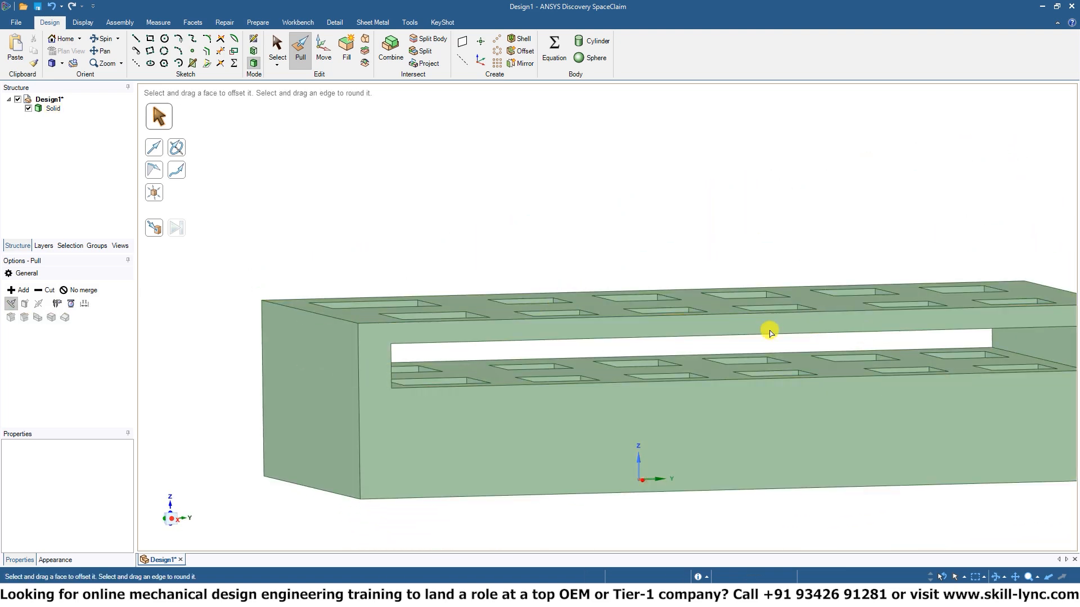
# - Examine the inside of the through slot and how it meets the pockets on the block's top
pyautogui.click(592, 369)
pyautogui.moveTo(593, 370); pyautogui.dragTo(672, 358, button='middle')
pyautogui.click(673, 358)
pyautogui.click(934, 330)
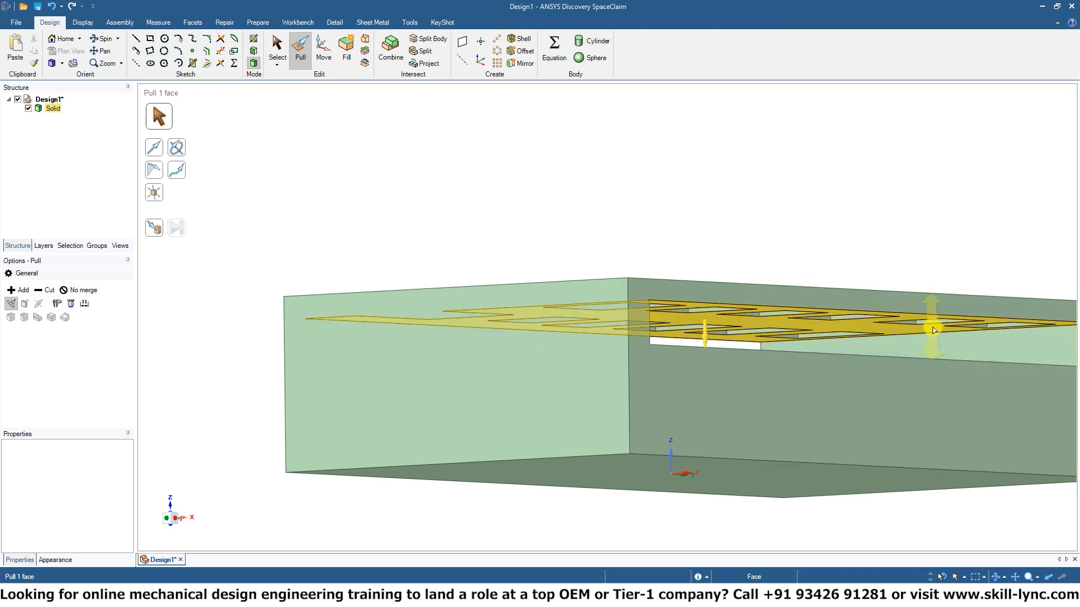
pyautogui.moveTo(620, 303); pyautogui.dragTo(570, 449, button='middle')
pyautogui.click(563, 345)
pyautogui.scroll(5, 579, 360)
pyautogui.click(461, 378)
pyautogui.click(426, 397)
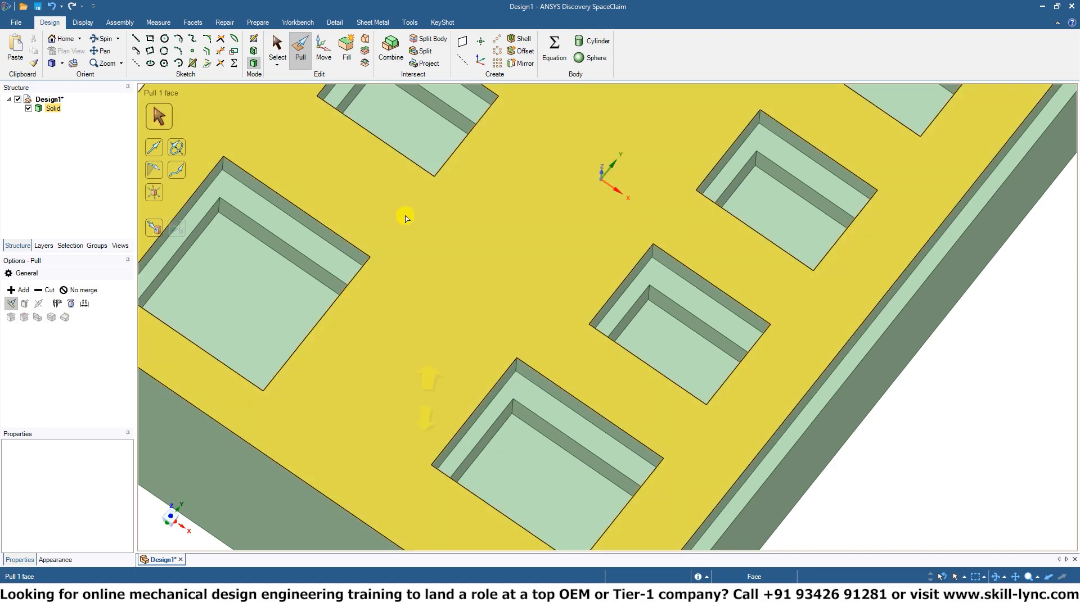
# - Examine the pockets in the block's top face from several angles and the block's plain end face
pyautogui.click(547, 382)
pyautogui.click(614, 341)
pyautogui.moveTo(613, 344)
pyautogui.mouseDown(button='middle')
pyautogui.moveTo(602, 306)
pyautogui.moveTo(609, 332)
pyautogui.mouseUp(button='middle')
pyautogui.click(610, 368)
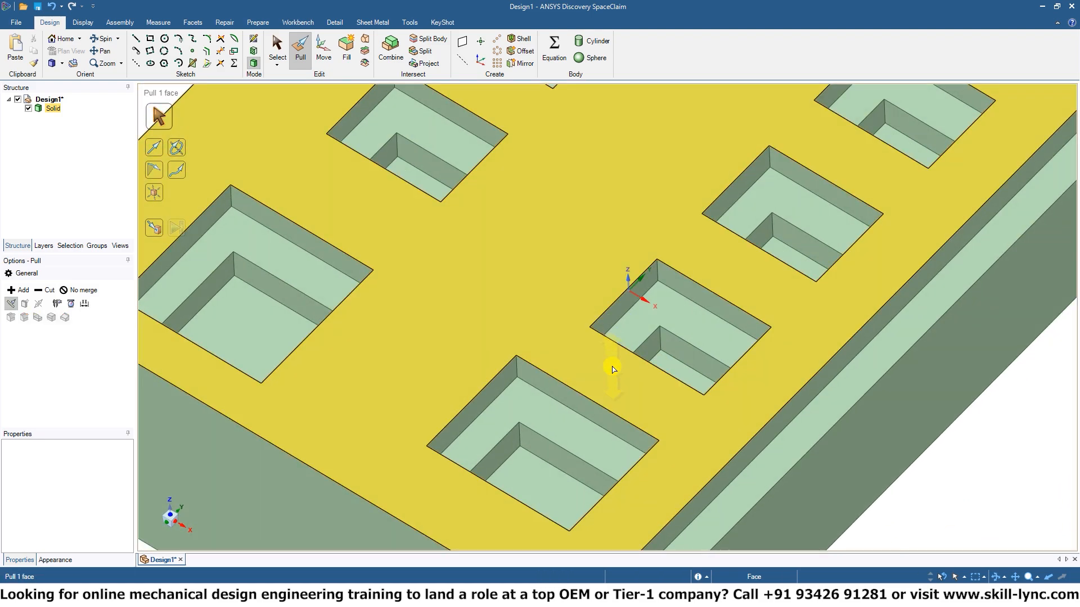
pyautogui.keyDown('ctrl'); pyautogui.moveTo(623, 455); pyautogui.dragTo(612, 361, button='middle'); pyautogui.keyUp('ctrl')
pyautogui.click(612, 360)
pyautogui.scroll(-3, 612, 361)
pyautogui.click(606, 331)
pyautogui.click(594, 281)
pyautogui.moveTo(593, 281); pyautogui.dragTo(751, 371, button='middle')
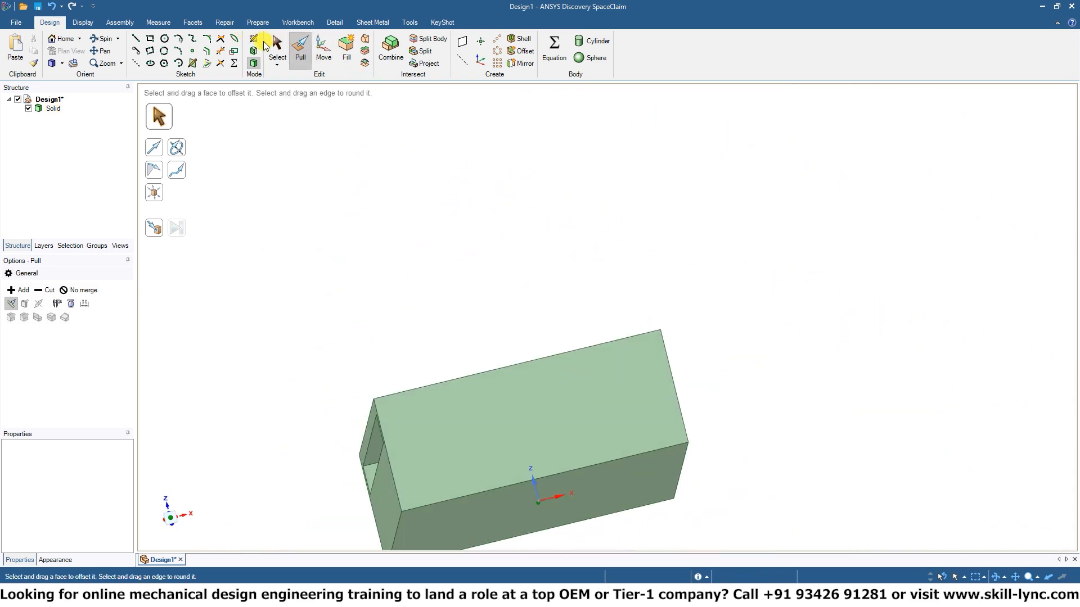
# - Start a sketch on the block's end face and draw a sloping line about 22 mm long through the face's upper corner
pyautogui.click(252, 37)
pyautogui.click(557, 406)
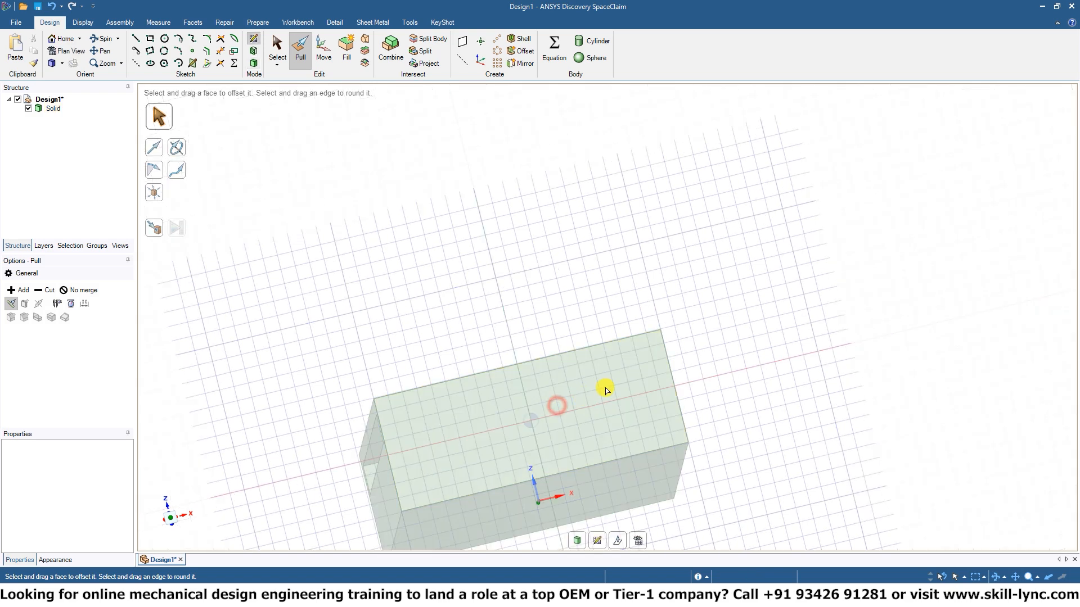
pyautogui.moveTo(608, 386); pyautogui.dragTo(638, 401, button='middle')
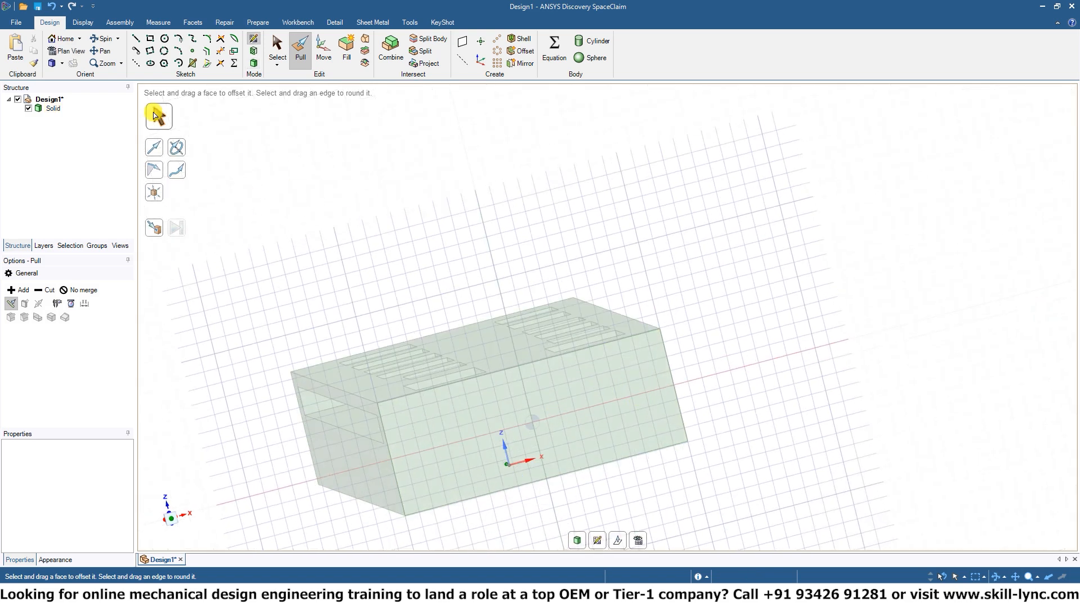
pyautogui.click(135, 38)
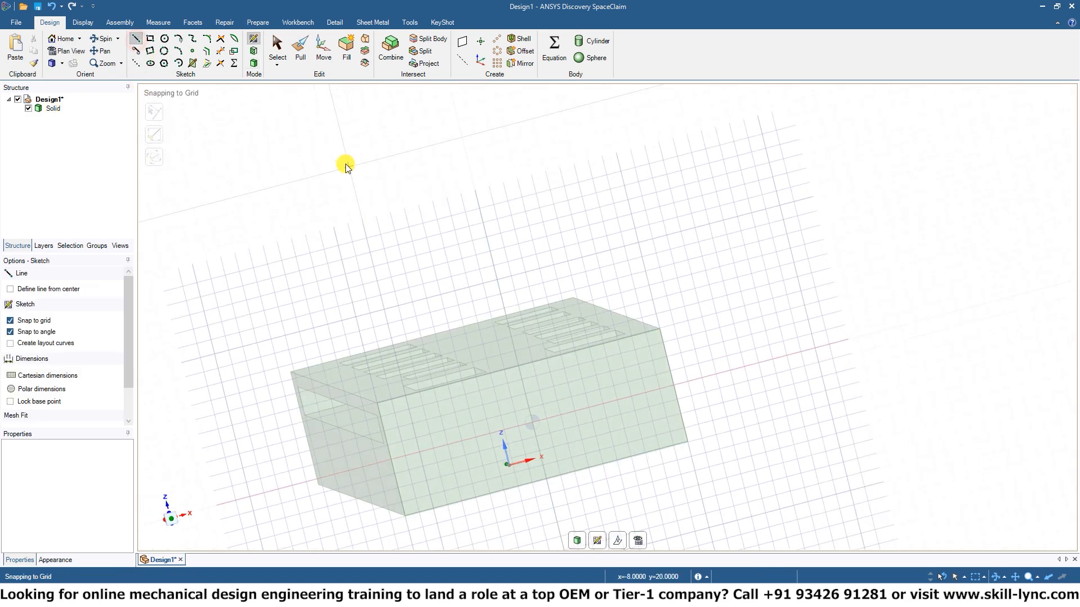
pyautogui.click(489, 250)
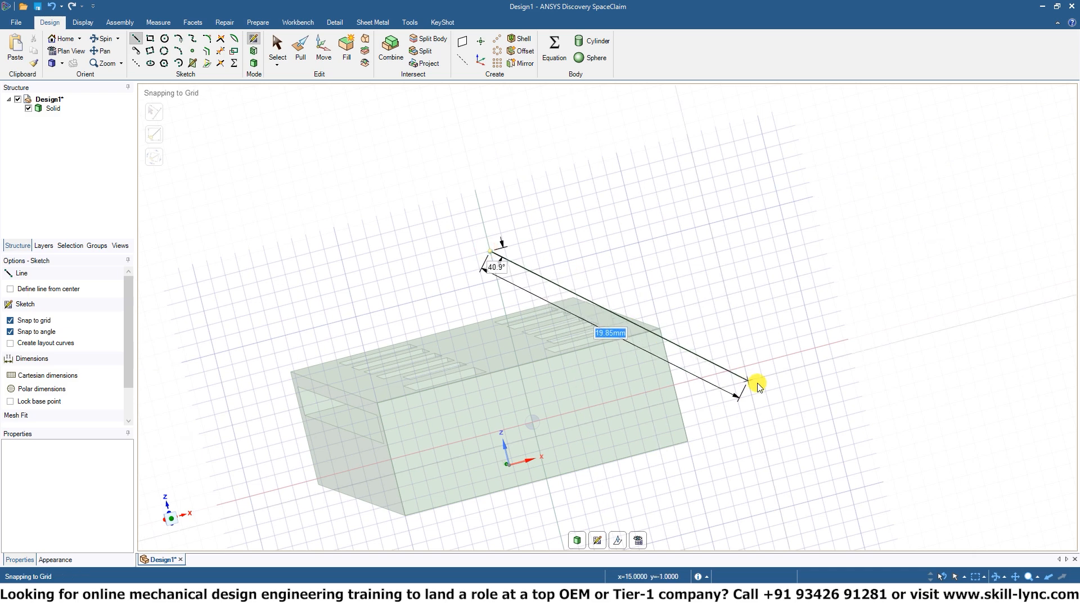
pyautogui.click(781, 384)
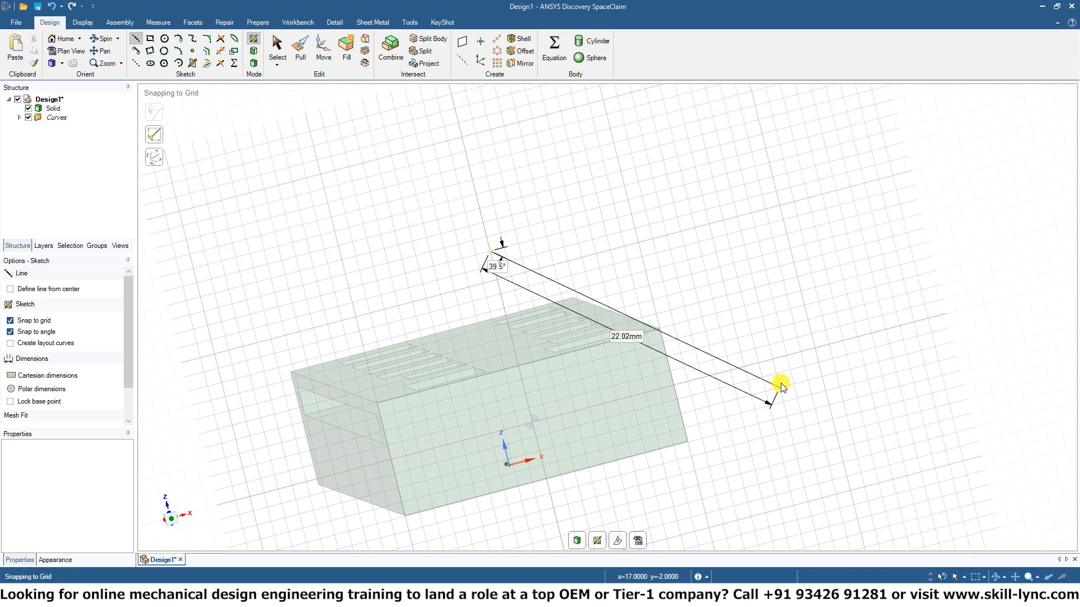
# - Try to create a plane within the end-face sketch and draw another line from the sloping line towards the block's far end
pyautogui.click(463, 40)
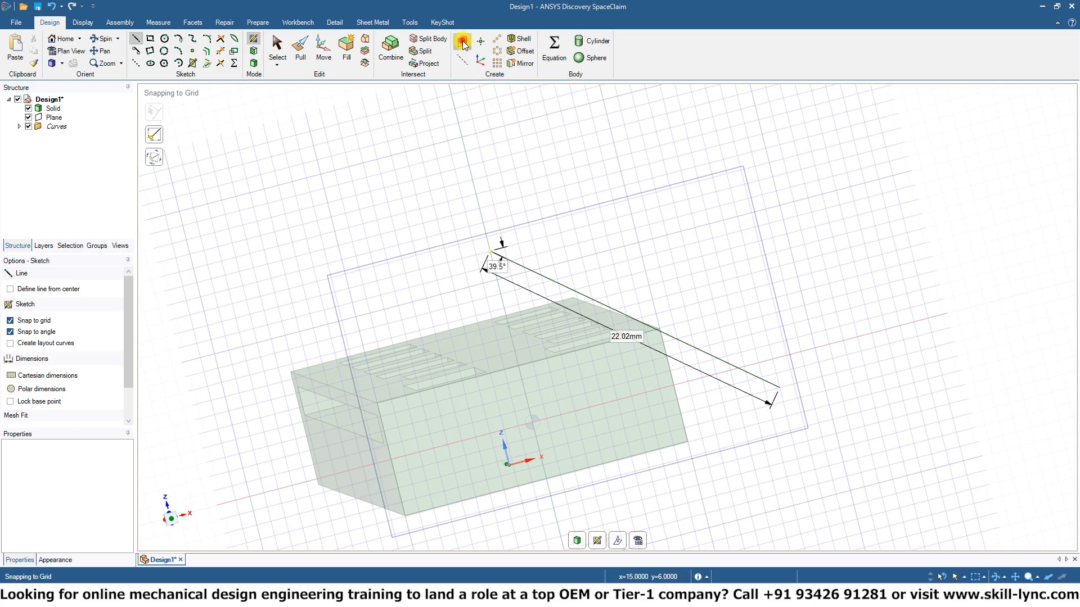
pyautogui.click(550, 280)
pyautogui.moveTo(741, 250)
pyautogui.mouseDown(button='middle')
pyautogui.moveTo(592, 330)
pyautogui.moveTo(697, 294)
pyautogui.mouseUp(button='middle')
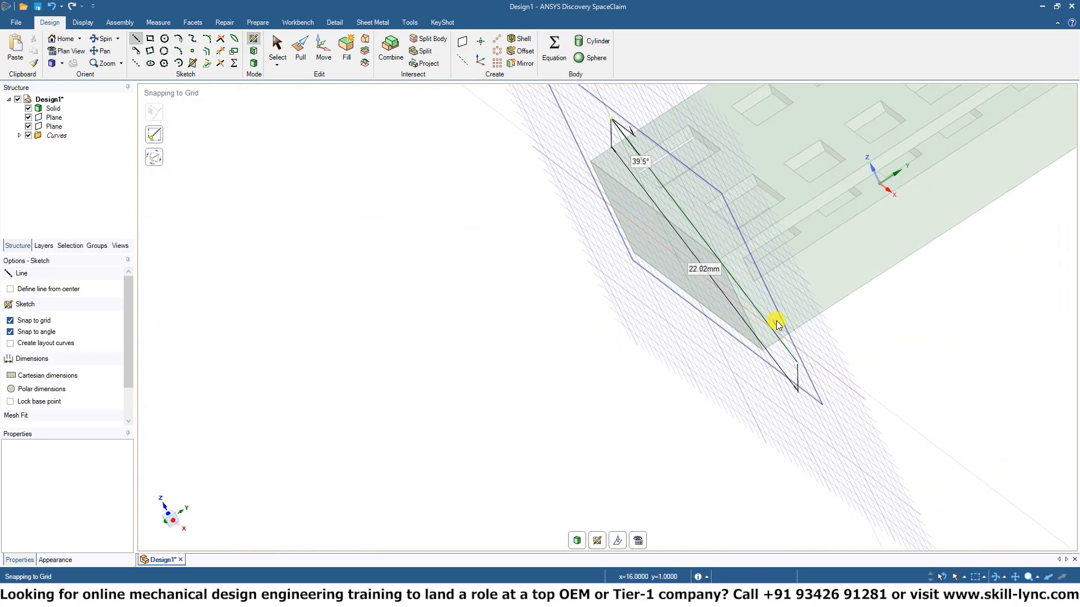
pyautogui.click(773, 335)
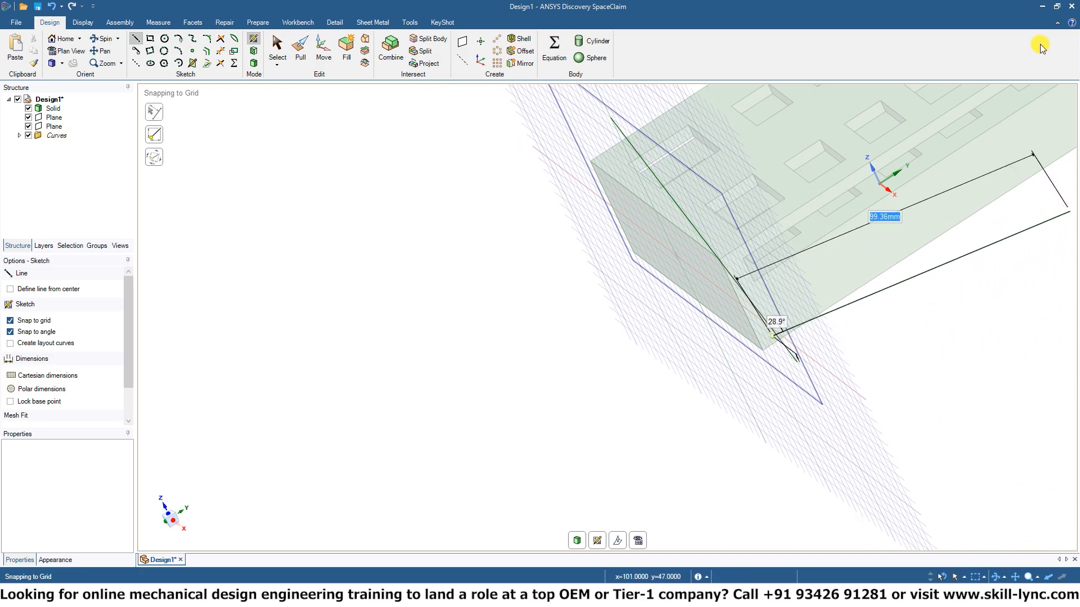
pyautogui.click(1037, 100)
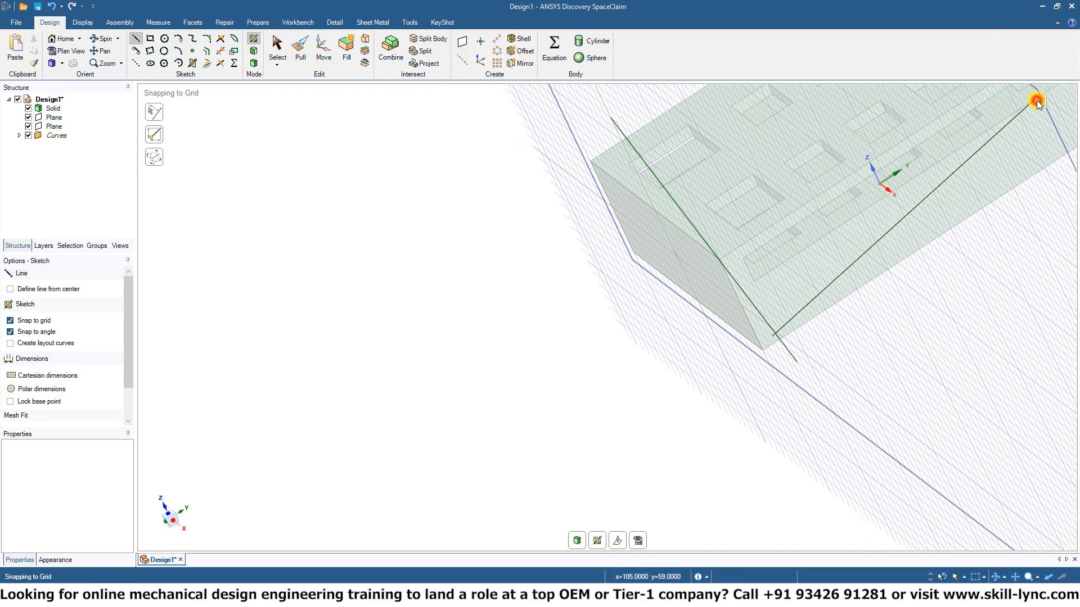
pyautogui.moveTo(906, 306)
pyautogui.mouseDown(button='middle')
pyautogui.moveTo(978, 236)
pyautogui.moveTo(841, 296)
pyautogui.moveTo(866, 318)
pyautogui.moveTo(460, 352)
pyautogui.moveTo(518, 313)
pyautogui.mouseUp(button='middle')
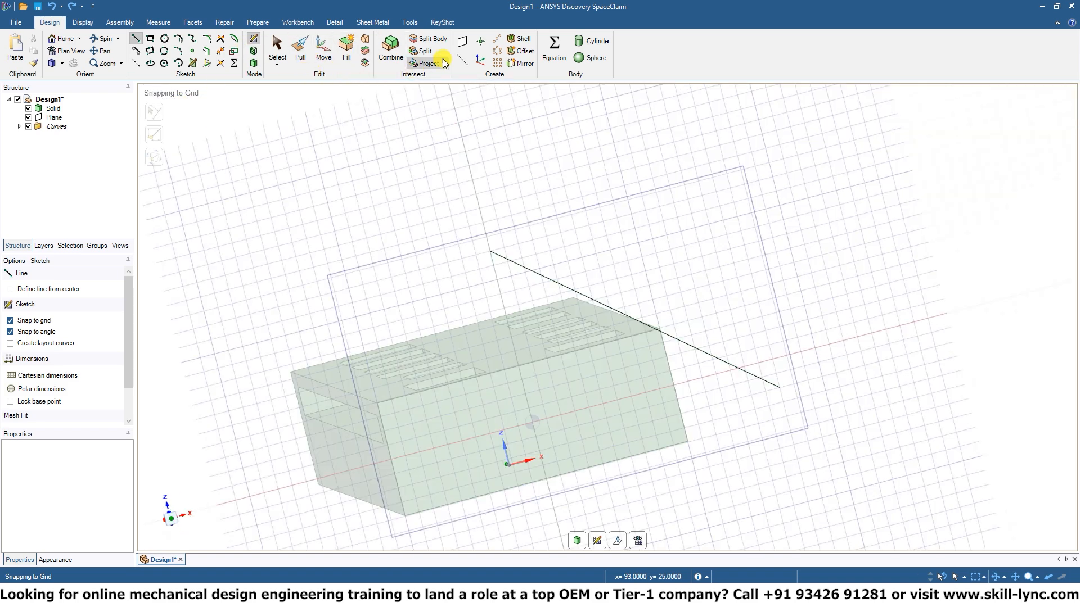
# - Try to create a plane from the sloping line while the end-face sketch is still open
pyautogui.click(462, 48)
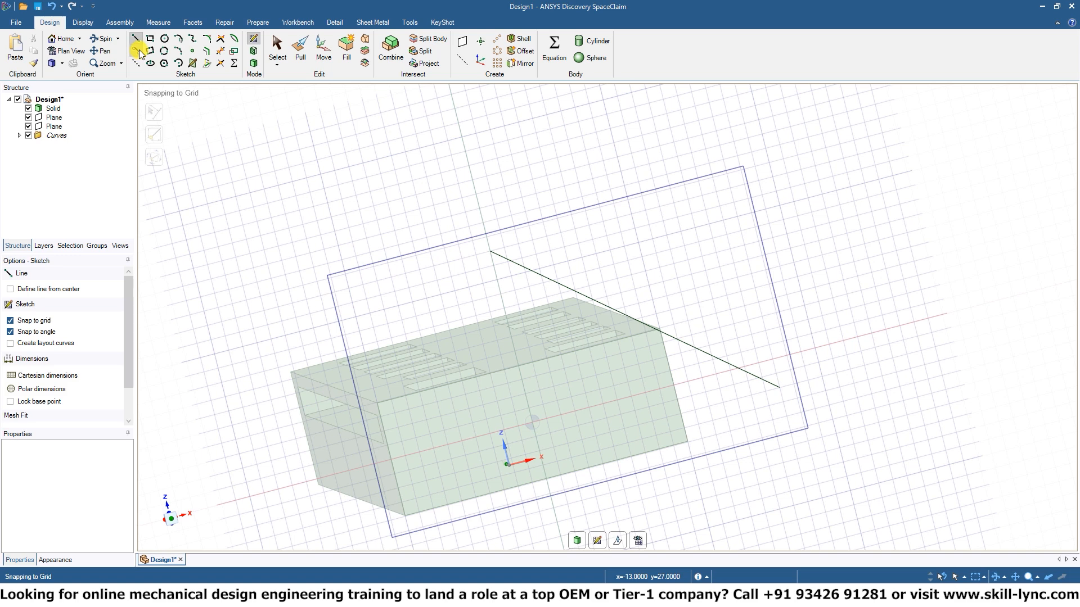
pyautogui.press('Escape')
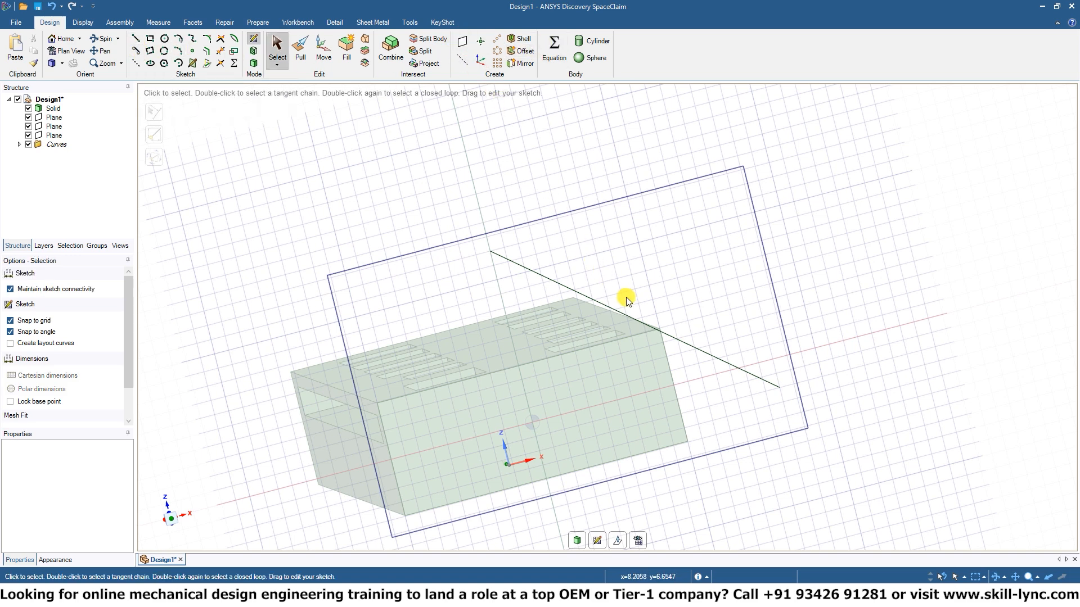
pyautogui.click(636, 317)
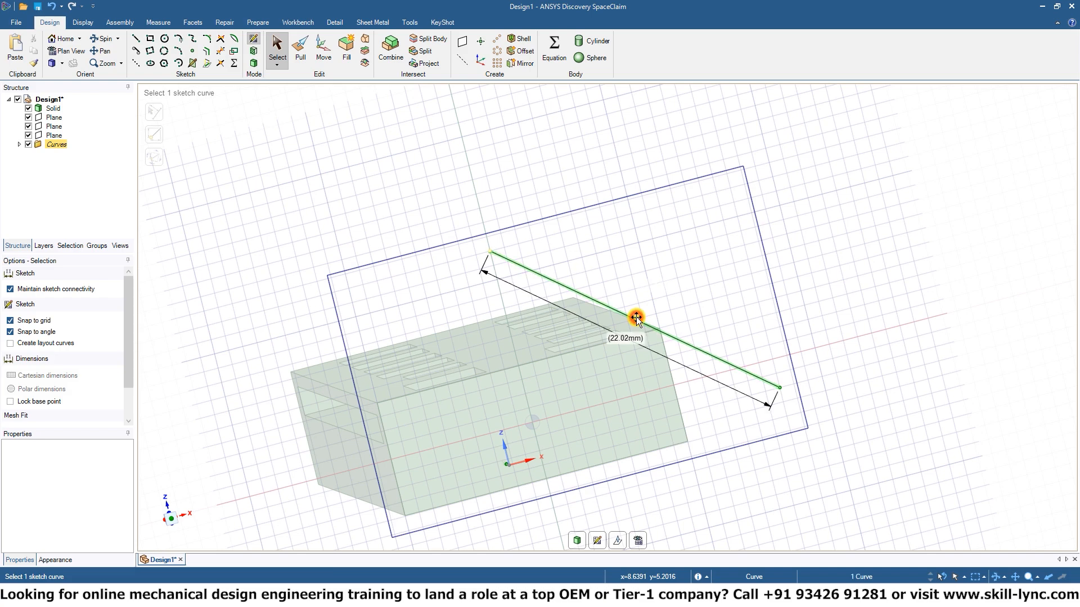
pyautogui.click(459, 45)
pyautogui.moveTo(691, 258); pyautogui.dragTo(543, 320, button='middle')
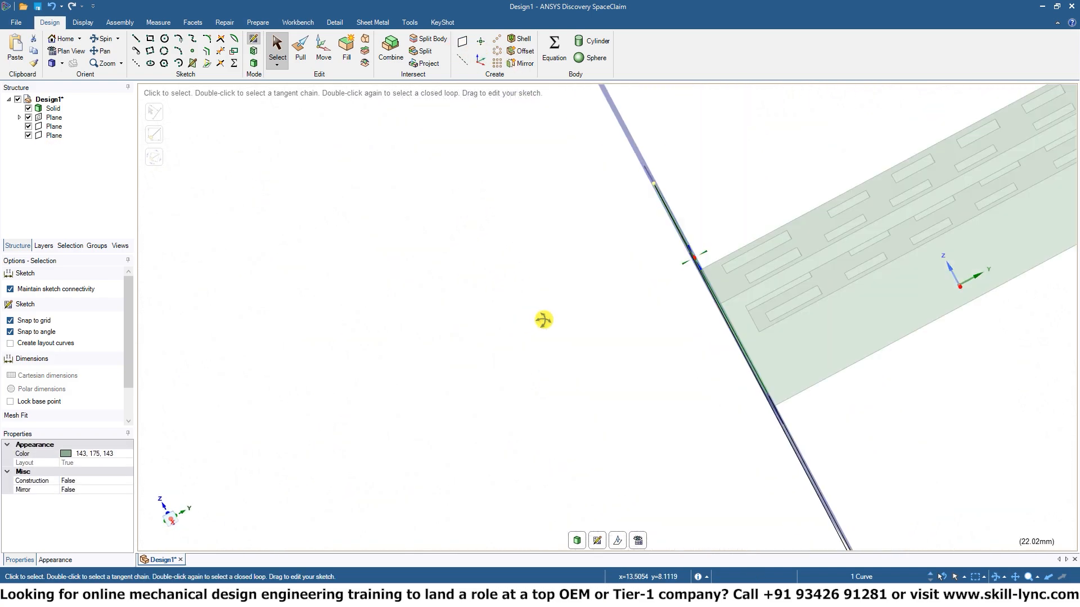
pyautogui.moveTo(818, 243)
pyautogui.mouseDown(button='middle')
pyautogui.moveTo(575, 306)
pyautogui.moveTo(727, 265)
pyautogui.moveTo(638, 284)
pyautogui.moveTo(623, 234)
pyautogui.mouseUp(button='middle')
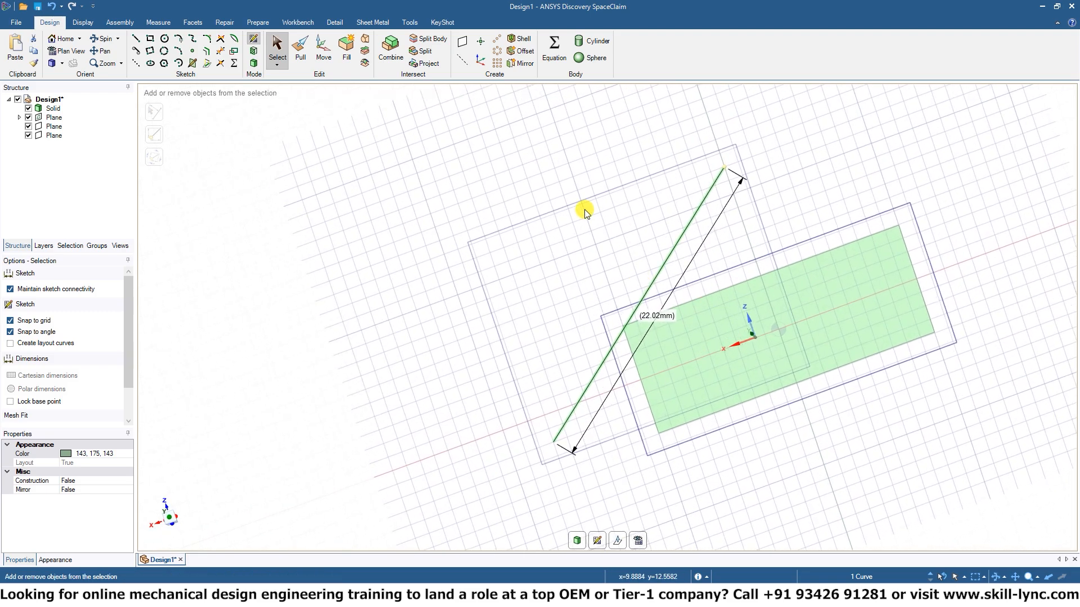
# - Undo the plane creations back to the sloping line alone
pyautogui.hotkey('ctrl', 'z')
pyautogui.hotkey('ctrl', 'z')
pyautogui.hotkey('ctrl', 'z')
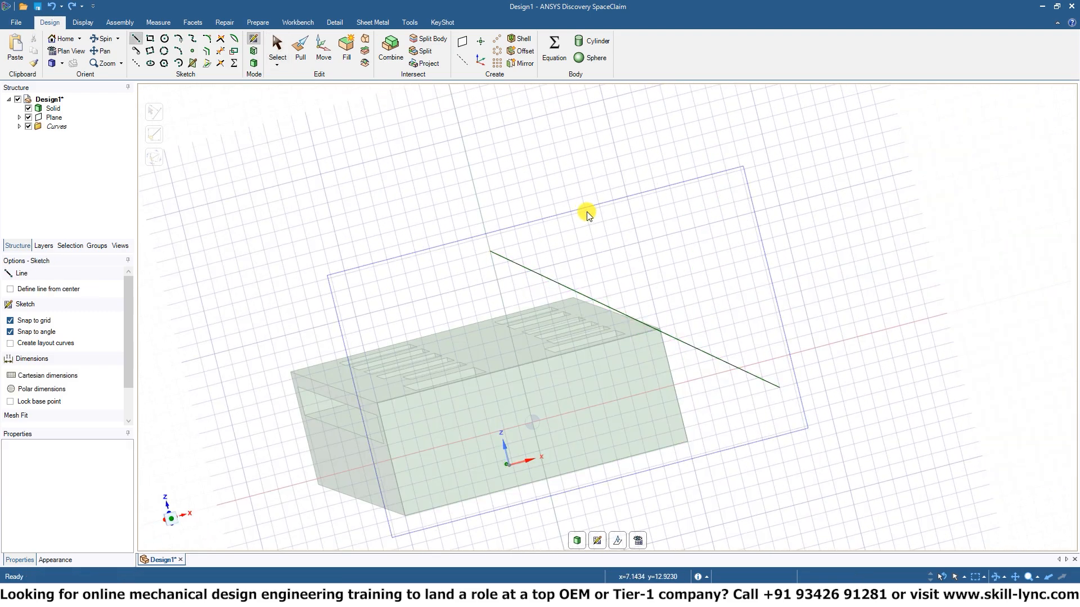
pyautogui.hotkey('ctrl', 'z')
pyautogui.press('s')
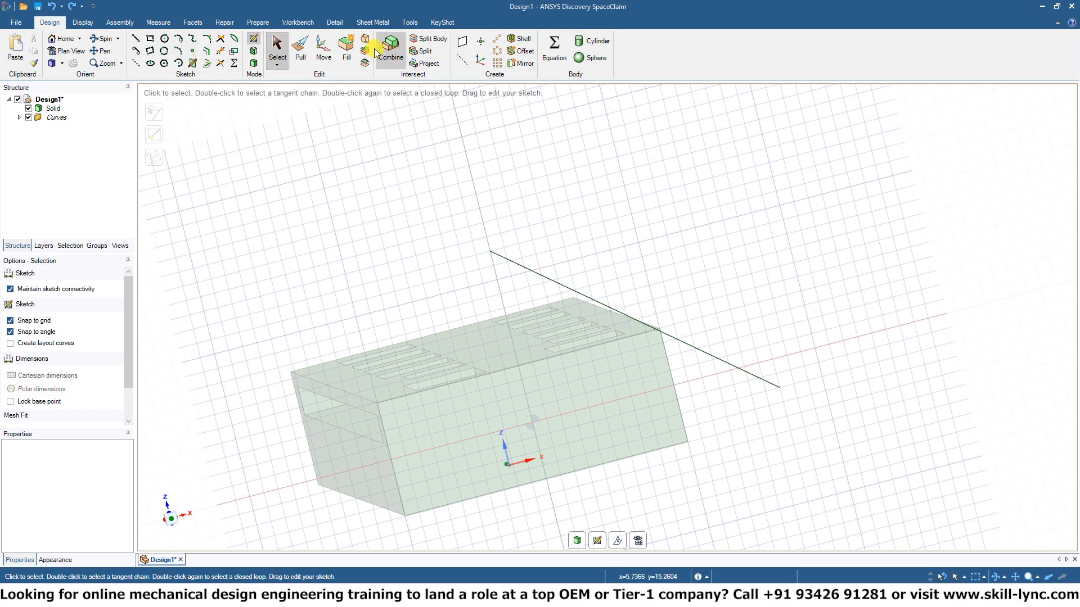
# - Leave the sketch and create an inclined plane through the sloping line at the block's corner
pyautogui.click(251, 67)
pyautogui.moveTo(608, 205)
pyautogui.mouseDown(button='middle')
pyautogui.moveTo(518, 225)
pyautogui.moveTo(490, 254)
pyautogui.mouseUp(button='middle')
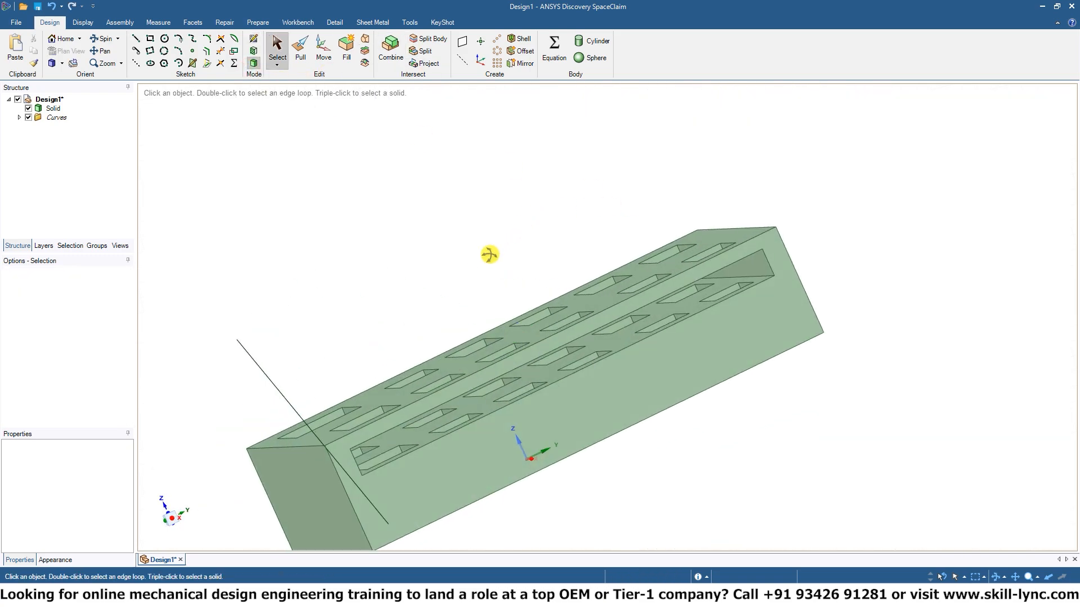
pyautogui.click(464, 41)
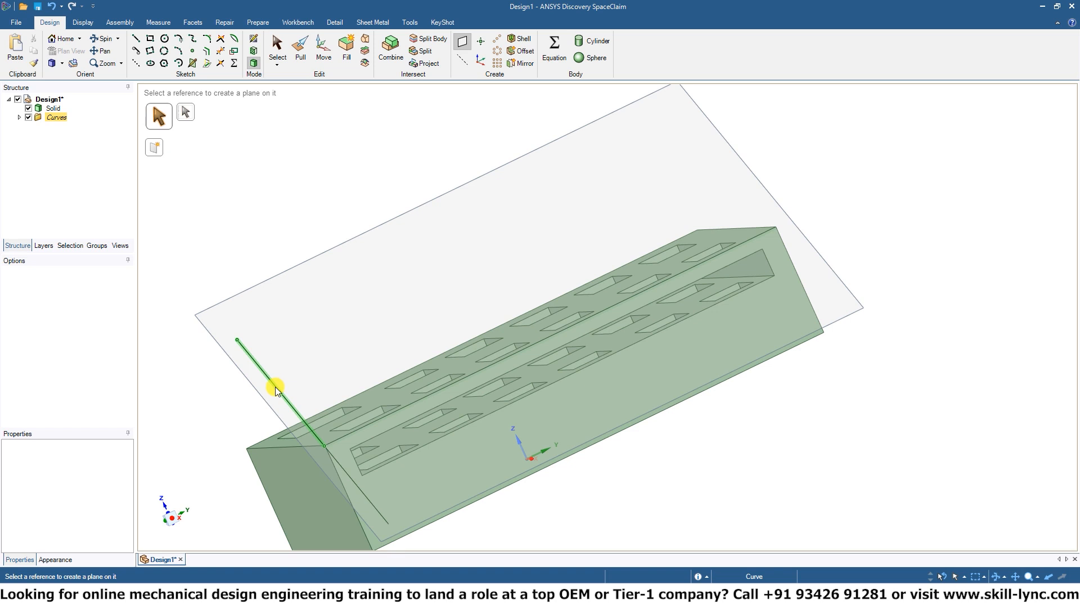
pyautogui.moveTo(275, 387); pyautogui.dragTo(400, 317, button='middle')
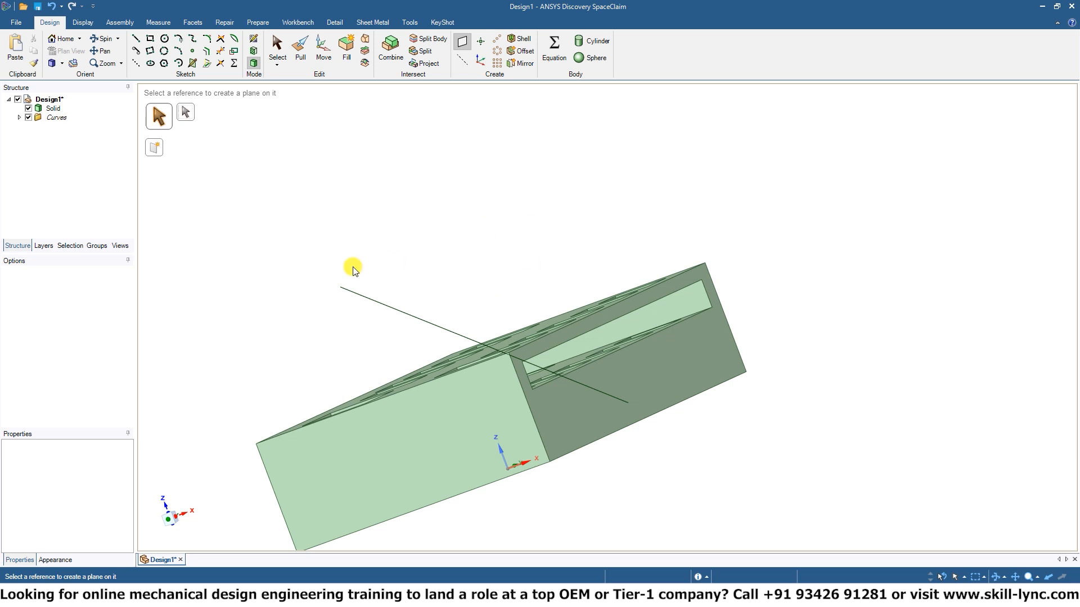
pyautogui.moveTo(433, 193); pyautogui.dragTo(564, 207, button='middle')
pyautogui.scroll(3, 505, 247)
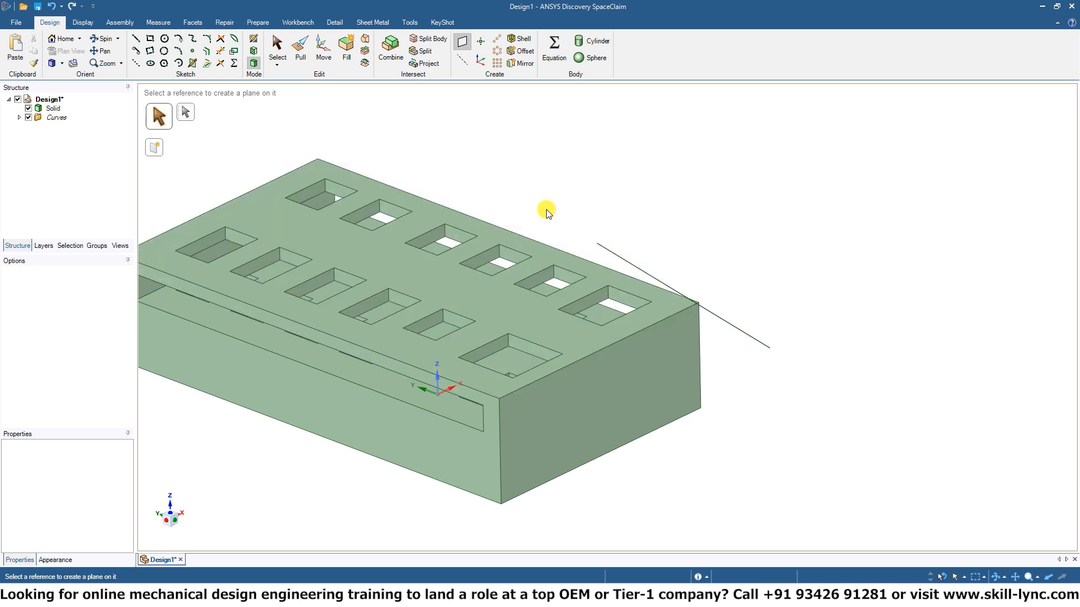
pyautogui.click(644, 276)
pyautogui.moveTo(889, 210); pyautogui.dragTo(478, 225, button='middle')
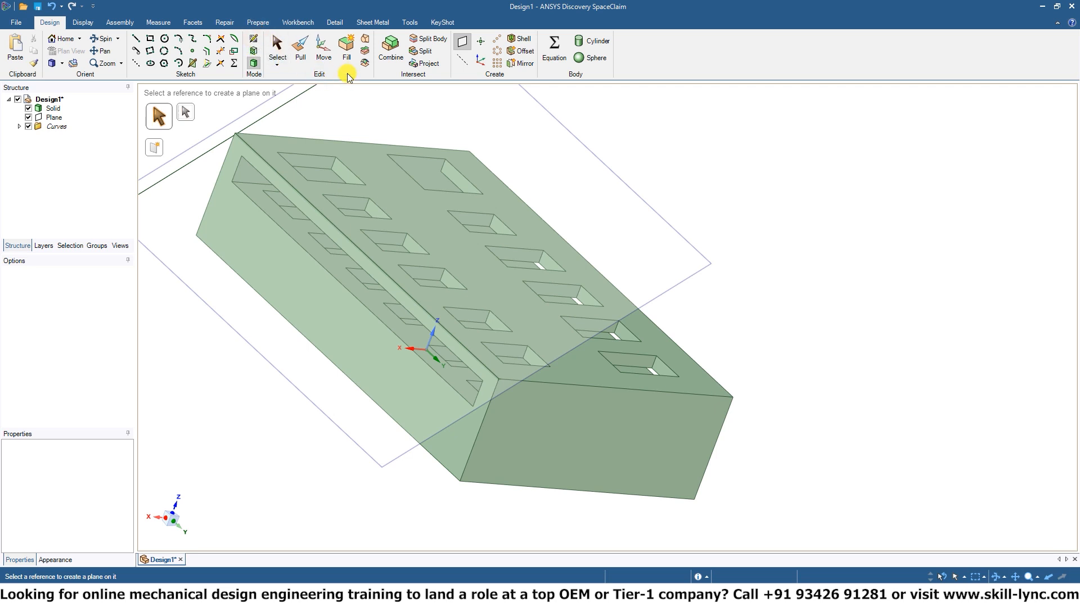
# - Start a sketch on the inclined plane that passes through the block's upper edge
pyautogui.click(274, 48)
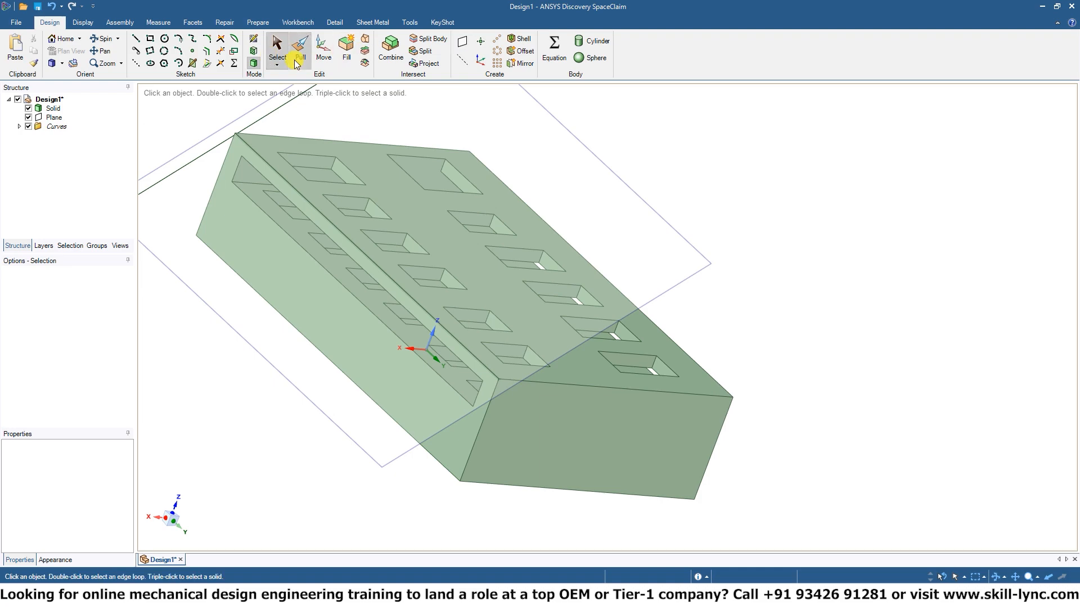
pyautogui.click(253, 38)
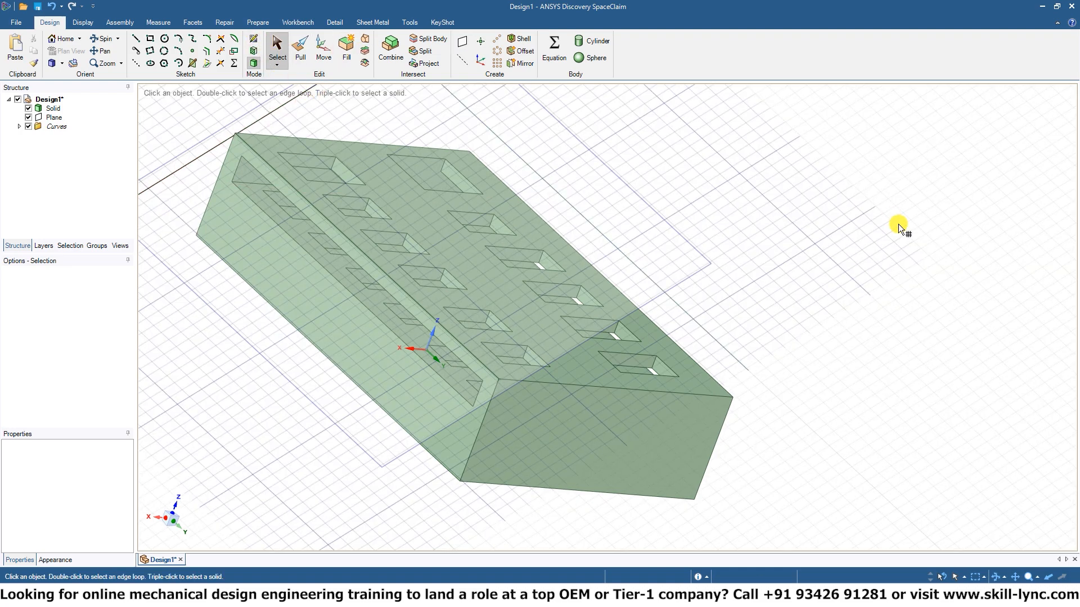
pyautogui.moveTo(898, 226); pyautogui.dragTo(902, 200, button='middle')
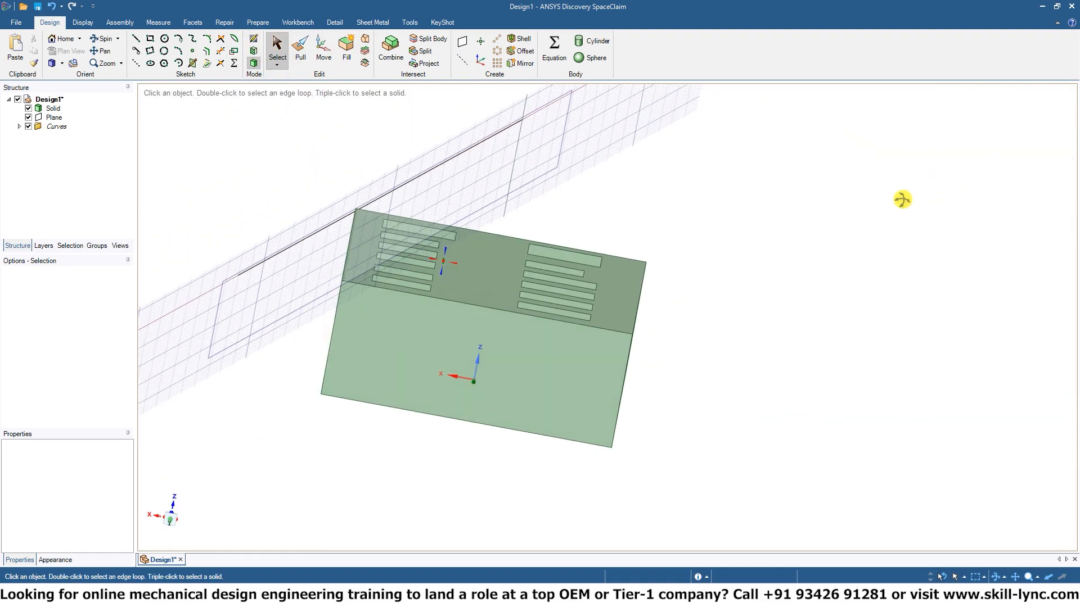
pyautogui.click(465, 197)
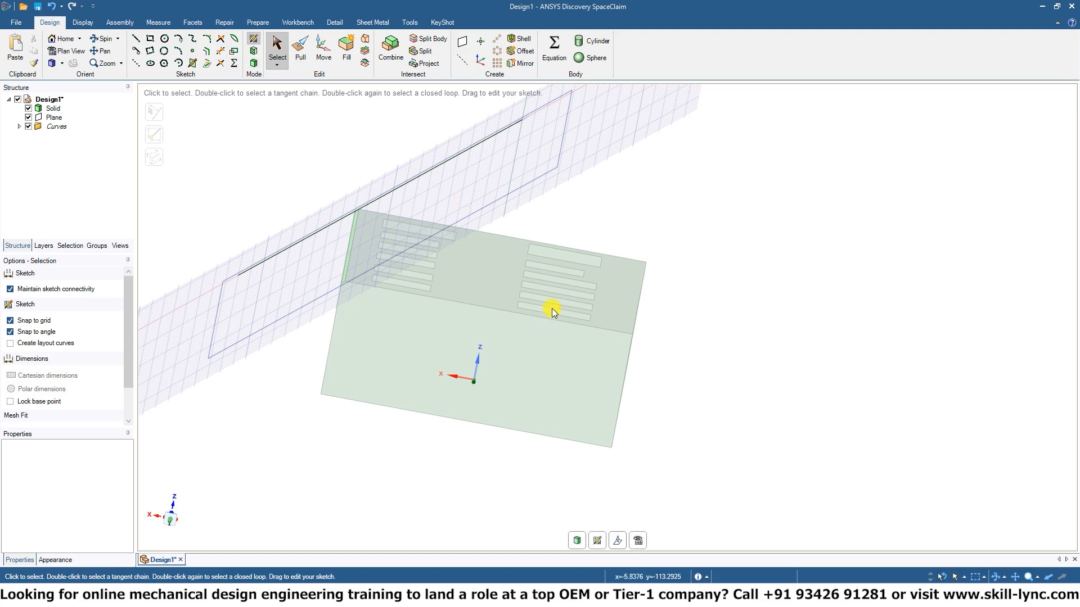
pyautogui.moveTo(716, 279); pyautogui.dragTo(718, 300, button='middle')
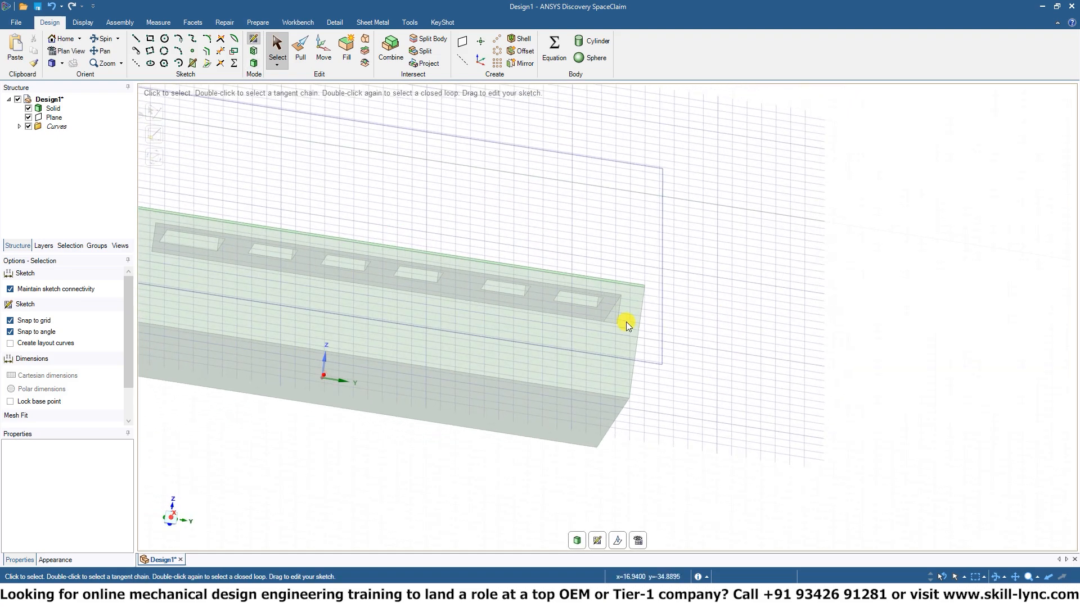
pyautogui.keyDown('shift'); pyautogui.moveTo(433, 353); pyautogui.dragTo(632, 361, button='middle'); pyautogui.keyUp('shift')
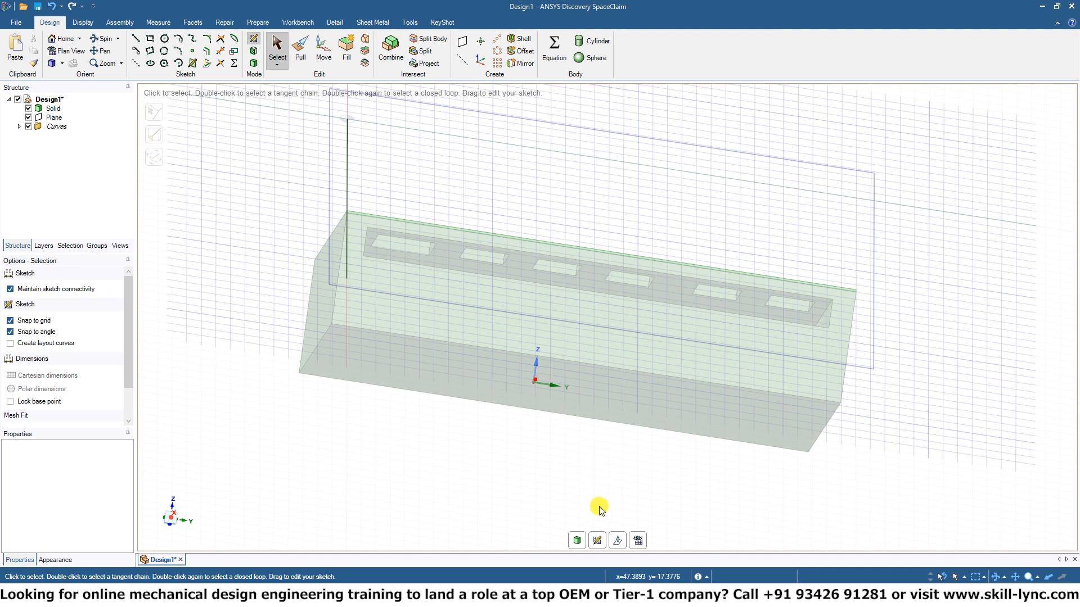
# - View the inclined sketch plane straight on and compare its tilt with the block's top and side faces
pyautogui.click(636, 542)
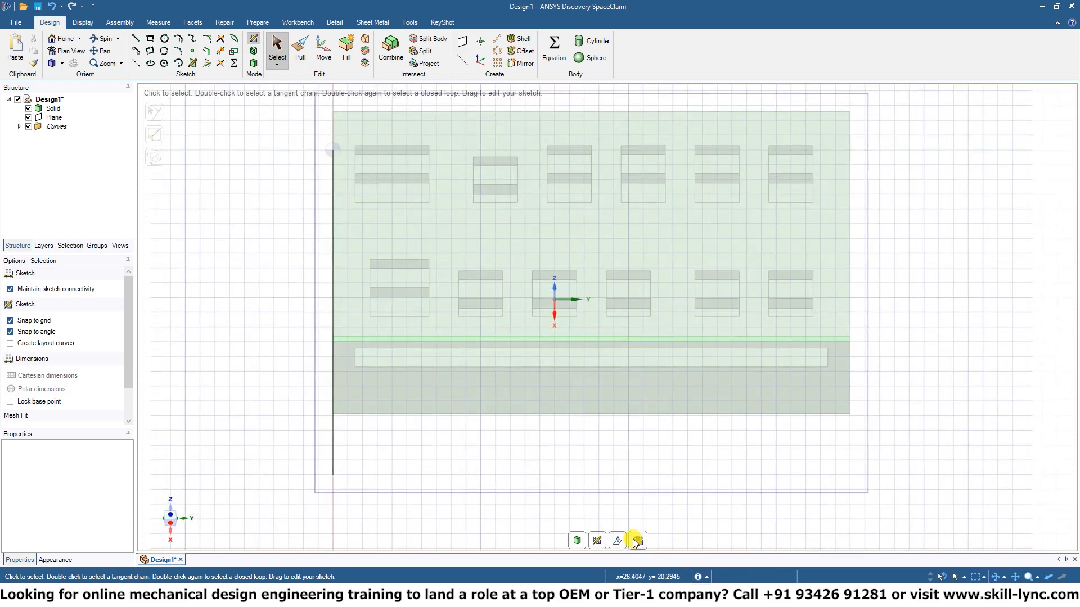
pyautogui.moveTo(706, 422)
pyautogui.mouseDown(button='middle')
pyautogui.moveTo(786, 332)
pyautogui.moveTo(754, 311)
pyautogui.moveTo(458, 281)
pyautogui.mouseUp(button='middle')
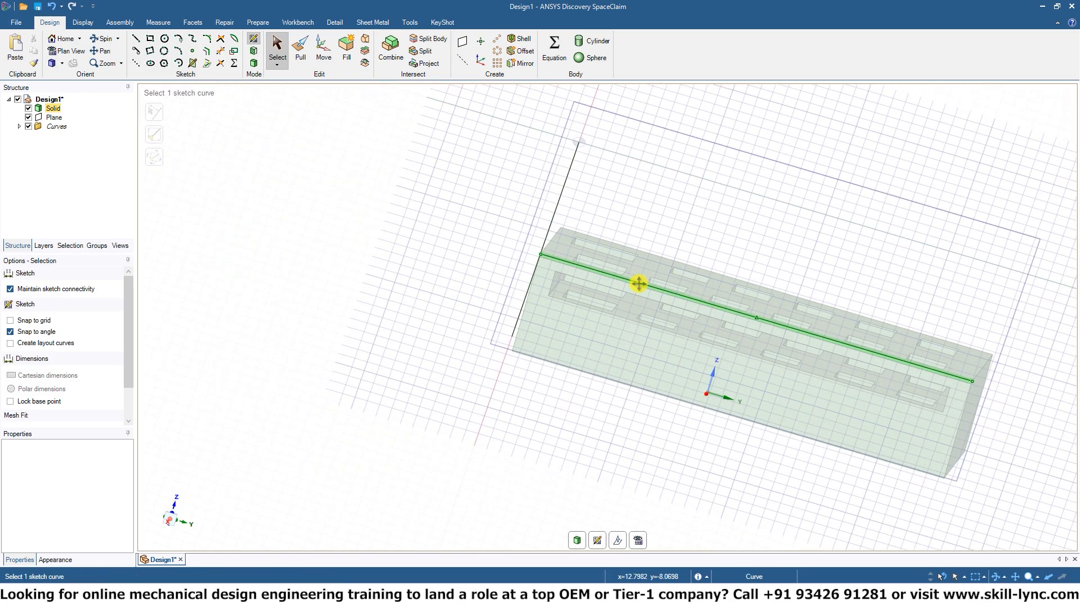
pyautogui.moveTo(638, 284); pyautogui.dragTo(569, 318, button='middle')
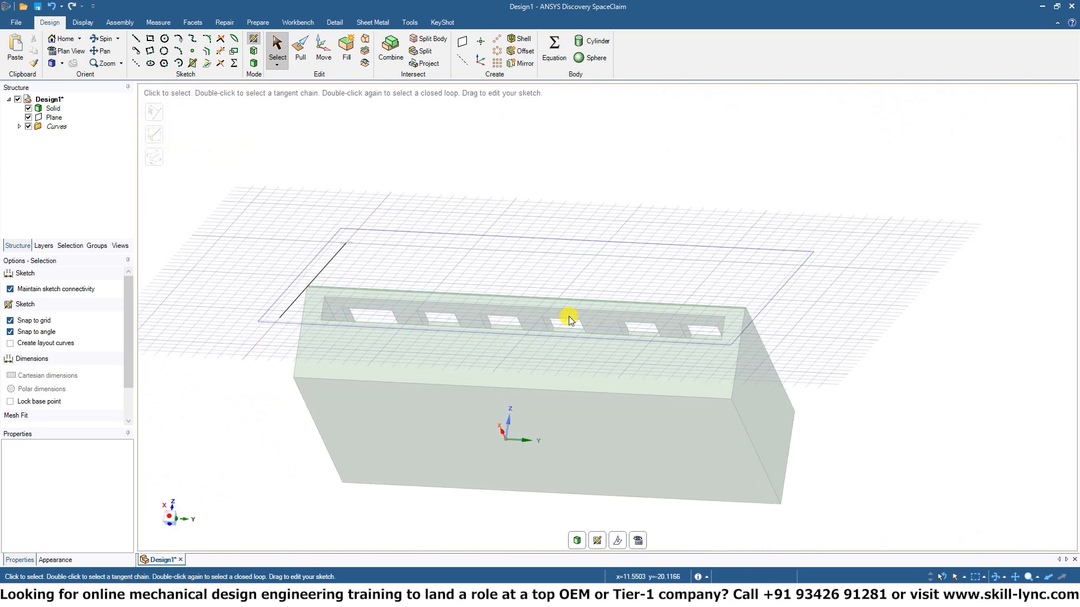
pyautogui.click(641, 541)
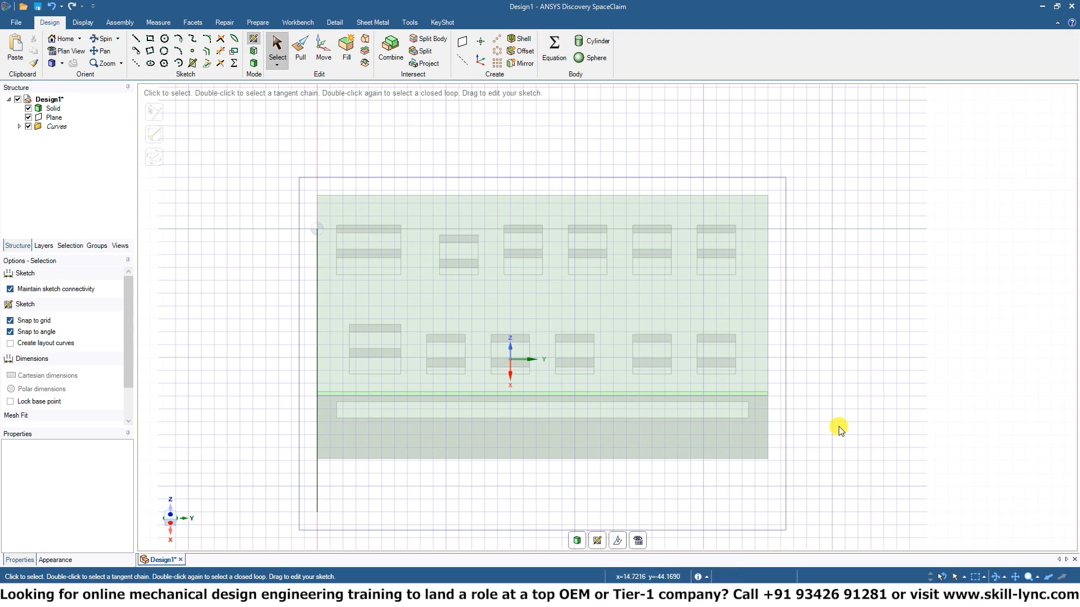
pyautogui.moveTo(733, 387)
pyautogui.keyDown('ctrl'); pyautogui.mouseDown(button='middle')
pyautogui.moveTo(725, 379)
pyautogui.moveTo(740, 426)
pyautogui.mouseUp(button='middle'); pyautogui.keyUp('ctrl')
pyautogui.moveTo(625, 343)
pyautogui.keyDown('shift'); pyautogui.mouseDown(button='middle')
pyautogui.moveTo(675, 358)
pyautogui.moveTo(778, 325)
pyautogui.moveTo(711, 302)
pyautogui.moveTo(761, 273)
pyautogui.mouseUp(button='middle'); pyautogui.keyUp('shift')
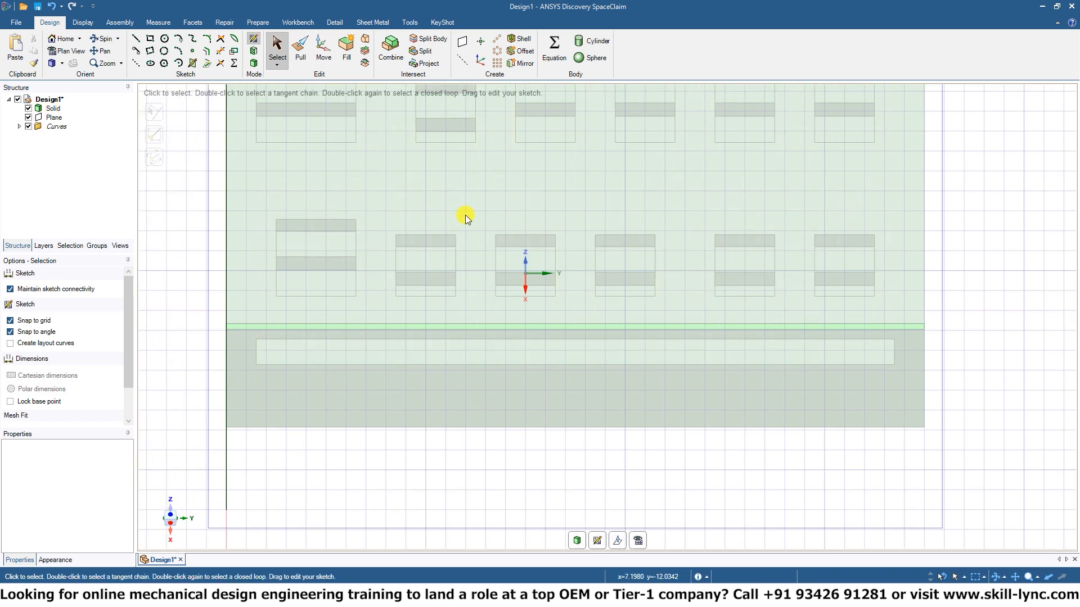
# - Sketch a rectangle about 35 mm wide and 9 mm high on the inclined plane, spanning the block's full width
pyautogui.click(147, 38)
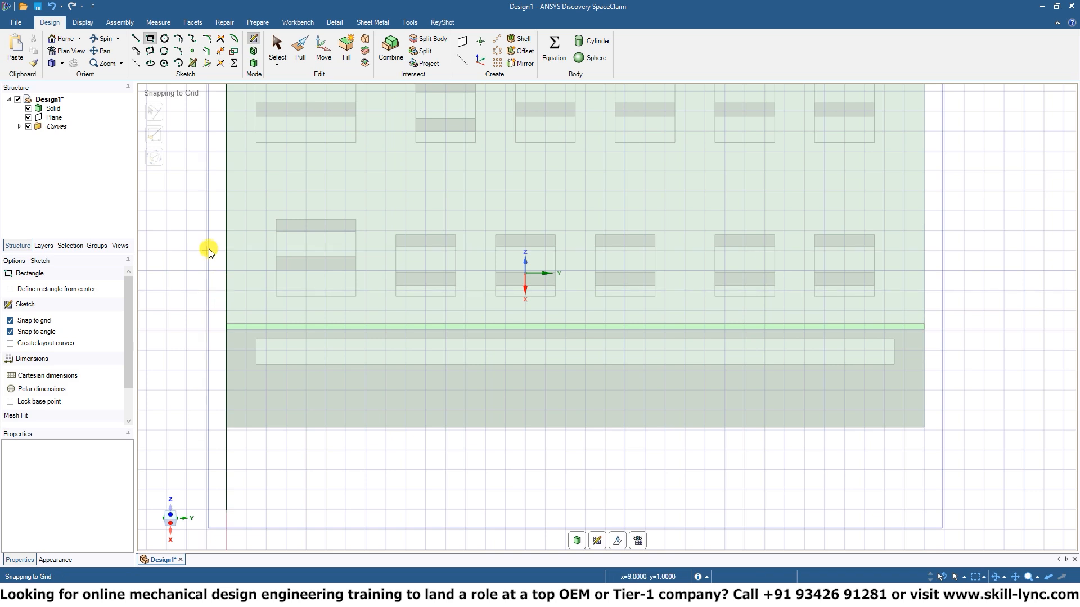
pyautogui.click(226, 231)
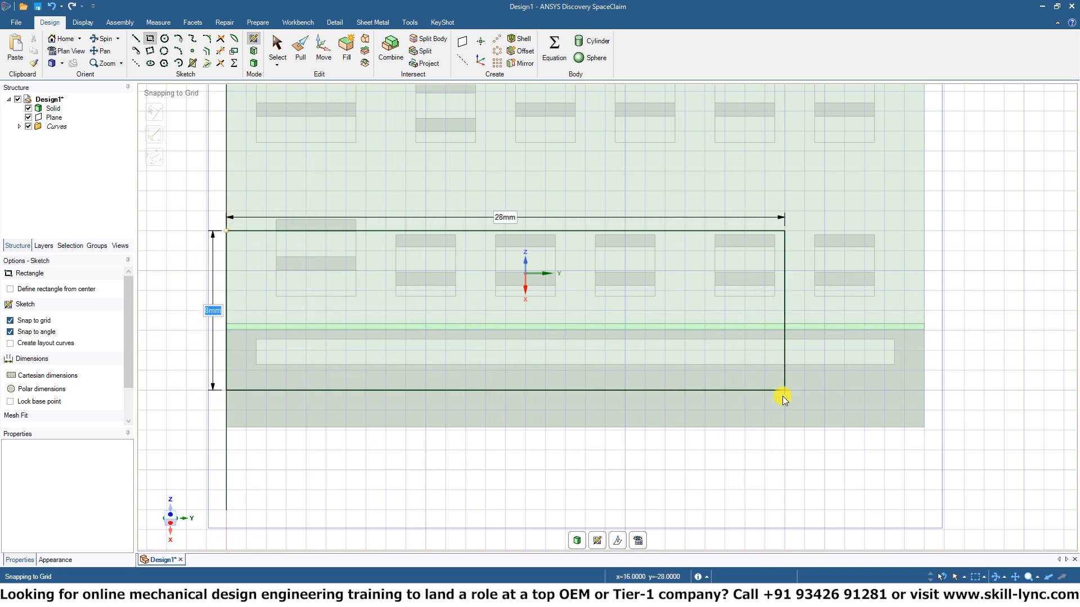
pyautogui.press('Tab')
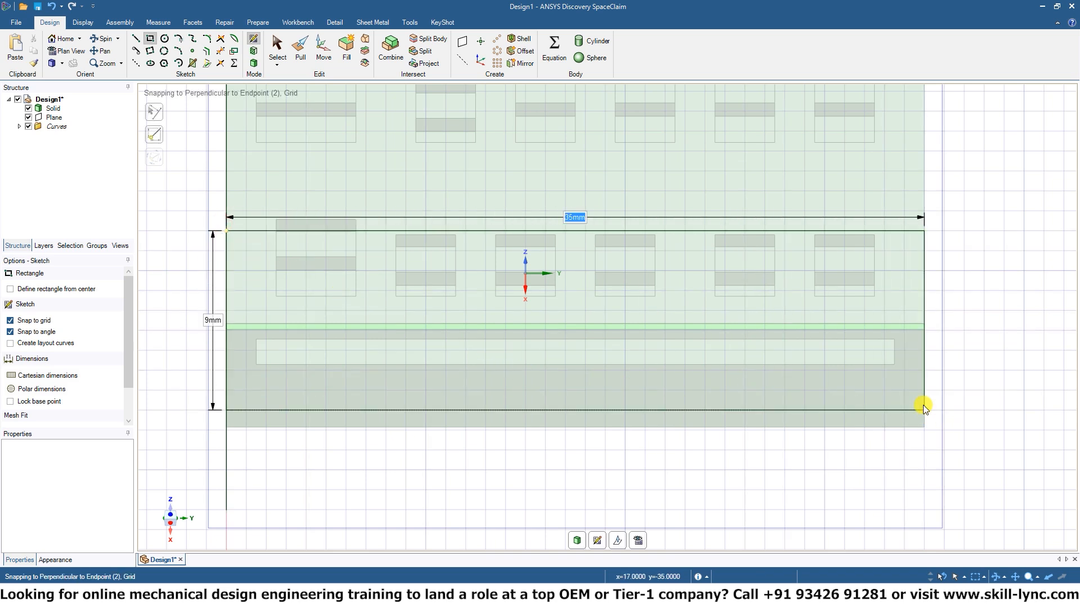
# - Pull the inclined rectangular face about 17 mm through the block as added material, and undo the pull
pyautogui.click(299, 49)
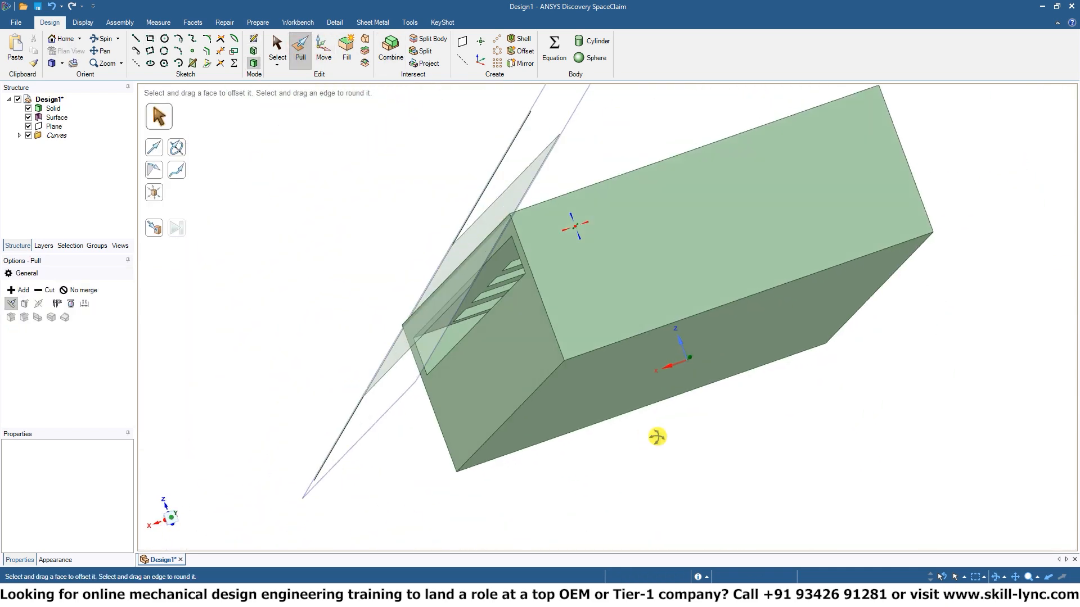
pyautogui.click(448, 282)
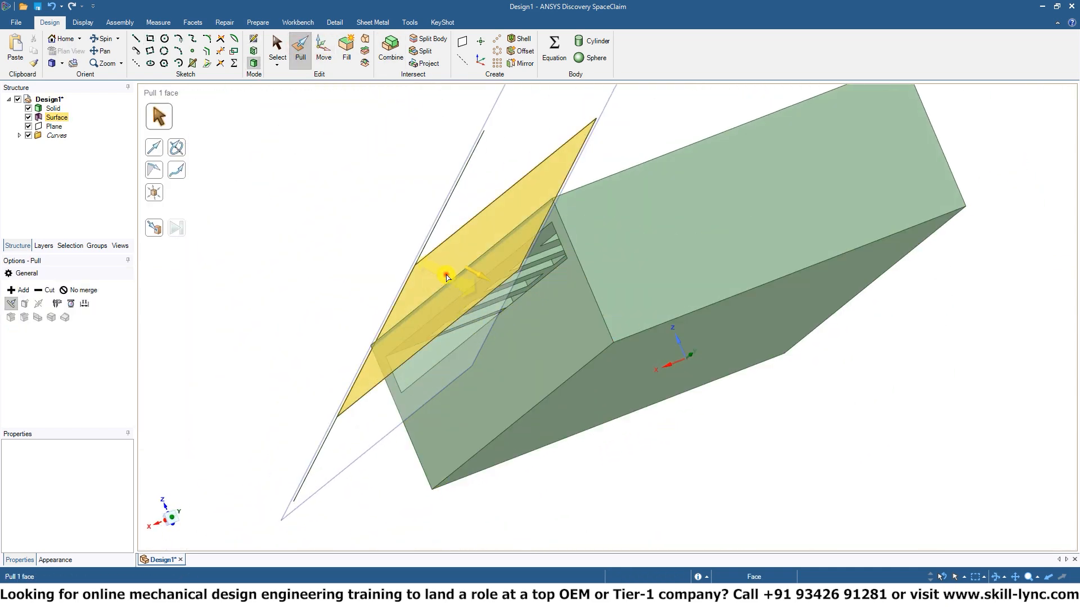
pyautogui.click(446, 277)
pyautogui.moveTo(646, 330); pyautogui.dragTo(500, 249, button='middle')
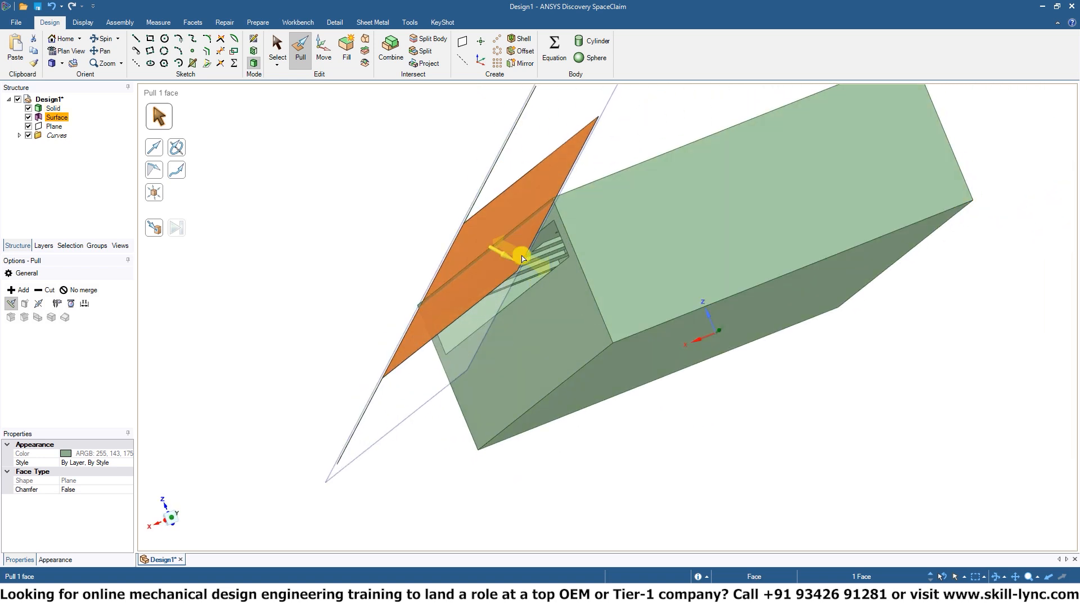
pyautogui.moveTo(489, 253); pyautogui.dragTo(797, 397)
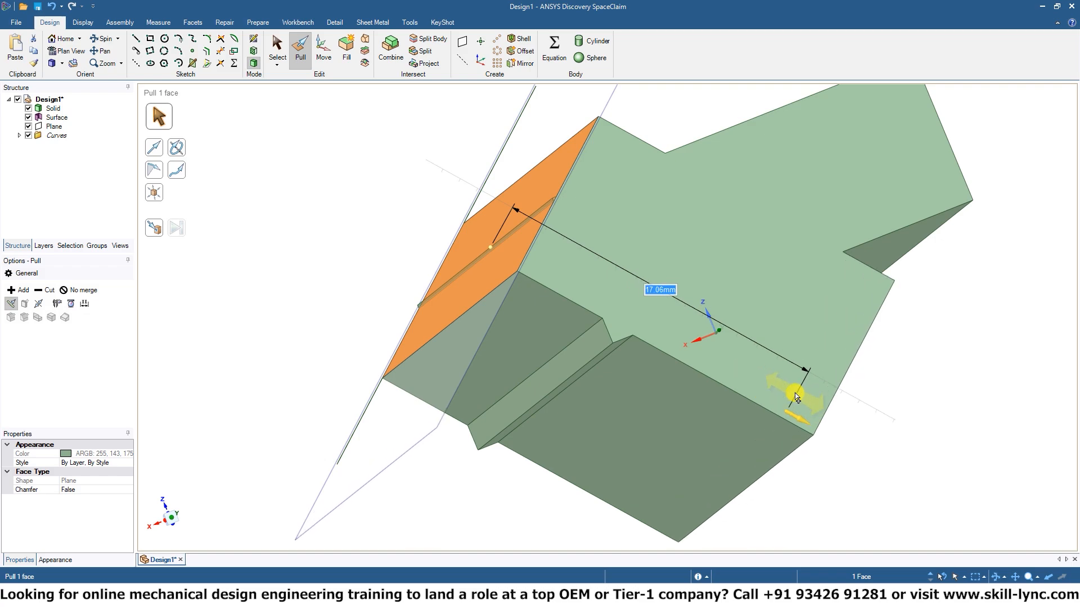
pyautogui.moveTo(797, 397); pyautogui.dragTo(560, 356, button='middle')
pyautogui.hotkey('ctrl', 'z')
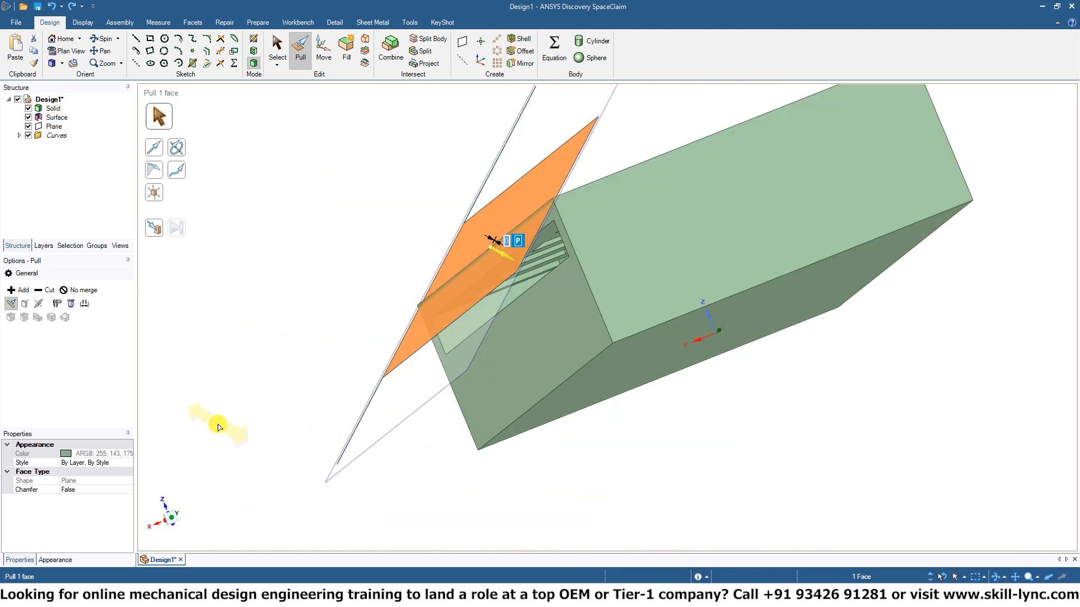
# - Pull the inclined rectangular face about 18 mm through the block with the Cut option
pyautogui.moveTo(236, 330); pyautogui.dragTo(319, 326, button='middle')
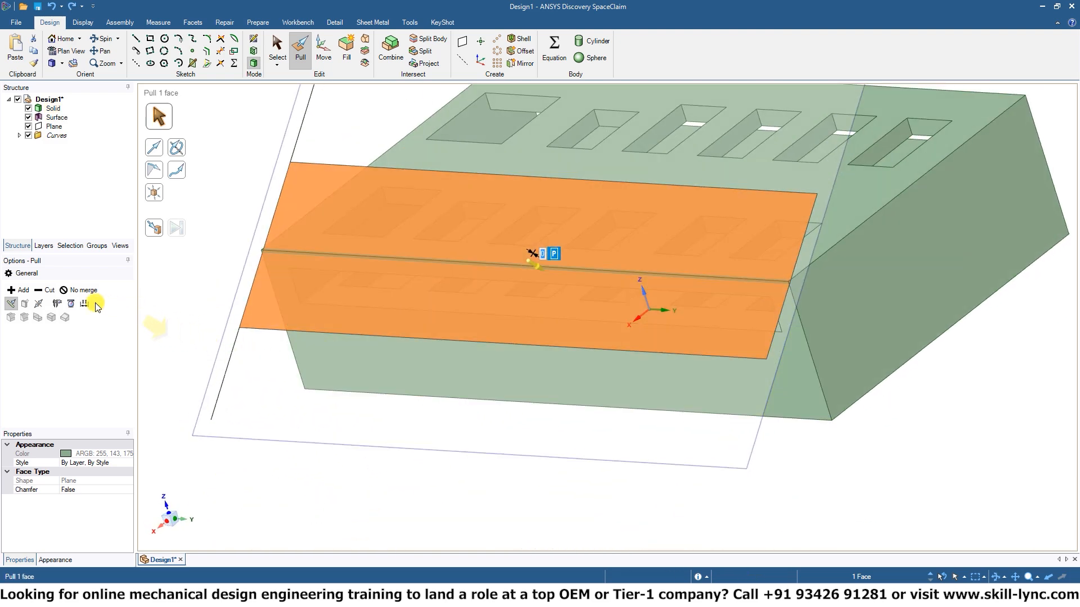
pyautogui.click(43, 290)
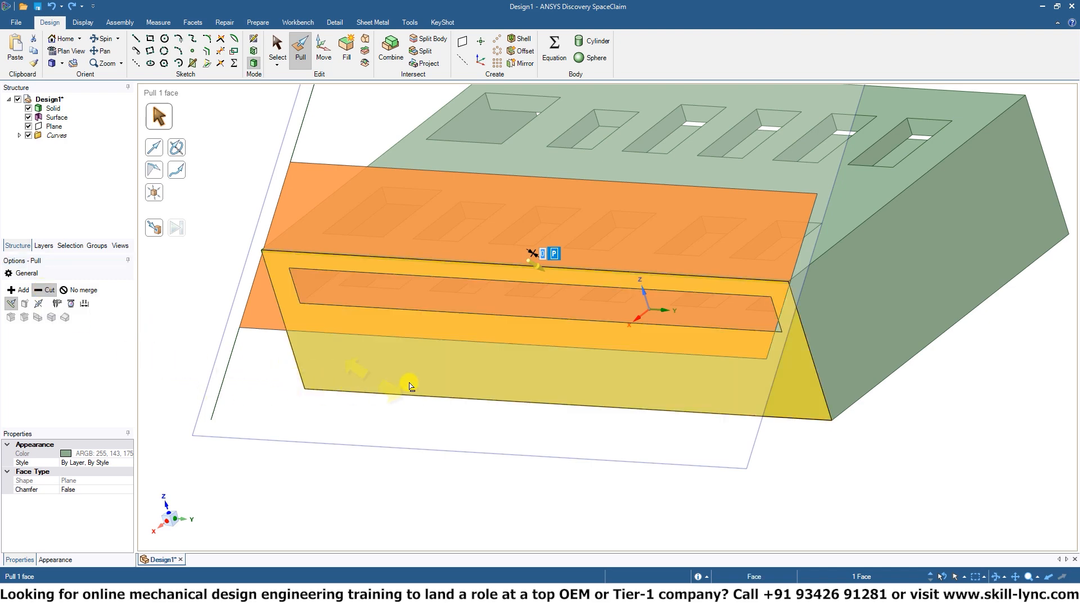
pyautogui.moveTo(410, 381); pyautogui.dragTo(338, 349, button='middle')
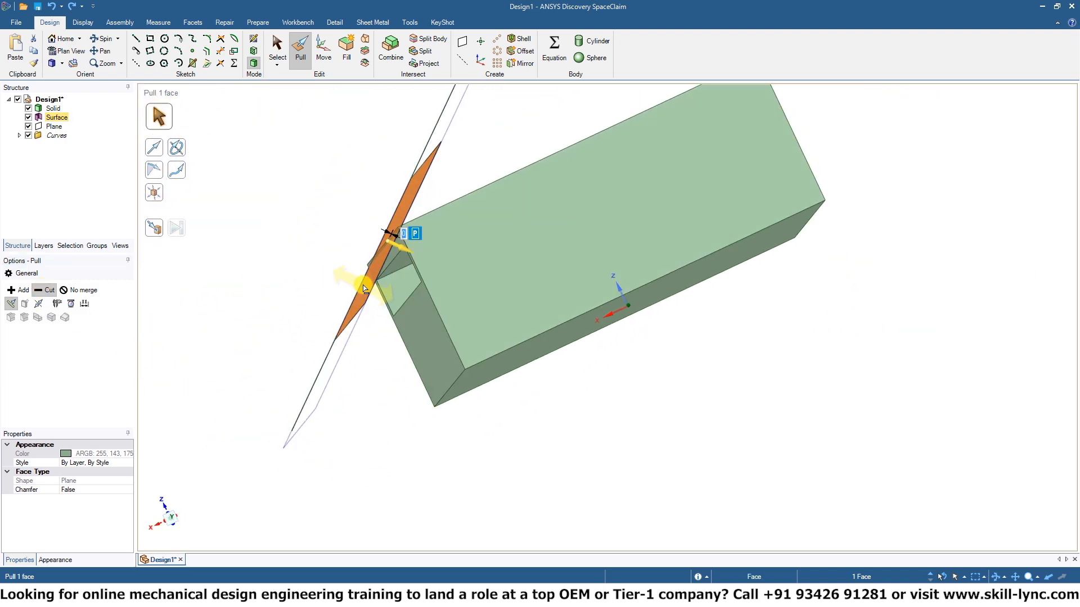
pyautogui.moveTo(365, 289); pyautogui.dragTo(718, 379)
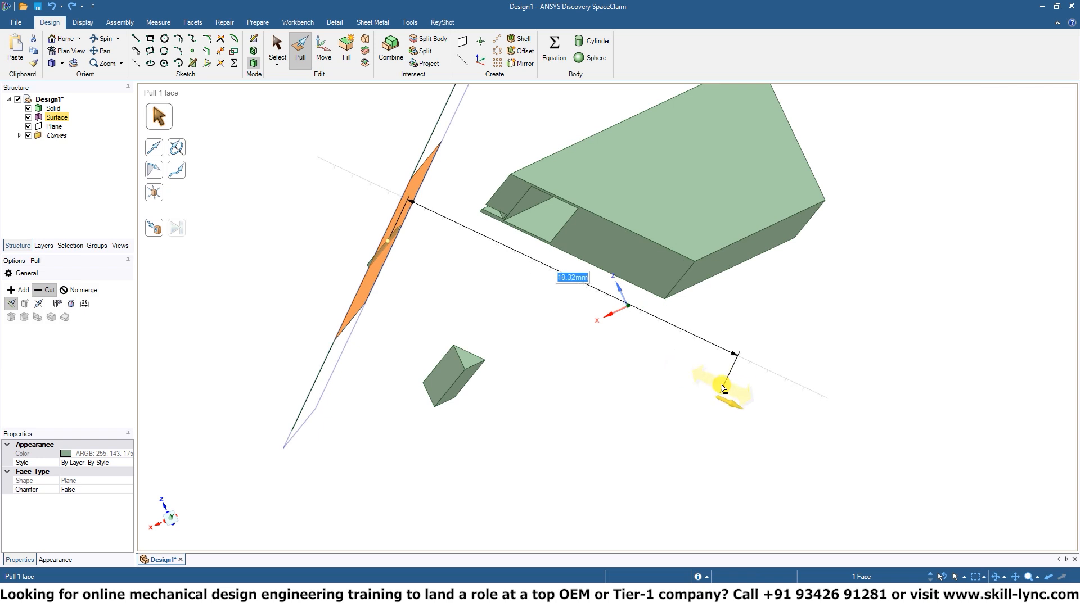
pyautogui.moveTo(564, 324); pyautogui.dragTo(706, 362)
pyautogui.moveTo(706, 363); pyautogui.dragTo(542, 361, button='middle')
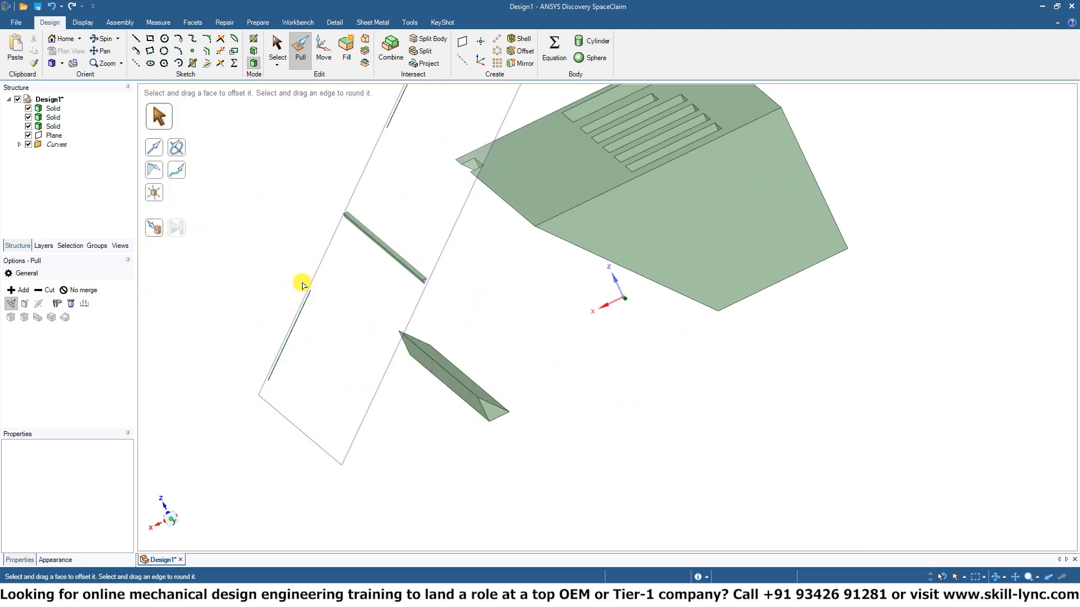
# - Check the sliver left at the block's upper edge, and undo the cut and the rectangle on the inclined plane
pyautogui.click(346, 217)
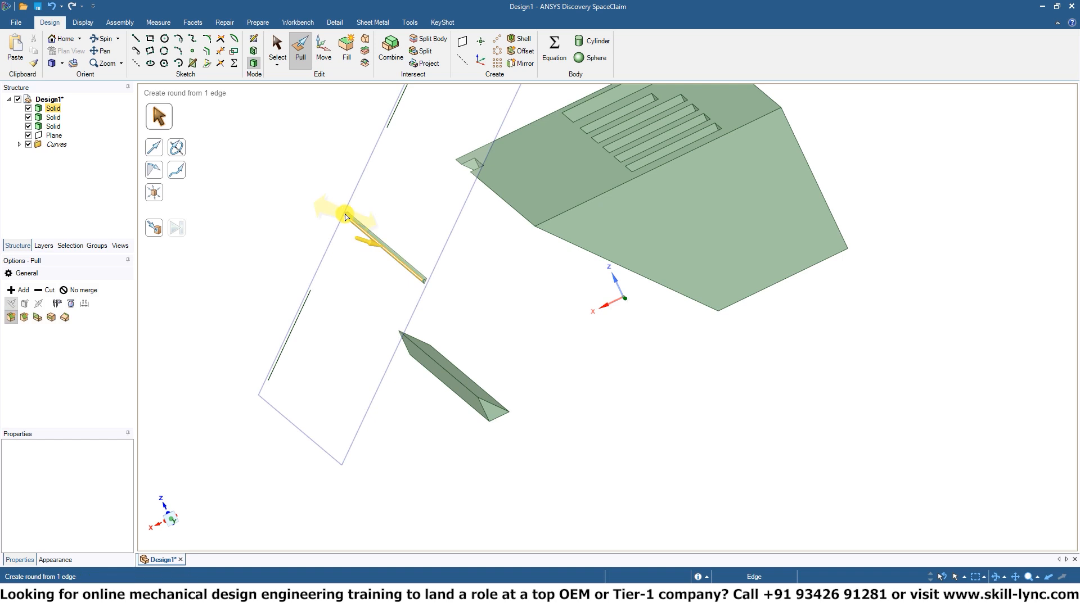
pyautogui.click(482, 217)
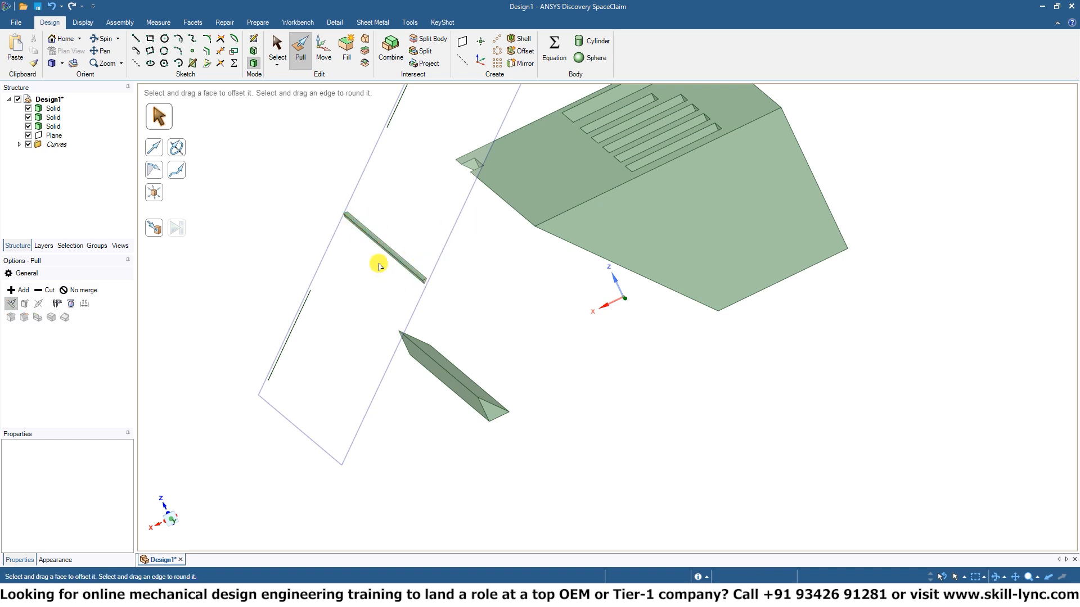
pyautogui.click(406, 276)
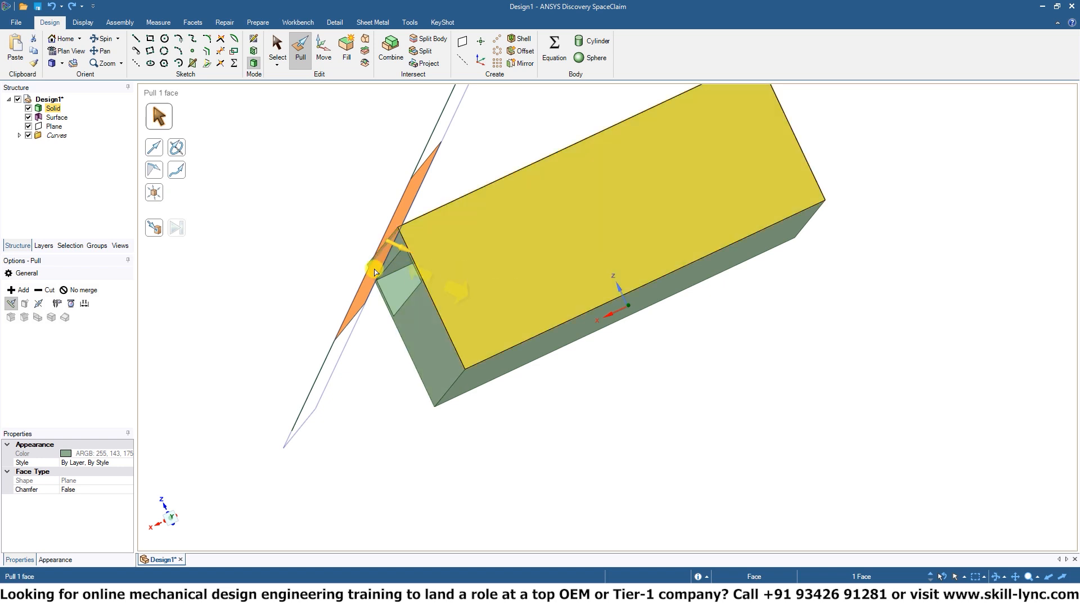
pyautogui.moveTo(338, 294); pyautogui.dragTo(368, 301, button='middle')
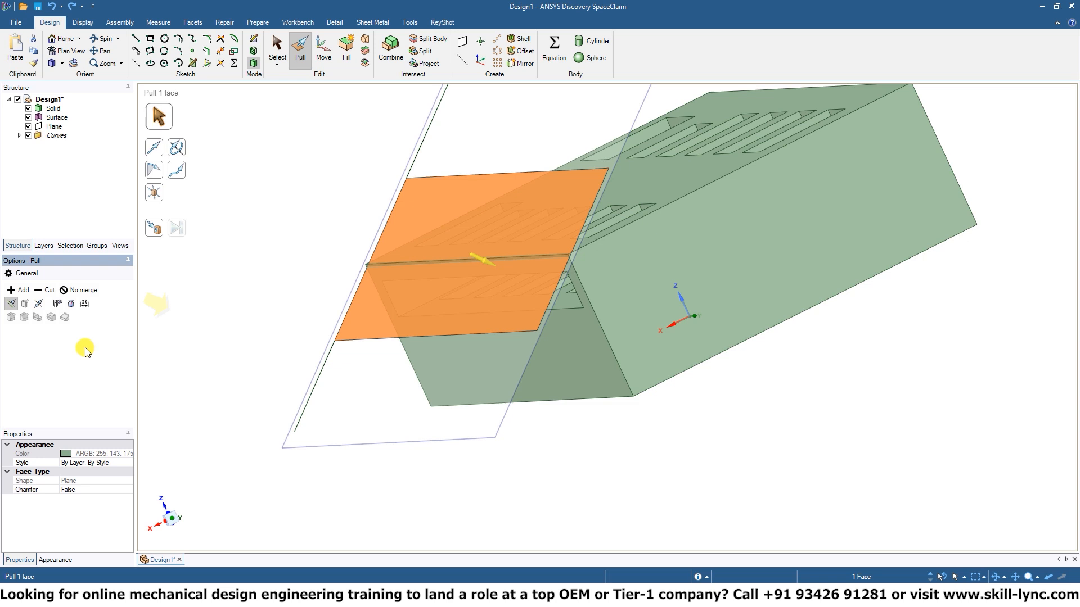
pyautogui.hotkey('ctrl', 'z')
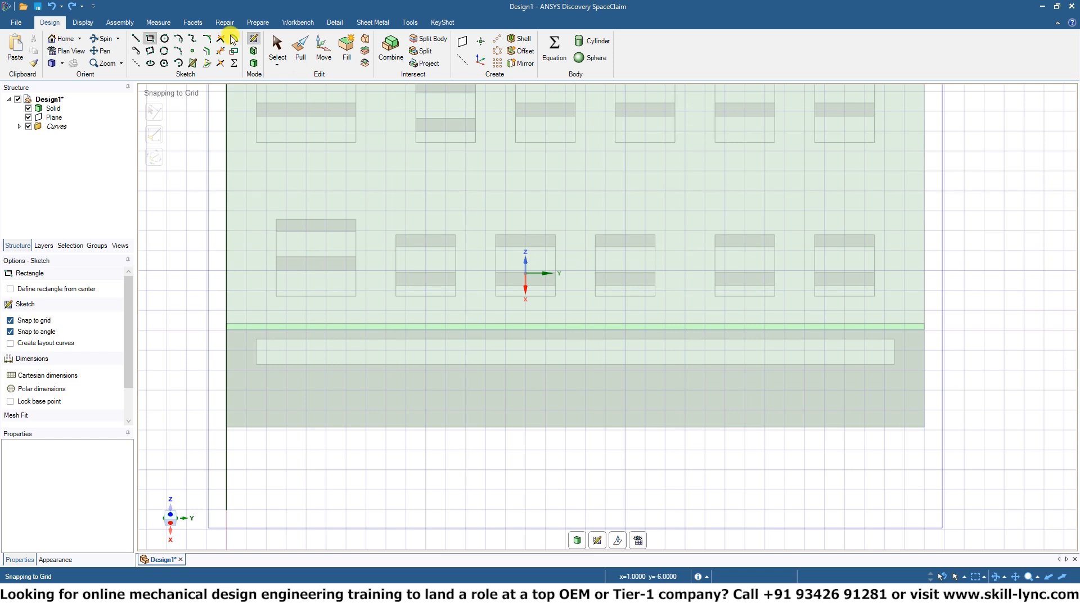
# - Delete the solid block, the inclined plane and the curves from the design
pyautogui.click(274, 56)
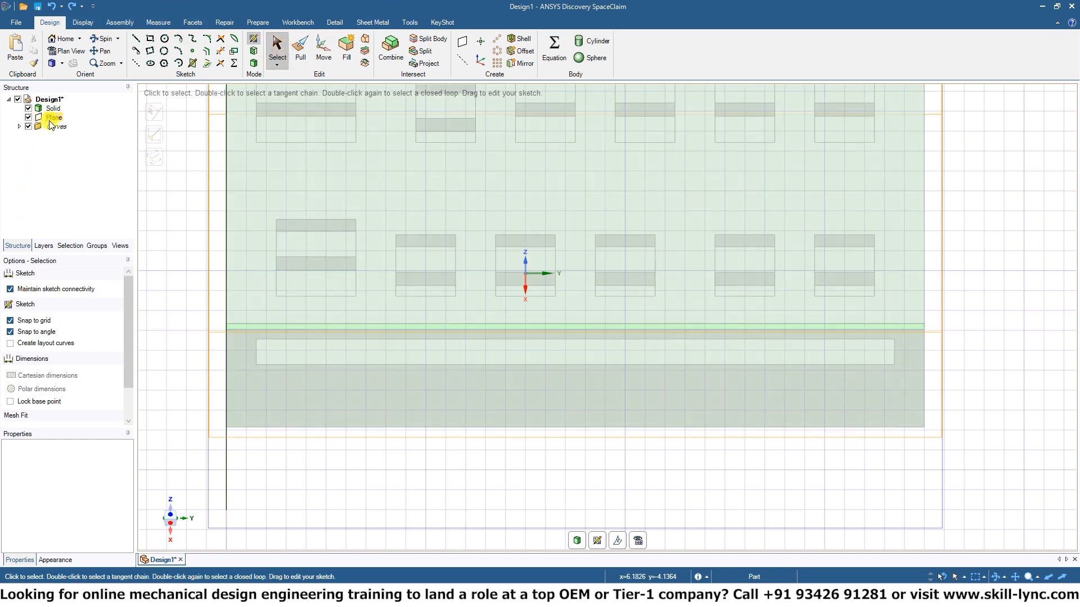
pyautogui.click(51, 108)
pyautogui.keyDown('shift'); pyautogui.click(59, 127); pyautogui.keyUp('shift')
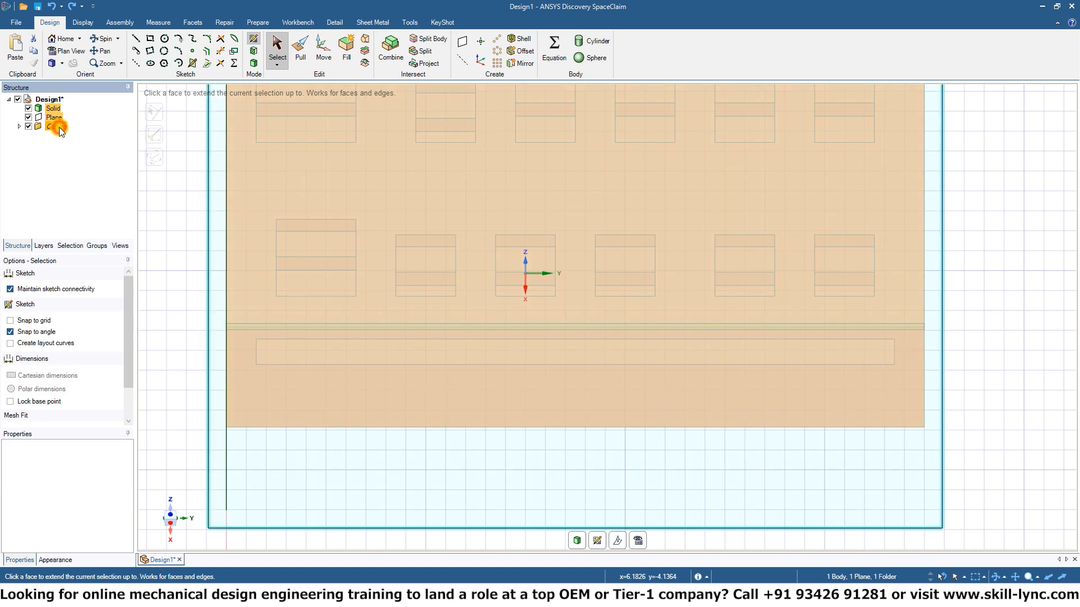
pyautogui.press('Delete')
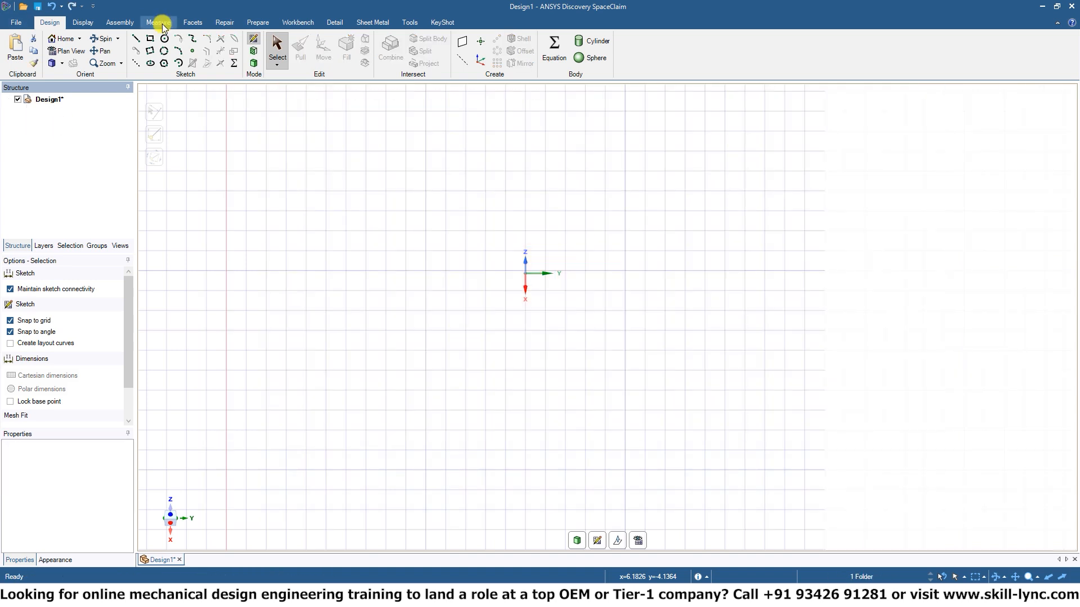
# - Start a new sketch on the horizontal XY plane and draw a six-sided polygon centred on the origin
pyautogui.click(165, 504)
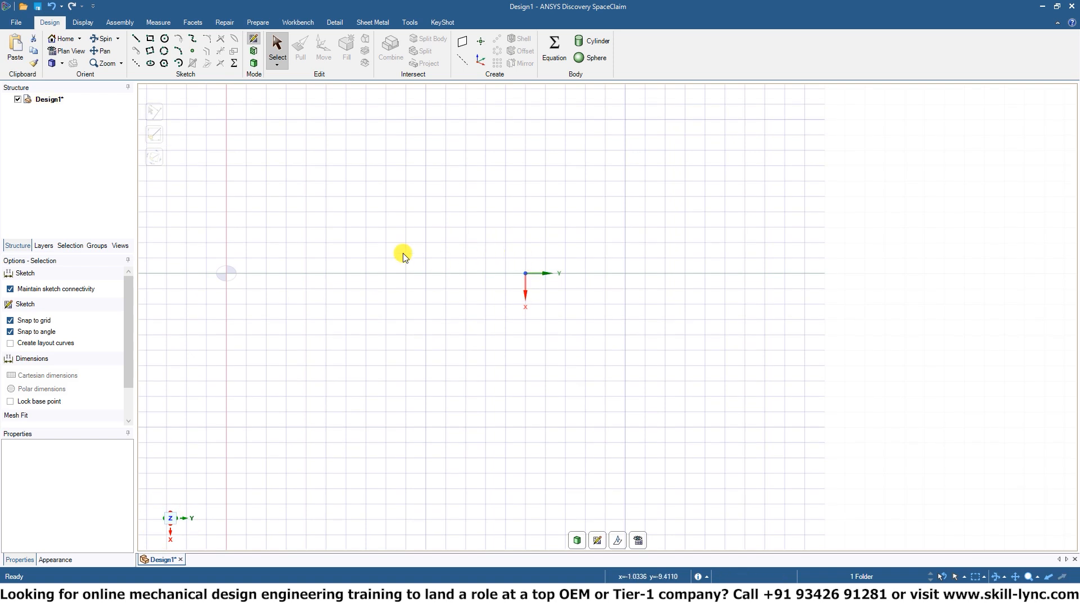
pyautogui.click(253, 65)
pyautogui.click(252, 44)
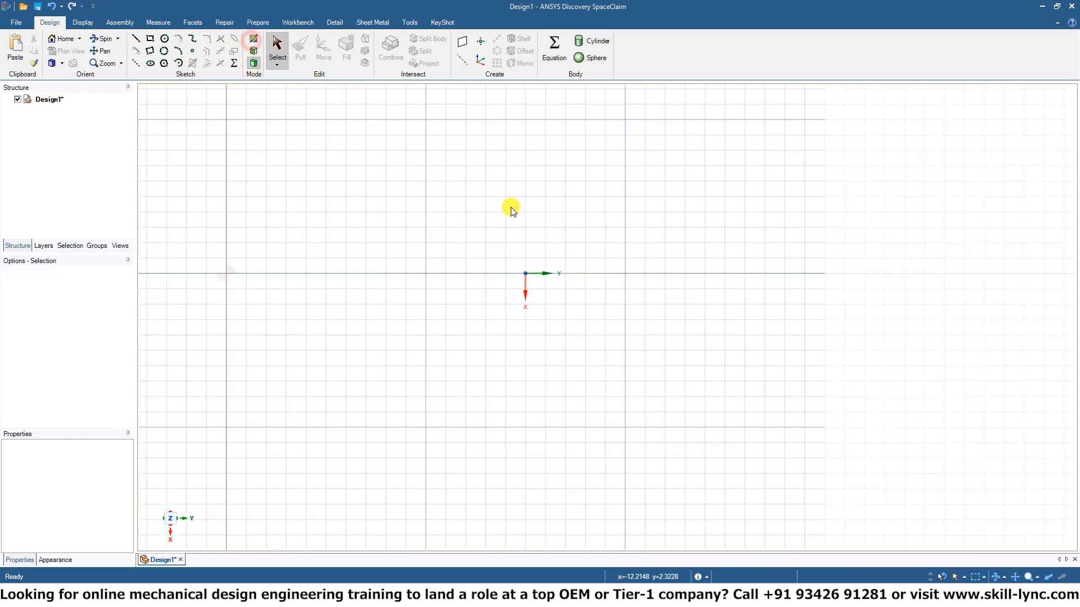
pyautogui.keyDown('ctrl'); pyautogui.moveTo(436, 298); pyautogui.dragTo(467, 334, button='middle'); pyautogui.keyUp('ctrl')
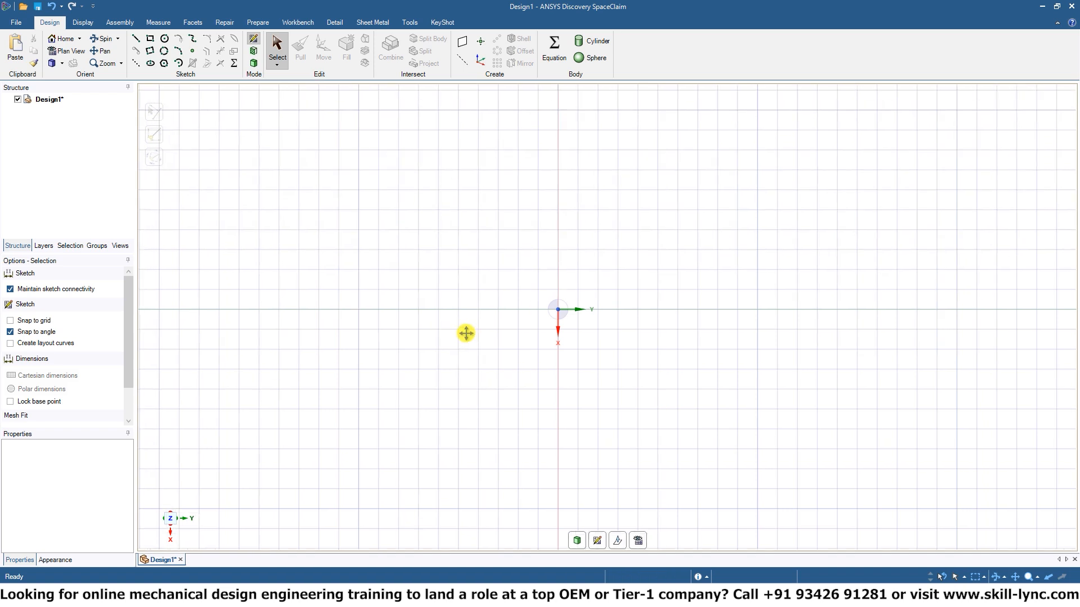
pyautogui.click(163, 64)
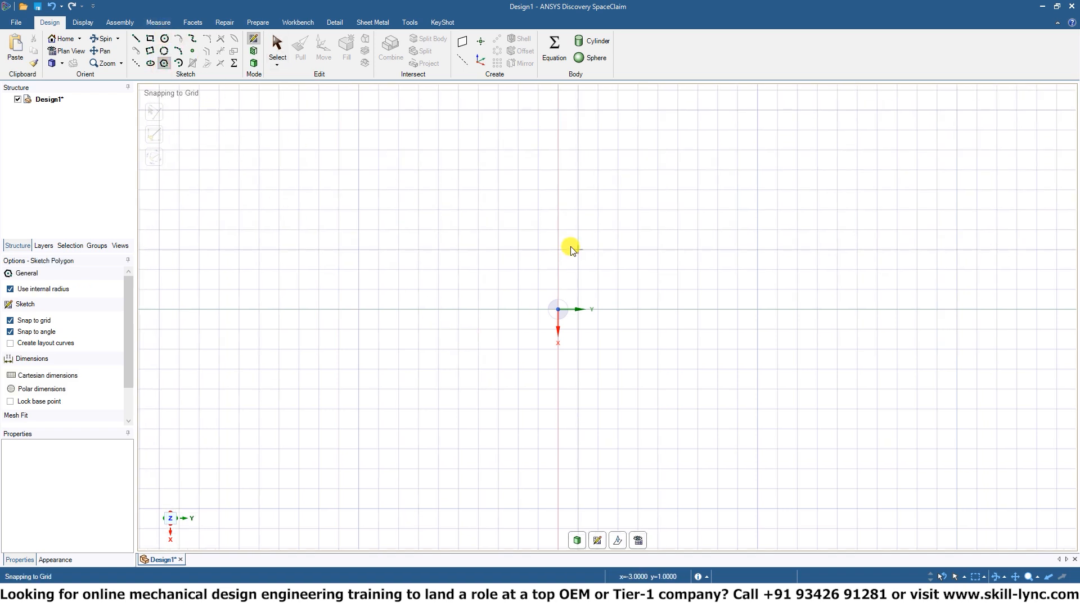
pyautogui.click(558, 309)
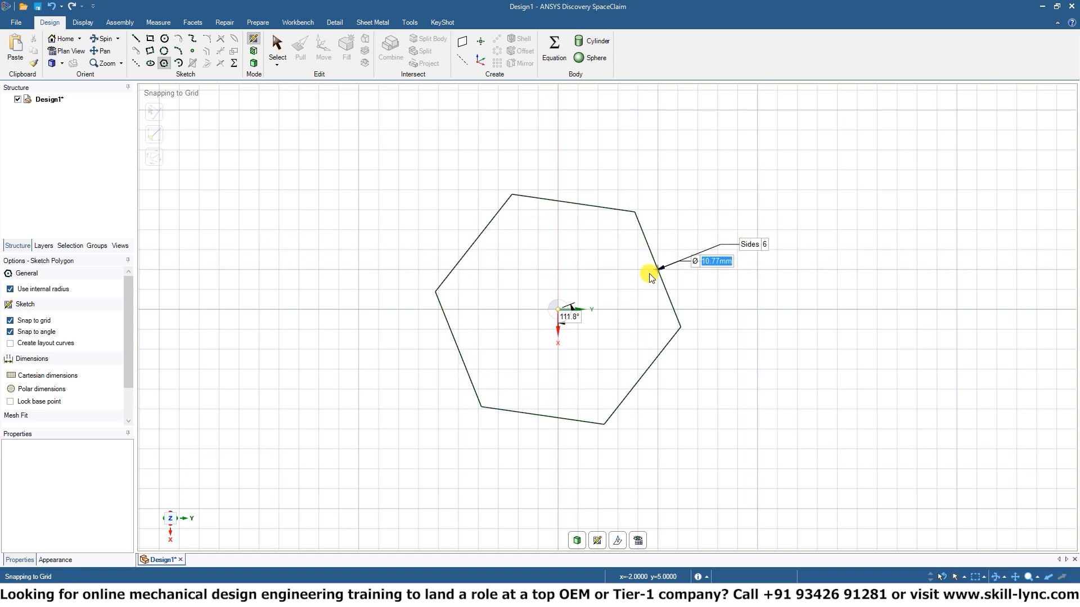
pyautogui.click(633, 272)
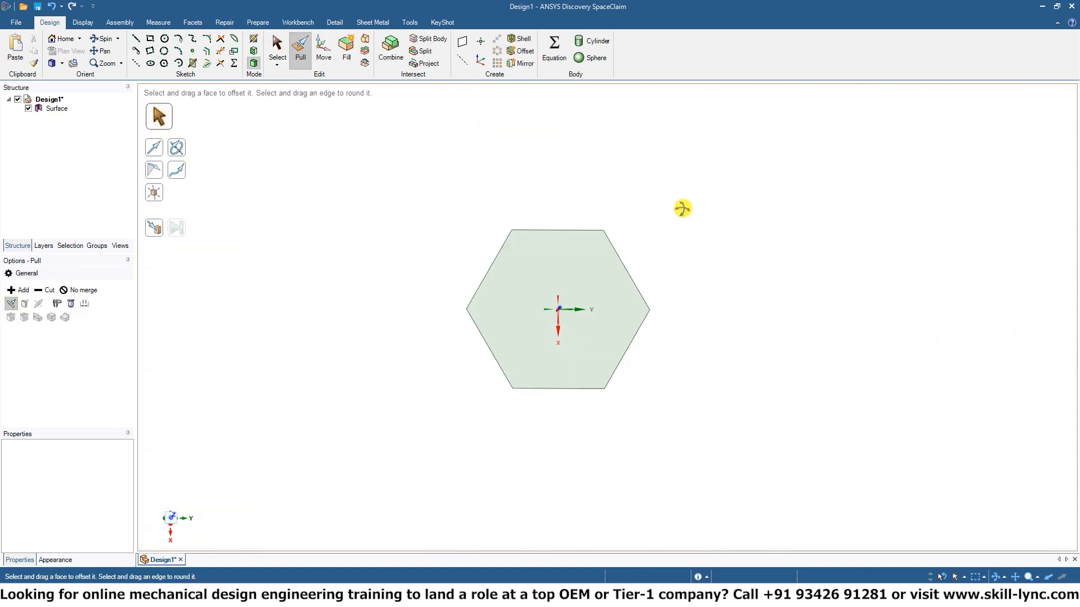
# - Pull the hexagonal face upward into a solid bolt head
pyautogui.click(587, 307)
pyautogui.moveTo(587, 307); pyautogui.dragTo(586, 259)
pyautogui.click(681, 255)
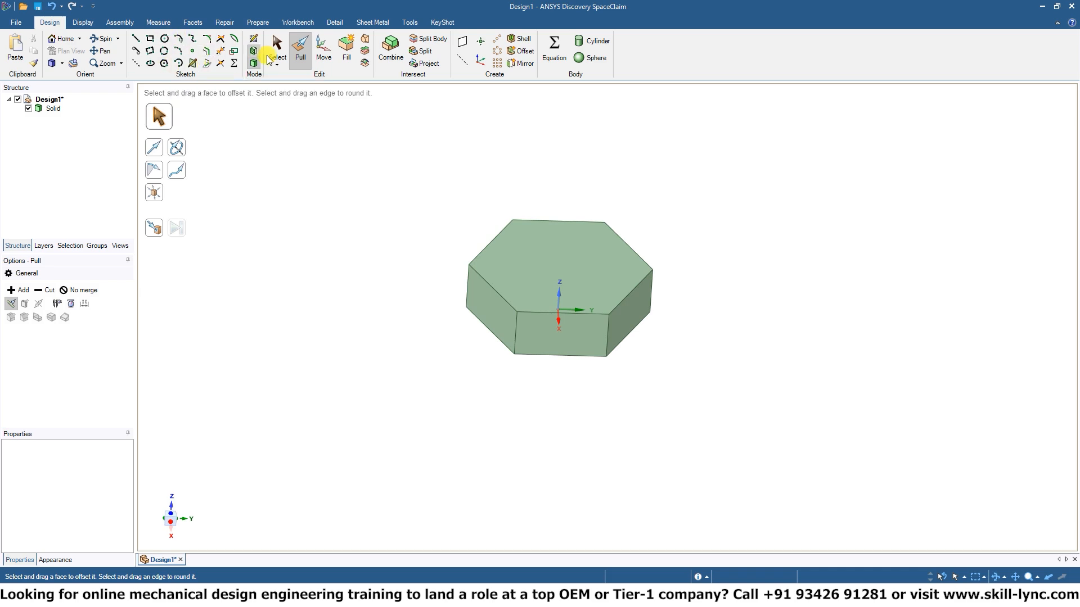
# - Sketch a circle about 4.62 mm in diameter at the centre of the hexagonal head's upper face
pyautogui.click(253, 39)
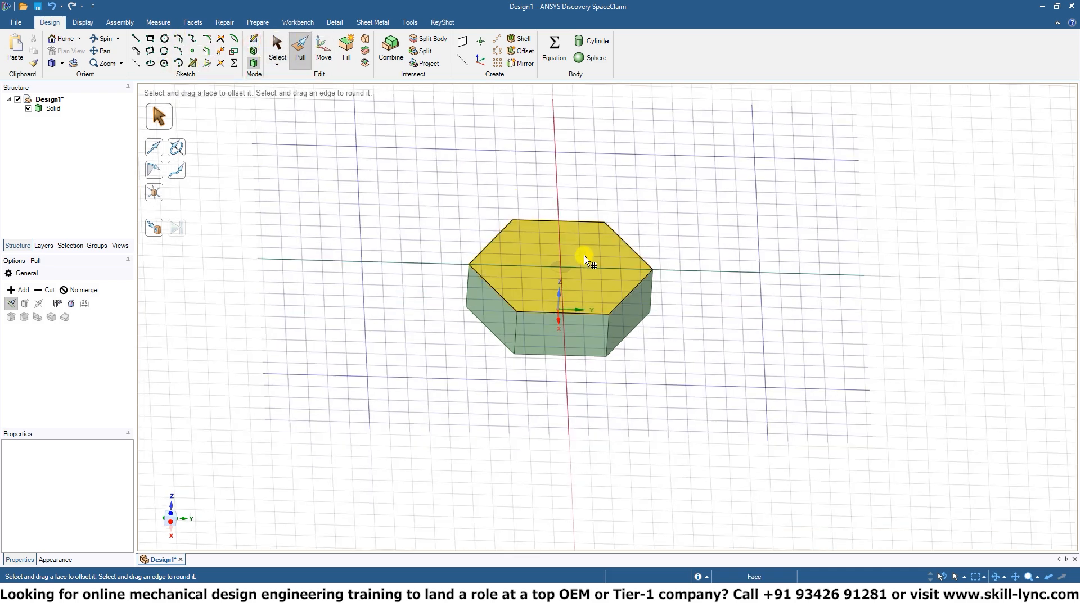
pyautogui.click(595, 267)
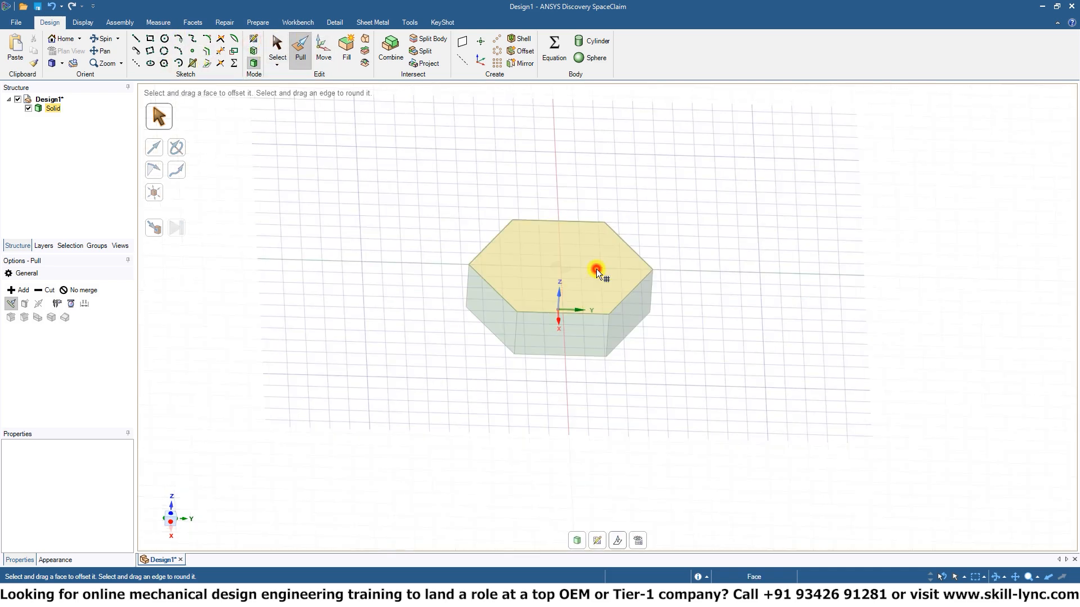
pyautogui.click(162, 40)
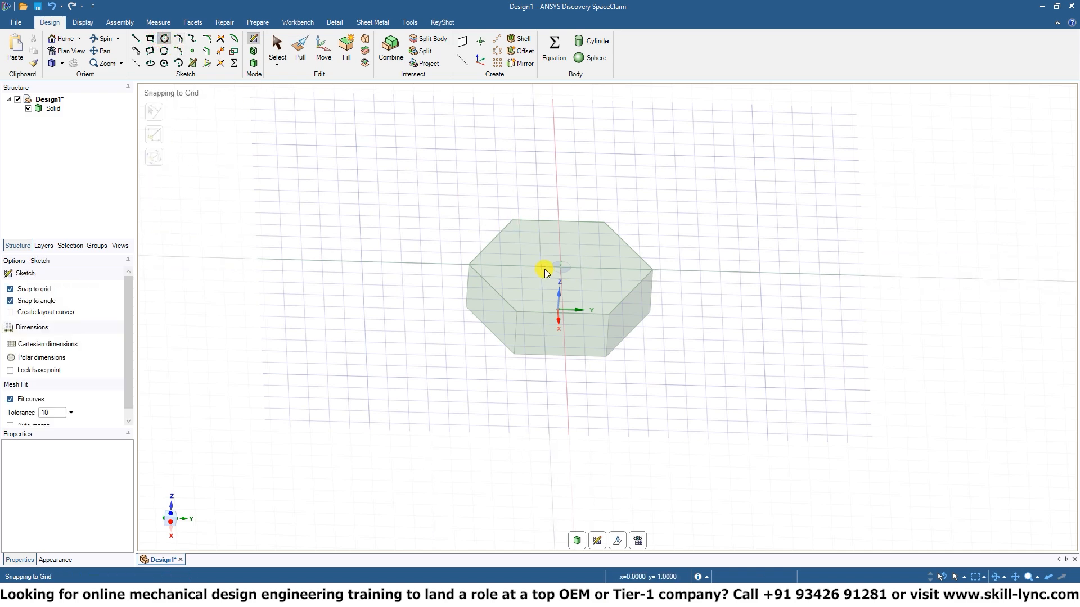
pyautogui.click(563, 267)
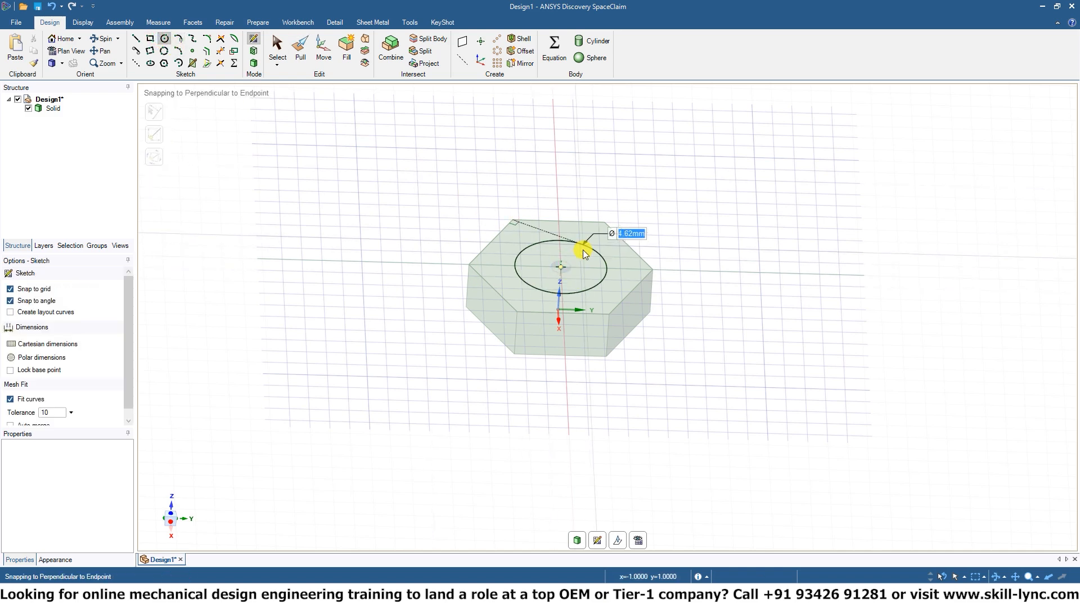
pyautogui.click(586, 292)
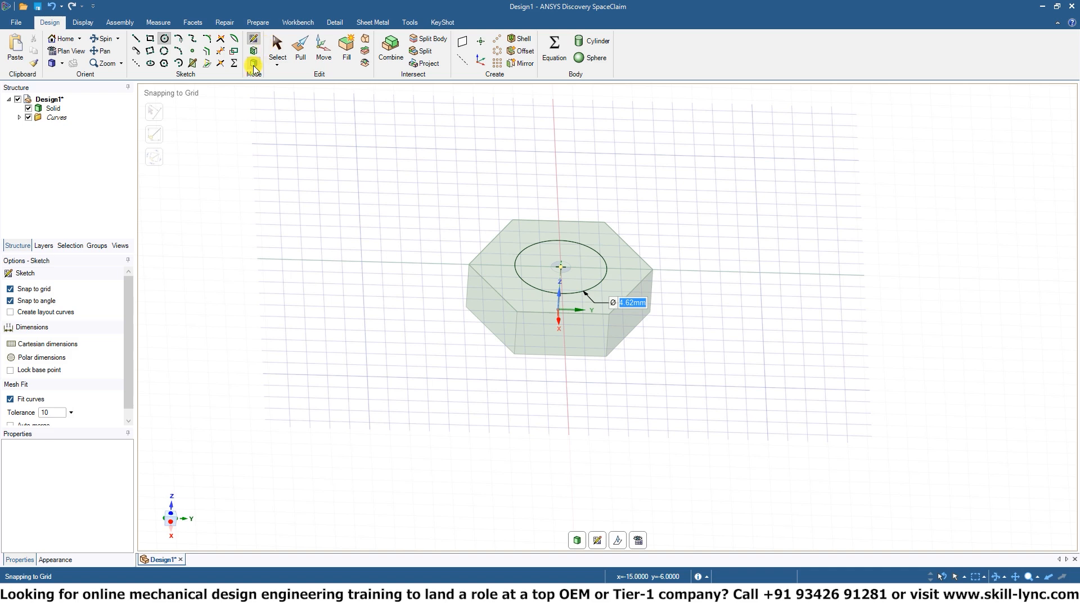
# - Pull the circle upward from the hexagonal head to form the bolt's cylindrical shank
pyautogui.click(306, 53)
pyautogui.click(551, 267)
pyautogui.moveTo(551, 267); pyautogui.dragTo(555, 135)
pyautogui.moveTo(641, 234); pyautogui.dragTo(726, 304, button='middle')
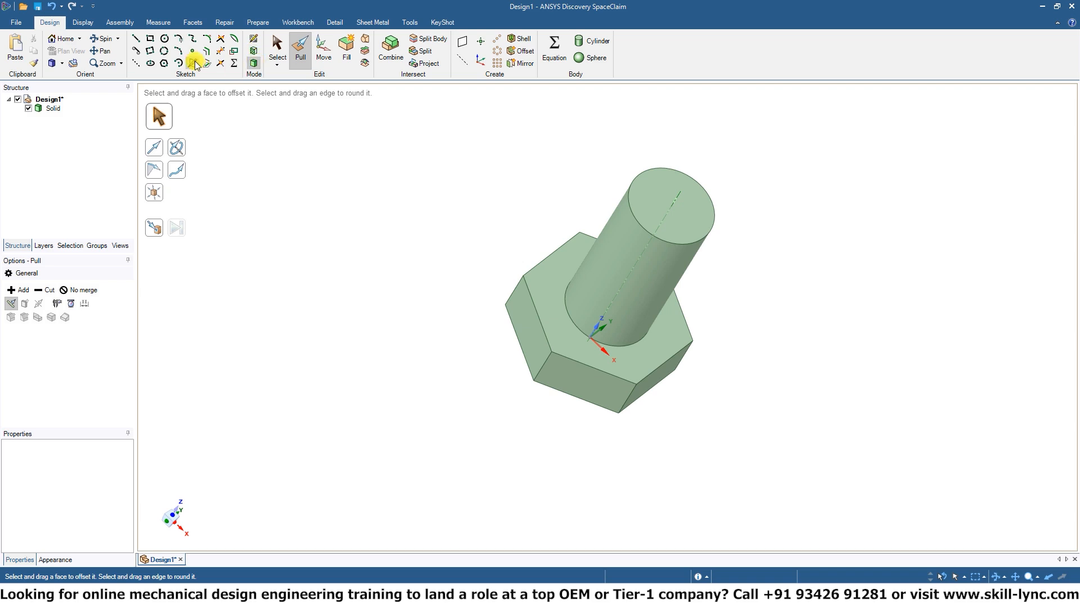
# - Sketch a six-sided polygon about 10.35 mm in diameter on the shank's free end face, centred on the shank axis
pyautogui.click(251, 42)
pyautogui.click(650, 202)
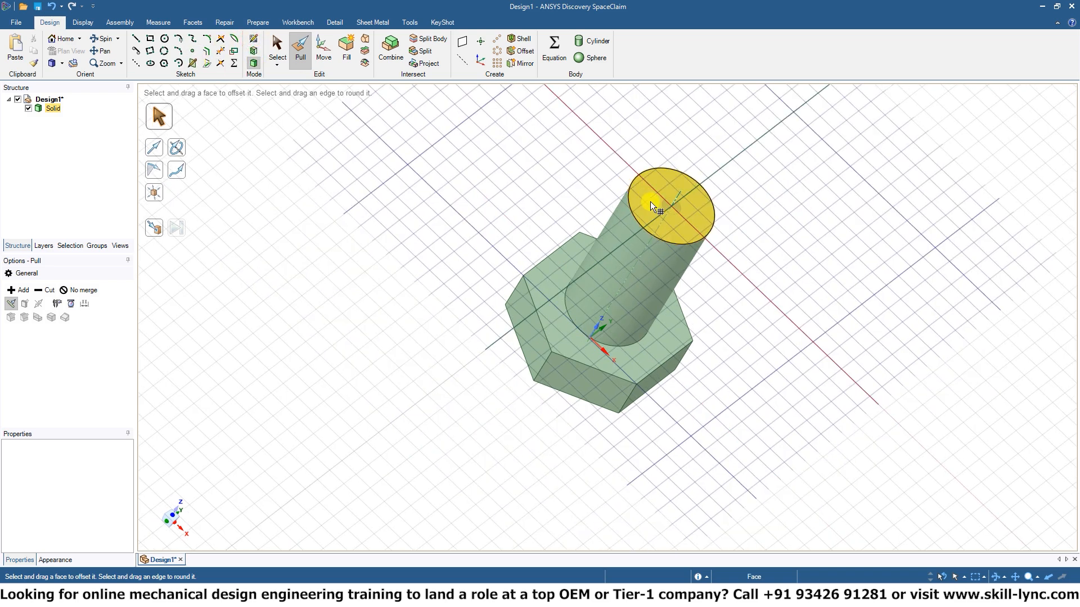
pyautogui.click(164, 63)
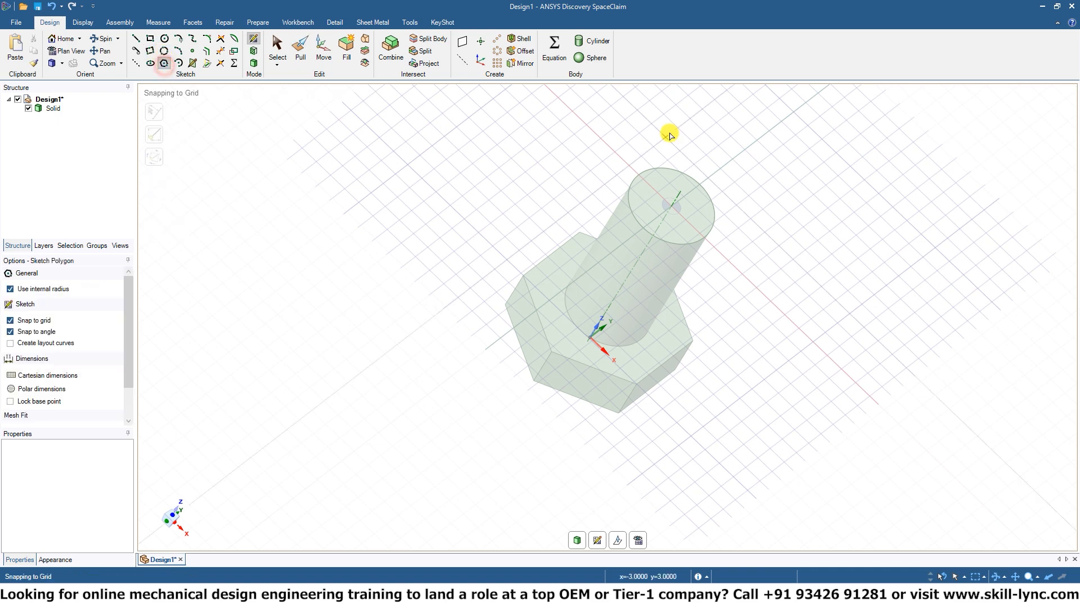
pyautogui.click(681, 198)
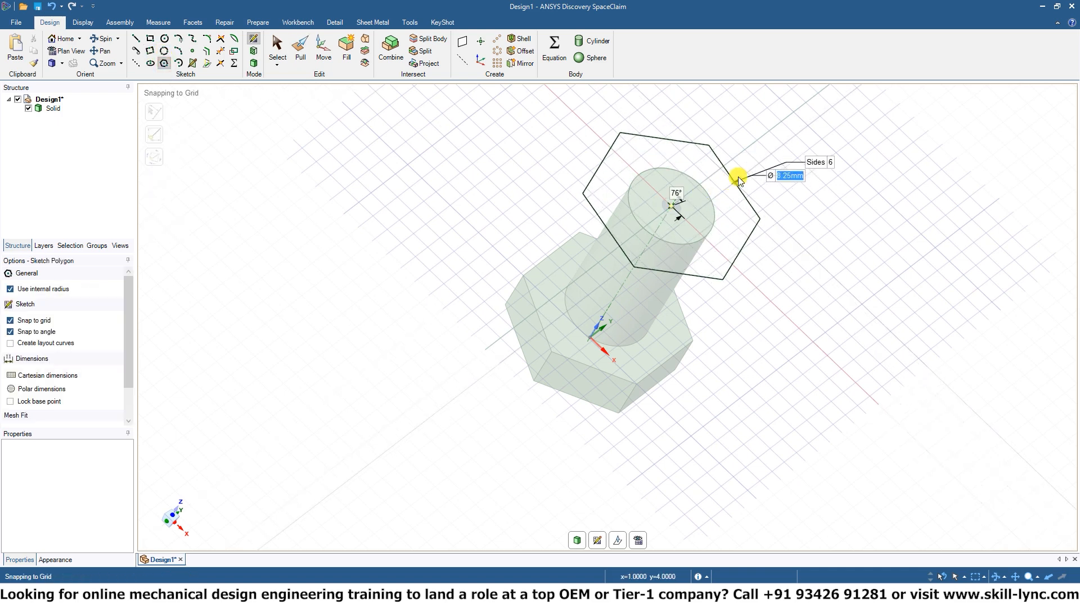
pyautogui.click(748, 172)
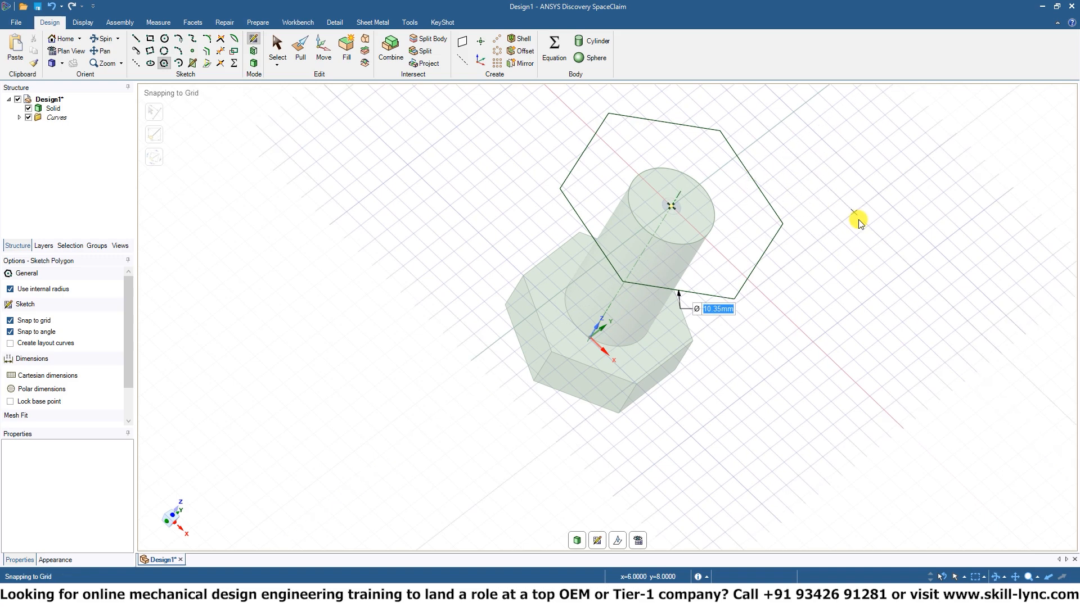
pyautogui.moveTo(855, 219)
pyautogui.mouseDown(button='middle')
pyautogui.moveTo(778, 255)
pyautogui.moveTo(824, 241)
pyautogui.mouseUp(button='middle')
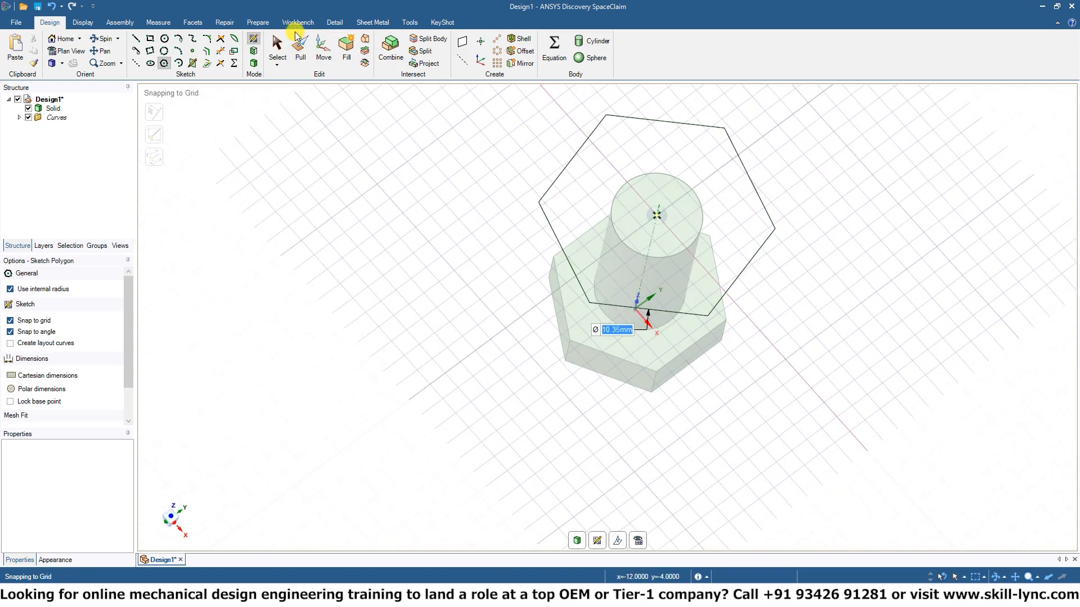
# - Sketch a circle about 4.62 mm in diameter at the polygon's centre, matching the shank's edge
pyautogui.click(163, 40)
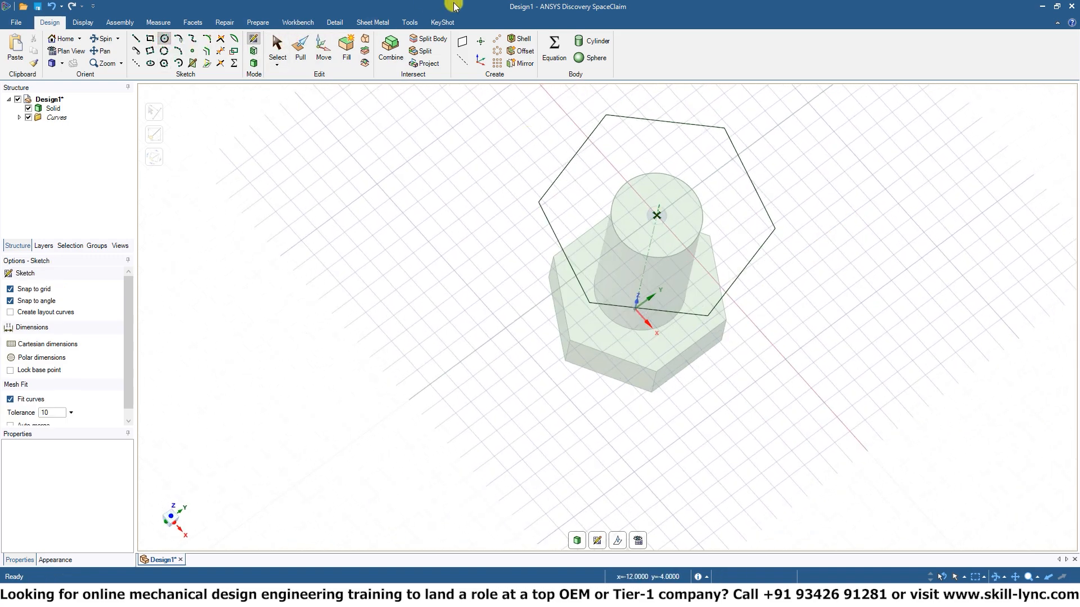
pyautogui.click(656, 214)
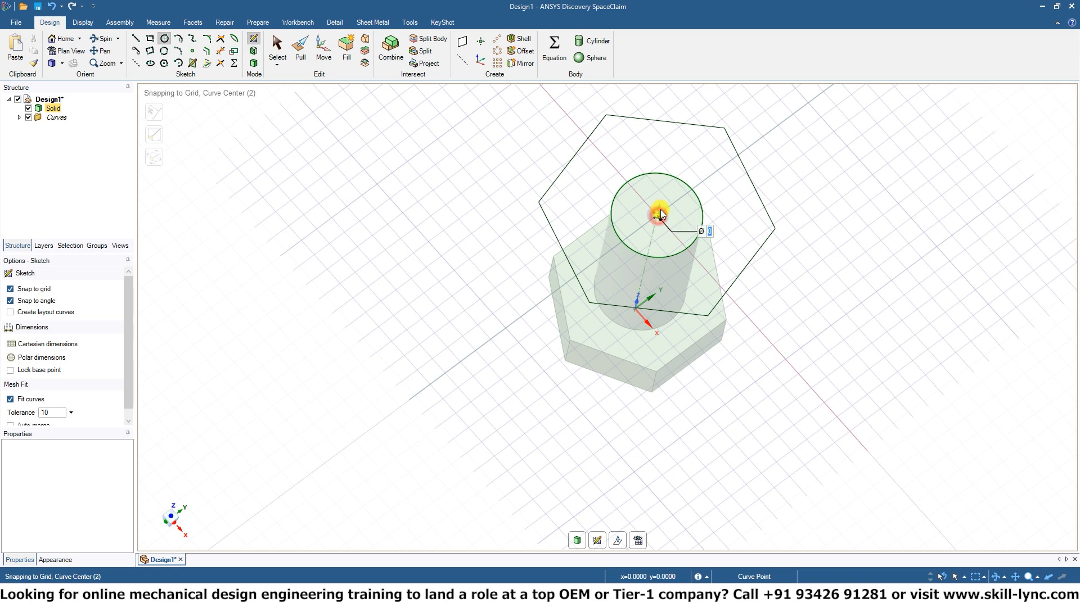
pyautogui.click(709, 196)
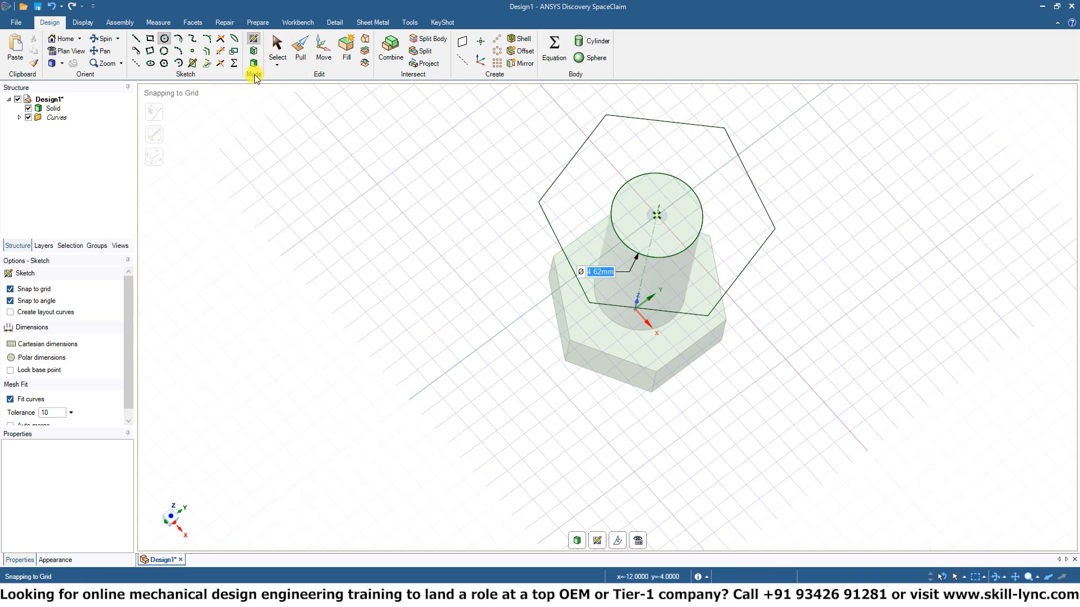
# - Pull the hexagonal surface about 3.1 mm back along the shank towards the bolt head, forming a solid hexagonal nut
pyautogui.click(300, 50)
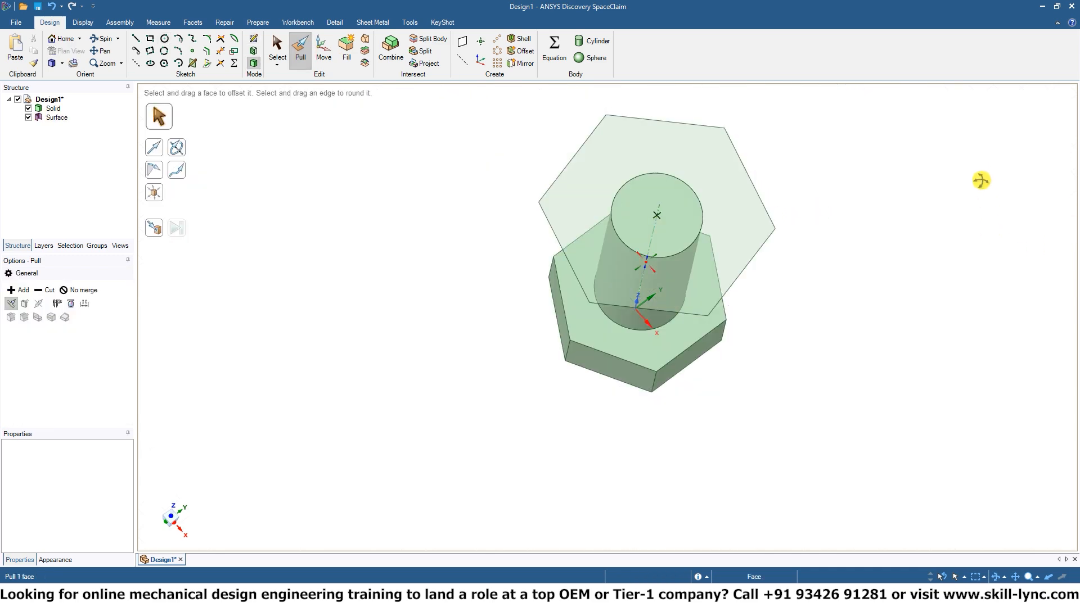
pyautogui.click(713, 210)
pyautogui.moveTo(870, 178); pyautogui.dragTo(857, 82, button='middle')
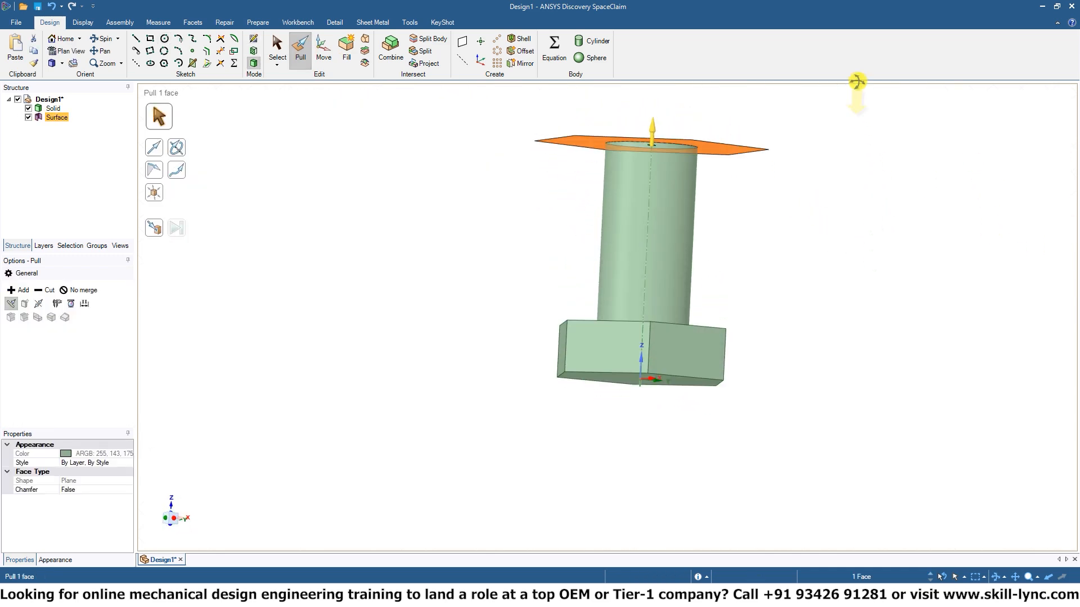
pyautogui.moveTo(759, 113); pyautogui.dragTo(731, 217)
pyautogui.moveTo(848, 337); pyautogui.dragTo(1017, 103, button='middle')
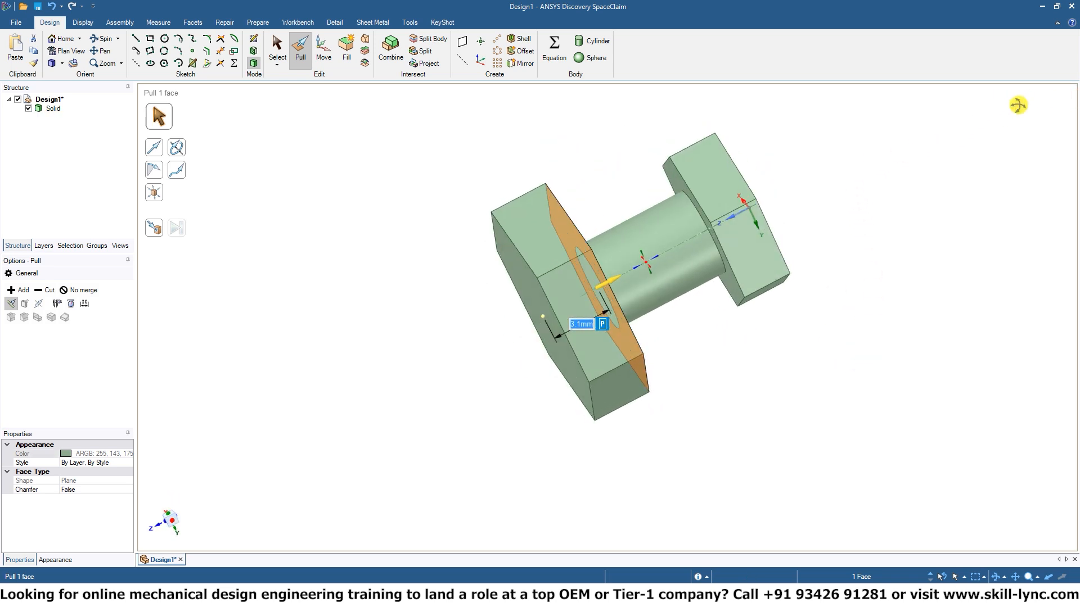
pyautogui.click(952, 282)
pyautogui.moveTo(800, 359); pyautogui.dragTo(751, 375, button='middle')
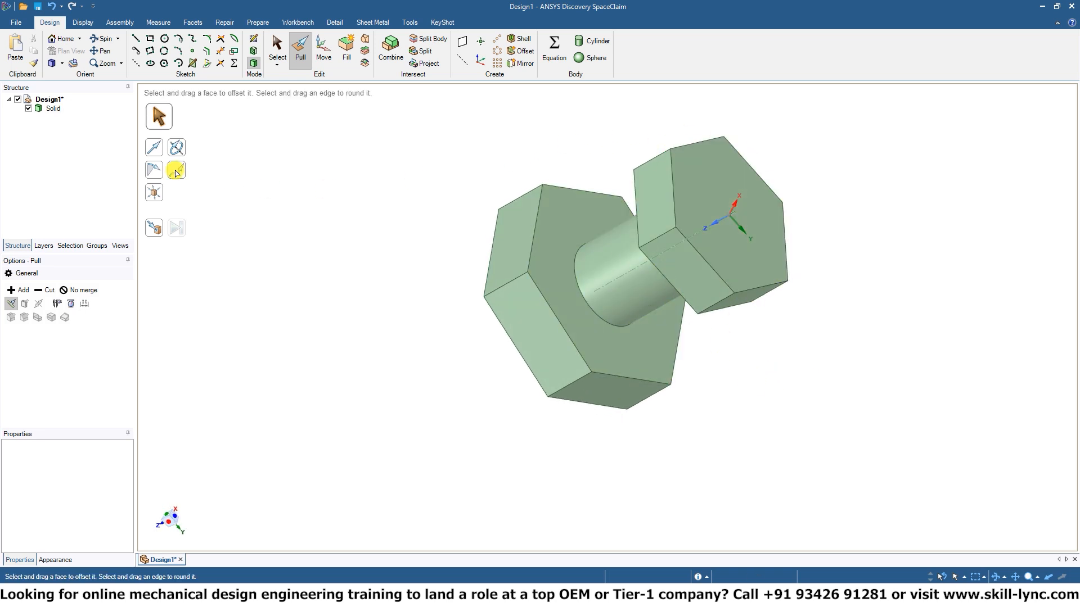
# - Pull the hexagonal surface about 2.11 mm toward the bolt head with No merge to form a separate nut body
pyautogui.click(50, 108)
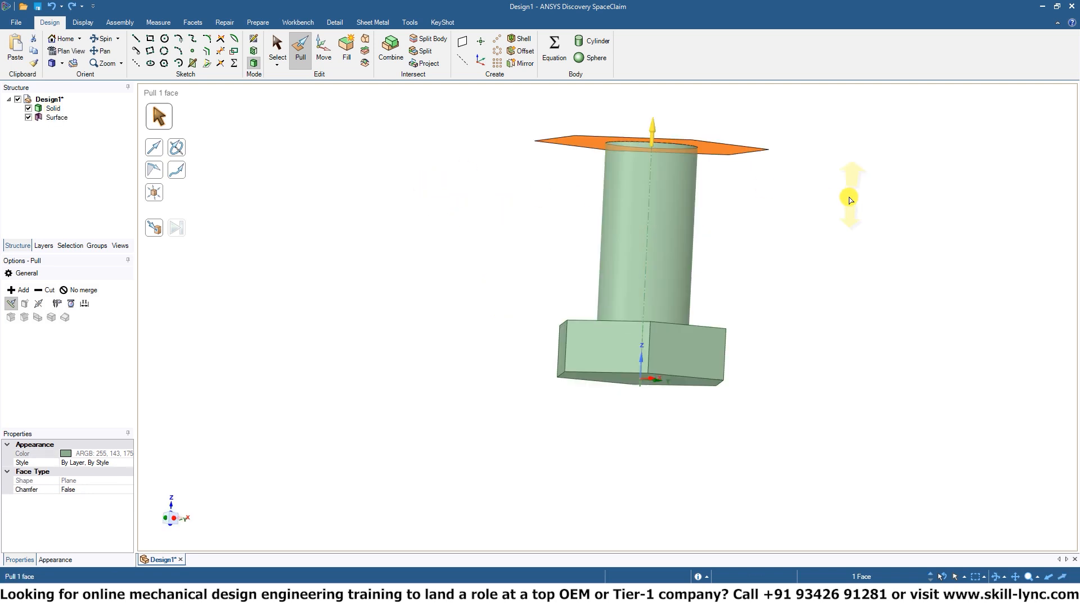
pyautogui.moveTo(849, 193); pyautogui.dragTo(880, 310, button='middle')
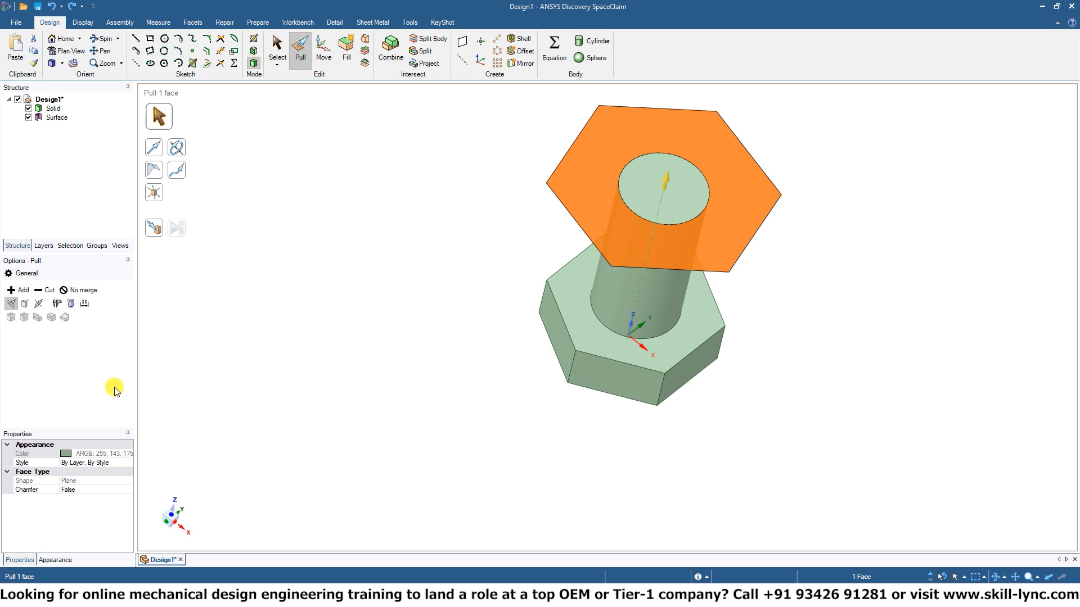
pyautogui.click(91, 295)
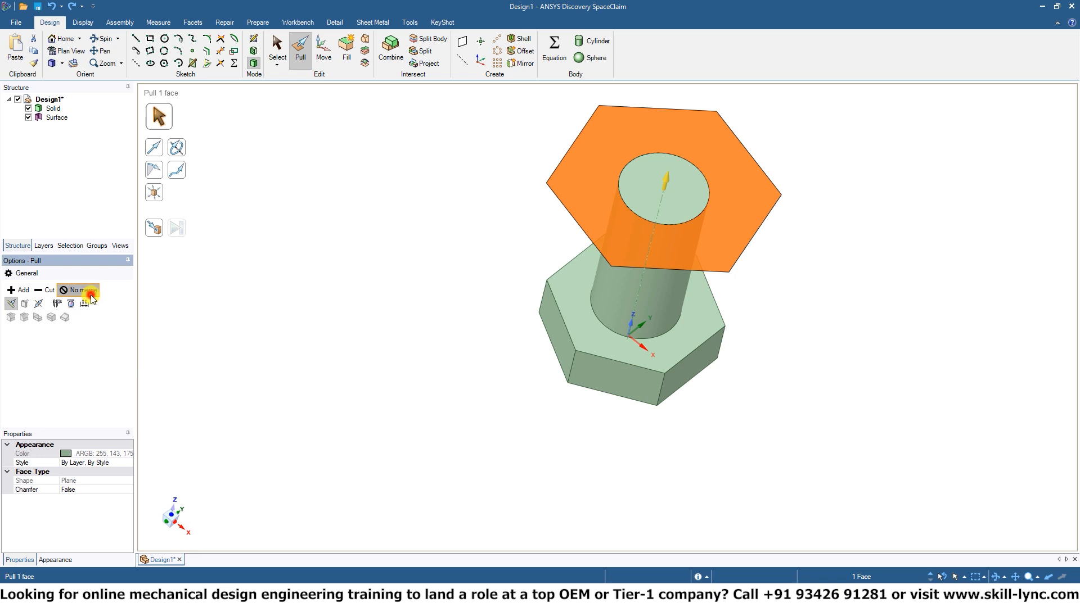
pyautogui.moveTo(632, 236); pyautogui.dragTo(634, 266)
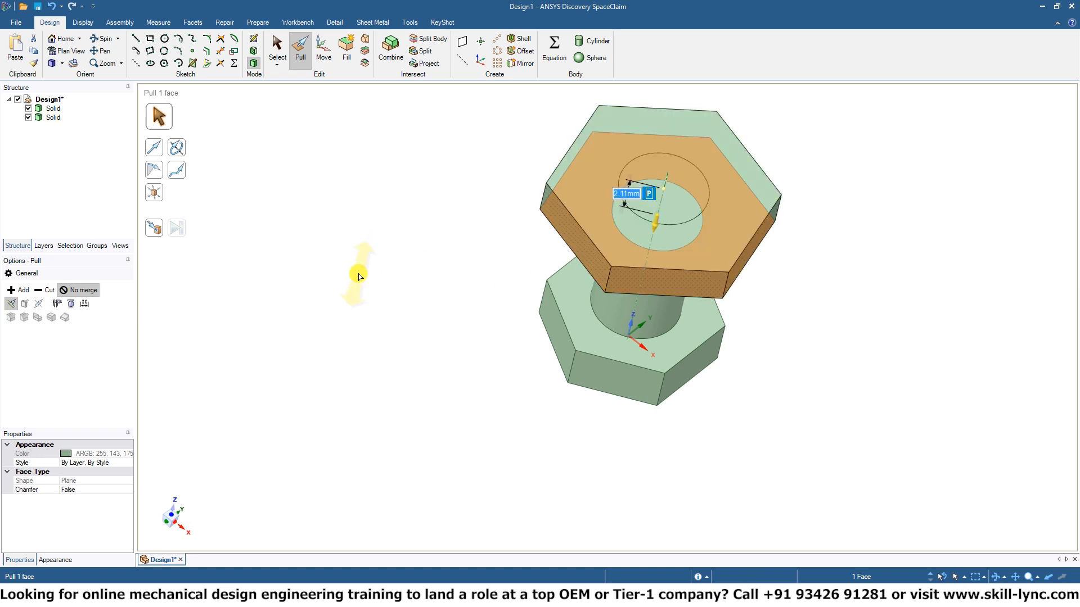
pyautogui.moveTo(359, 274); pyautogui.dragTo(347, 191, button='middle')
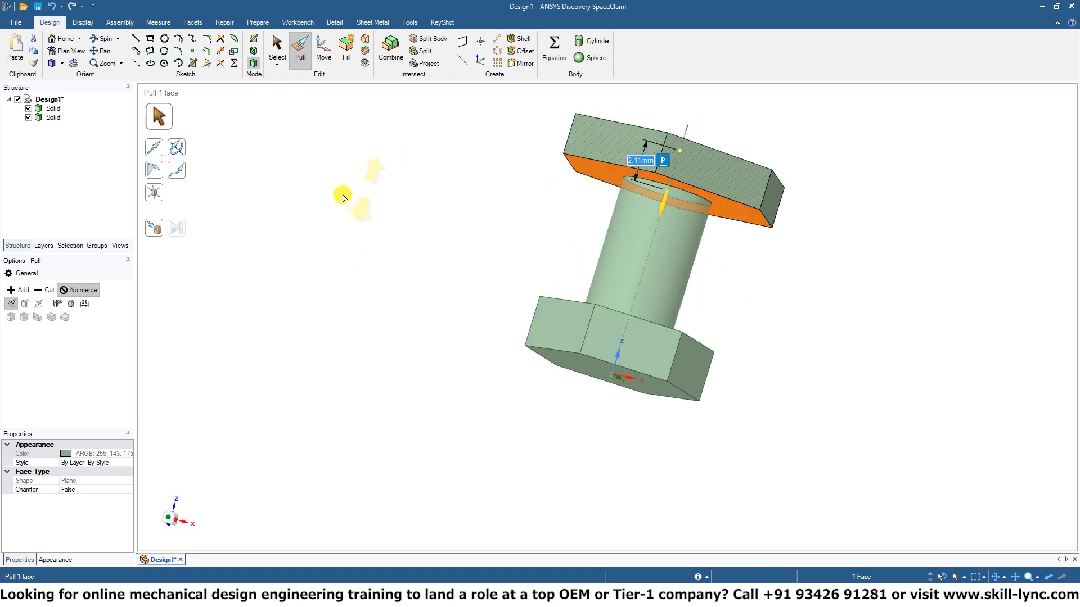
# - Highlight the nut solid and the bolt solid in turn to check which geometry belongs to each body
pyautogui.click(52, 117)
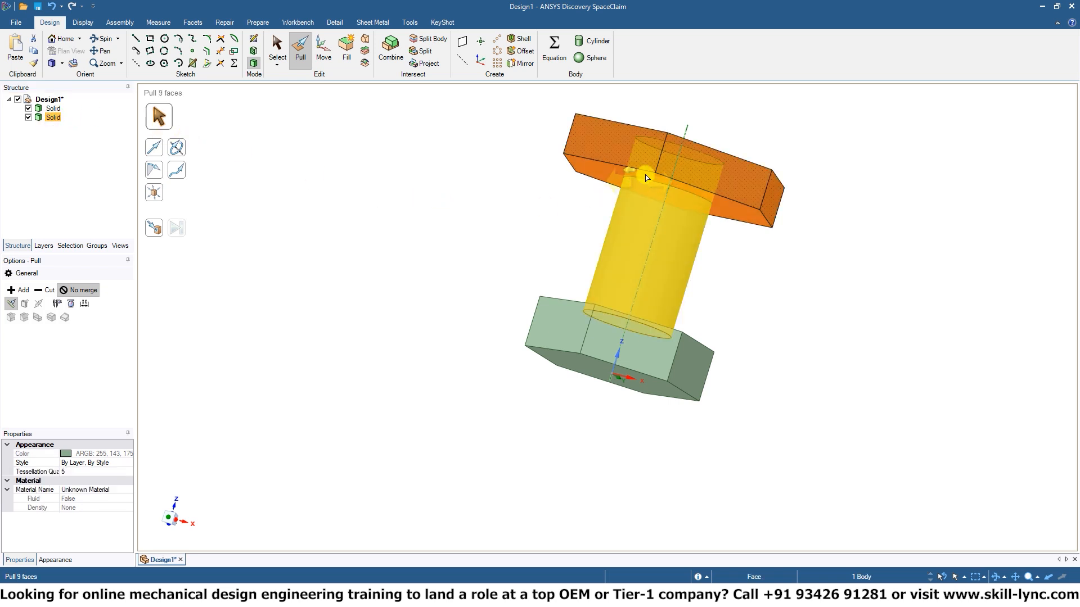
pyautogui.moveTo(461, 281); pyautogui.dragTo(763, 150, button='middle')
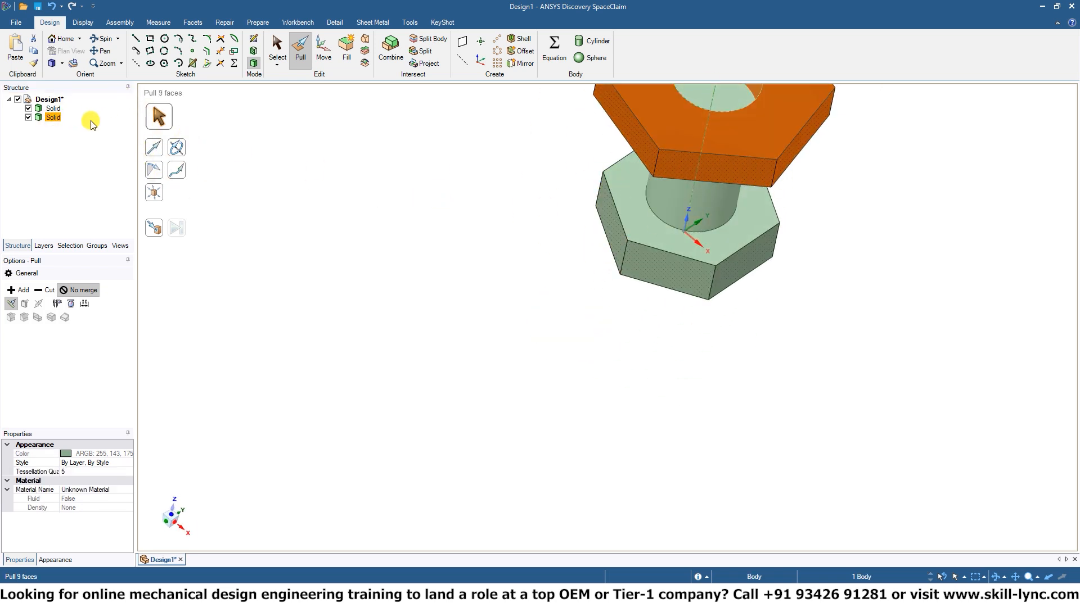
pyautogui.click(58, 107)
pyautogui.moveTo(535, 243); pyautogui.dragTo(586, 163, button='middle')
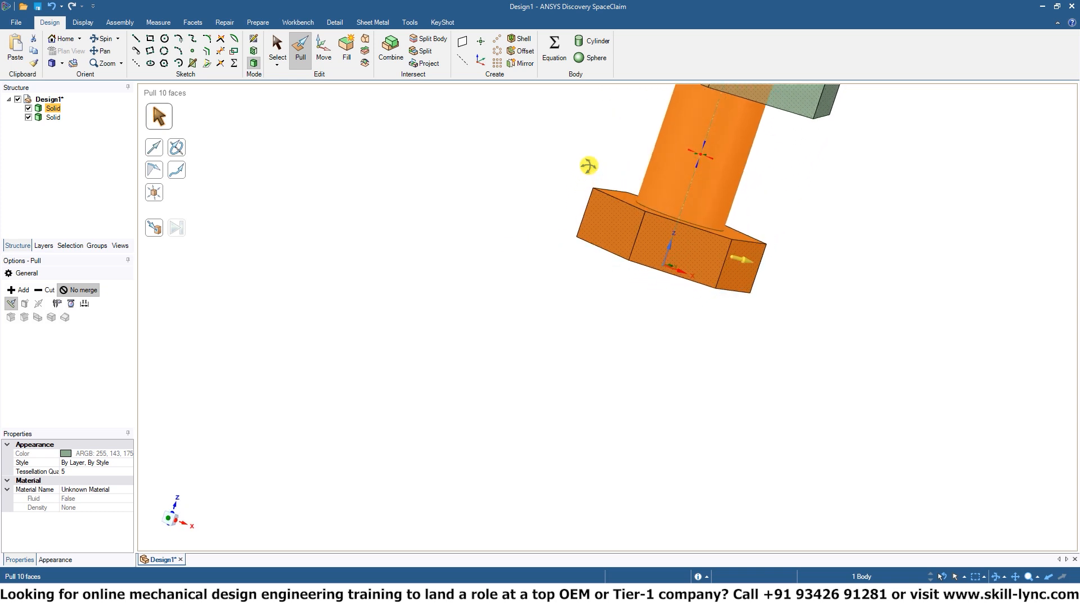
pyautogui.moveTo(805, 190); pyautogui.dragTo(649, 297, button='middle')
pyautogui.click(719, 285)
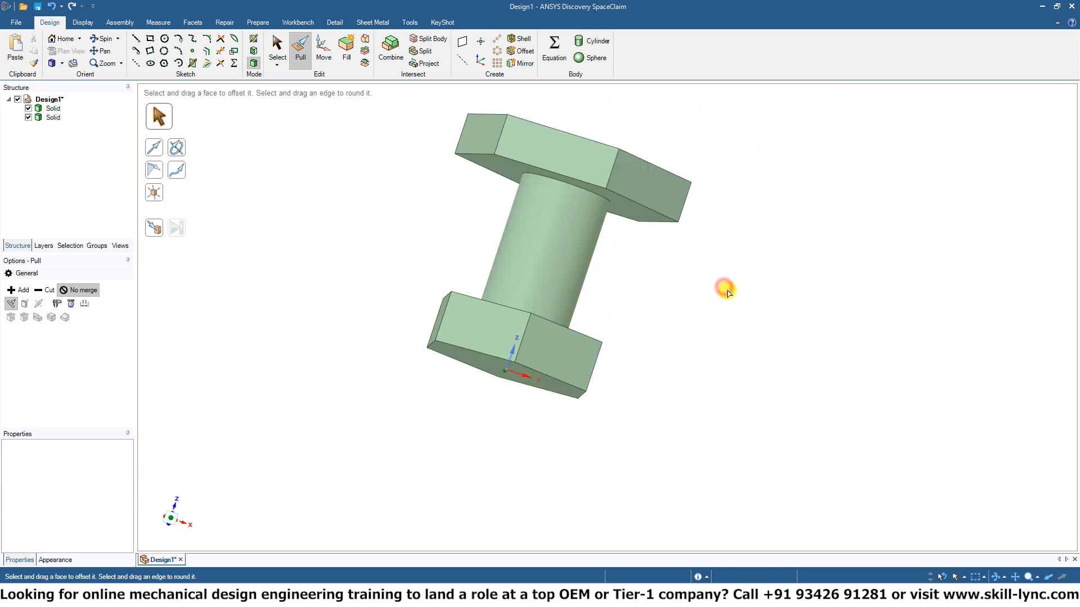
pyautogui.moveTo(720, 287); pyautogui.dragTo(649, 319, button='middle')
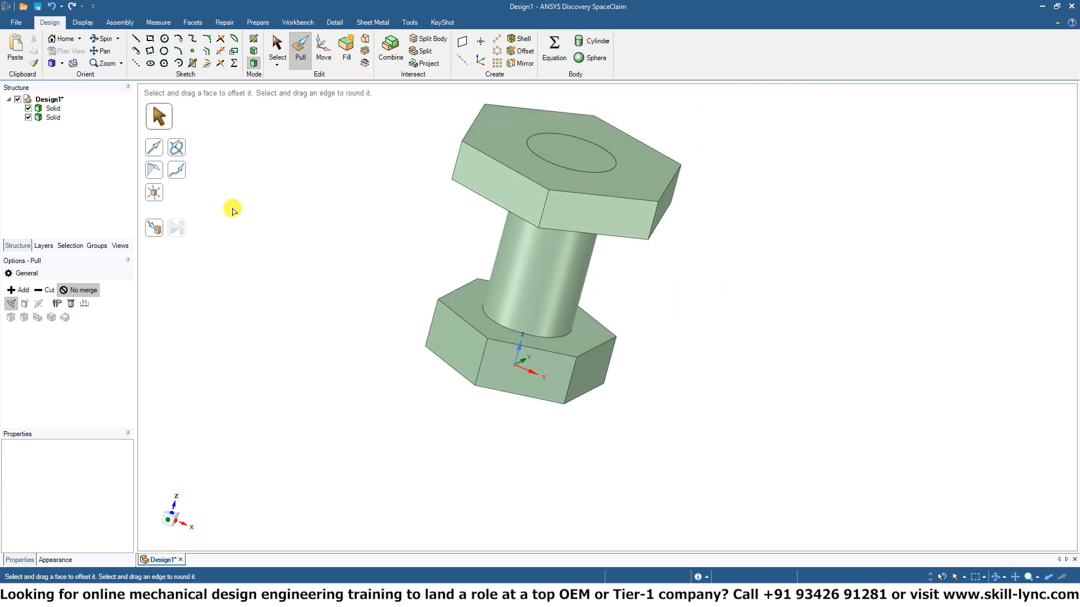
# - Move the separate nut solid down along the bolt shank toward the head
pyautogui.click(56, 117)
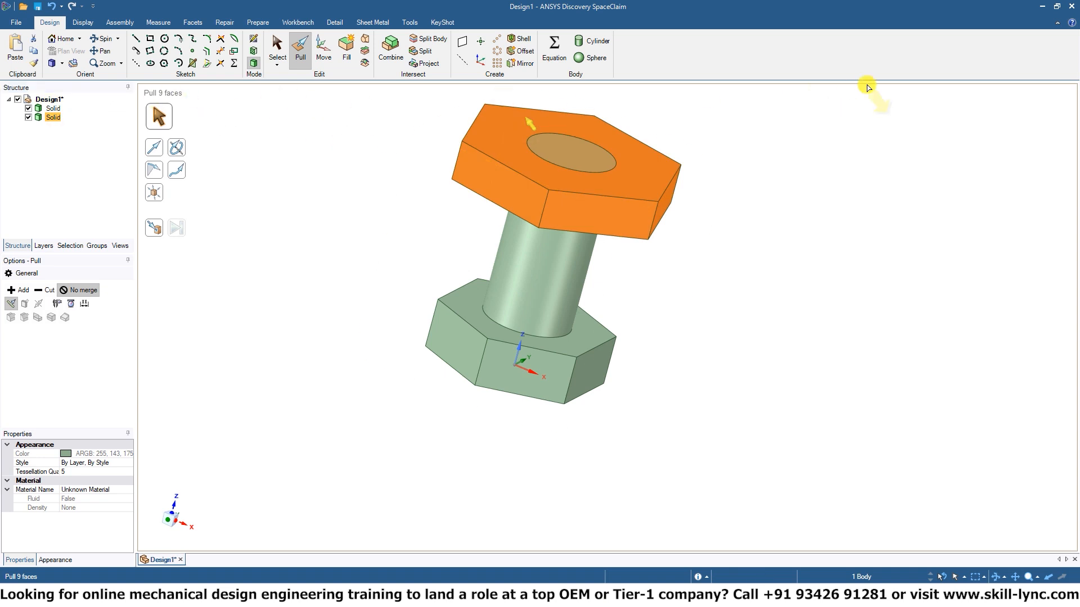
pyautogui.moveTo(963, 147); pyautogui.dragTo(923, 244, button='middle')
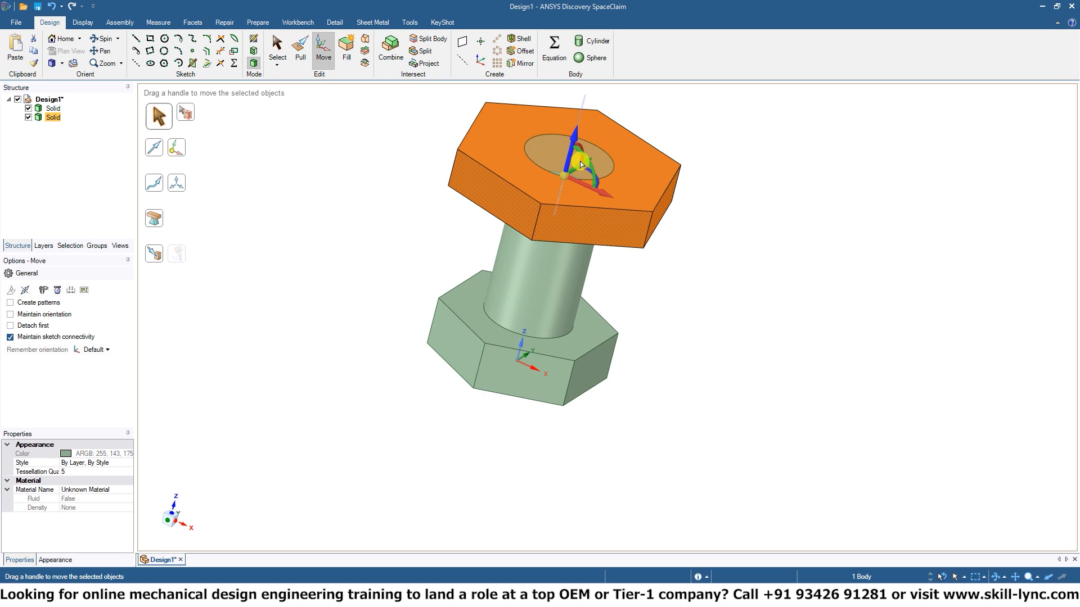
pyautogui.moveTo(581, 164); pyautogui.dragTo(554, 196)
pyautogui.moveTo(717, 206); pyautogui.dragTo(757, 158, button='middle')
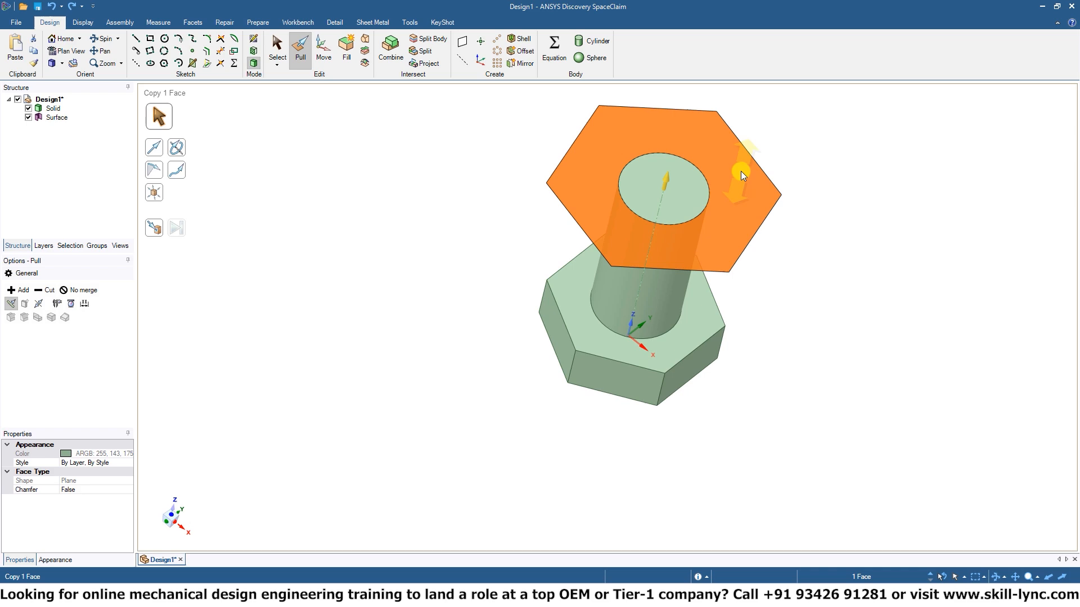
# - Revert to the hexagon sketch and pull its surface toward the bolt head with merging allowed
pyautogui.hotkey('ctrl', 'z')
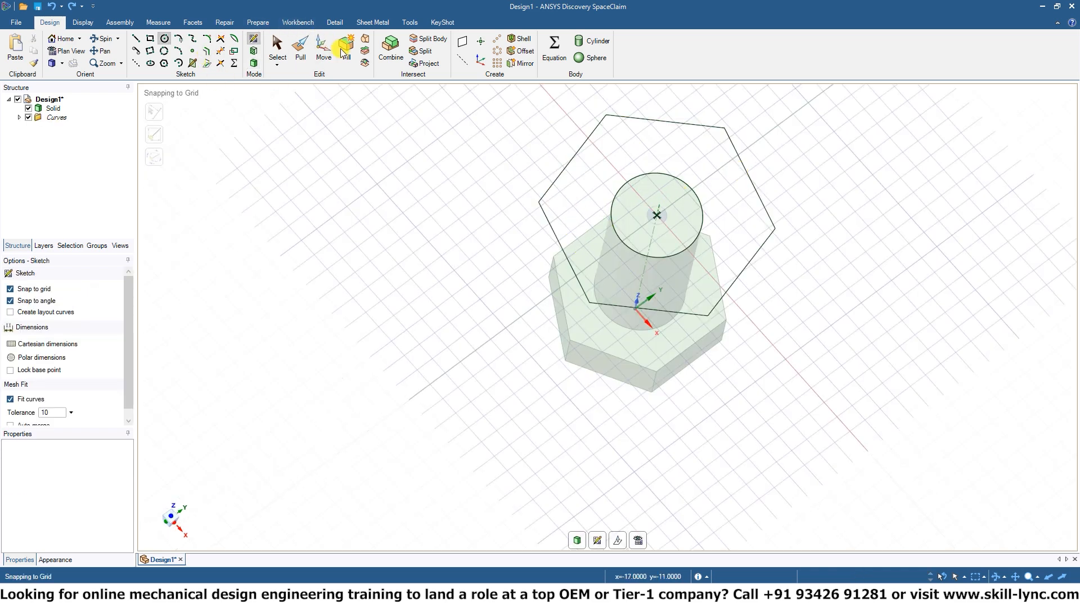
pyautogui.click(300, 54)
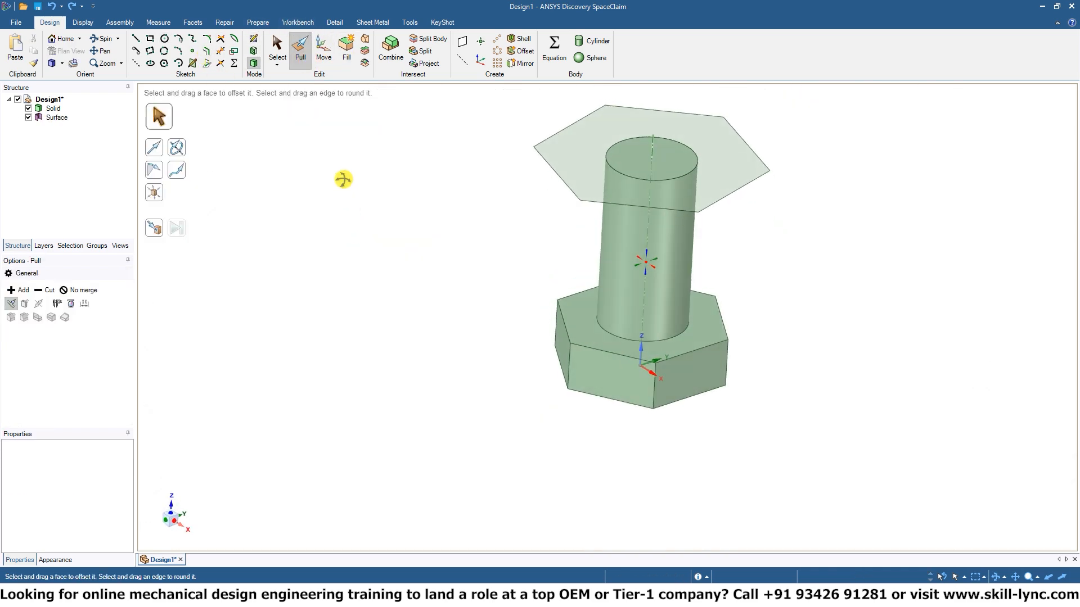
pyautogui.click(723, 179)
pyautogui.click(722, 172)
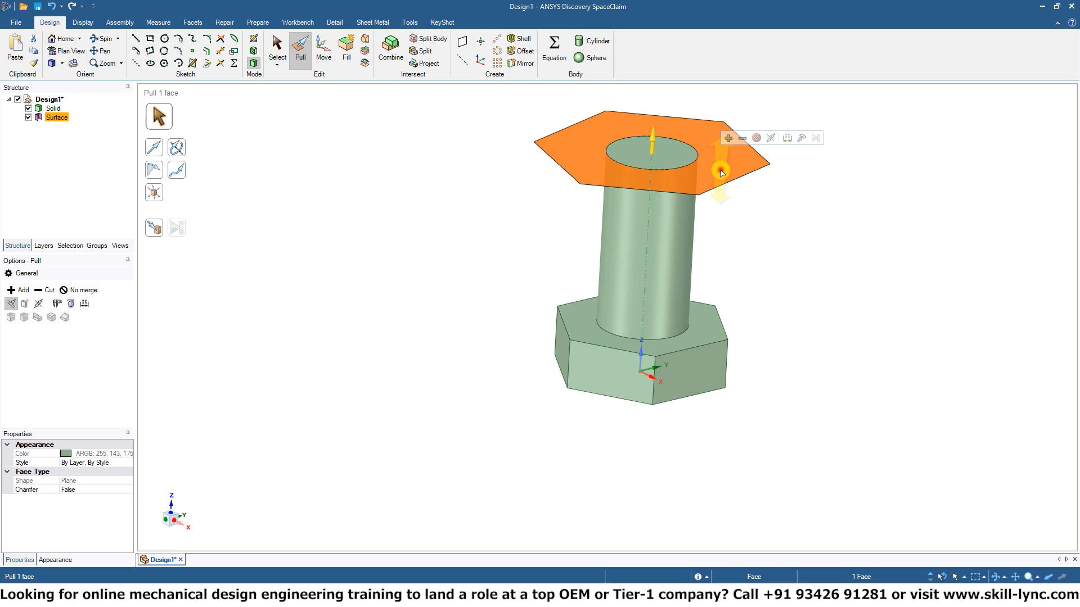
pyautogui.moveTo(722, 172); pyautogui.dragTo(762, 231)
pyautogui.click(849, 265)
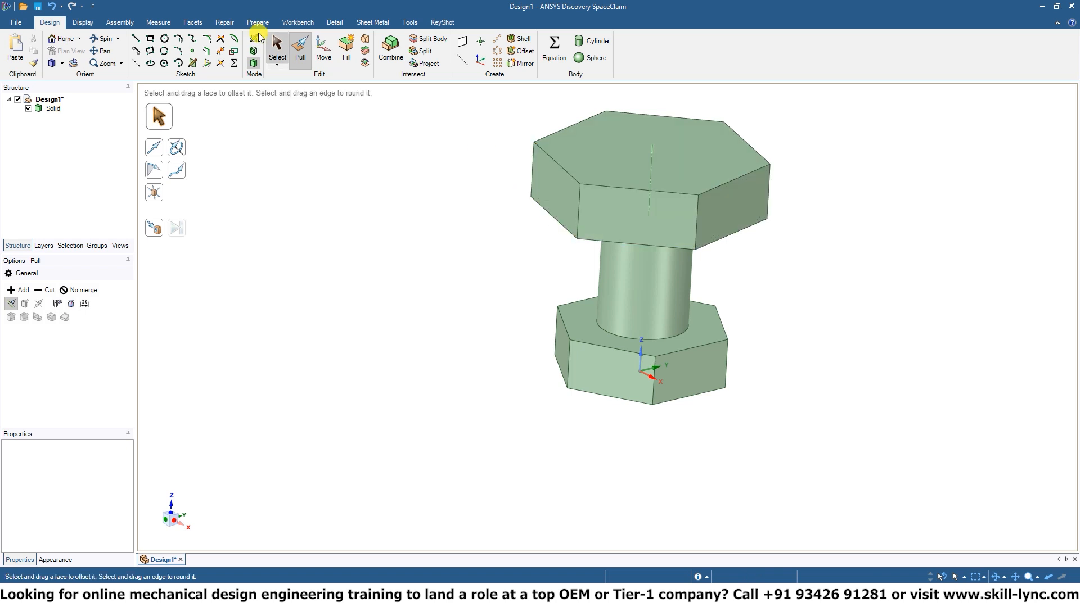
# - Select the whole merged solid and try to move its hexagonal end along the bolt axis by about 0.77 mm
pyautogui.click(277, 47)
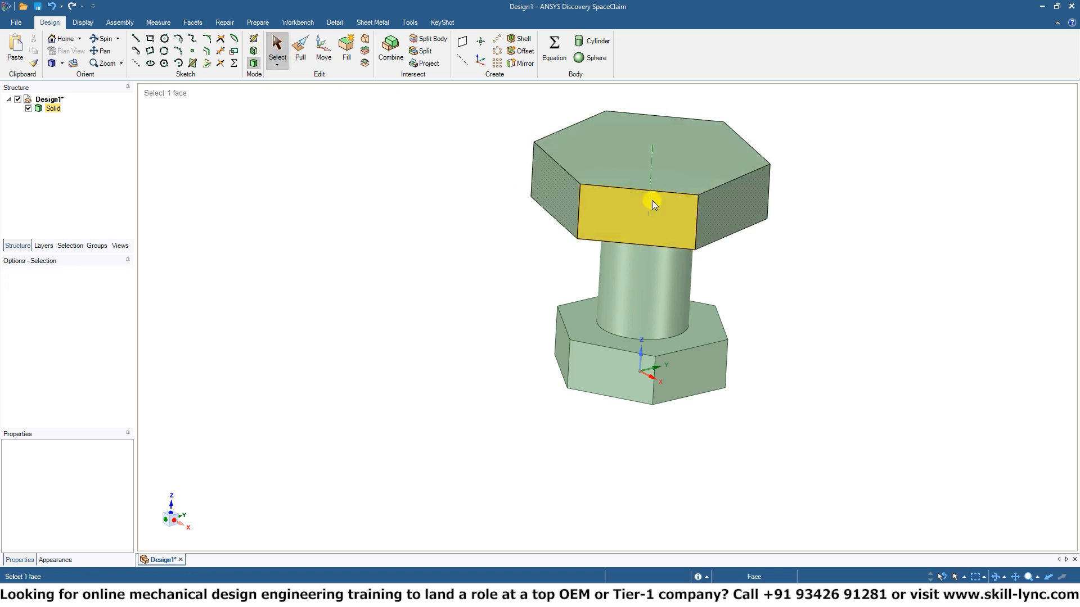
pyautogui.click(650, 204)
pyautogui.tripleClick(650, 203)
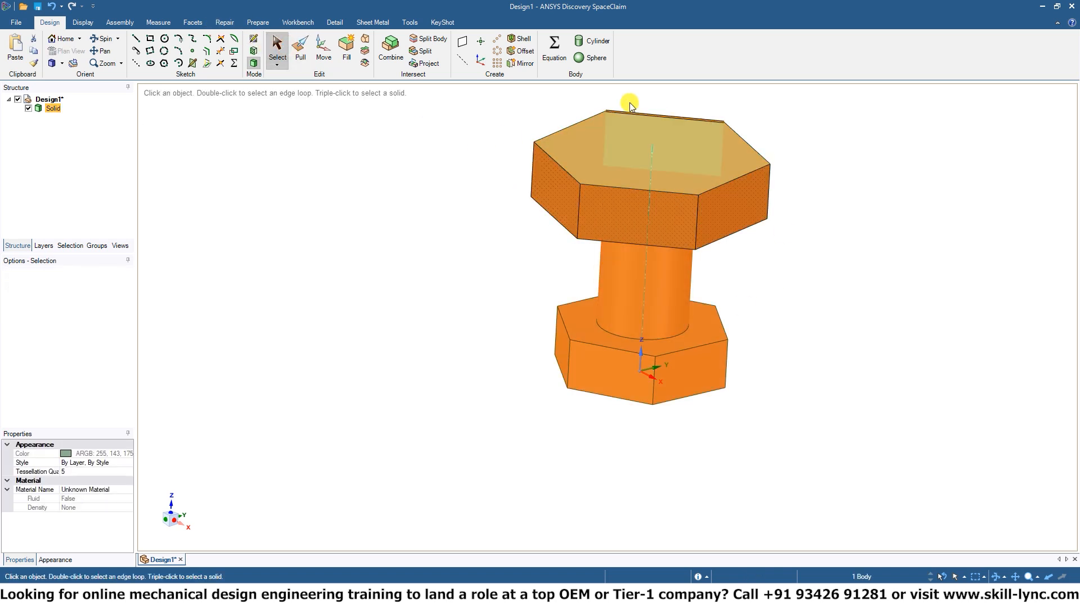
pyautogui.click(328, 49)
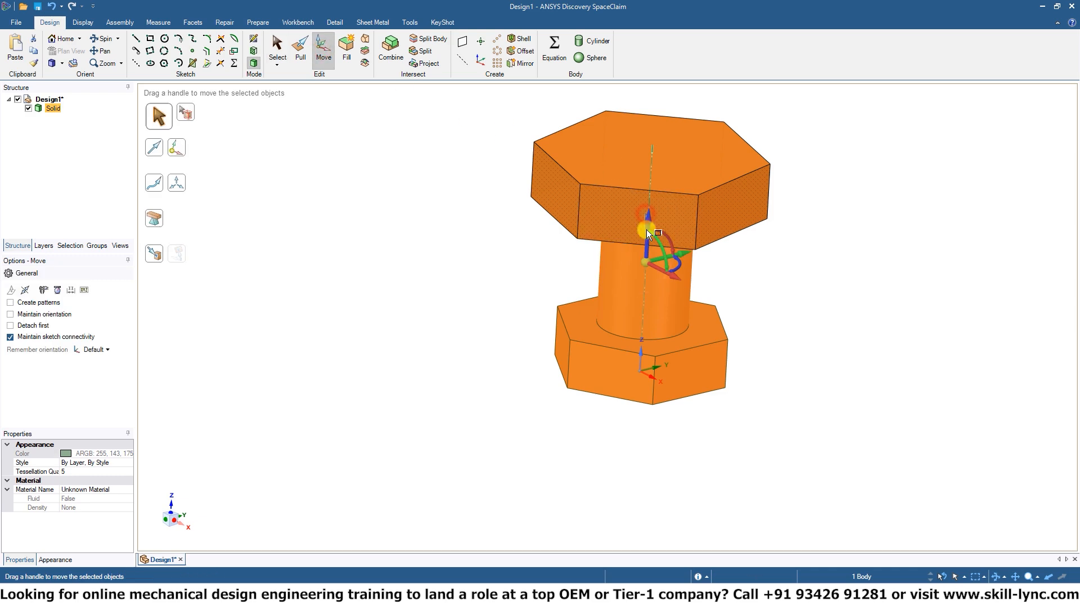
pyautogui.press('Escape')
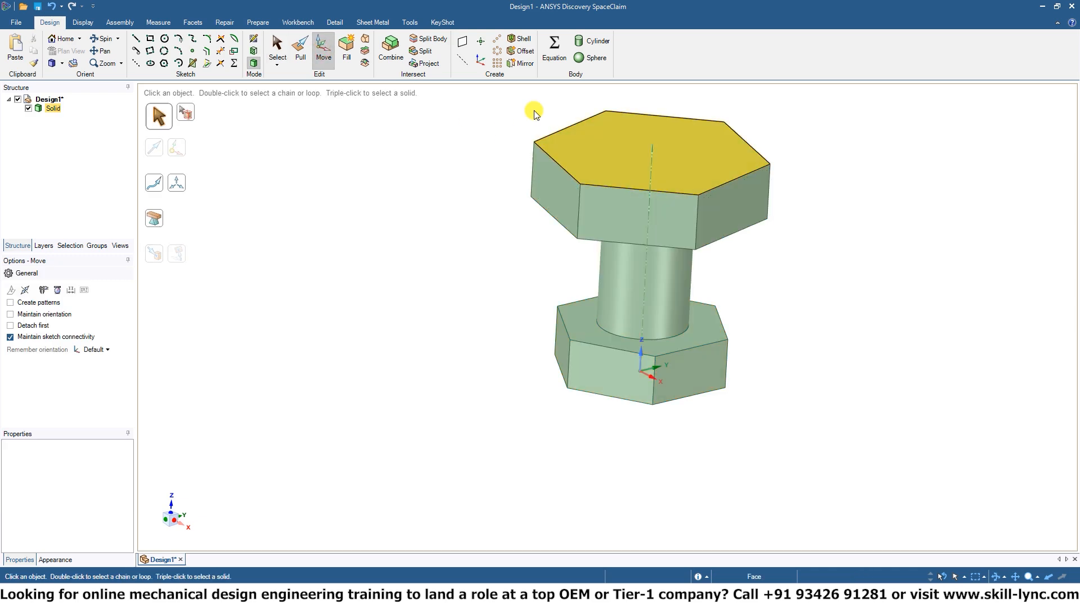
pyautogui.tripleClick(657, 200)
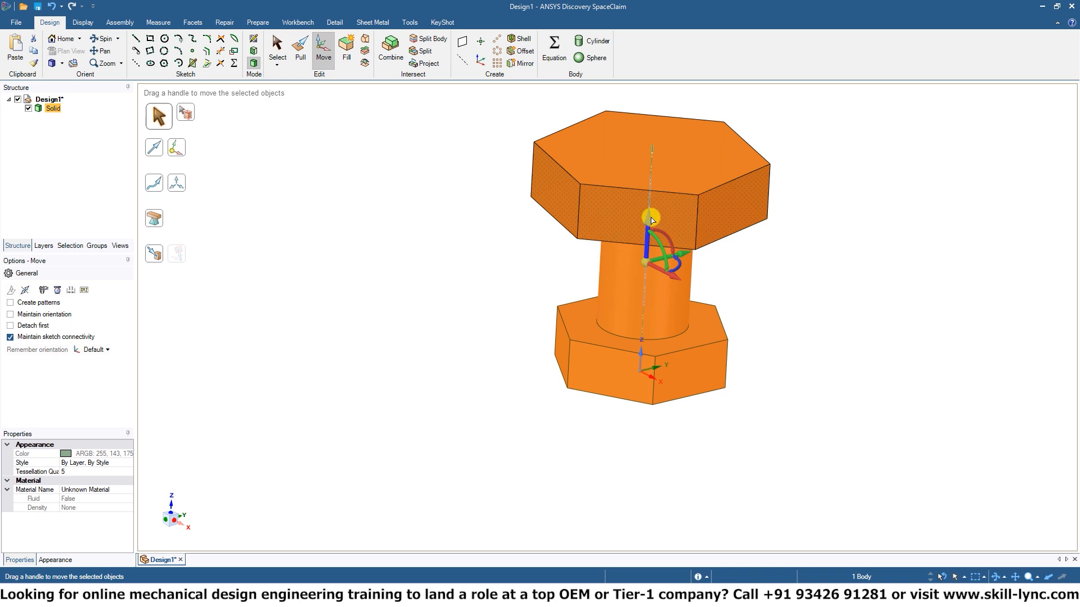
pyautogui.moveTo(648, 219)
pyautogui.mouseDown()
pyautogui.moveTo(647, 243)
pyautogui.moveTo(654, 230)
pyautogui.mouseUp()
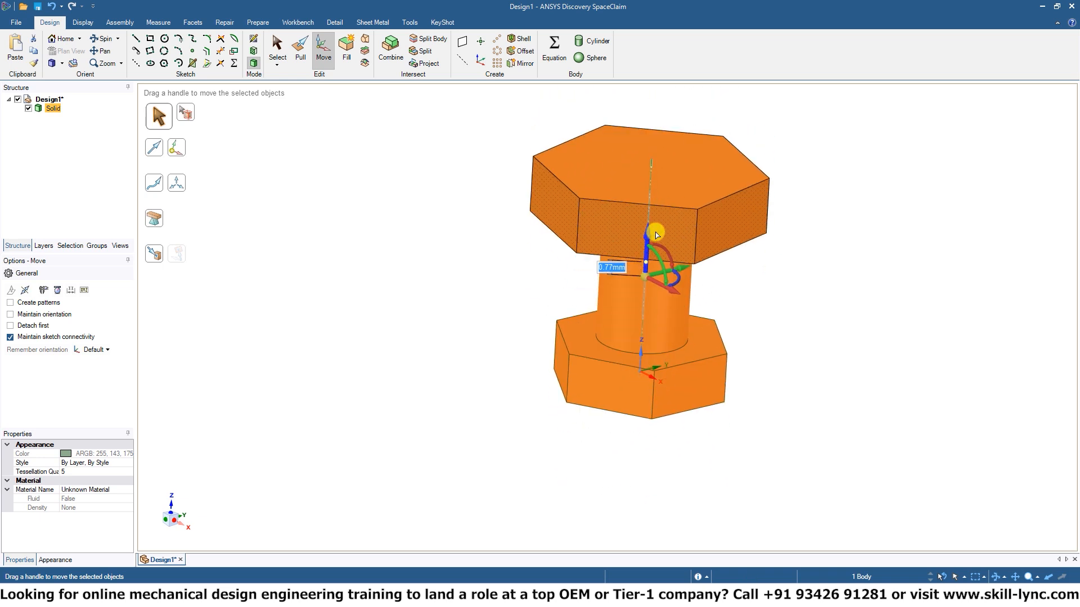
# - Undo the move and the merged pull, and pull the hexagonal surface about 3.1 mm toward the head with No merge
pyautogui.hotkey('ctrl', 'z')
pyautogui.hotkey('ctrl', 'z')
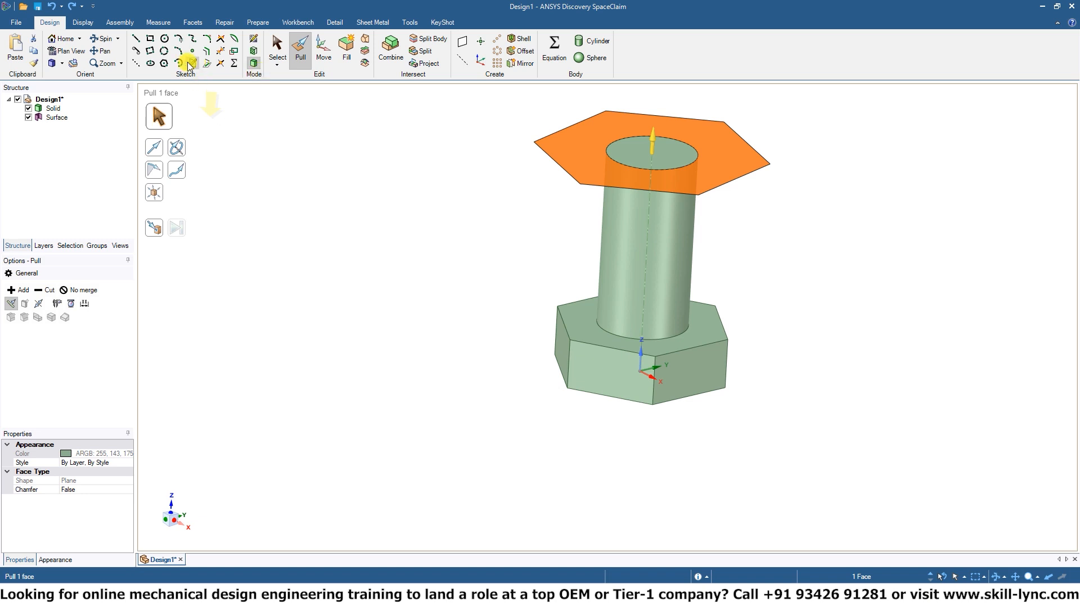
pyautogui.click(77, 289)
pyautogui.moveTo(595, 204); pyautogui.dragTo(602, 234)
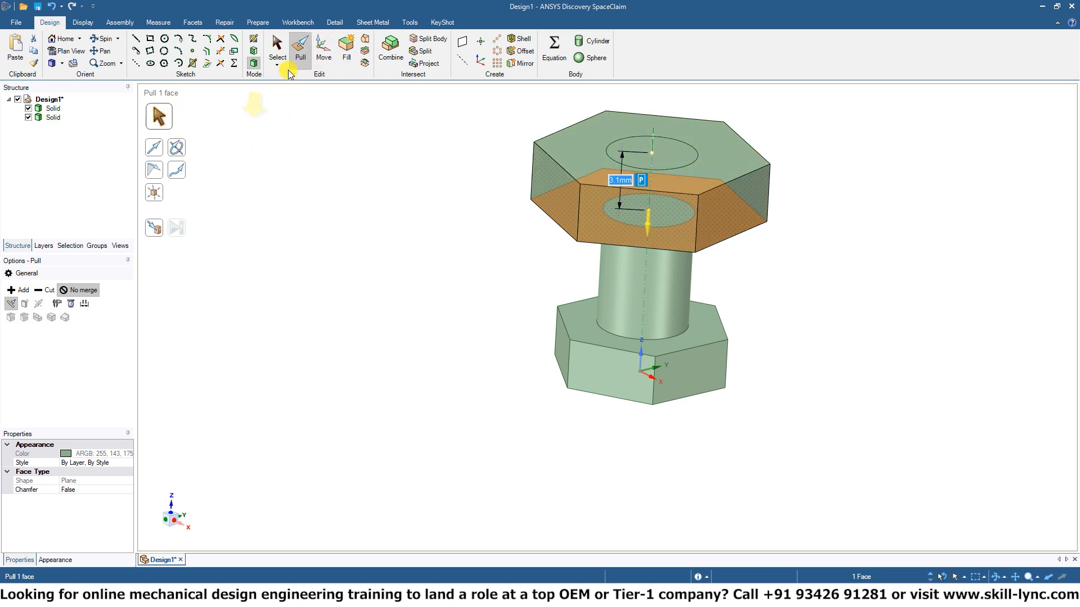
# - Move the separate nut solid along the shank toward the bolt head, leaving the shank end protruding
pyautogui.click(277, 51)
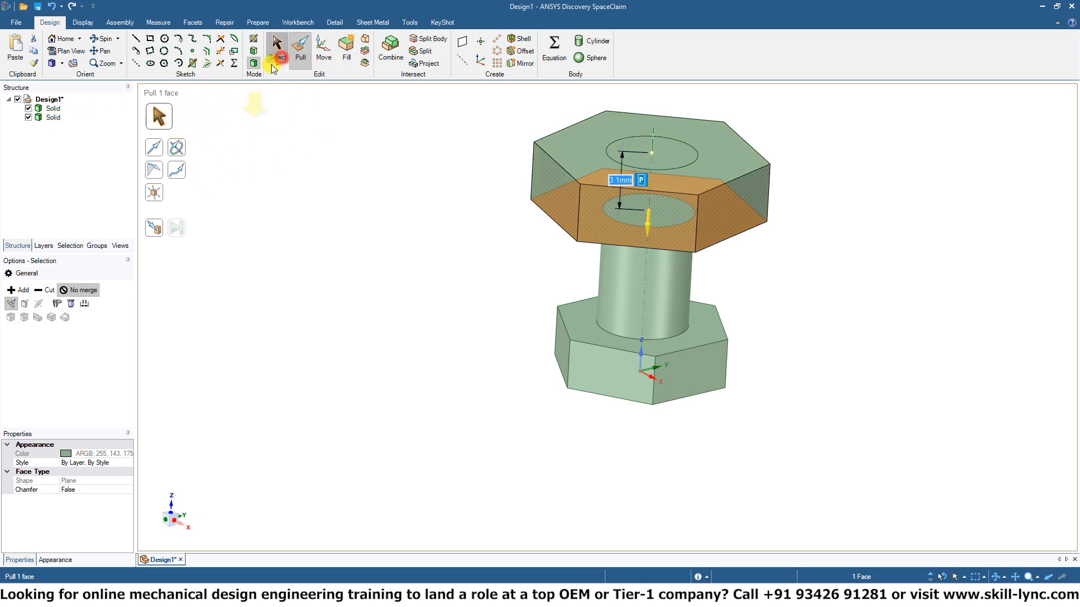
pyautogui.click(59, 117)
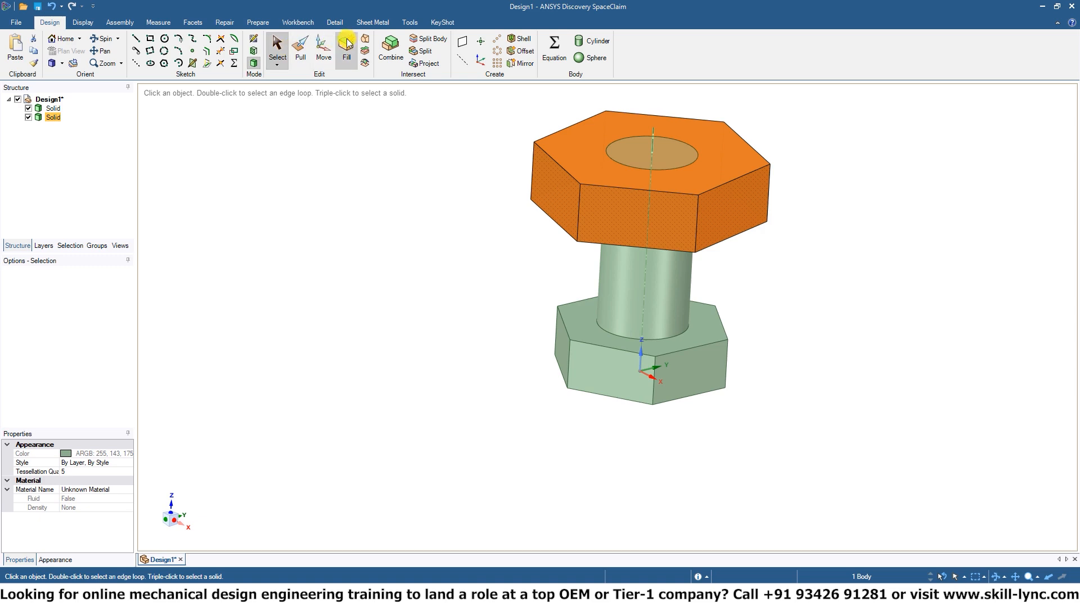
pyautogui.click(335, 52)
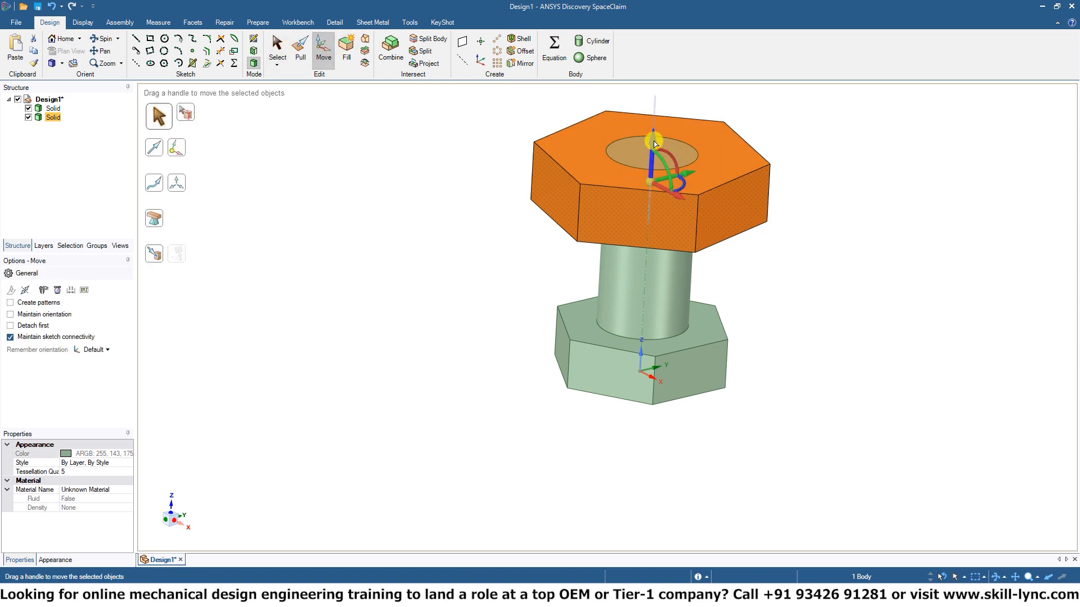
pyautogui.moveTo(654, 142); pyautogui.dragTo(662, 189)
pyautogui.moveTo(754, 330); pyautogui.dragTo(704, 279, button='middle')
pyautogui.press('Escape')
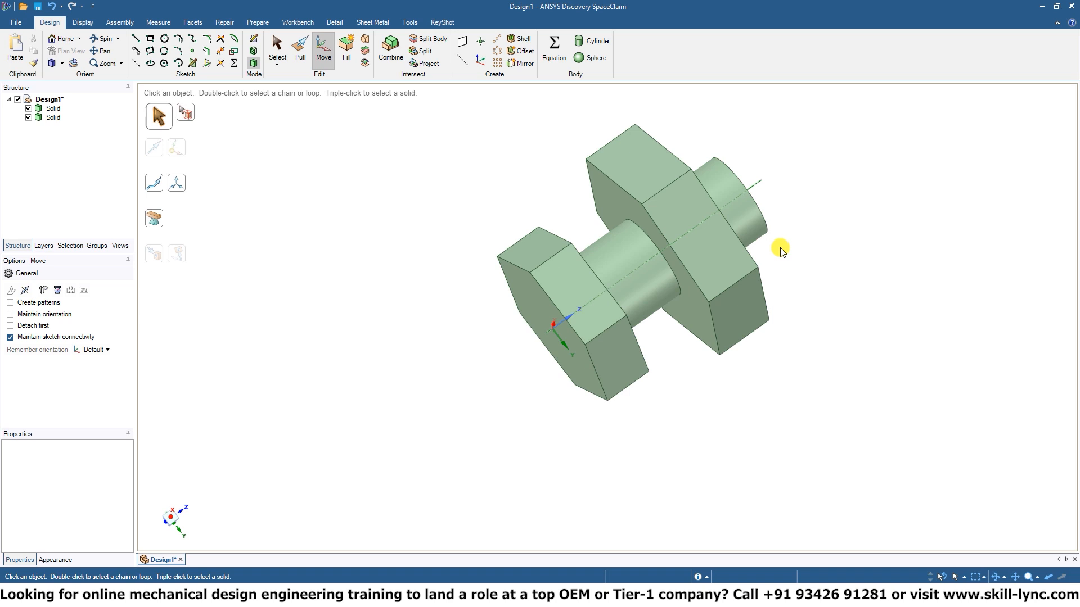
pyautogui.moveTo(884, 171); pyautogui.dragTo(771, 104, button='middle')
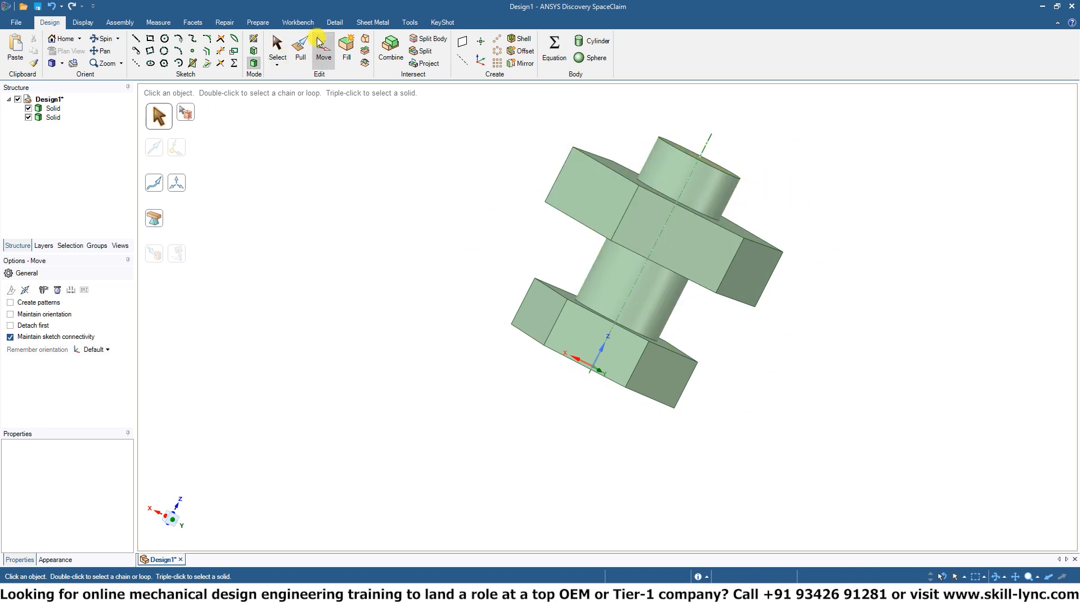
# - Activate Pull and select one straight outer edge of the hexagonal bolt head for rounding
pyautogui.click(297, 52)
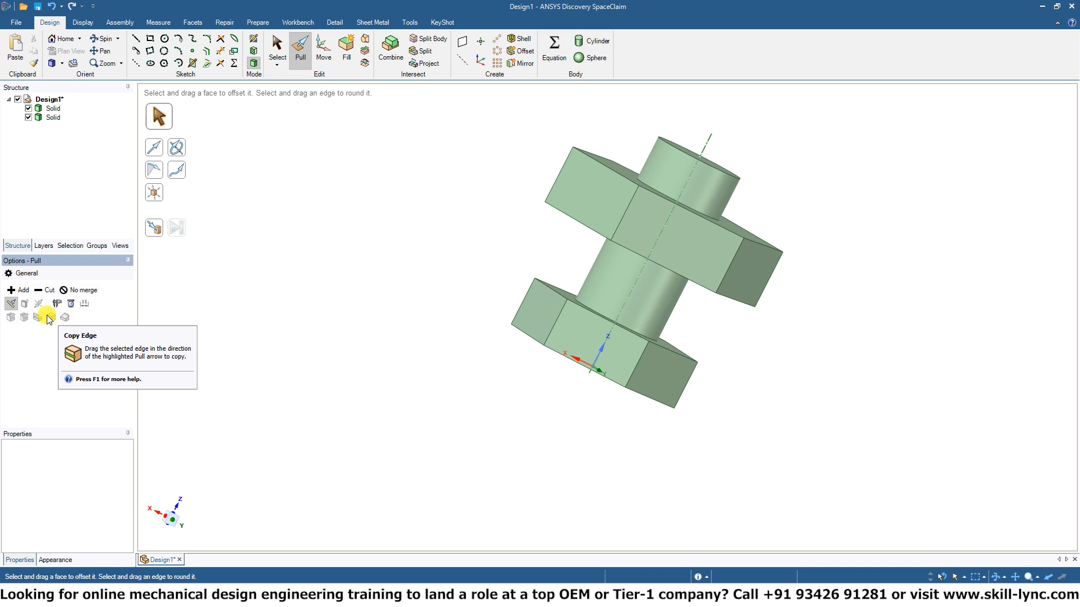
pyautogui.moveTo(393, 313); pyautogui.dragTo(539, 226, button='middle')
pyautogui.click(536, 234)
pyautogui.moveTo(498, 267); pyautogui.dragTo(506, 207, button='middle')
pyautogui.click(653, 211)
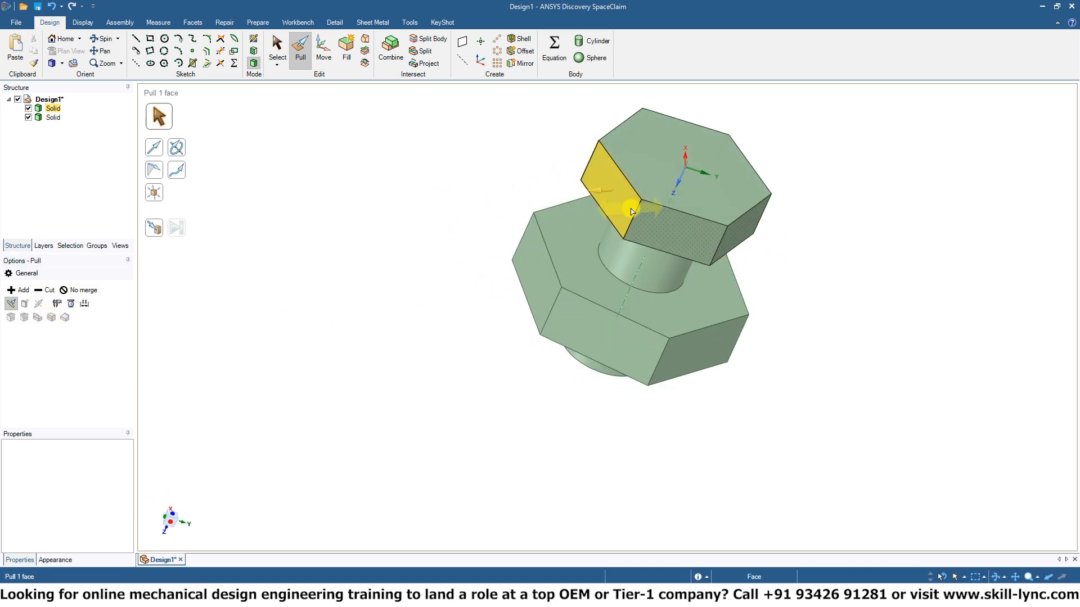
pyautogui.click(670, 212)
pyautogui.moveTo(669, 211); pyautogui.dragTo(694, 238, button='middle')
pyautogui.keyDown('ctrl'); pyautogui.moveTo(695, 238); pyautogui.dragTo(680, 285, button='middle'); pyautogui.keyUp('ctrl')
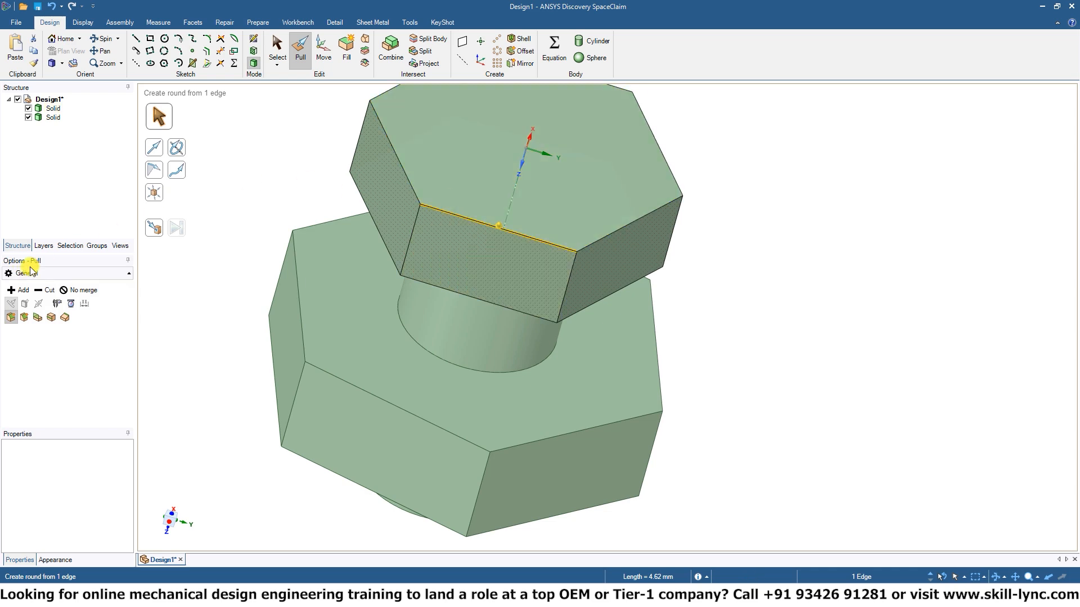
# - Try rounding the circular edge at the protruding shank end to about 1.2 mm radius, and undo the round
pyautogui.moveTo(285, 346); pyautogui.dragTo(380, 234, button='middle')
pyautogui.moveTo(432, 321); pyautogui.dragTo(579, 212, button='middle')
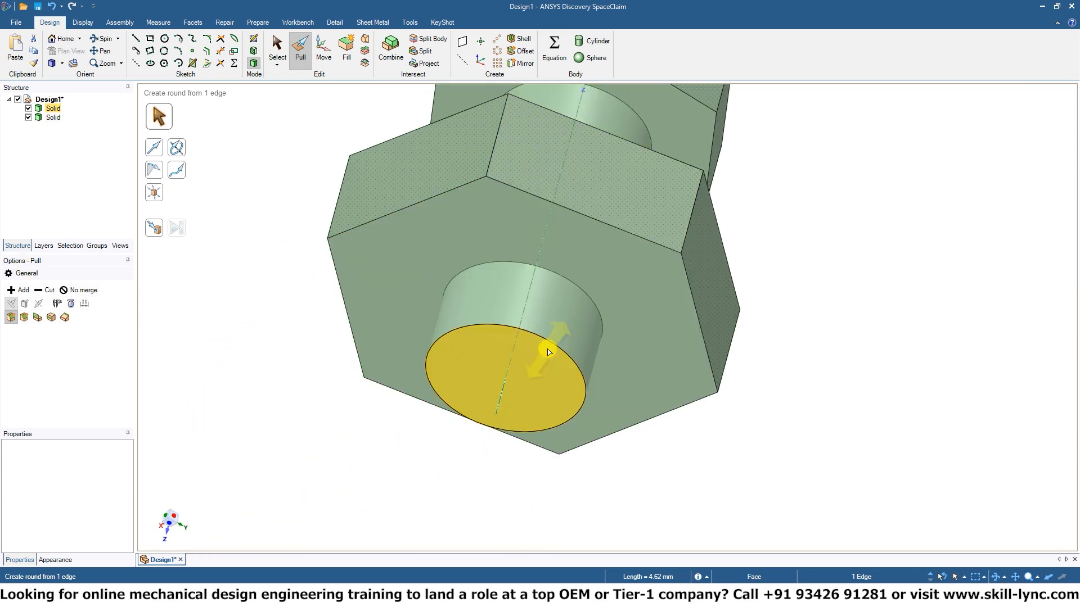
pyautogui.click(548, 338)
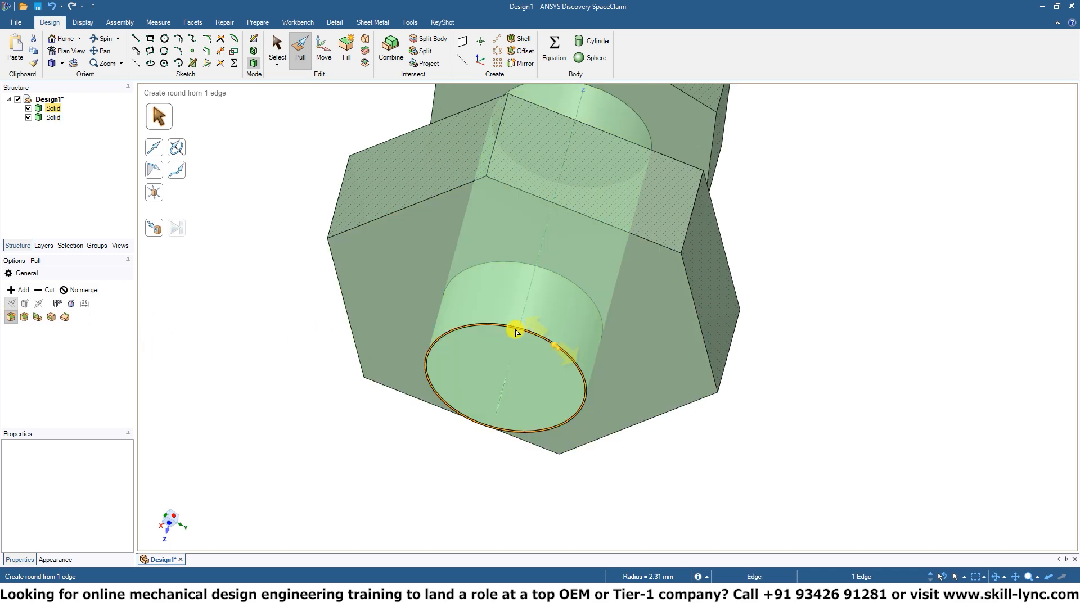
pyautogui.moveTo(515, 333); pyautogui.dragTo(455, 343)
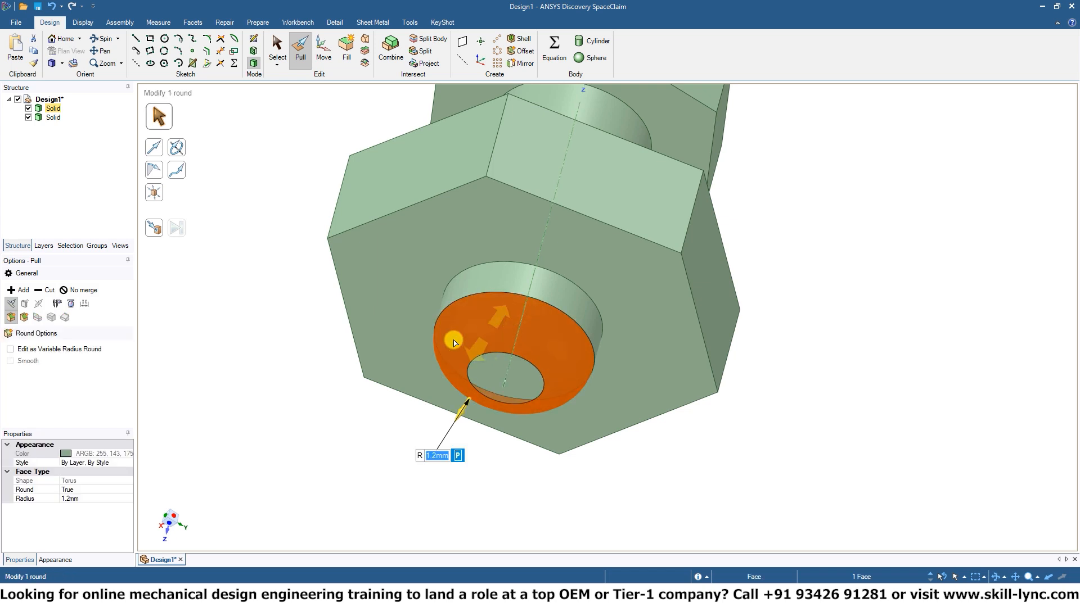
pyautogui.hotkey('ctrl', 'z')
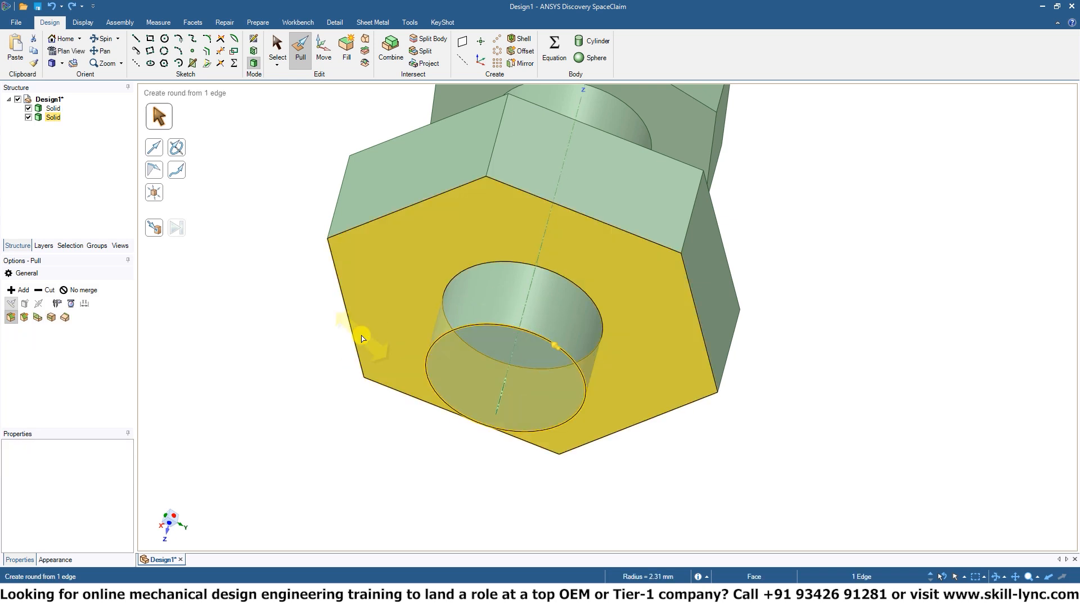
# - Switch the edge option to chamfer and chamfer the shank end's circular edge with about 2.3 mm setback, forming a pointed tip
pyautogui.click(24, 317)
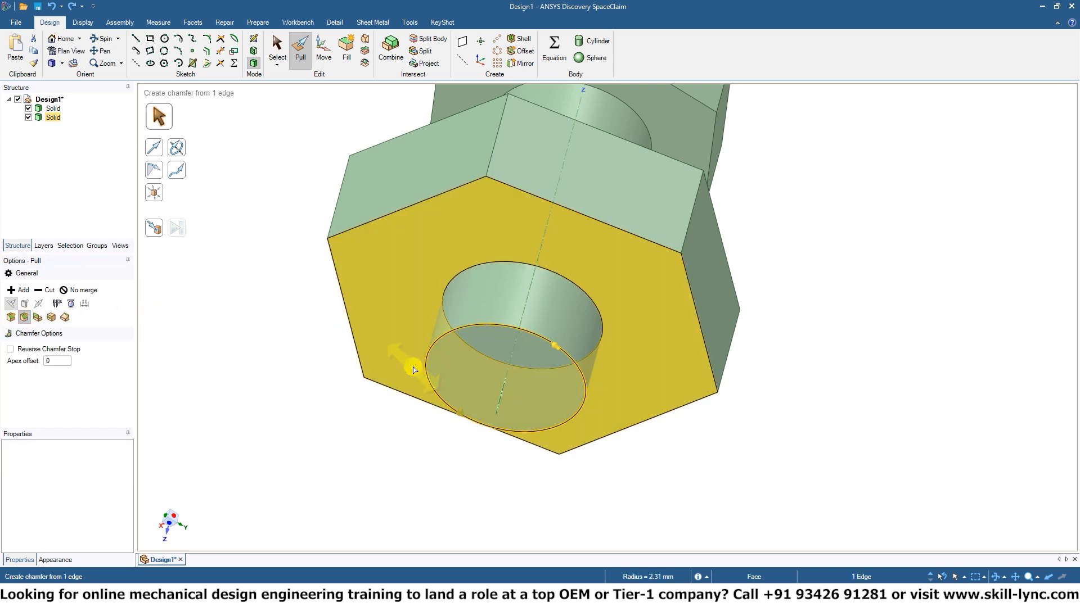
pyautogui.moveTo(555, 352); pyautogui.dragTo(542, 351)
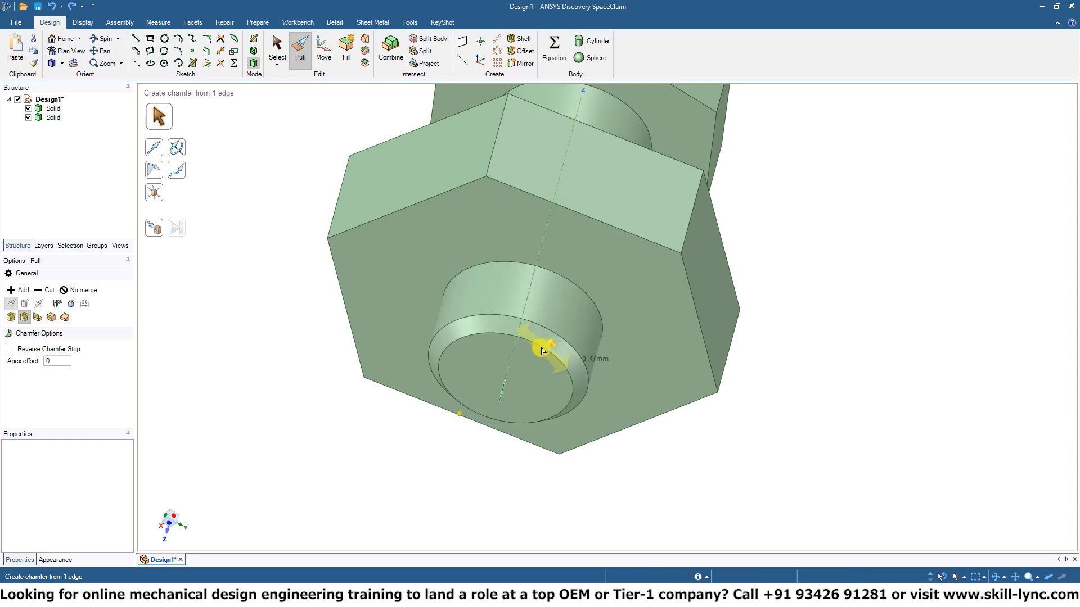
pyautogui.moveTo(524, 299); pyautogui.dragTo(567, 311)
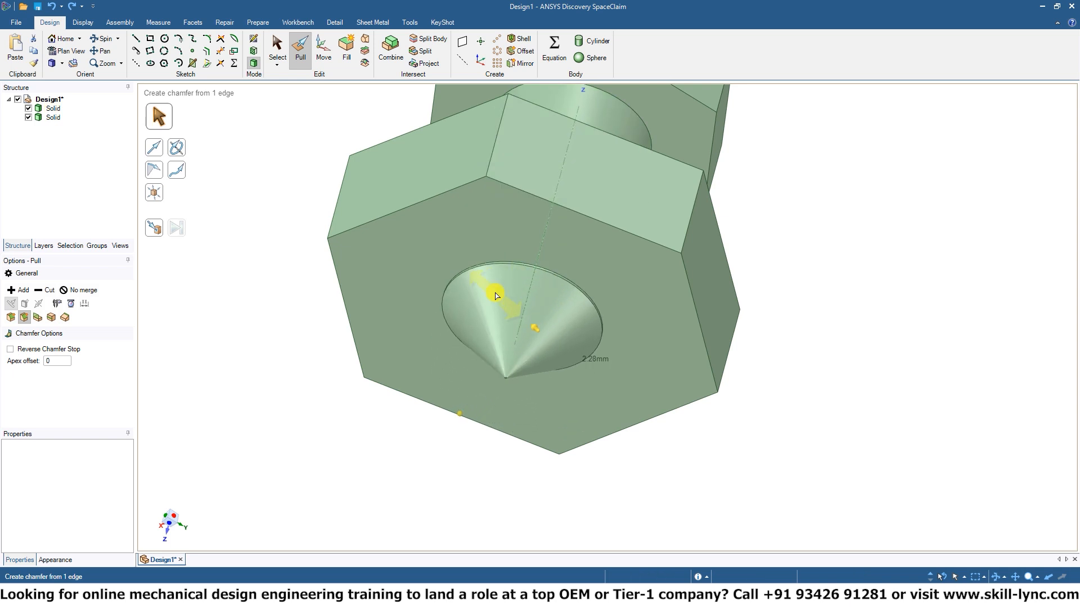
pyautogui.moveTo(496, 295); pyautogui.dragTo(503, 296)
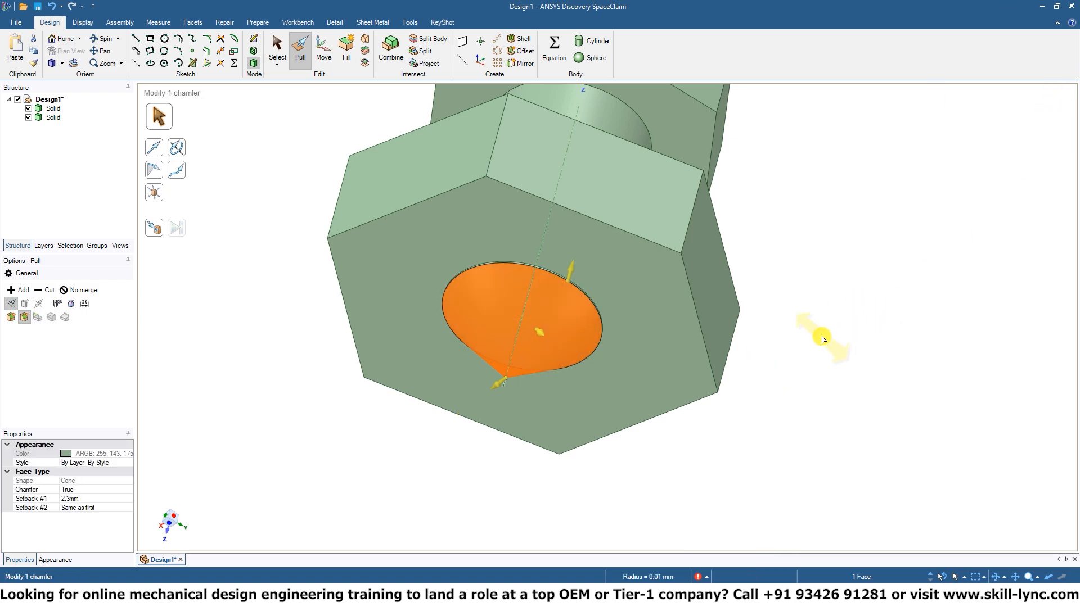
# - Clear the selection and examine the conical shank tip and both bodies from several angles
pyautogui.moveTo(819, 337); pyautogui.dragTo(341, 359, button='middle')
pyautogui.click(366, 472)
pyautogui.moveTo(506, 381); pyautogui.dragTo(629, 355, button='middle')
pyautogui.moveTo(544, 296); pyautogui.dragTo(470, 436, button='middle')
pyautogui.moveTo(741, 397); pyautogui.dragTo(622, 234, button='middle')
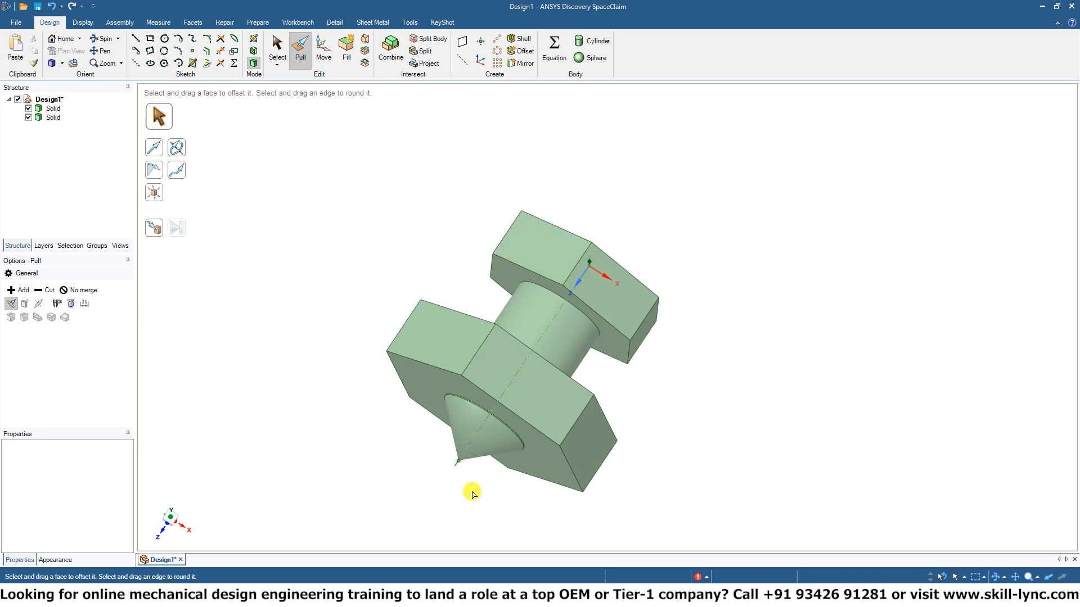
pyautogui.click(477, 456)
pyautogui.click(647, 400)
pyautogui.moveTo(773, 323); pyautogui.dragTo(657, 341, button='middle')
pyautogui.keyDown('shift'); pyautogui.moveTo(585, 366); pyautogui.dragTo(533, 262, button='middle'); pyautogui.keyUp('shift')
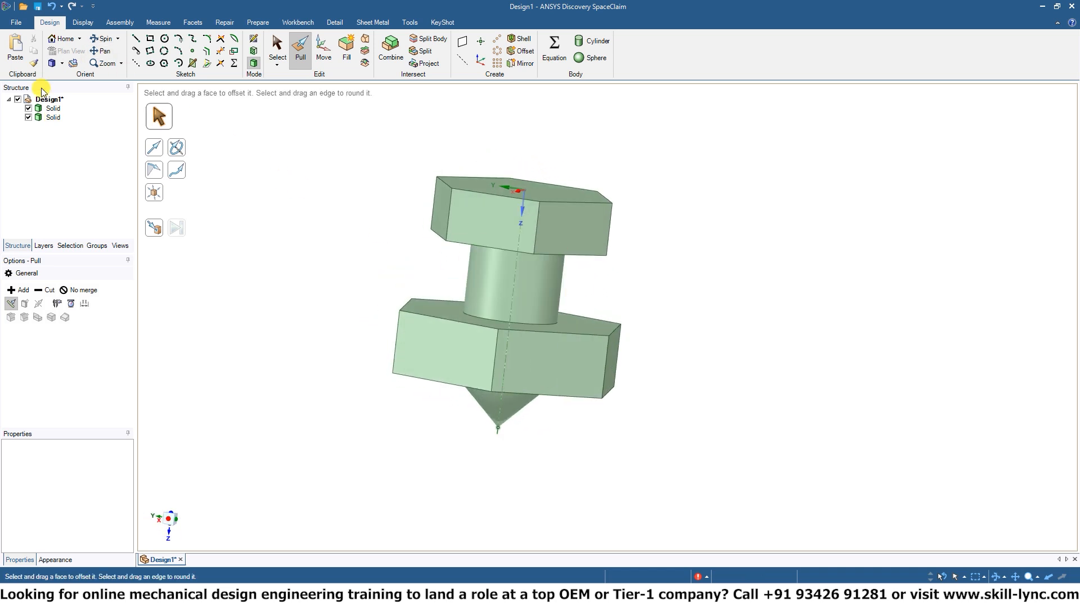
# - Scale the whole bolt body down to about 0.73, using the coordinate origin on the head's outer face as anchor
pyautogui.click(45, 108)
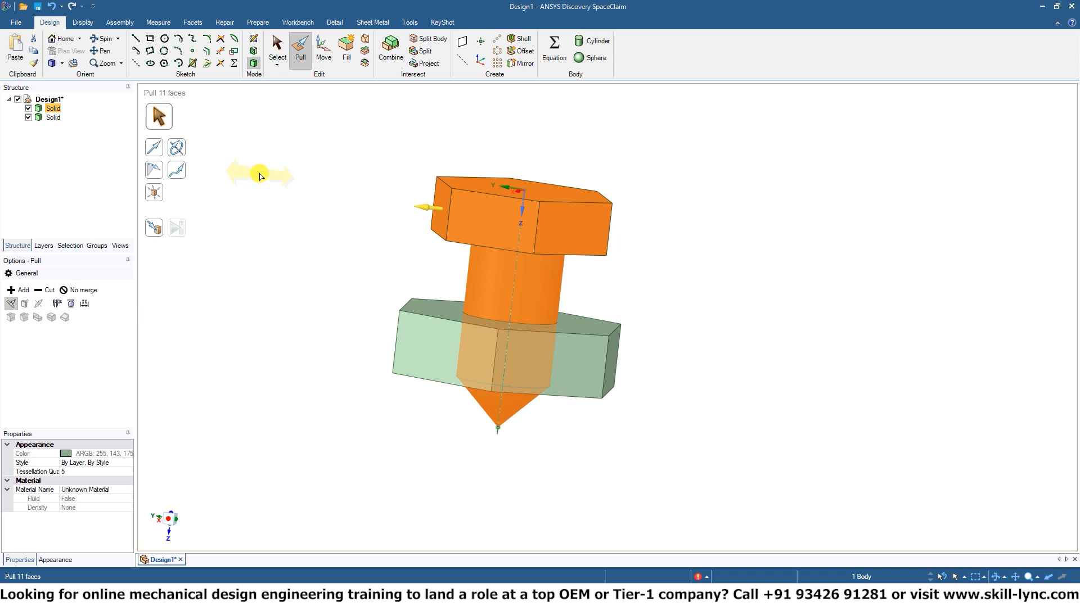
pyautogui.click(156, 194)
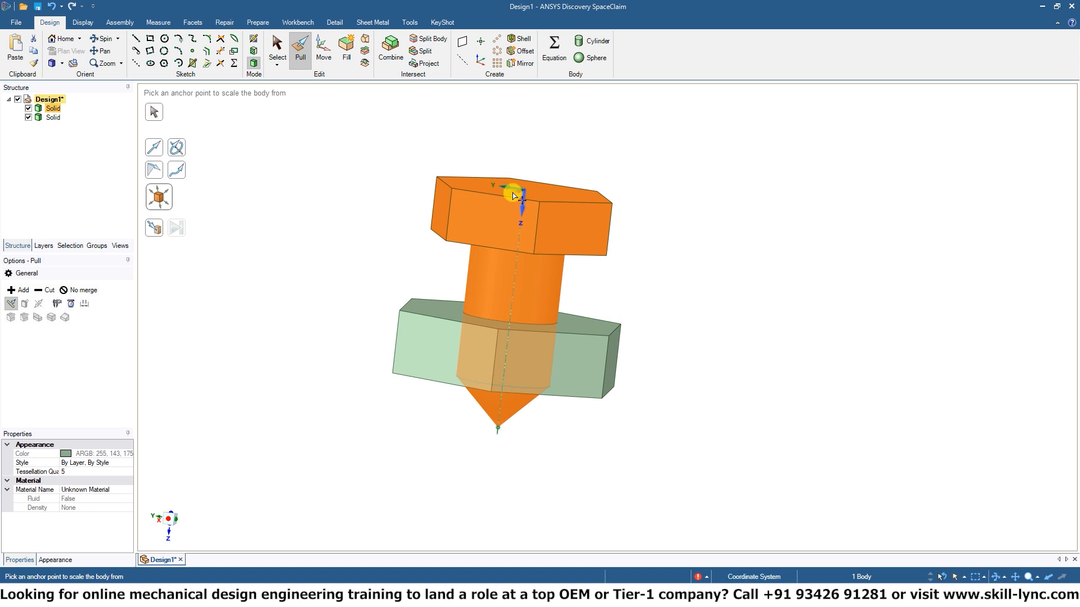
pyautogui.moveTo(527, 193); pyautogui.dragTo(572, 241, button='middle')
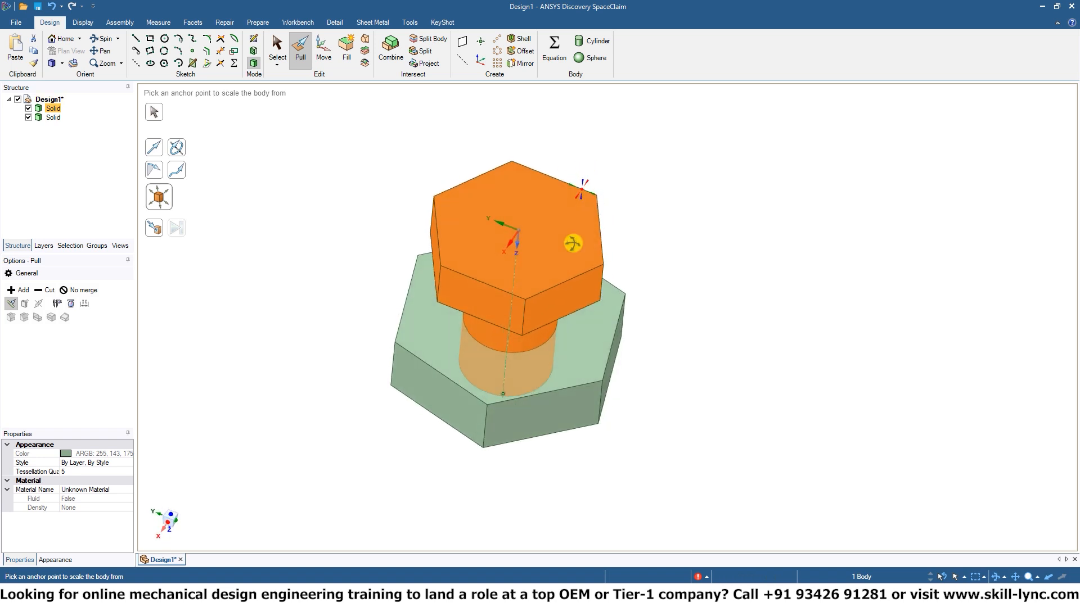
pyautogui.click(521, 236)
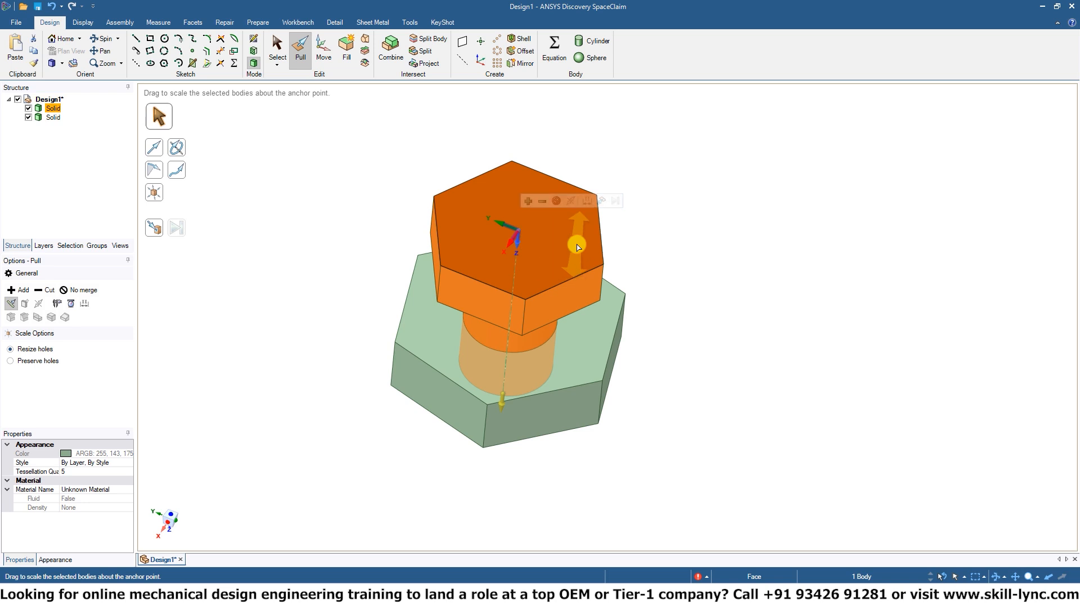
pyautogui.moveTo(574, 248); pyautogui.dragTo(567, 201)
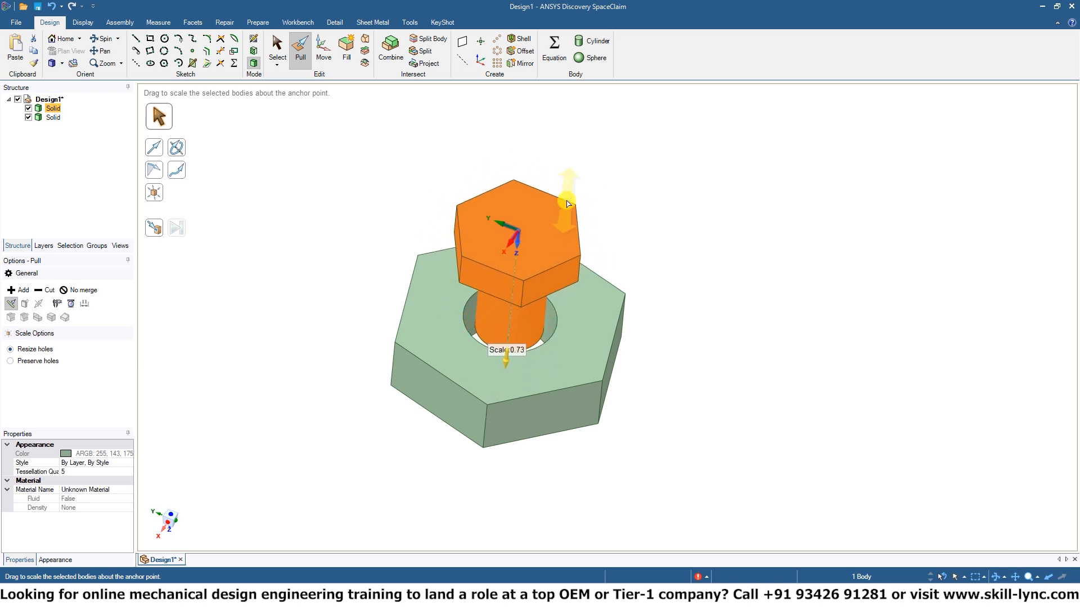
# - Enlarge the bolt body about the same anchor until its shank is wider than the nut's hole, and inspect it from below
pyautogui.moveTo(639, 290); pyautogui.dragTo(622, 202, button='middle')
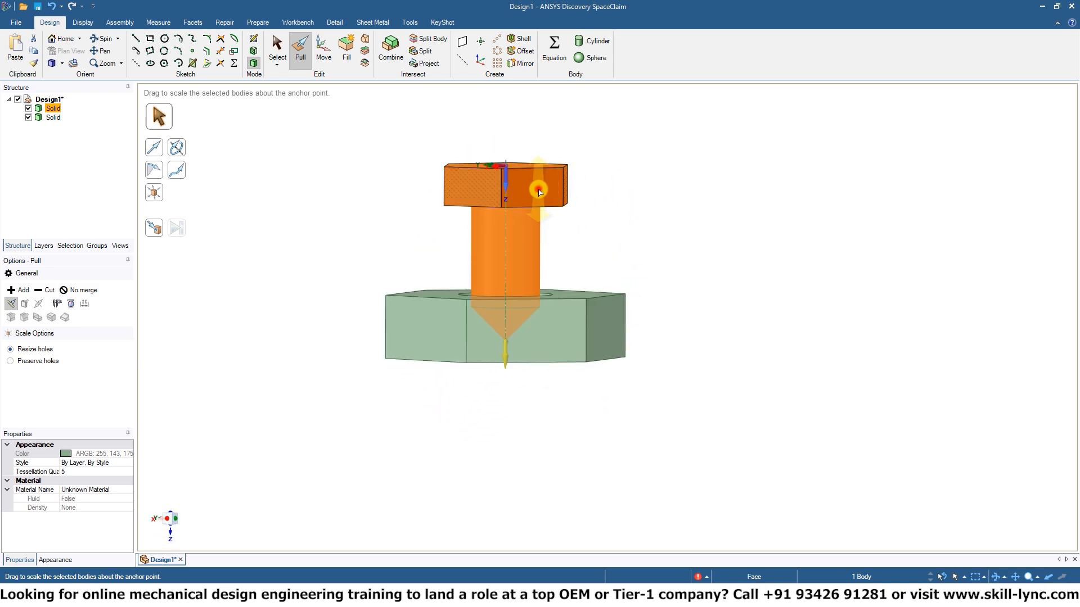
pyautogui.moveTo(537, 188); pyautogui.dragTo(470, 386)
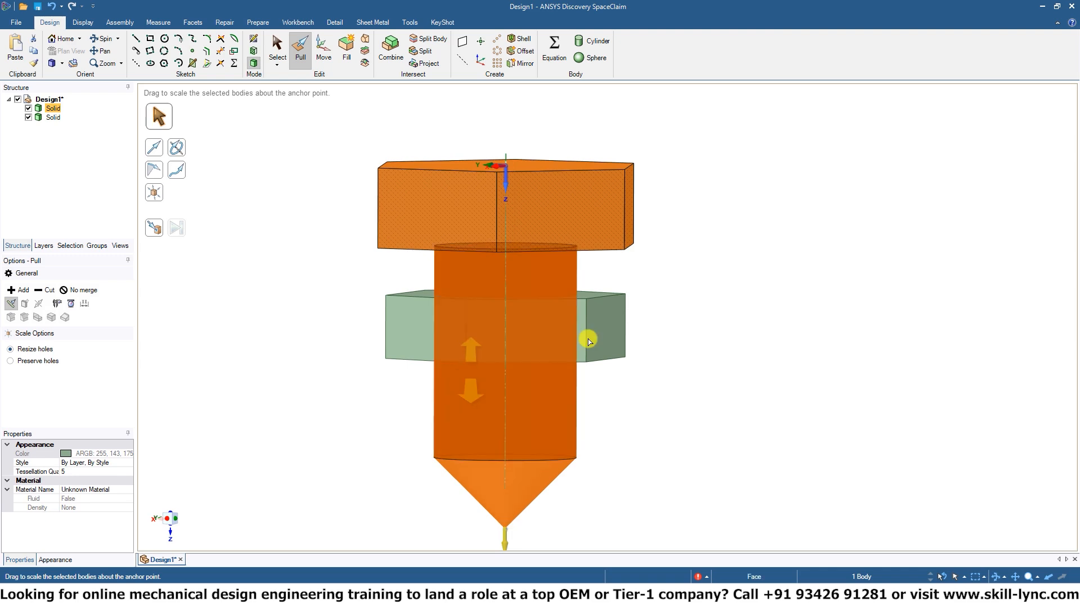
pyautogui.moveTo(751, 266); pyautogui.dragTo(735, 188, button='middle')
pyautogui.click(752, 325)
pyautogui.click(552, 266)
pyautogui.click(578, 281)
pyautogui.click(575, 280)
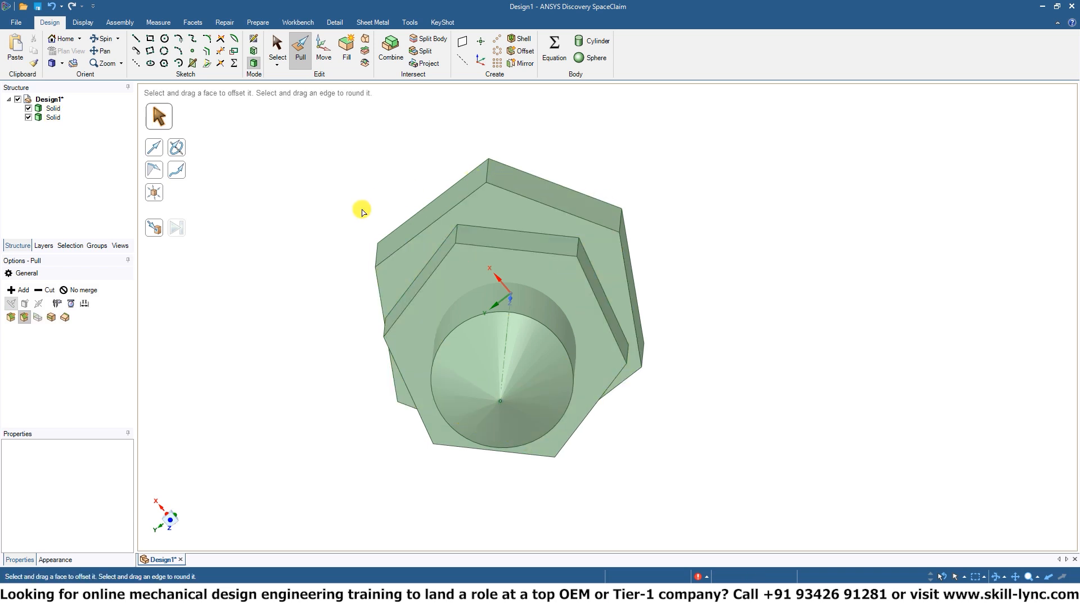
# - Move the nut solid sideways off the enlarged bolt by about 10.7 mm
pyautogui.click(49, 117)
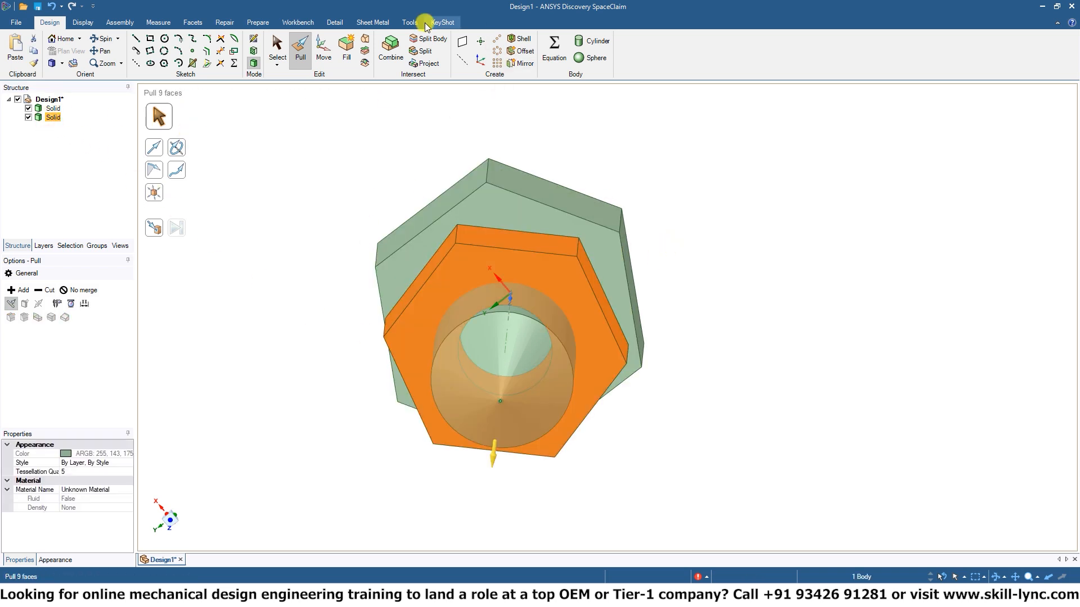
pyautogui.click(314, 41)
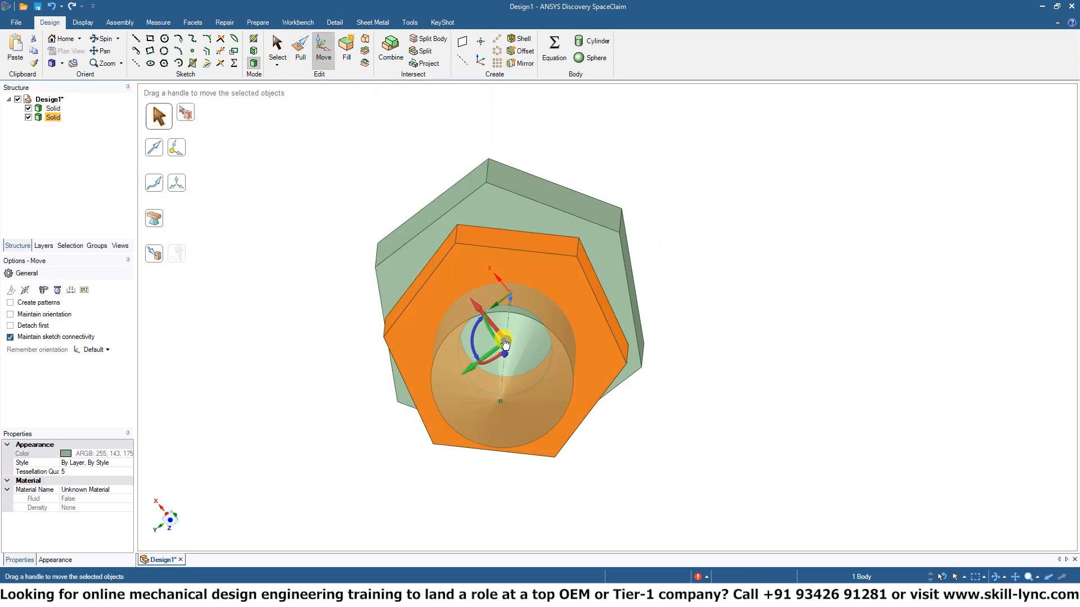
pyautogui.moveTo(503, 336); pyautogui.dragTo(325, 206)
pyautogui.moveTo(665, 258); pyautogui.dragTo(422, 221, button='middle')
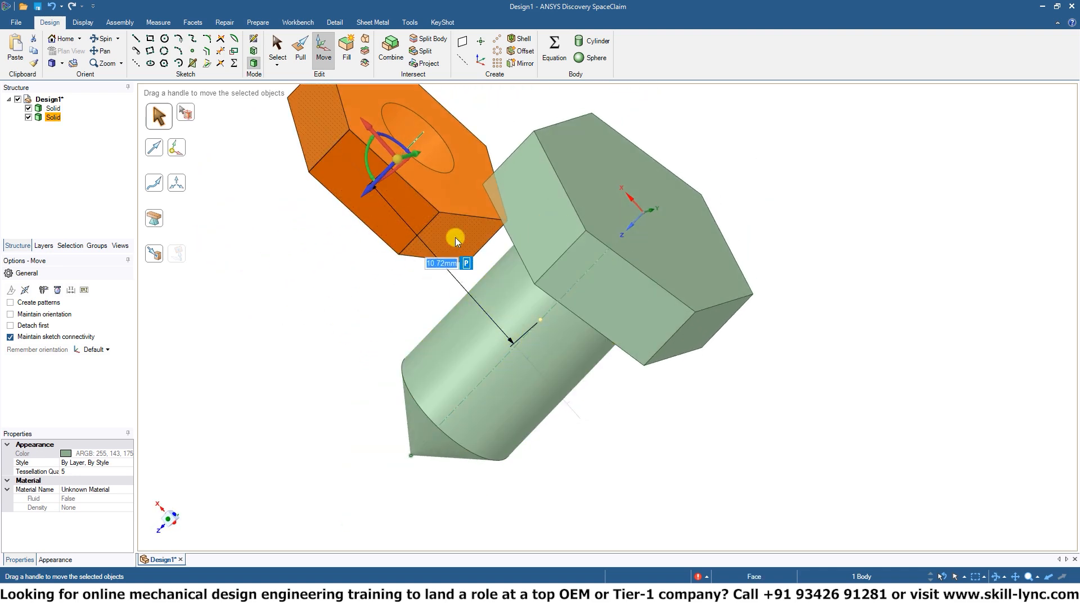
# - Undo the nut's move and the bolt's scaling, and clear the selection
pyautogui.hotkey('ctrl', 'z')
pyautogui.hotkey('ctrl', 'z')
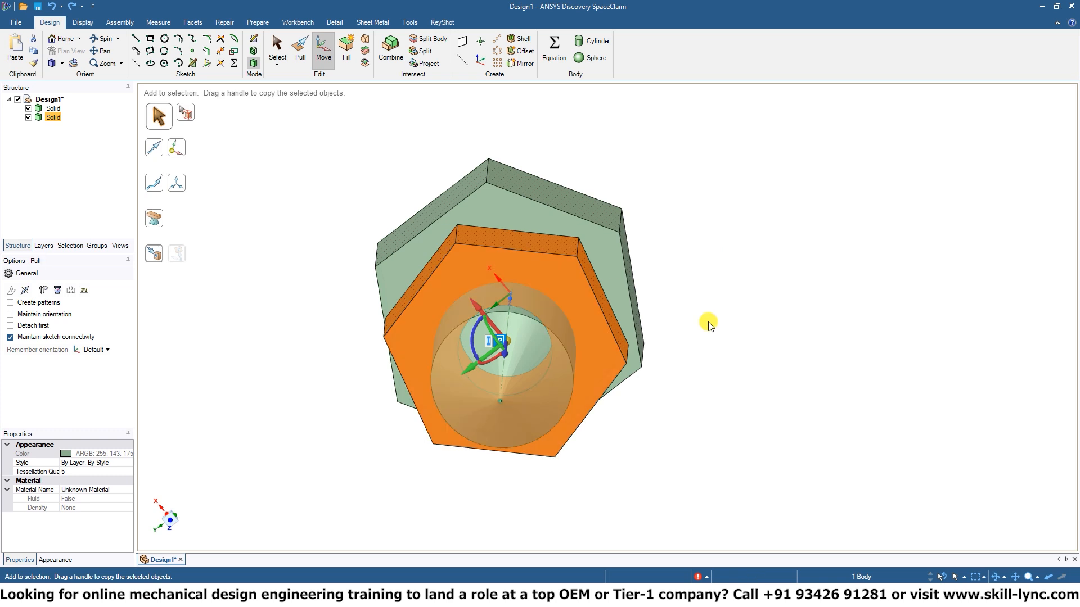
pyautogui.hotkey('ctrl', 'z')
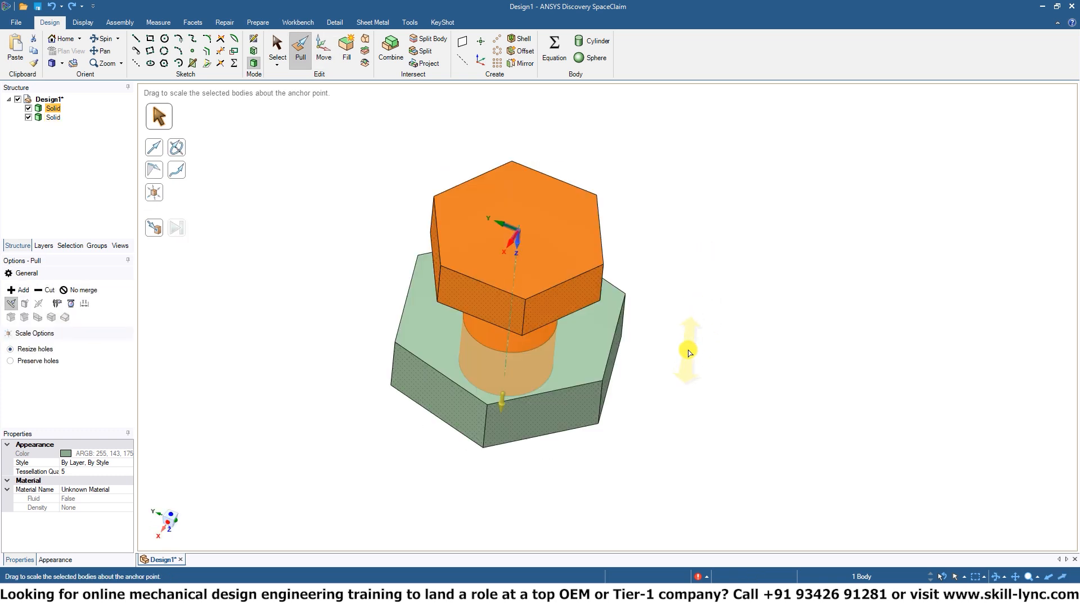
pyautogui.moveTo(689, 351); pyautogui.dragTo(701, 284, button='middle')
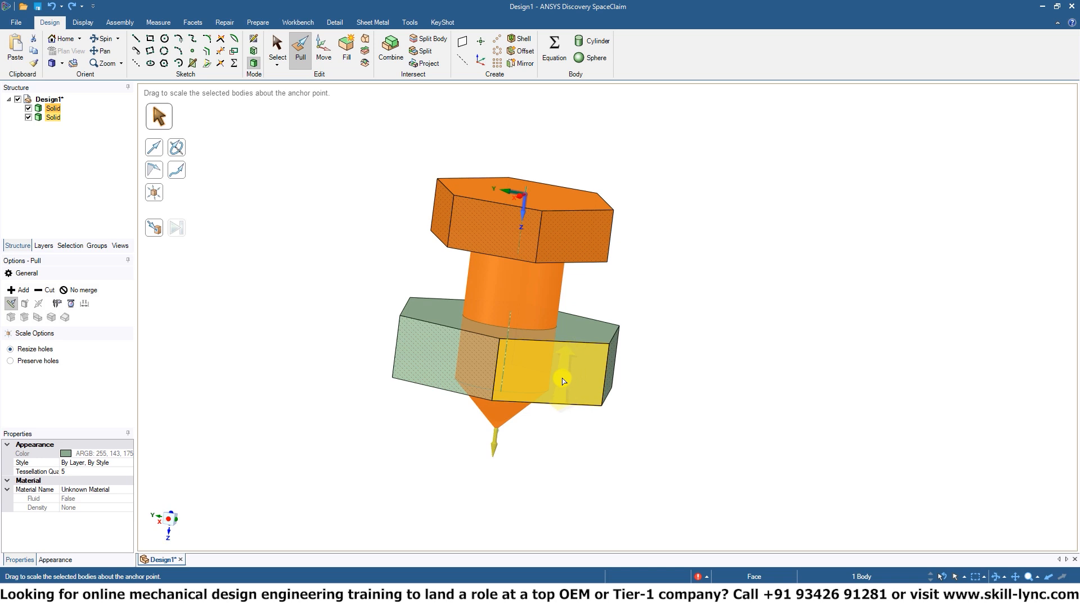
pyautogui.click(713, 301)
# - Select the bolt and nut solids together from the design structure, and clear the selection
pyautogui.click(44, 108)
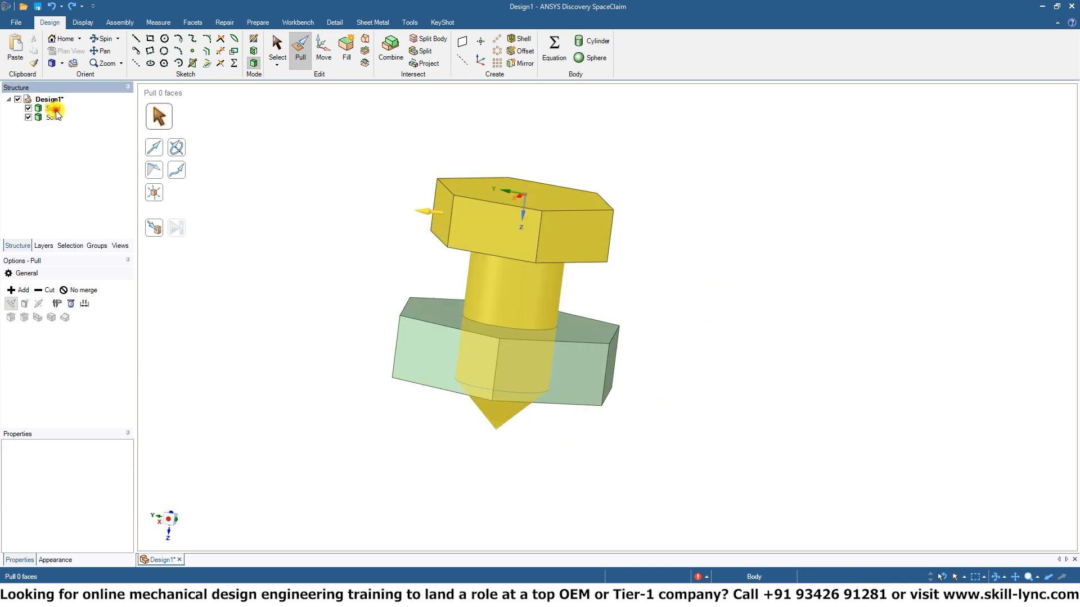
pyautogui.click(50, 108)
pyautogui.keyDown('ctrl'); pyautogui.click(53, 117); pyautogui.keyUp('ctrl')
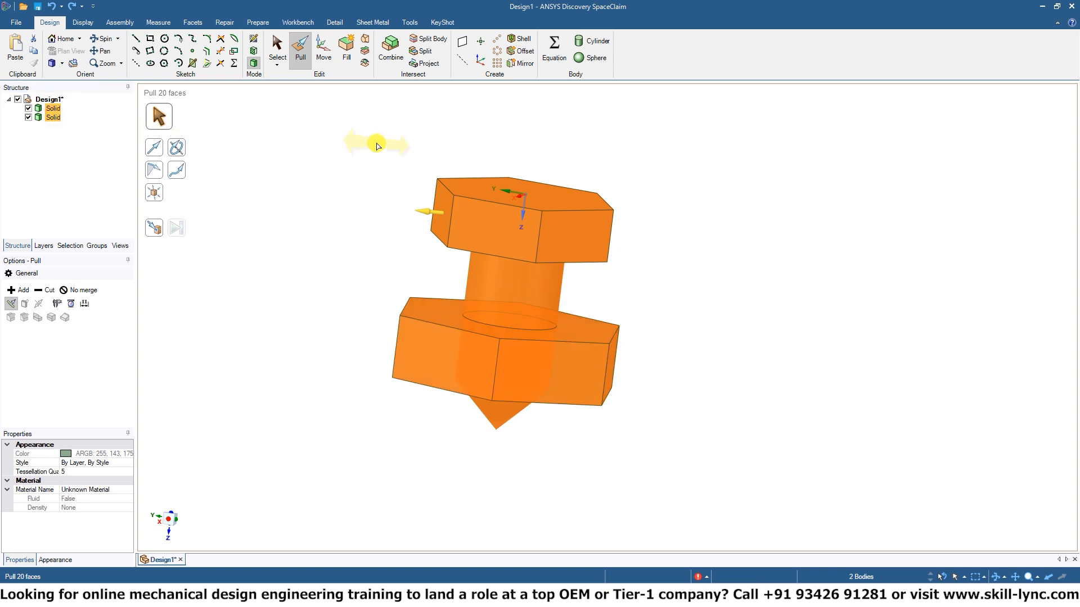
pyautogui.click(376, 143)
# - Switch to the Select tool, pick the bolt and nut bodies together directly in the model, and deselect them
pyautogui.press('s')
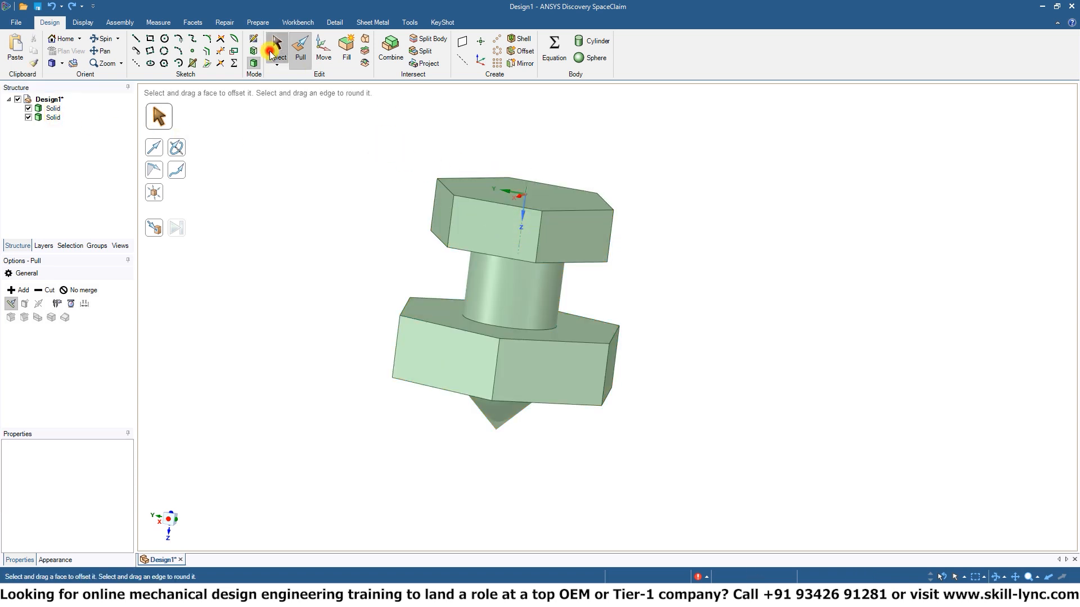
pyautogui.click(531, 234)
pyautogui.tripleClick(467, 223)
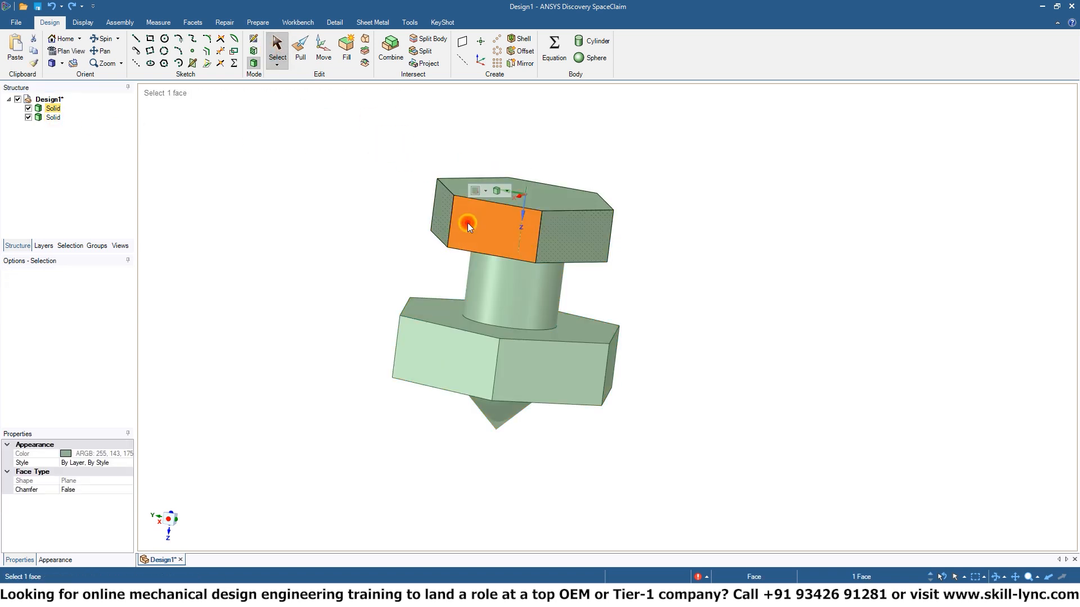
pyautogui.keyDown('ctrl'); pyautogui.tripleClick(541, 356); pyautogui.keyUp('ctrl')
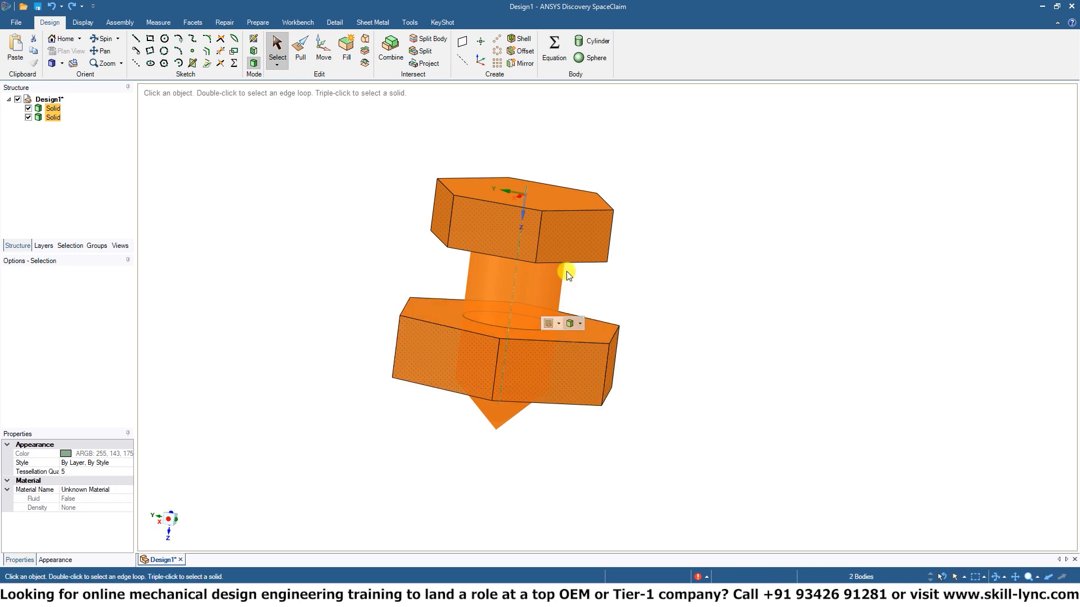
pyautogui.click(714, 261)
# - Select the whole bolt body and replace it with only the nut body, and clear the selection
pyautogui.tripleClick(478, 239)
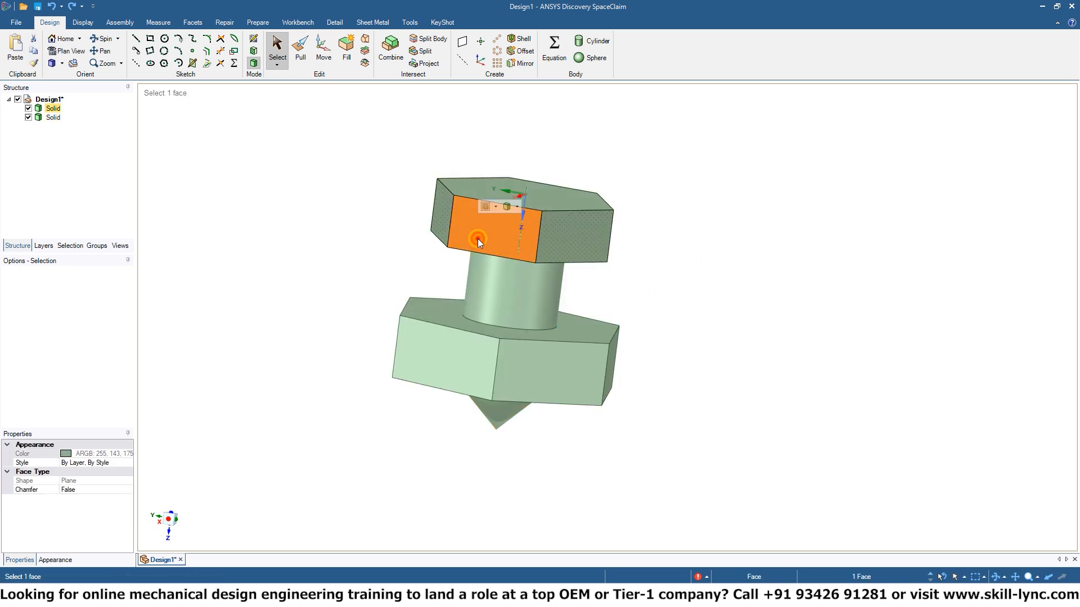
pyautogui.click(568, 363)
pyautogui.tripleClick(569, 363)
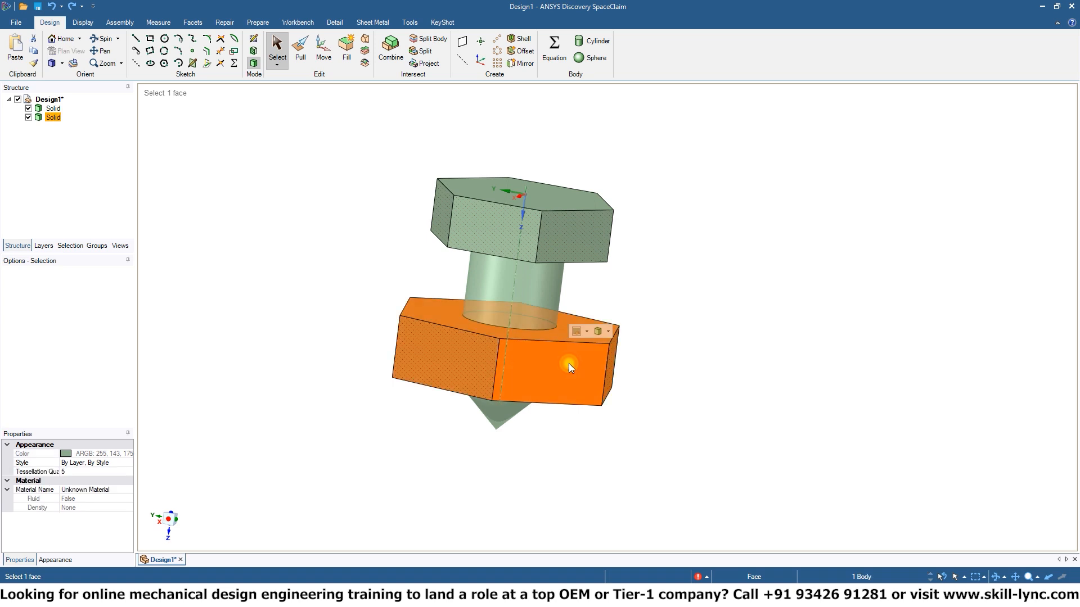
pyautogui.click(703, 298)
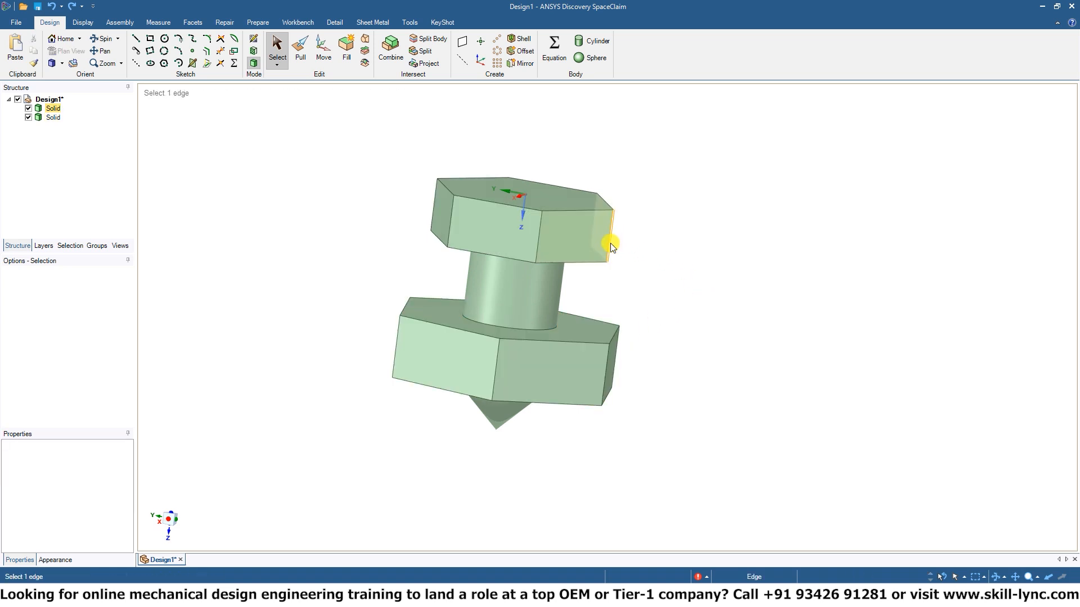
# - Select the bolt and nut bodies and scale both to about 0.98 about the origin with the Pull tool's Scale Body option
pyautogui.tripleClick(481, 243)
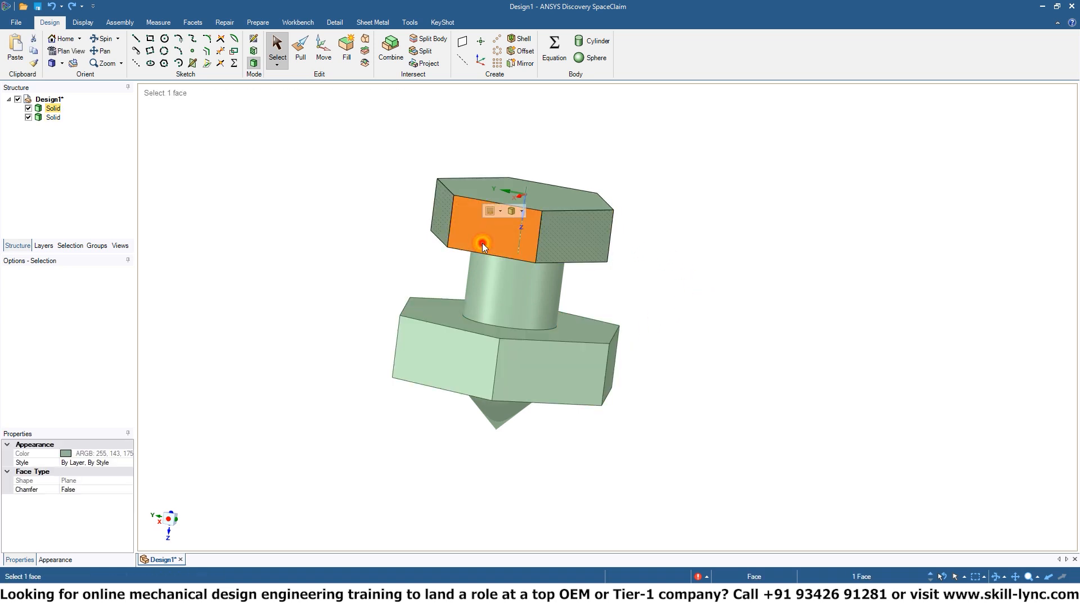
pyautogui.keyDown('ctrl'); pyautogui.tripleClick(559, 374); pyautogui.keyUp('ctrl')
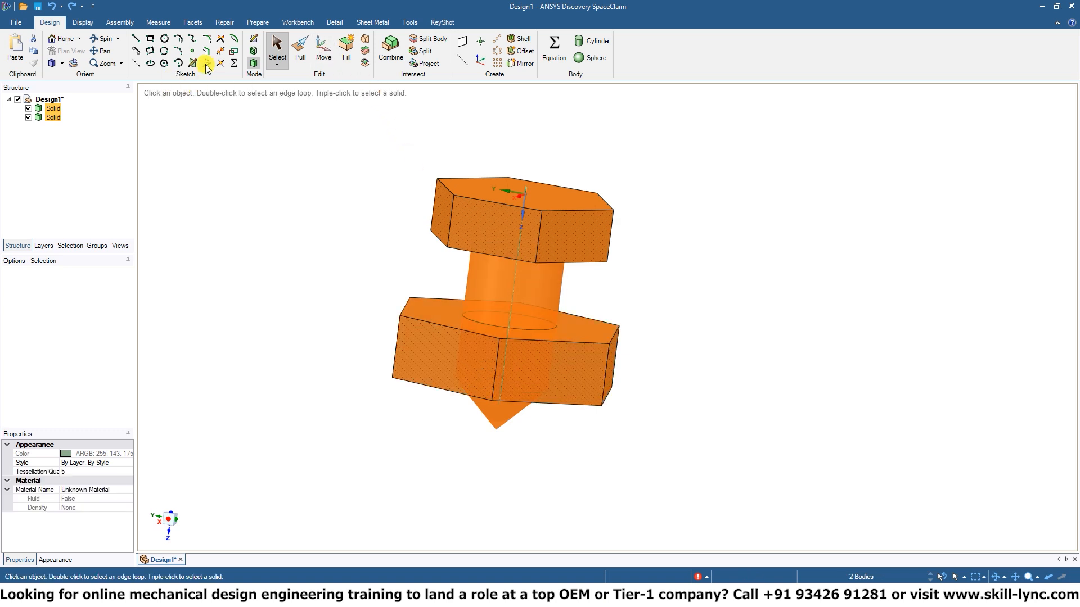
pyautogui.click(299, 56)
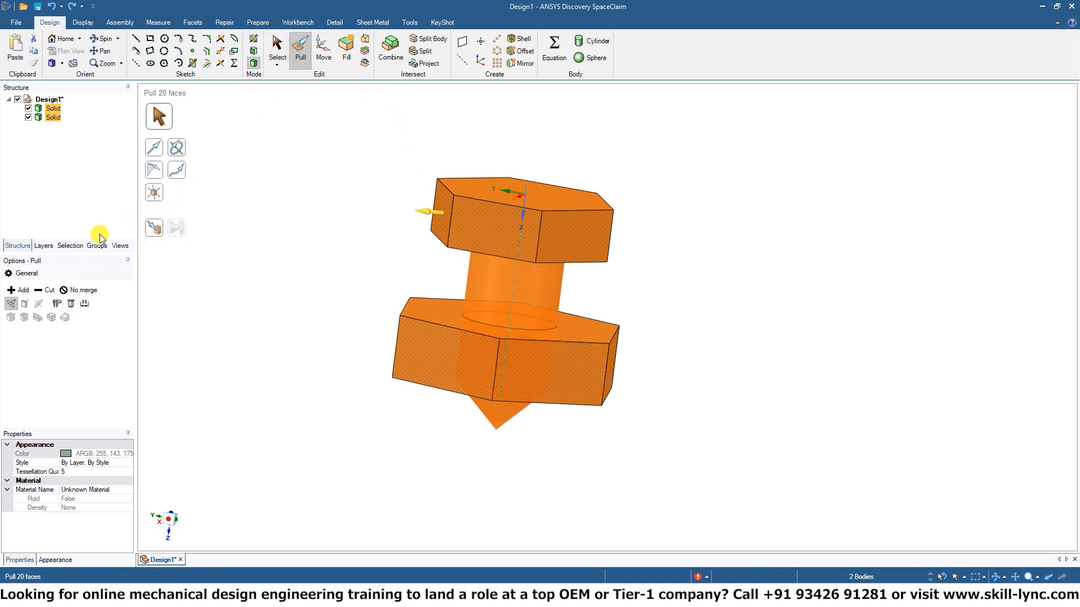
pyautogui.click(155, 192)
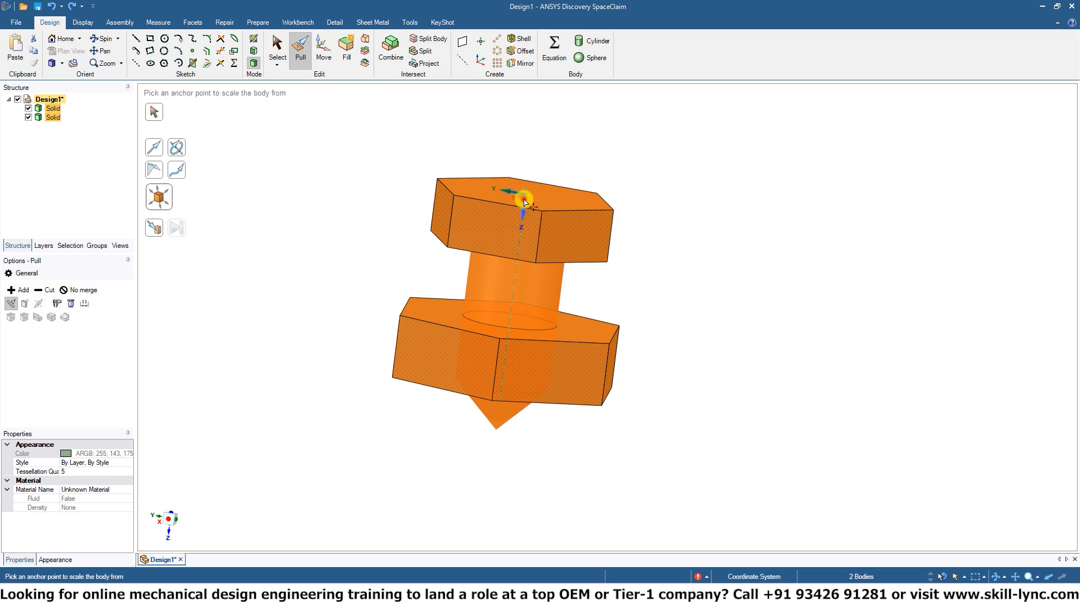
pyautogui.click(524, 203)
pyautogui.moveTo(523, 197)
pyautogui.mouseDown()
pyautogui.moveTo(596, 113)
pyautogui.moveTo(648, 120)
pyautogui.moveTo(513, 363)
pyautogui.moveTo(511, 284)
pyautogui.moveTo(535, 181)
pyautogui.mouseUp()
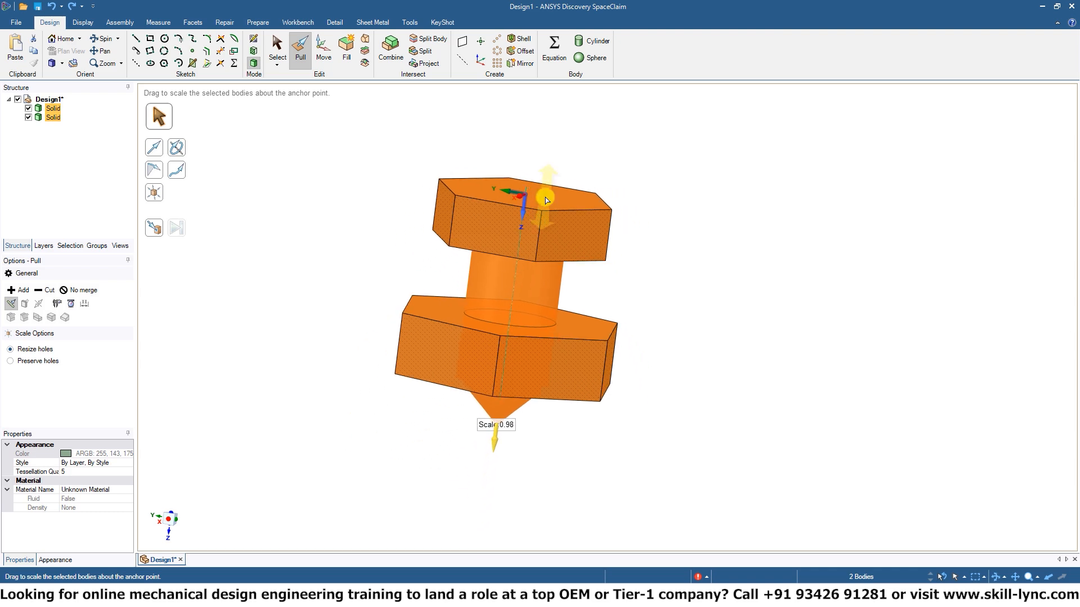
pyautogui.click(713, 231)
# - Move the whole bolt body sideways out of the nut by about 10.64 mm along the Y axis
pyautogui.moveTo(695, 245); pyautogui.dragTo(694, 279, button='middle')
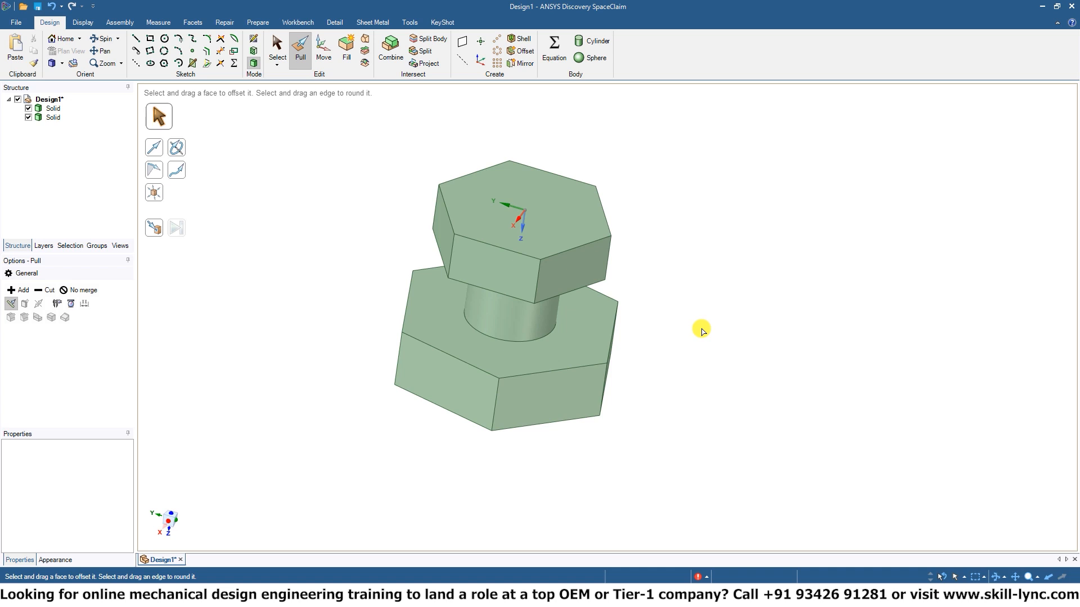
pyautogui.moveTo(701, 330)
pyautogui.mouseDown(button='middle')
pyautogui.moveTo(709, 304)
pyautogui.moveTo(732, 318)
pyautogui.moveTo(720, 336)
pyautogui.mouseUp(button='middle')
pyautogui.click(537, 262)
pyautogui.click(524, 277)
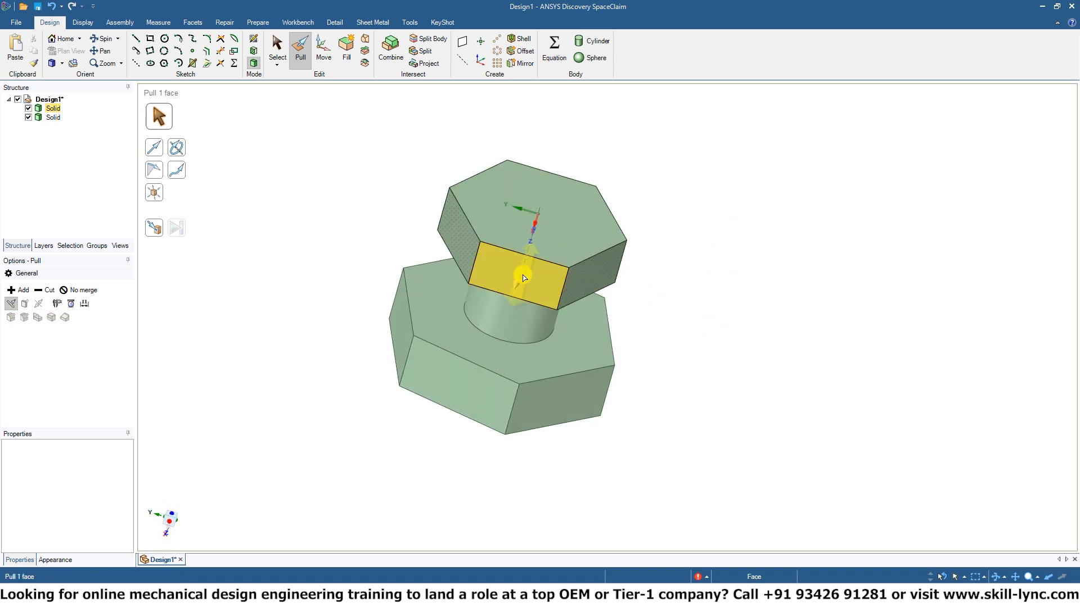
pyautogui.tripleClick(523, 278)
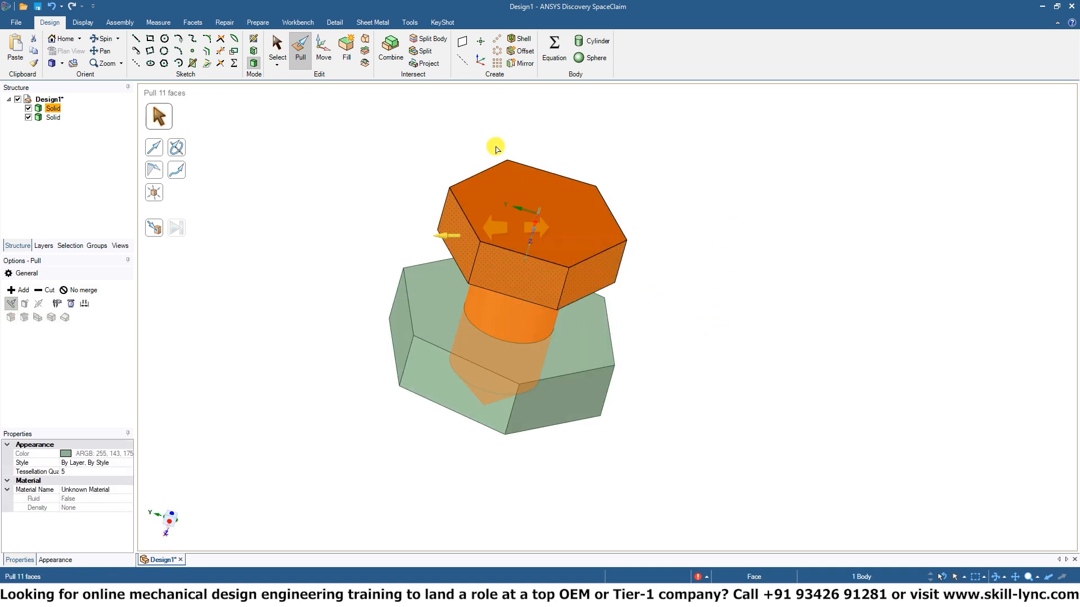
pyautogui.click(324, 49)
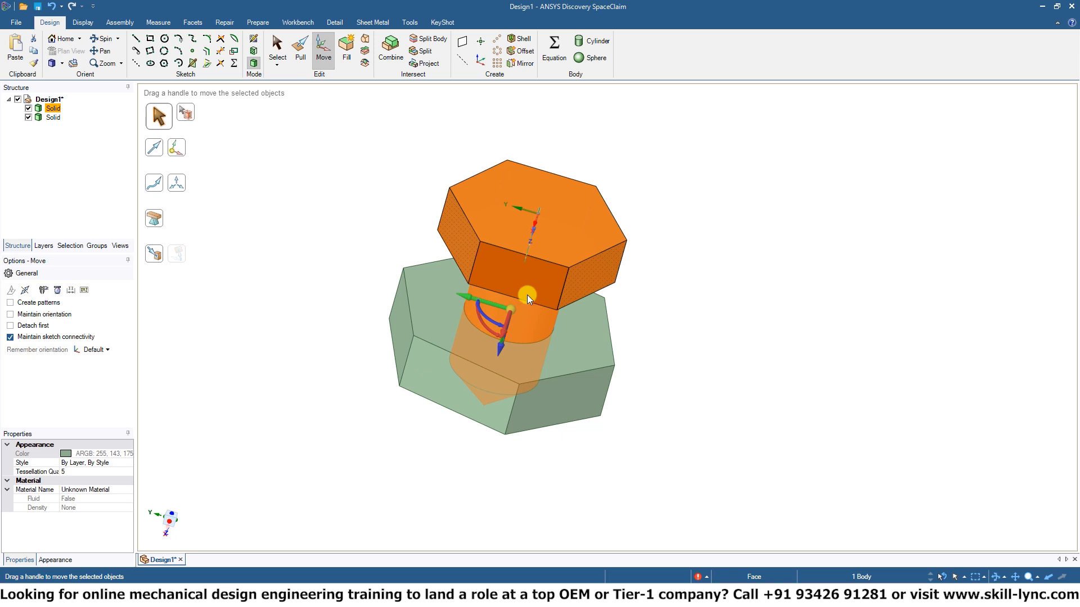
pyautogui.moveTo(484, 304); pyautogui.dragTo(276, 242)
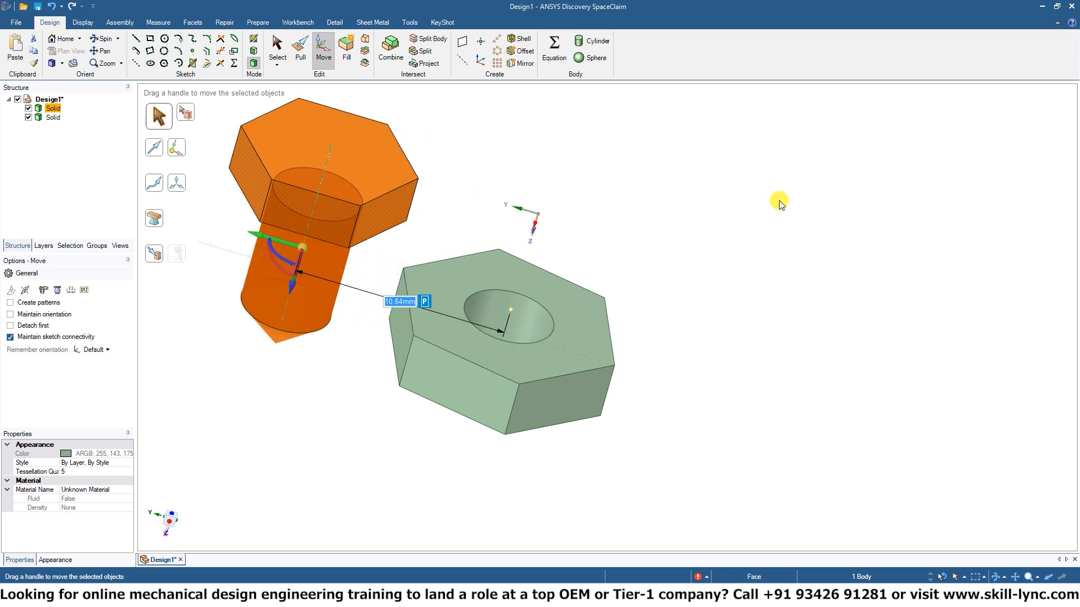
pyautogui.click(779, 203)
# - Fill the cylindrical hole through the nut, and undo the fill
pyautogui.moveTo(779, 204); pyautogui.dragTo(754, 271, button='middle')
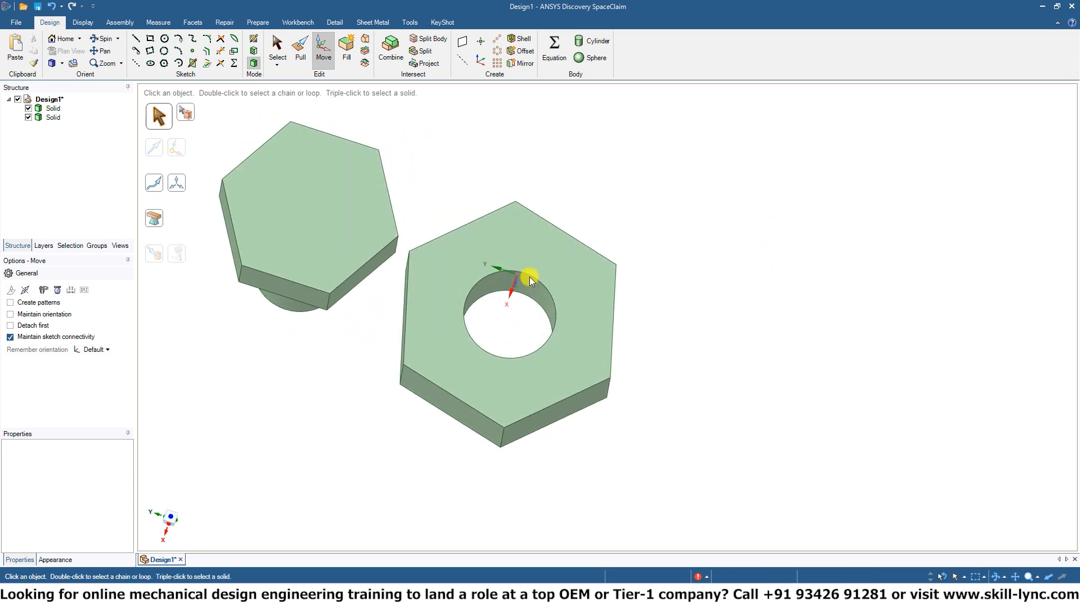
pyautogui.moveTo(562, 167); pyautogui.dragTo(585, 140, button='middle')
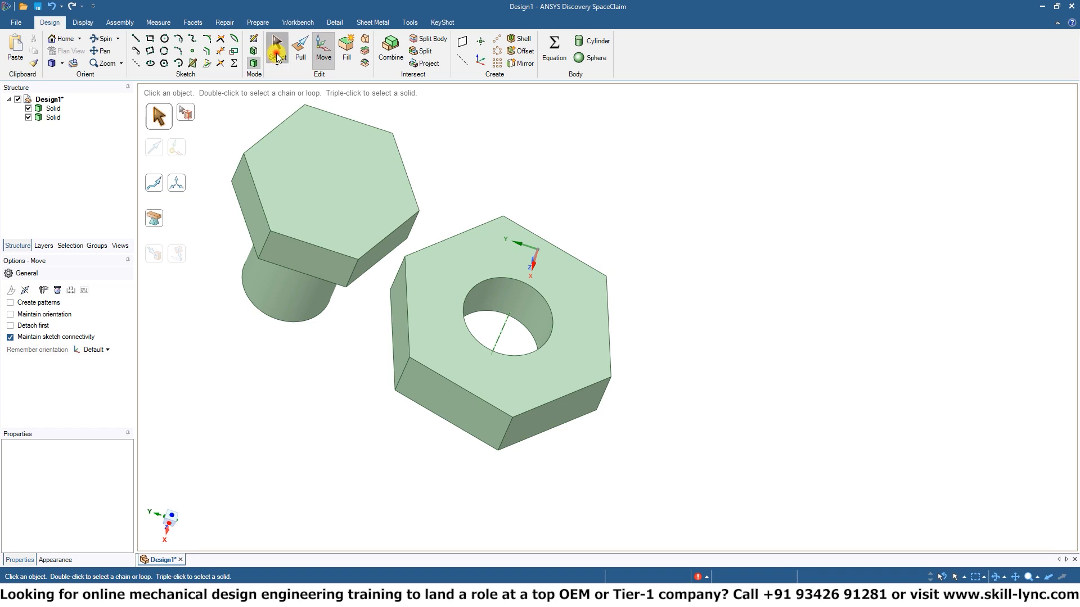
pyautogui.click(276, 49)
pyautogui.click(409, 192)
pyautogui.click(528, 294)
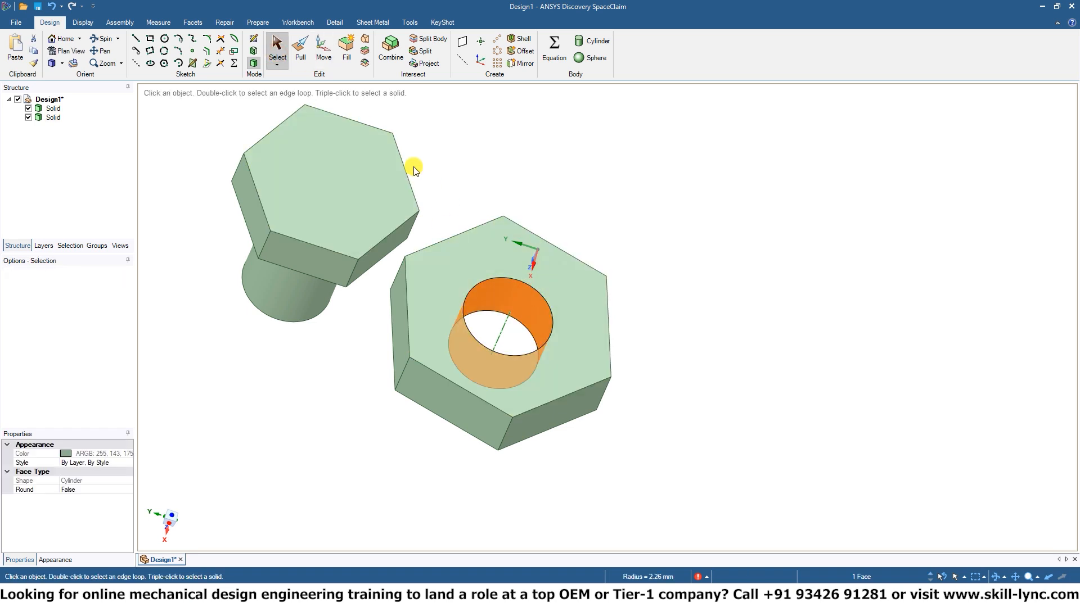
pyautogui.click(347, 48)
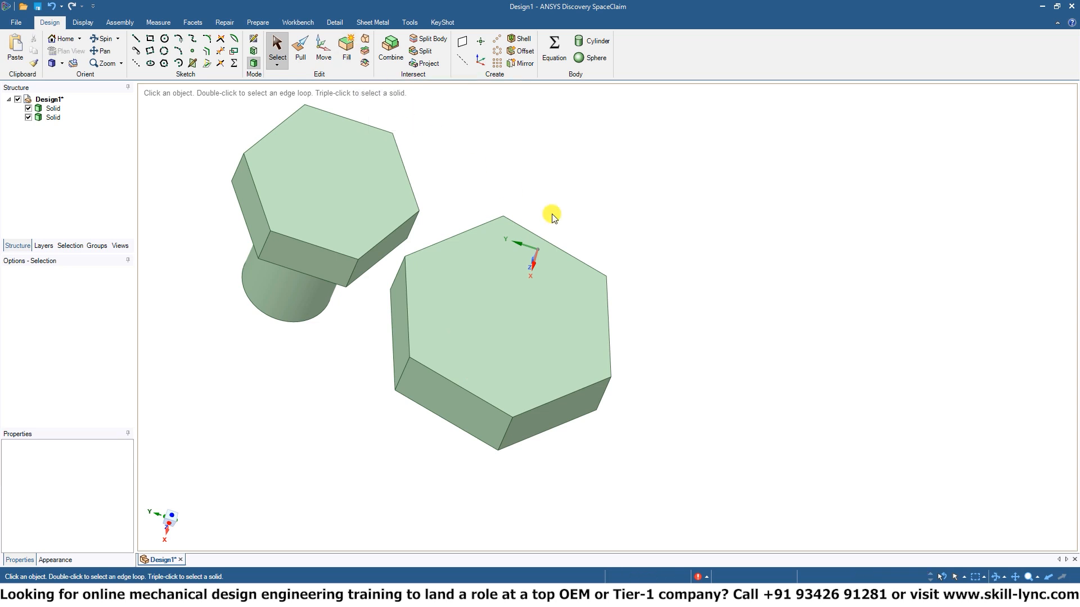
pyautogui.hotkey('ctrl', 'z')
# - Remove the nut's side face closest to the bolt shank with Fill, undo the fill, and clear the selection
pyautogui.moveTo(646, 297); pyautogui.dragTo(587, 196, button='middle')
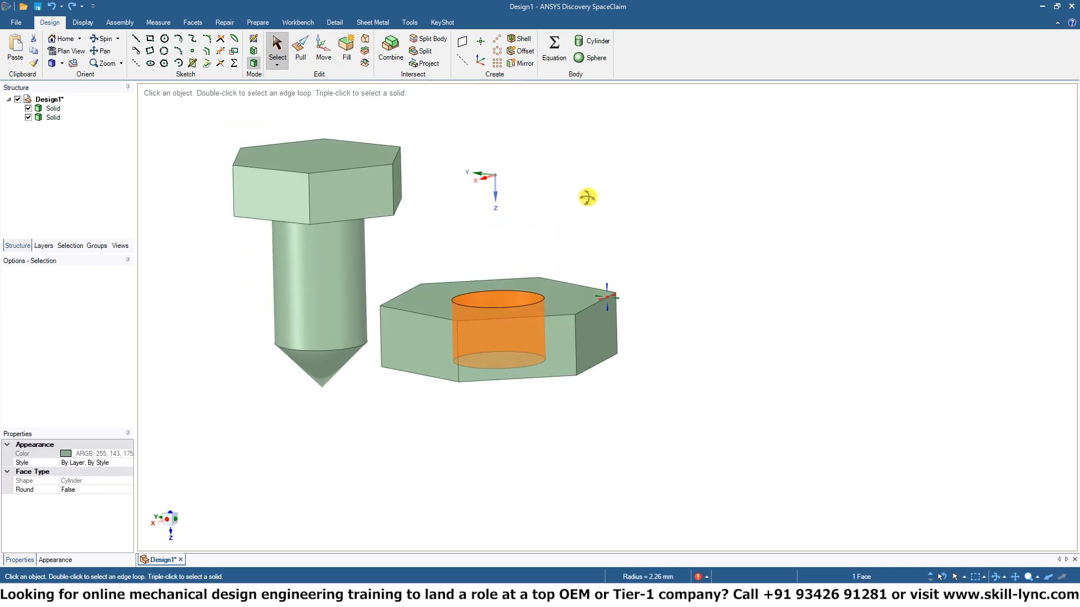
pyautogui.click(434, 337)
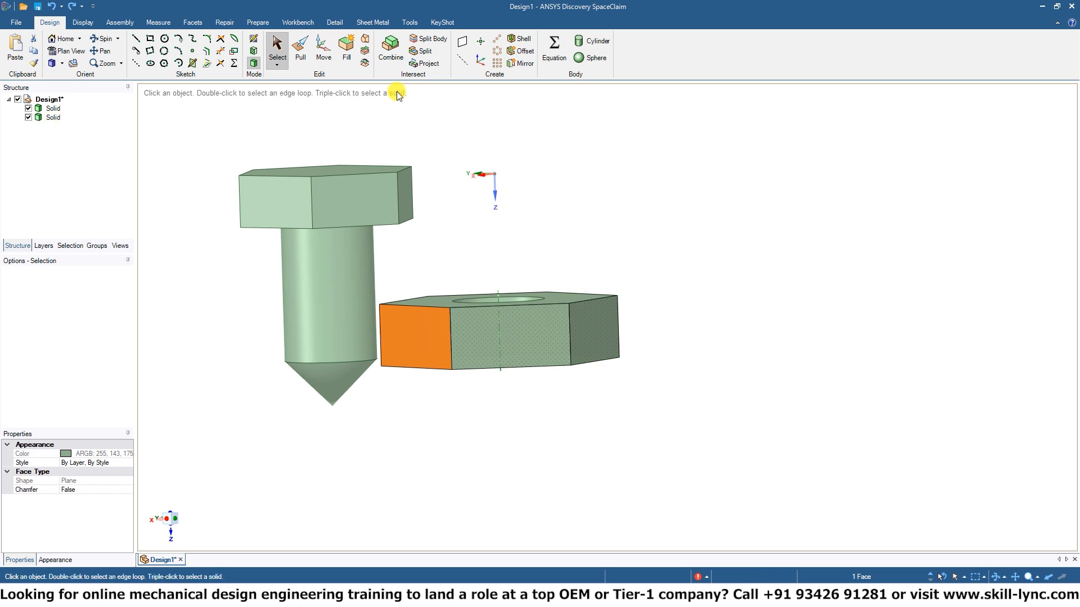
pyautogui.click(347, 45)
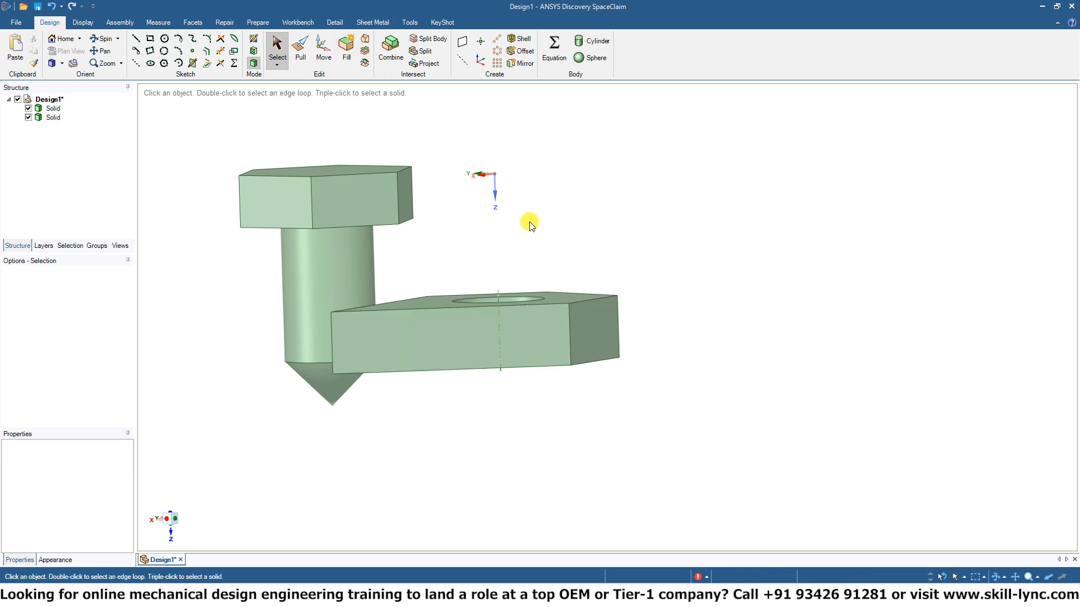
pyautogui.moveTo(530, 224); pyautogui.dragTo(542, 374, button='middle')
pyautogui.click(623, 430)
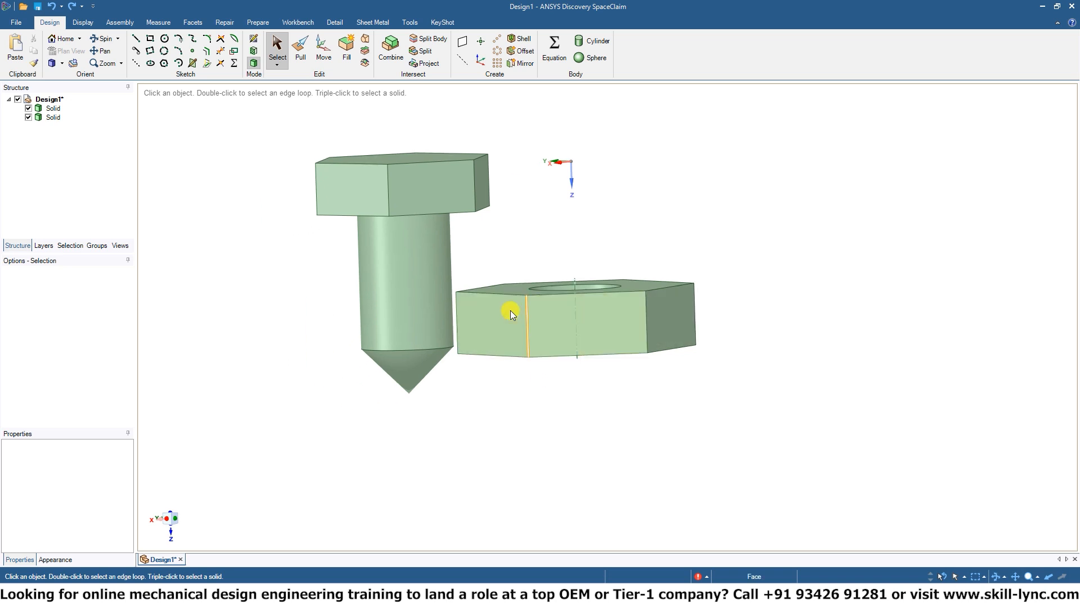
# - Fill a single side face of the nut so its neighbouring faces extend to meet, and undo the fill
pyautogui.moveTo(512, 315); pyautogui.dragTo(585, 416, button='middle')
pyautogui.click(474, 325)
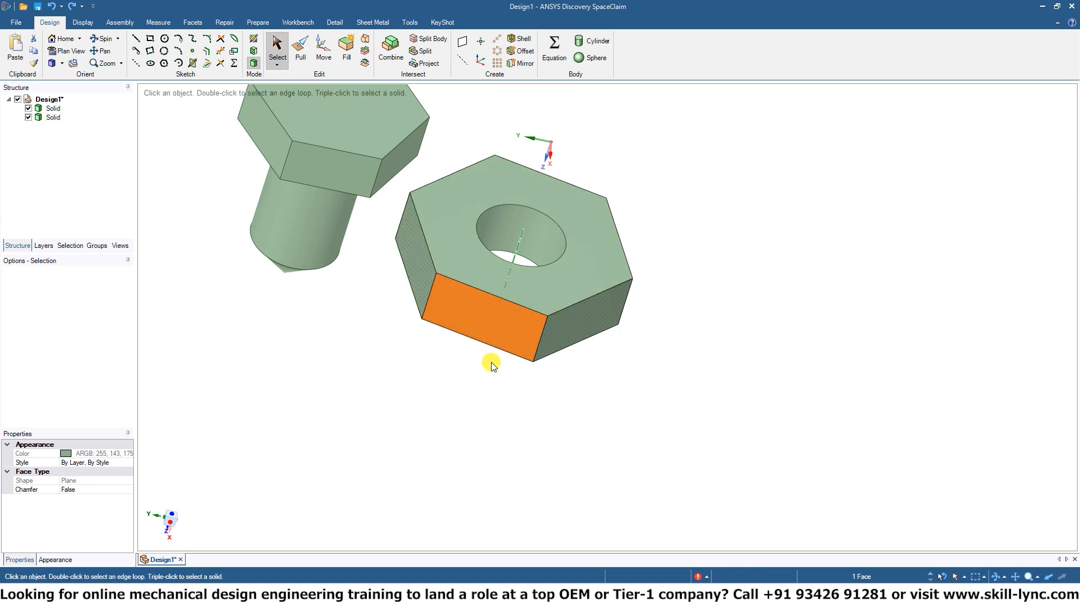
pyautogui.click(346, 59)
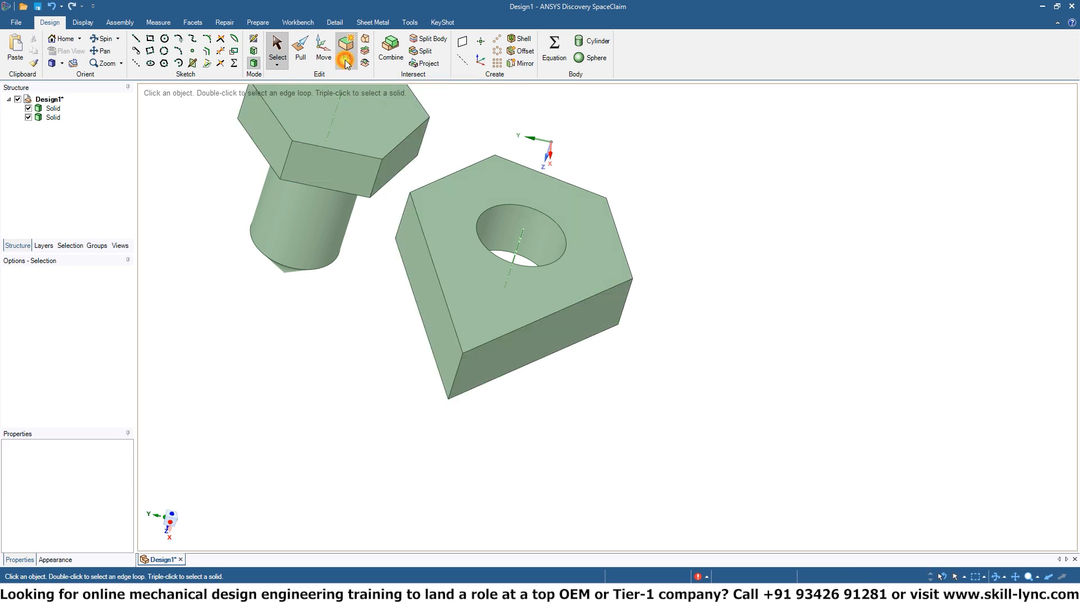
pyautogui.moveTo(524, 364); pyautogui.dragTo(542, 270, button='middle')
pyautogui.hotkey('ctrl', 'z')
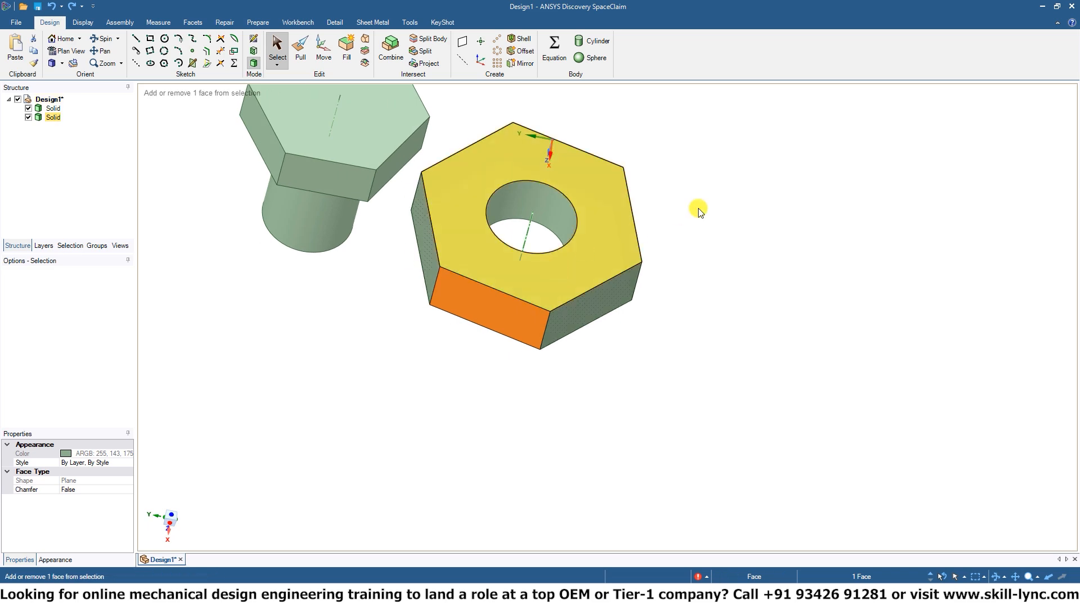
# - Select three alternating side faces of the nut, fill them to make the outline triangular, and undo the fill
pyautogui.scroll(5, 571, 248)
pyautogui.moveTo(691, 234); pyautogui.dragTo(440, 237, button='middle')
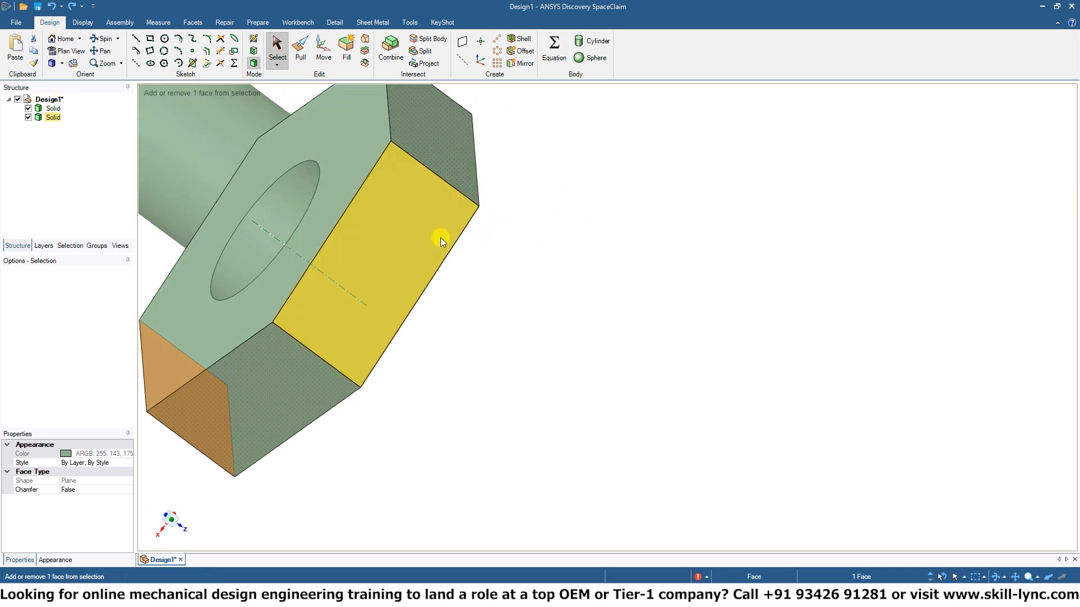
pyautogui.keyDown('ctrl'); pyautogui.click(440, 237); pyautogui.keyUp('ctrl')
pyautogui.moveTo(521, 166); pyautogui.dragTo(530, 141, button='middle')
pyautogui.keyDown('ctrl'); pyautogui.click(423, 144); pyautogui.keyUp('ctrl')
pyautogui.keyDown('shift'); pyautogui.moveTo(576, 265); pyautogui.dragTo(773, 258, button='middle'); pyautogui.keyUp('shift')
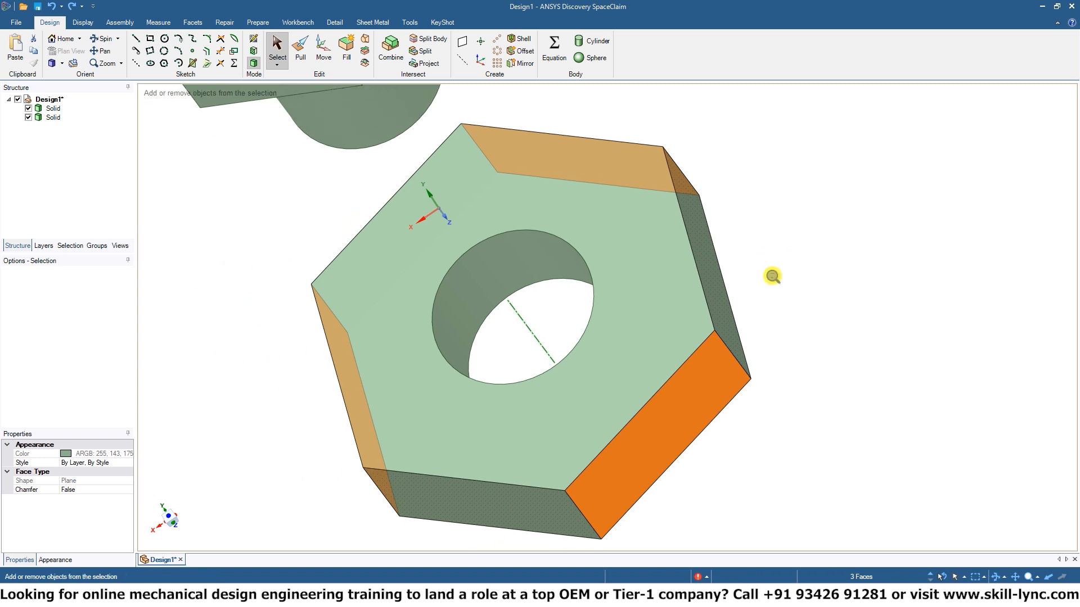
pyautogui.scroll(-3, 772, 276)
pyautogui.click(346, 46)
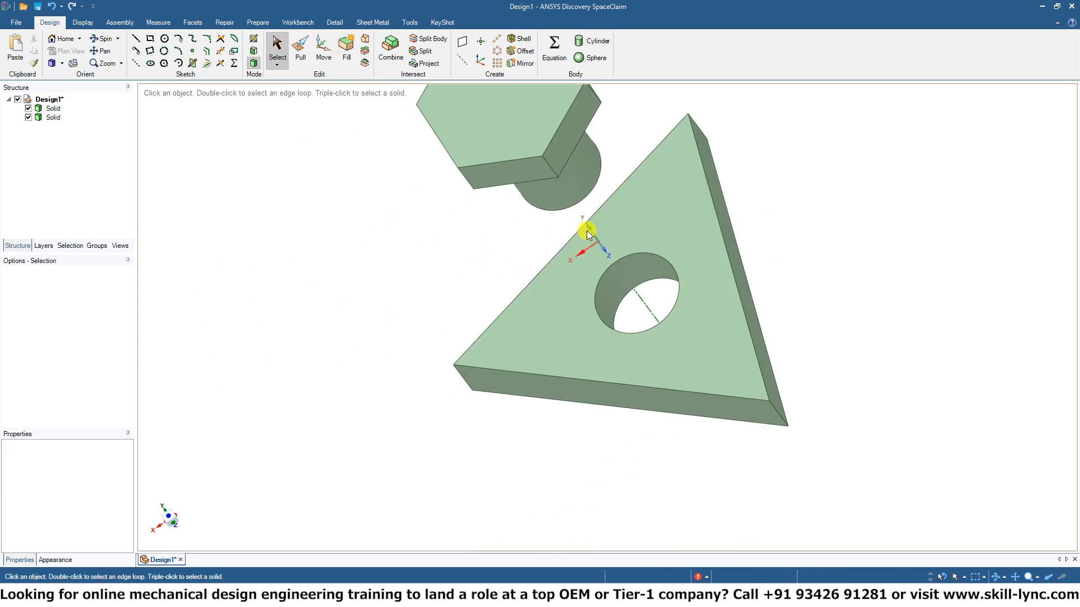
pyautogui.click(731, 274)
pyautogui.moveTo(731, 274); pyautogui.dragTo(773, 266, button='middle')
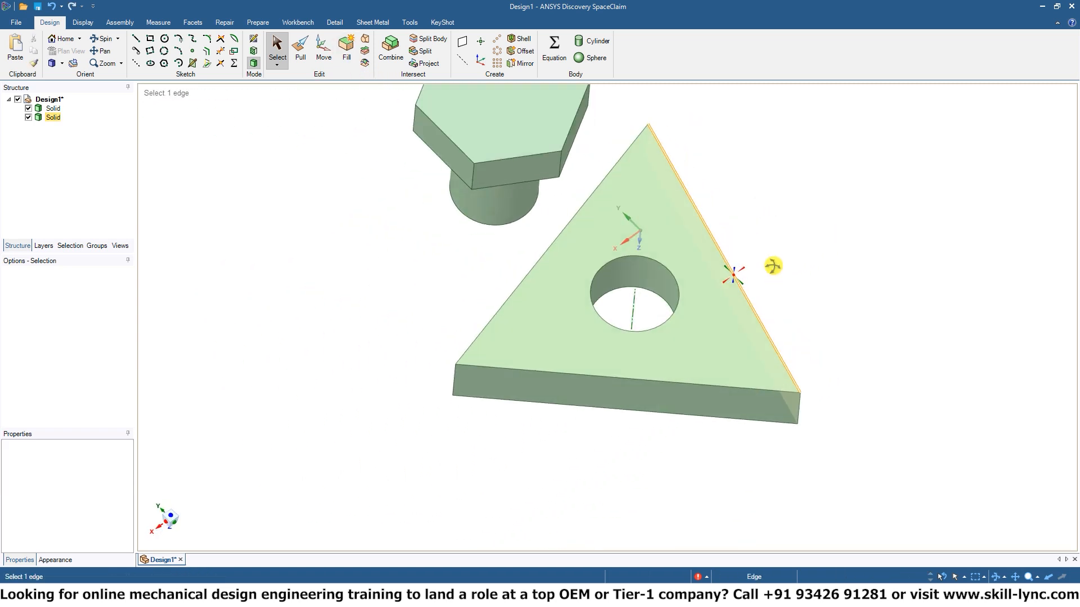
pyautogui.hotkey('ctrl', 'z')
# - Add the nut's remaining side faces to the selection, try to fill all six together, and clear the selection
pyautogui.keyDown('ctrl'); pyautogui.click(746, 284); pyautogui.keyUp('ctrl')
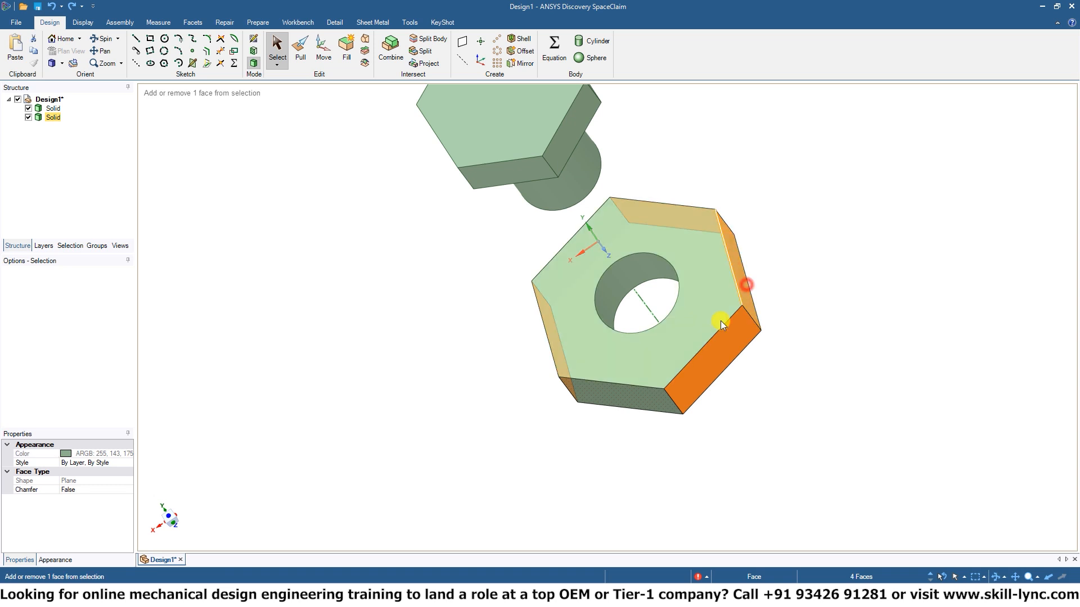
pyautogui.keyDown('ctrl'); pyautogui.click(627, 391); pyautogui.keyUp('ctrl')
pyautogui.moveTo(535, 197); pyautogui.dragTo(607, 218, button='middle')
pyautogui.keyDown('ctrl'); pyautogui.click(563, 259); pyautogui.keyUp('ctrl')
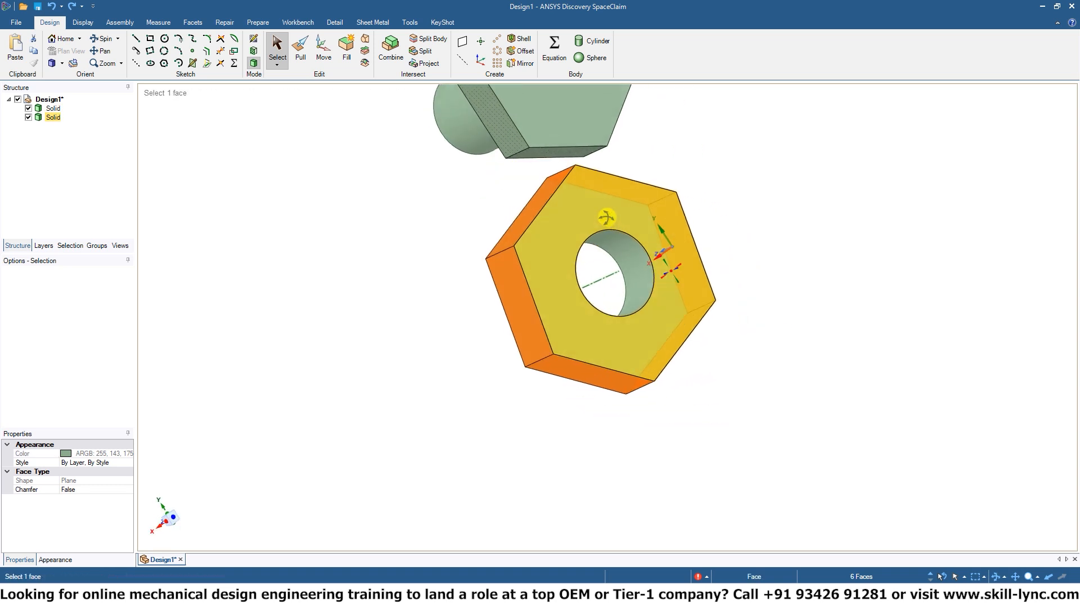
pyautogui.click(344, 60)
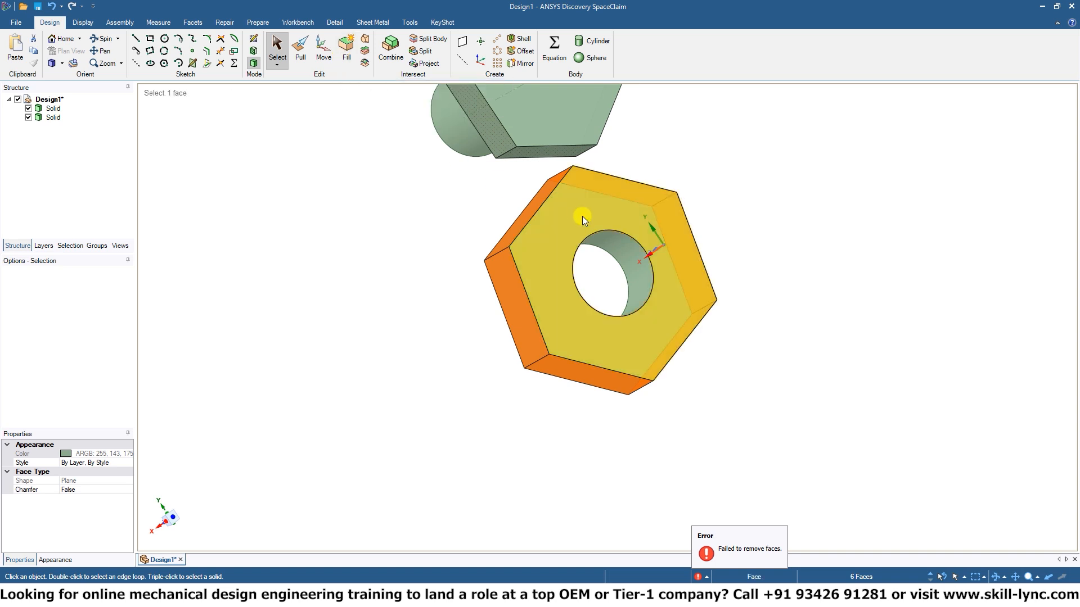
pyautogui.moveTo(583, 217); pyautogui.dragTo(526, 211, button='middle')
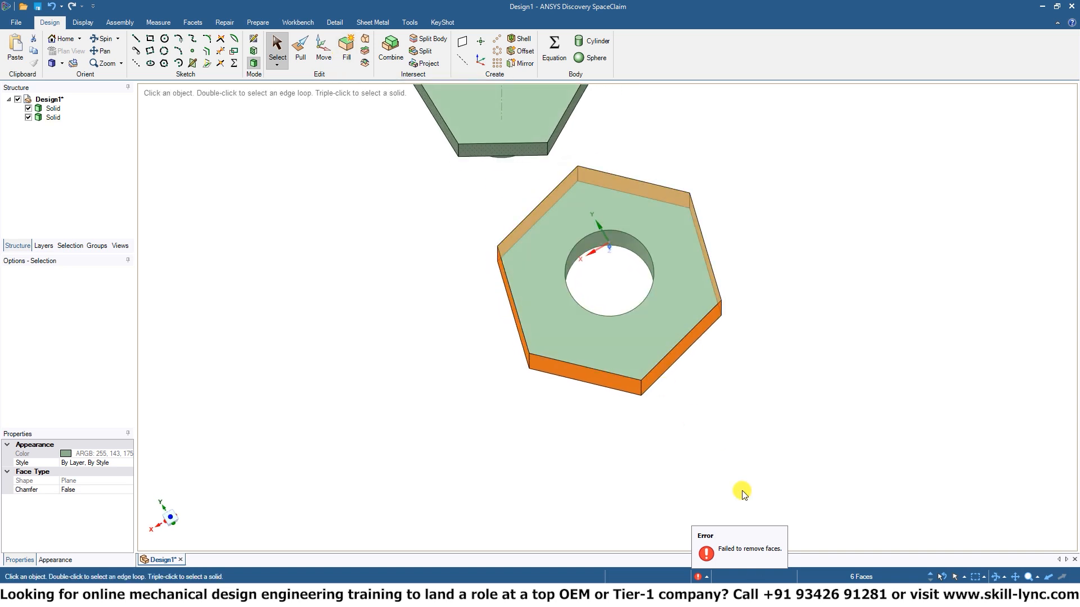
pyautogui.click(755, 558)
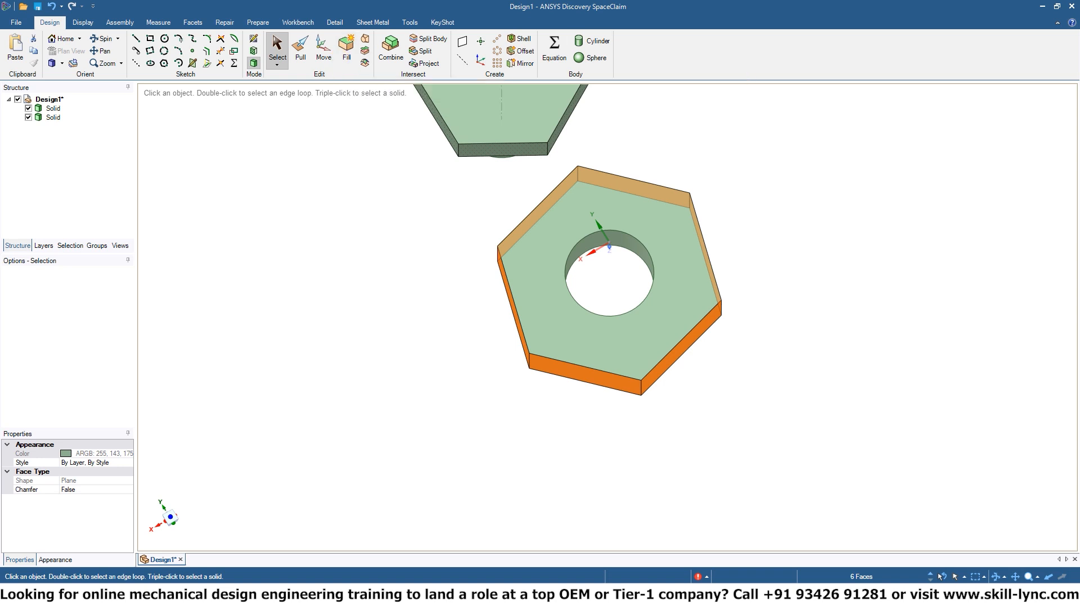
pyautogui.click(849, 368)
# - Try to fill two adjacent side faces of the nut together, and clear the selection
pyautogui.moveTo(755, 402); pyautogui.dragTo(747, 338, button='middle')
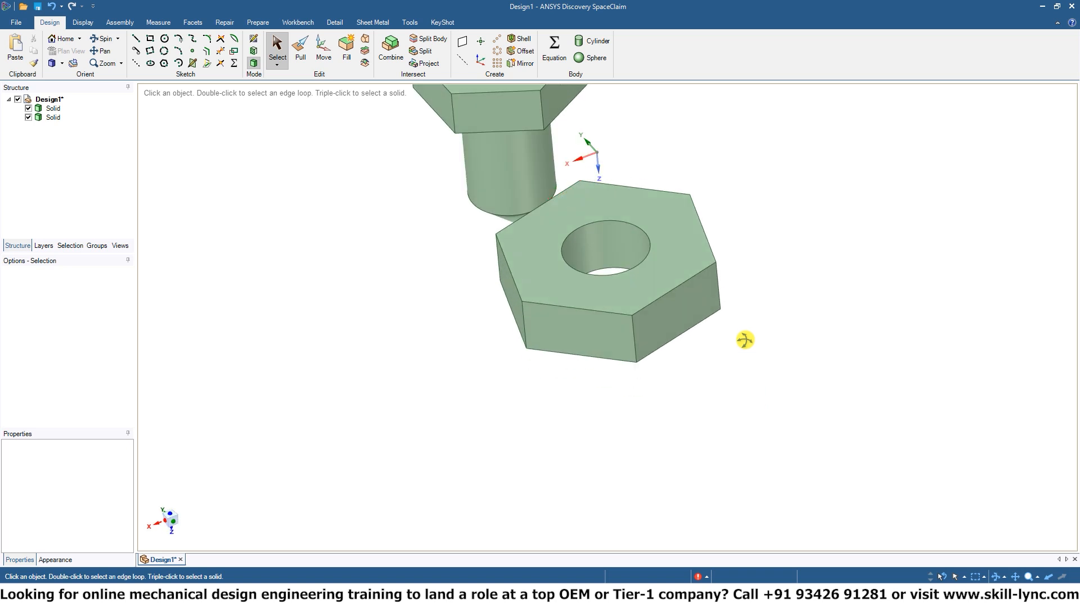
pyautogui.click(585, 342)
pyautogui.keyDown('ctrl'); pyautogui.click(673, 319); pyautogui.keyUp('ctrl')
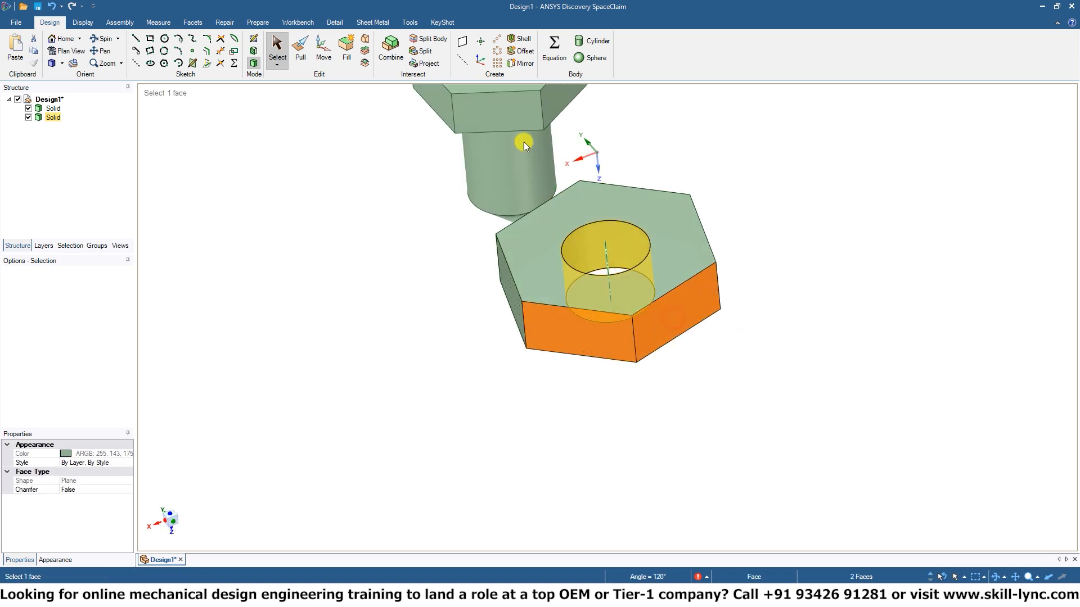
pyautogui.click(347, 47)
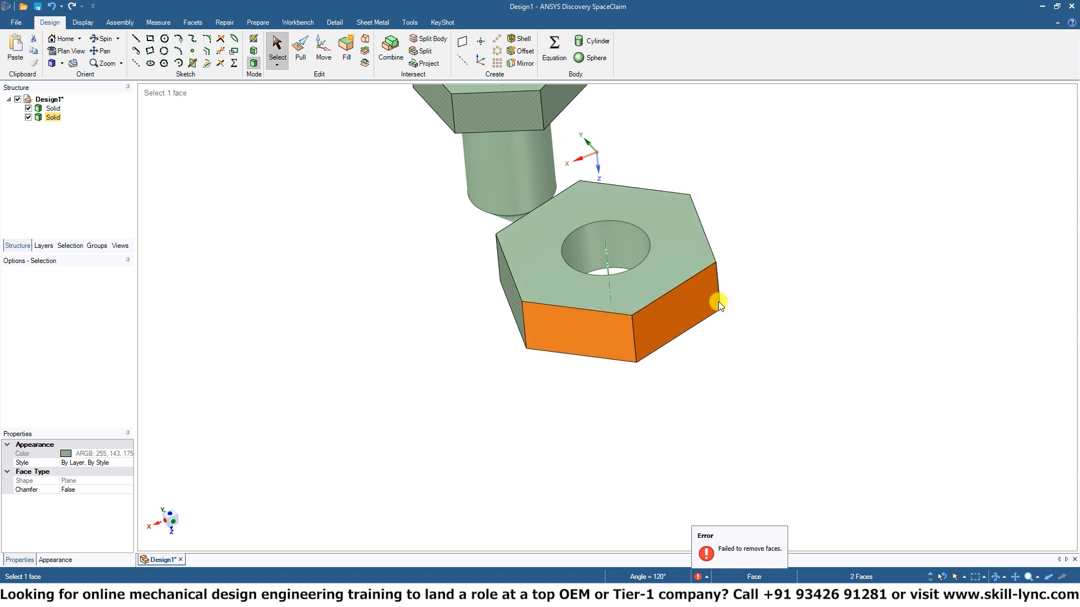
pyautogui.click(757, 333)
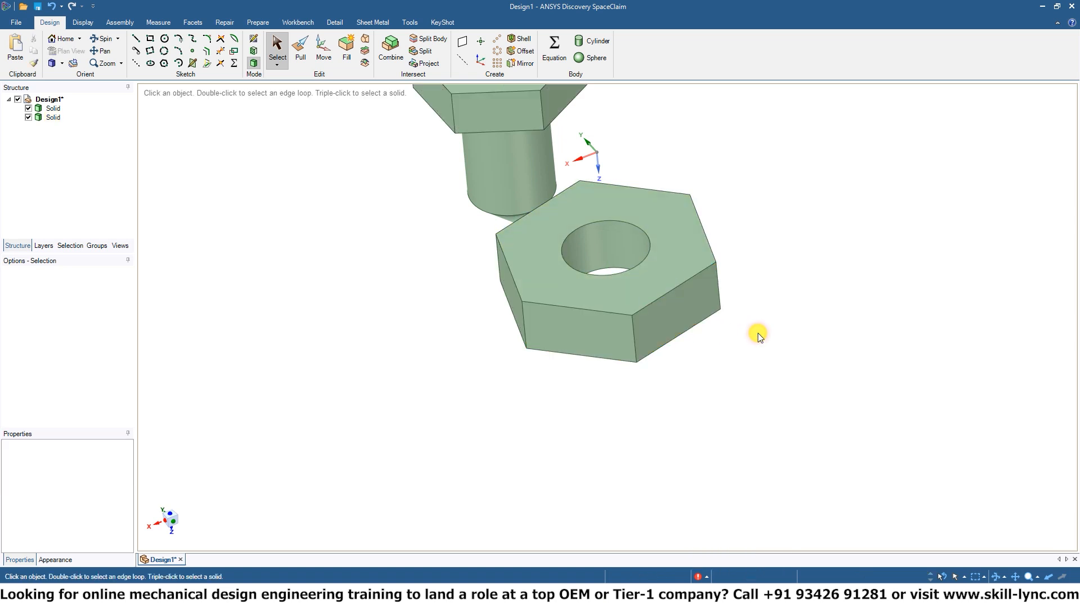
pyautogui.moveTo(758, 333); pyautogui.dragTo(656, 340, button='middle')
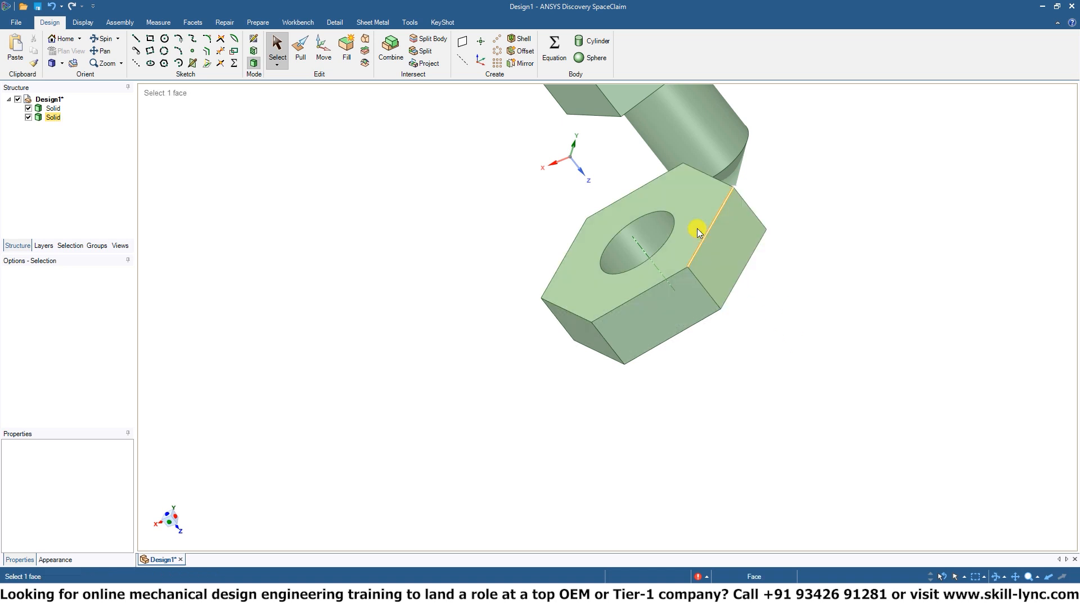
# - Try to fill the nut's hexagonal end face around the hole, and select the opposite end face
pyautogui.click(683, 211)
pyautogui.click(353, 56)
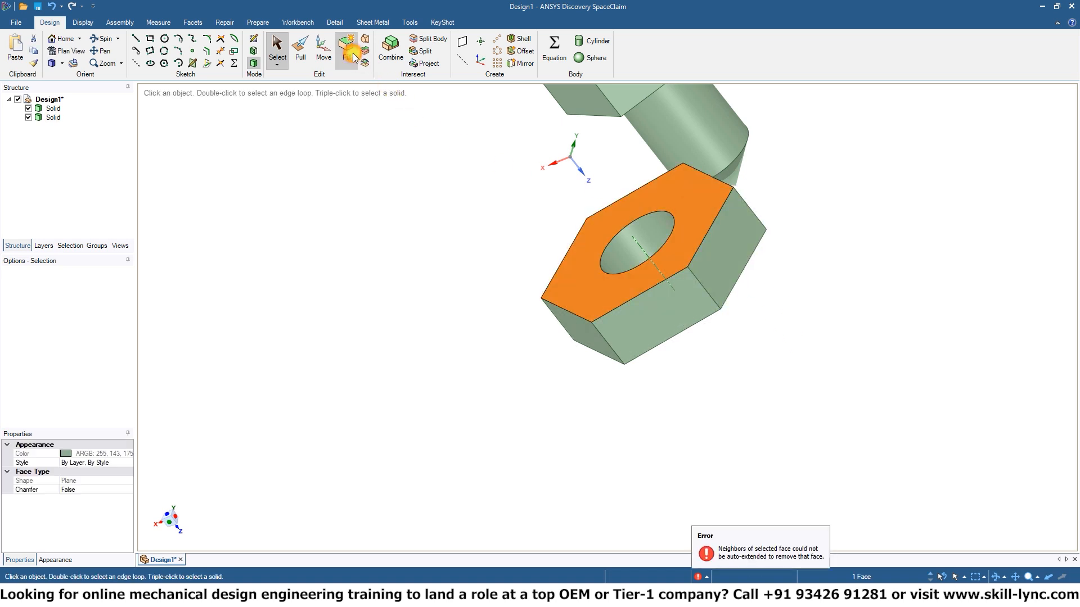
pyautogui.moveTo(566, 326); pyautogui.dragTo(607, 166, button='middle')
pyautogui.click(622, 320)
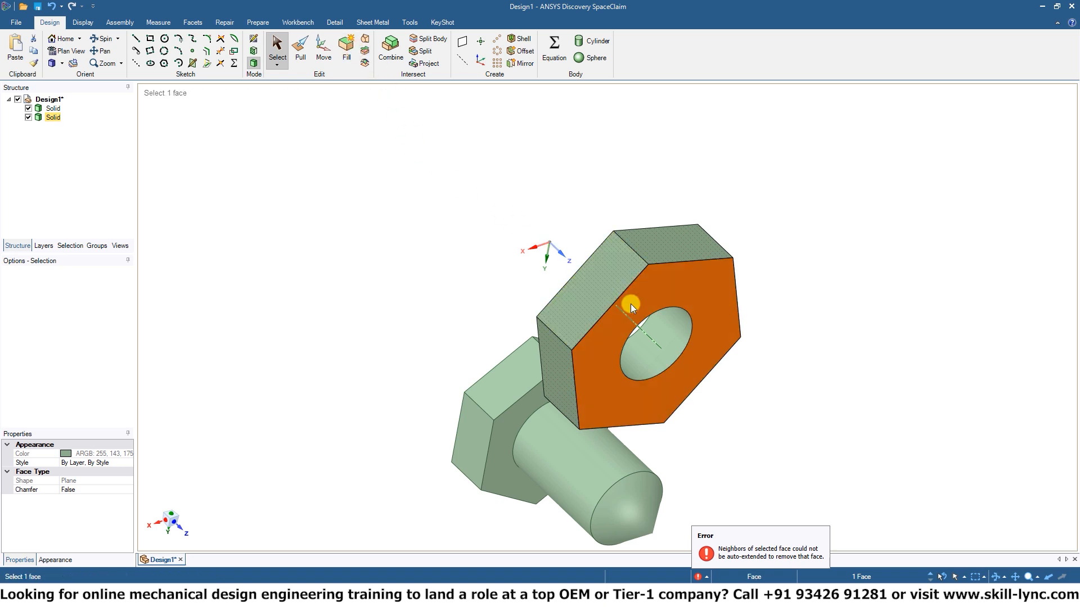
pyautogui.moveTo(544, 234); pyautogui.dragTo(653, 111, button='middle')
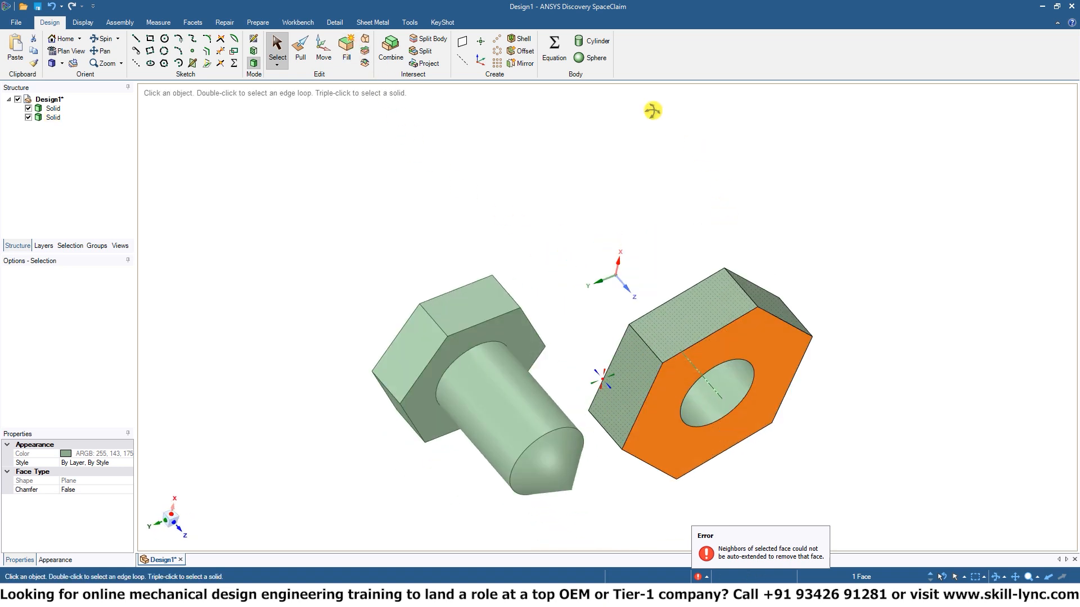
# - Fill the bolt's conical tip so that the shank ends flat, undo the fill, and clear the selection
pyautogui.click(552, 459)
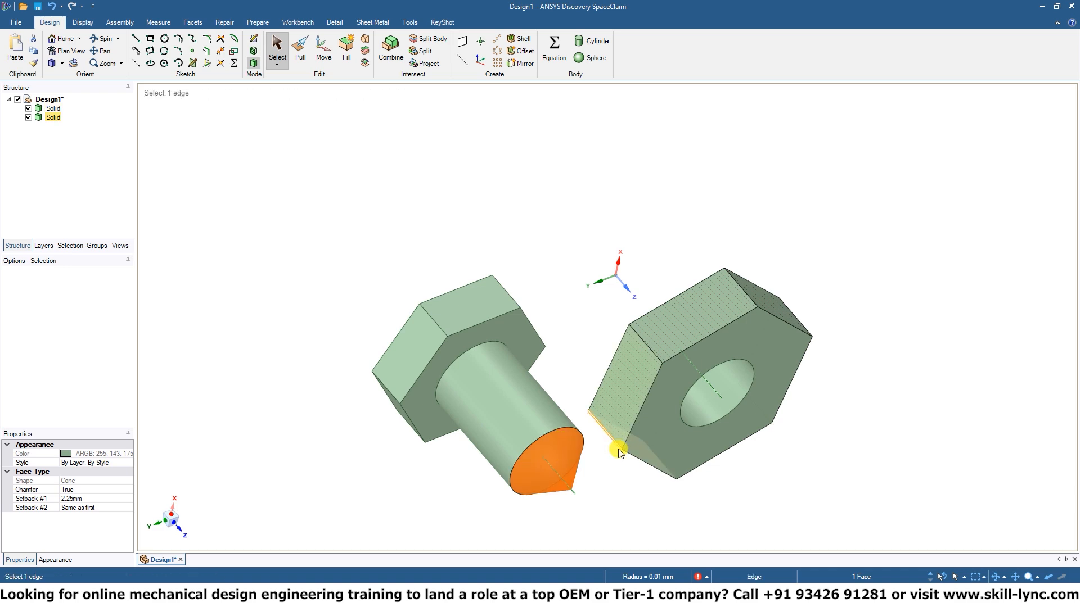
pyautogui.moveTo(615, 440); pyautogui.dragTo(624, 359, button='middle')
pyautogui.scroll(5, 627, 363)
pyautogui.scroll(-5, 627, 363)
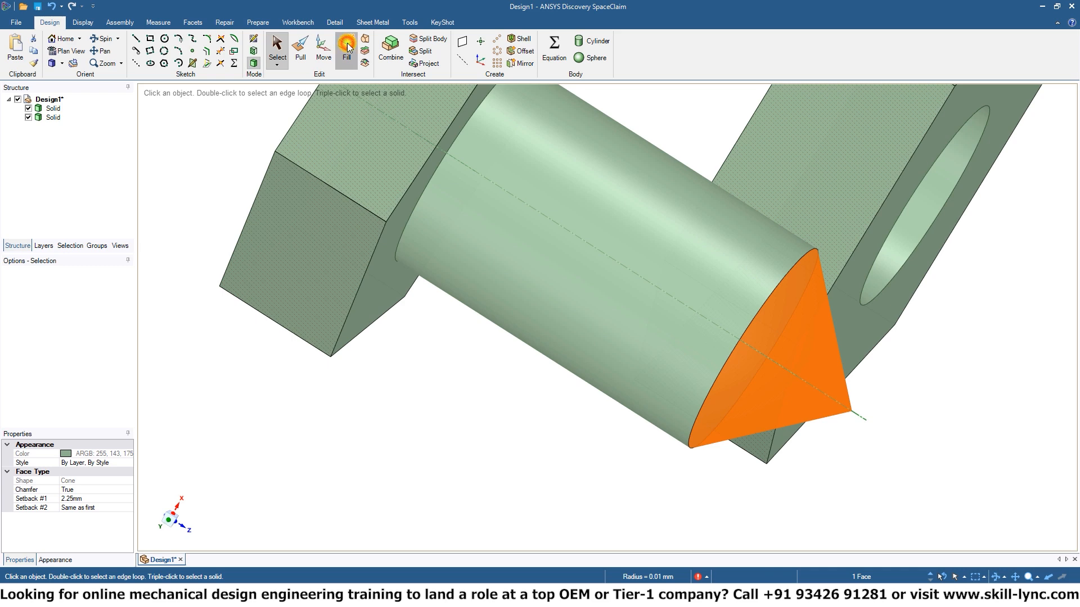
pyautogui.press('Delete')
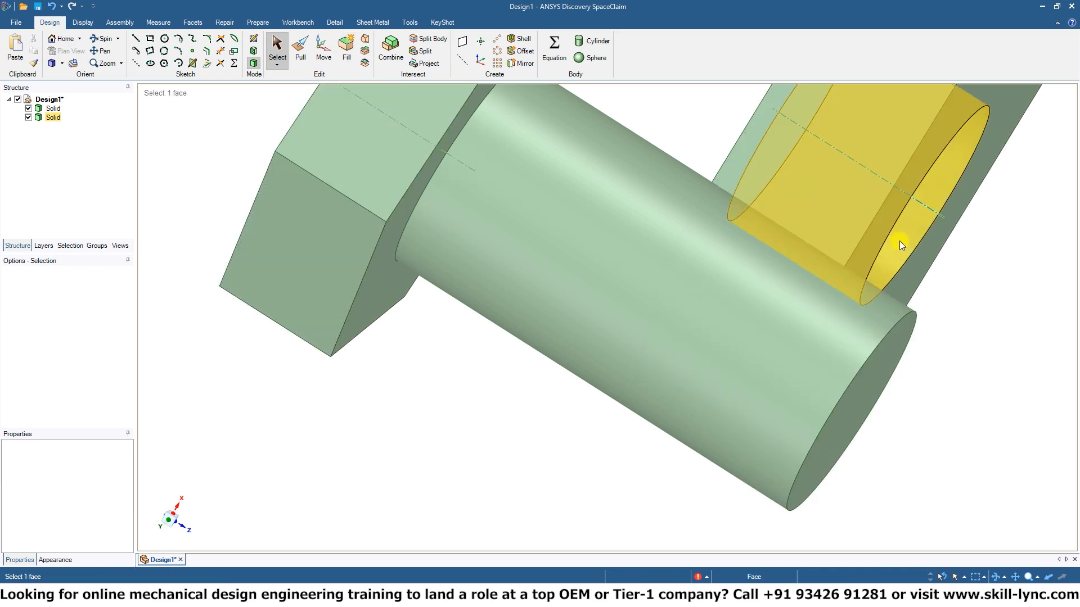
pyautogui.hotkey('ctrl', 'z')
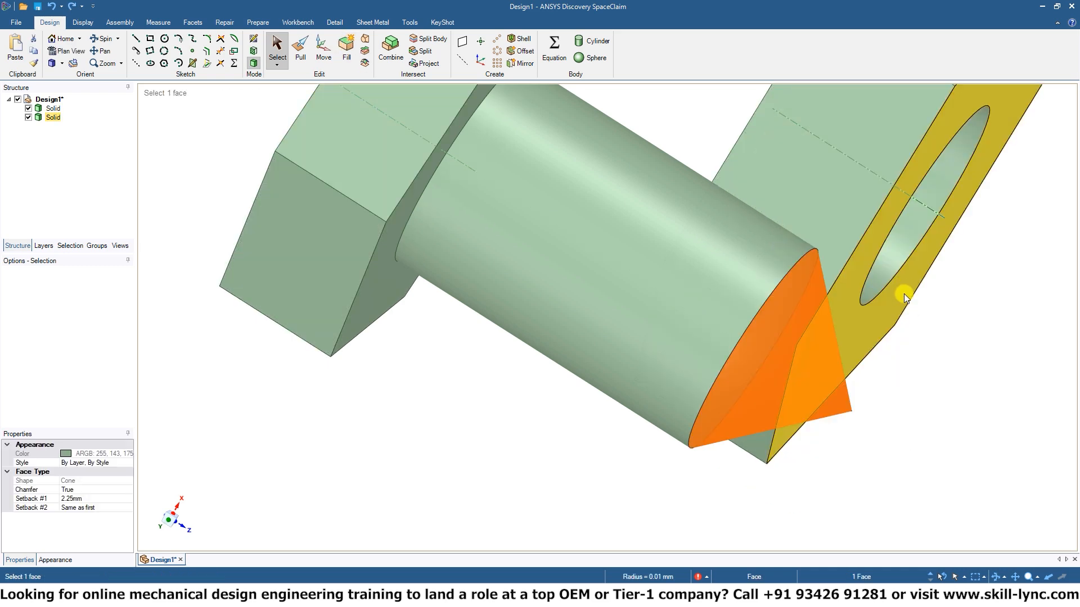
pyautogui.click(974, 444)
pyautogui.moveTo(973, 445); pyautogui.dragTo(771, 447, button='middle')
pyautogui.scroll(-5, 771, 447)
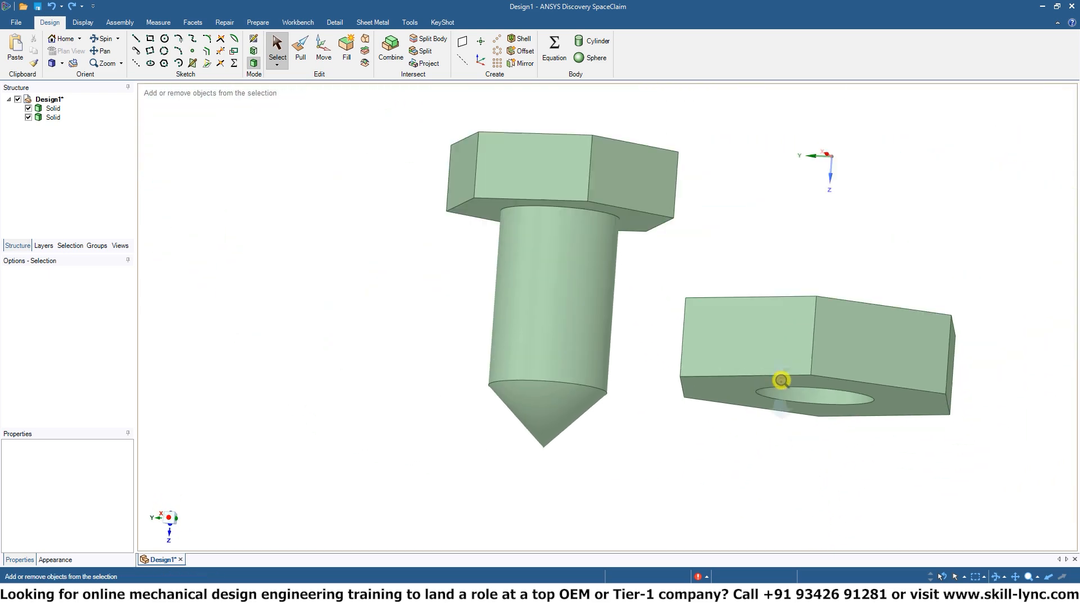
pyautogui.moveTo(781, 378); pyautogui.dragTo(783, 352, button='middle')
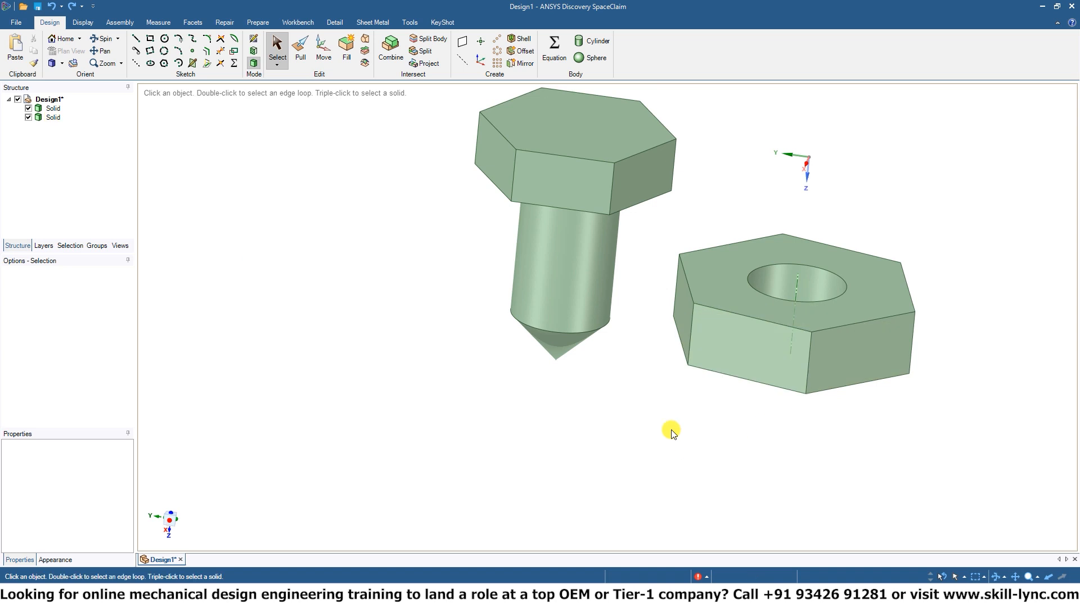
pyautogui.moveTo(628, 416); pyautogui.dragTo(581, 484, button='middle')
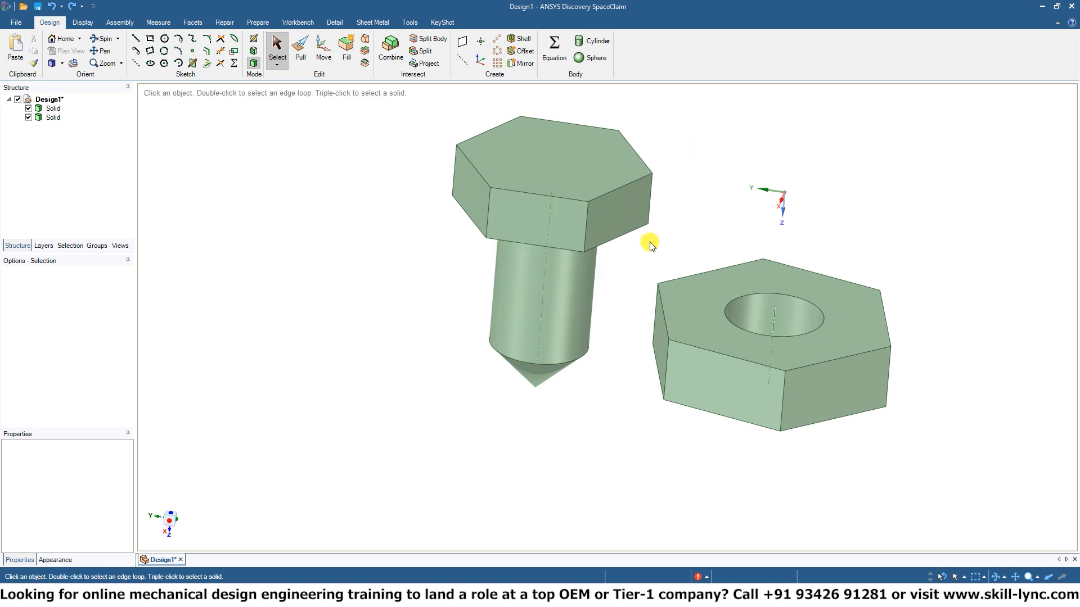
pyautogui.moveTo(602, 412)
pyautogui.mouseDown(button='middle')
pyautogui.moveTo(759, 414)
pyautogui.moveTo(725, 448)
pyautogui.moveTo(665, 448)
pyautogui.moveTo(641, 444)
pyautogui.moveTo(619, 393)
pyautogui.moveTo(630, 402)
pyautogui.mouseUp(button='middle')
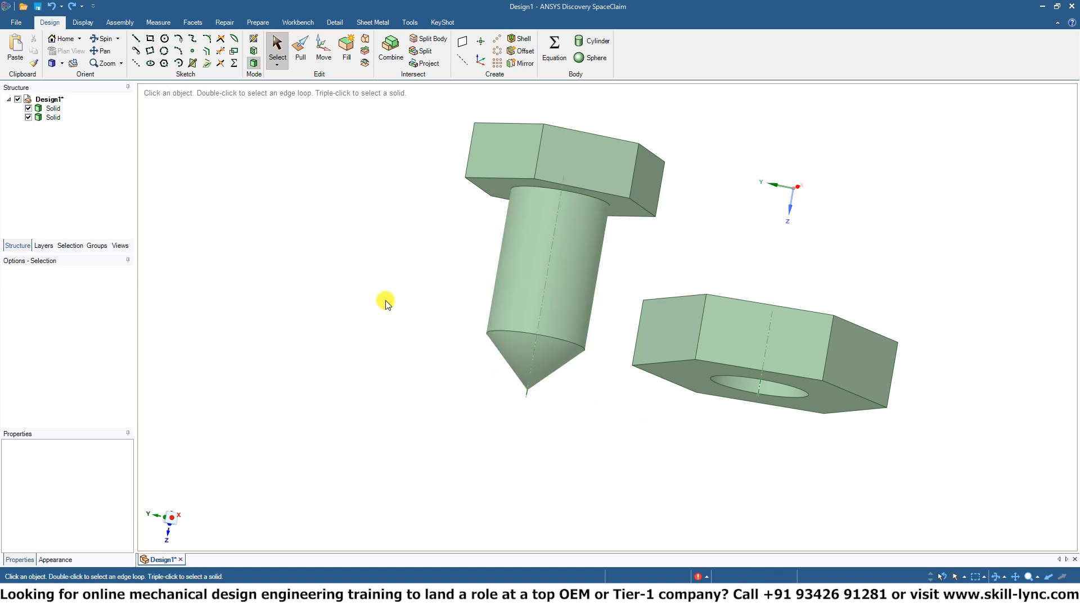
pyautogui.click(53, 108)
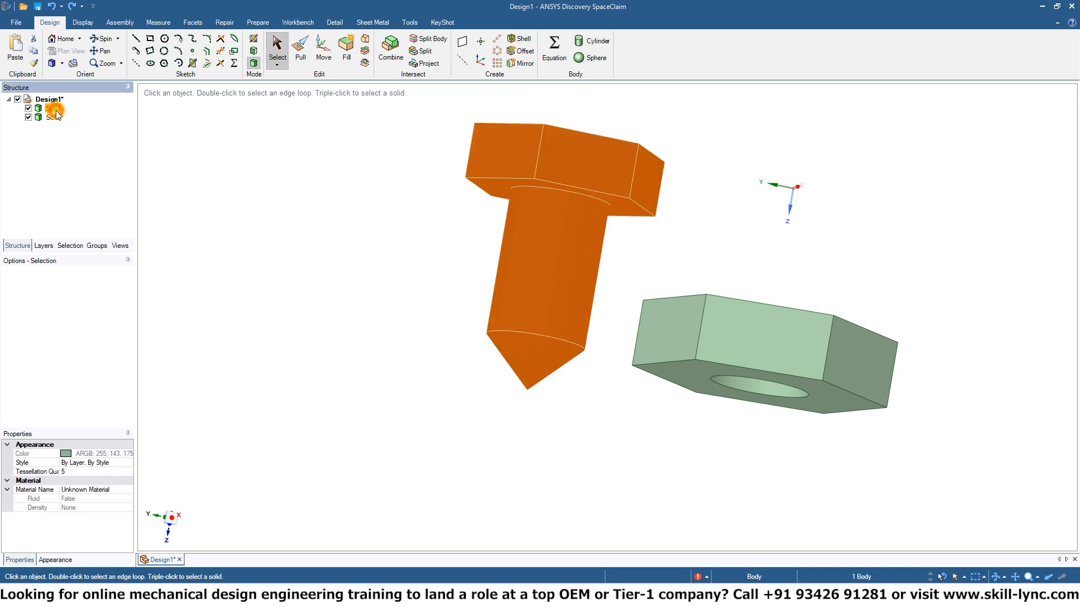
pyautogui.click(331, 242)
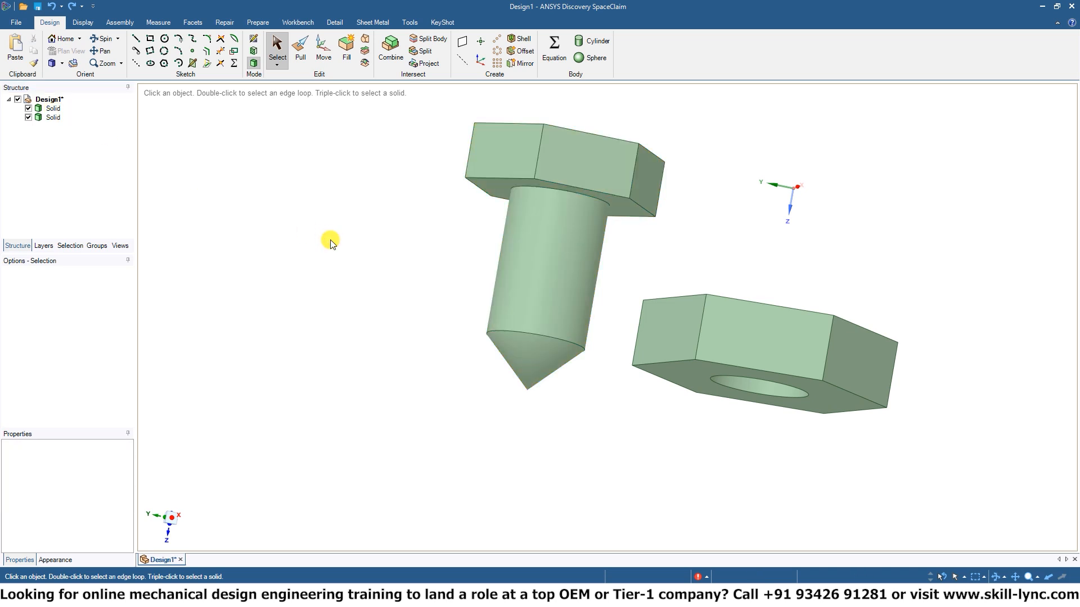
# - Step back through the recent operations to the bolt's move out of the nut, restore the separated bodies, and clear the selection
pyautogui.hotkey('ctrl', 'z')
pyautogui.hotkey('ctrl', 'z')
pyautogui.hotkey('ctrl', 'z')
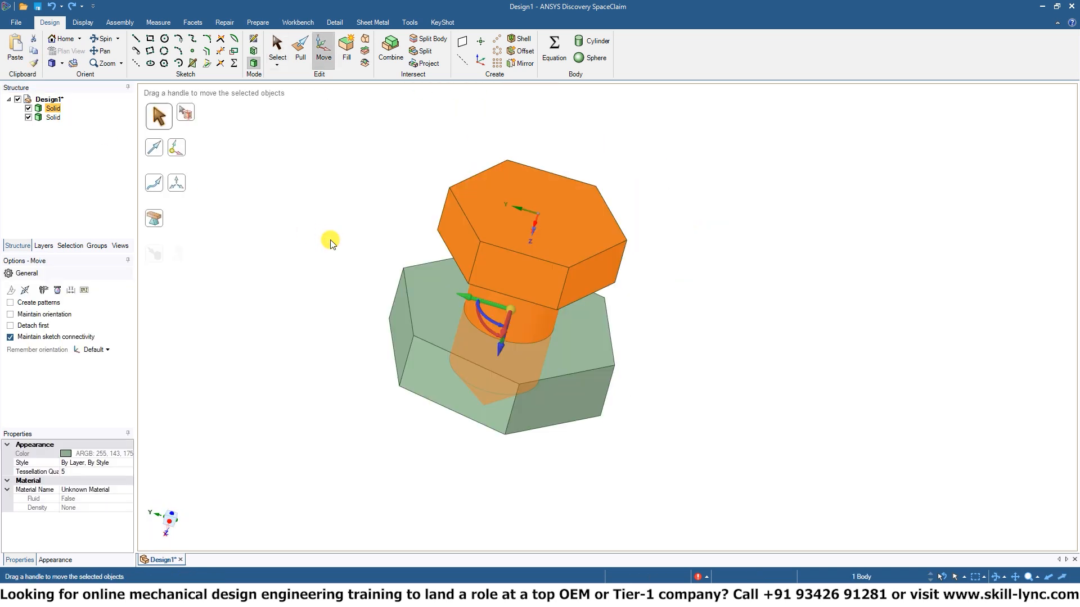
pyautogui.hotkey('ctrl', 'z')
pyautogui.hotkey('ctrl', 'z')
pyautogui.hotkey('ctrl', 'z')
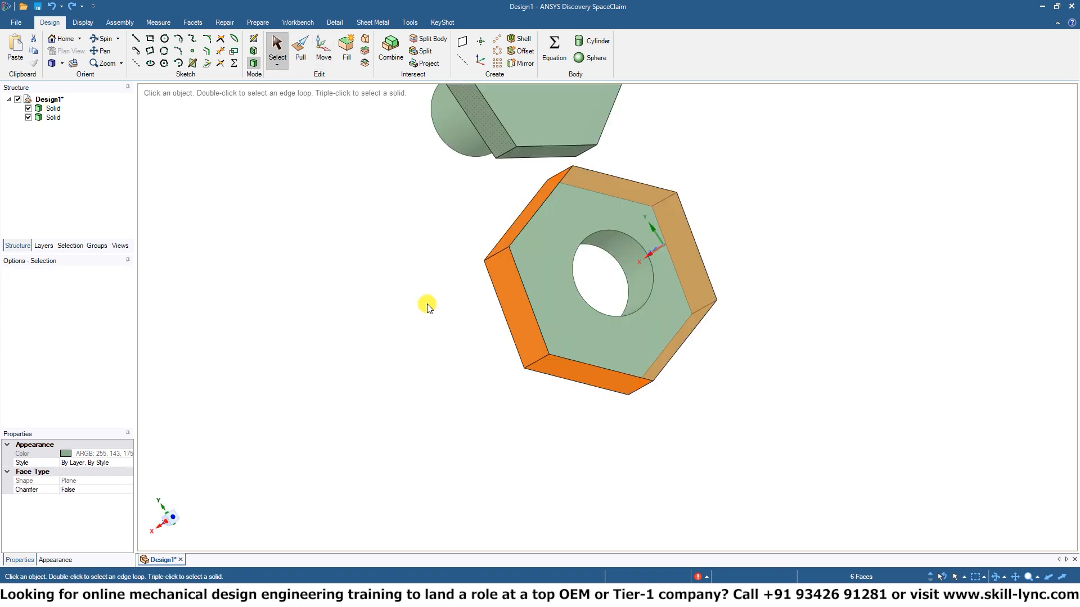
pyautogui.click(464, 402)
# - Select the conical face at the bolt's end and remove it with Fill, leaving a flat-ended cylindrical shank
pyautogui.moveTo(465, 403); pyautogui.dragTo(564, 273, button='middle')
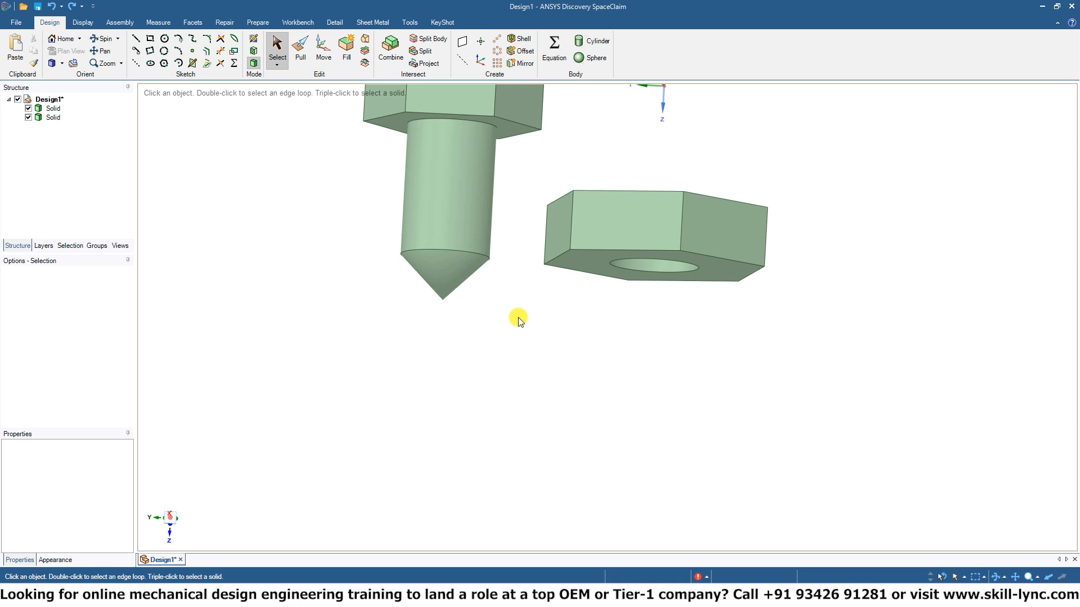
pyautogui.moveTo(518, 320); pyautogui.dragTo(588, 487, button='middle')
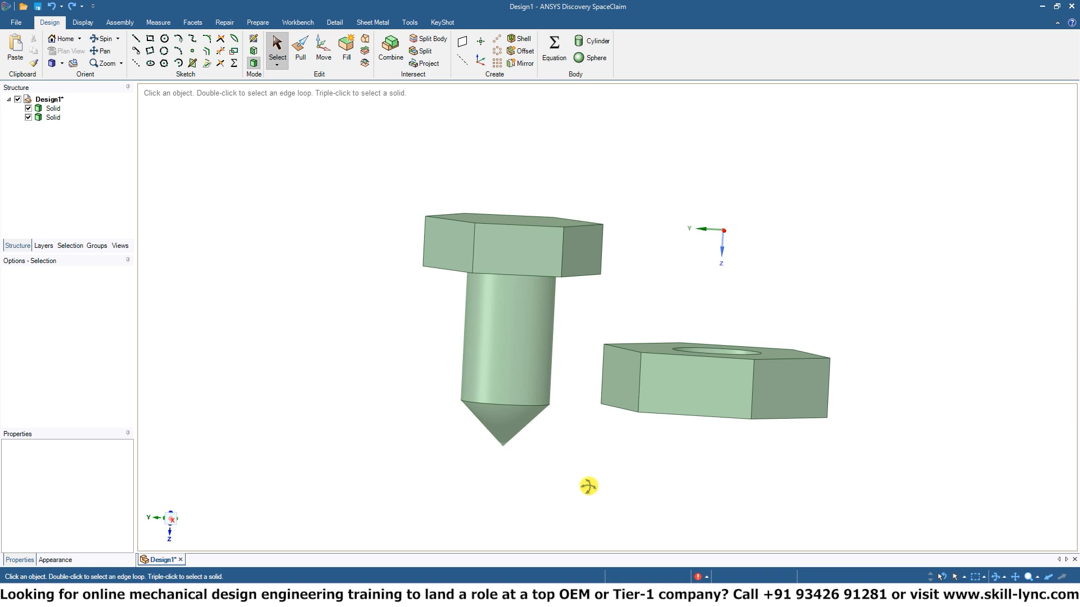
pyautogui.moveTo(588, 486); pyautogui.dragTo(585, 405, button='middle')
pyautogui.click(470, 425)
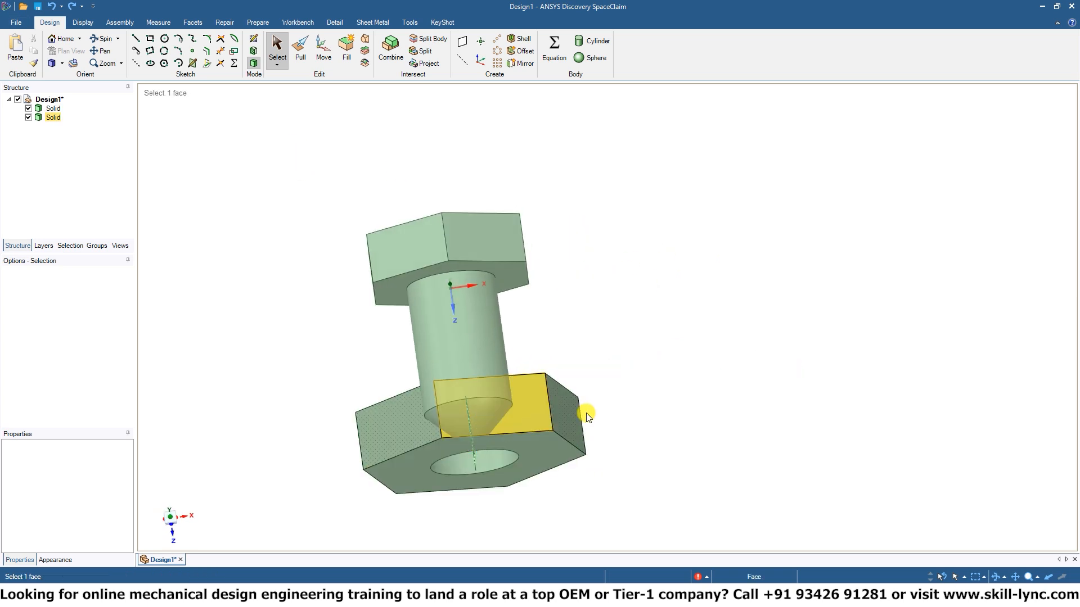
pyautogui.click(503, 413)
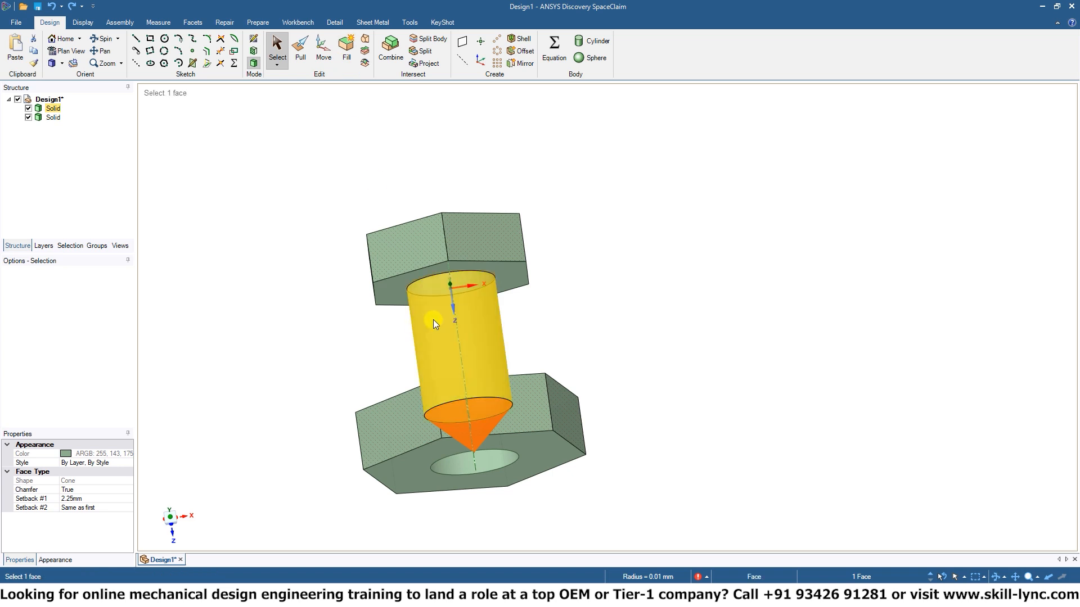
pyautogui.moveTo(656, 202); pyautogui.dragTo(622, 280, button='middle')
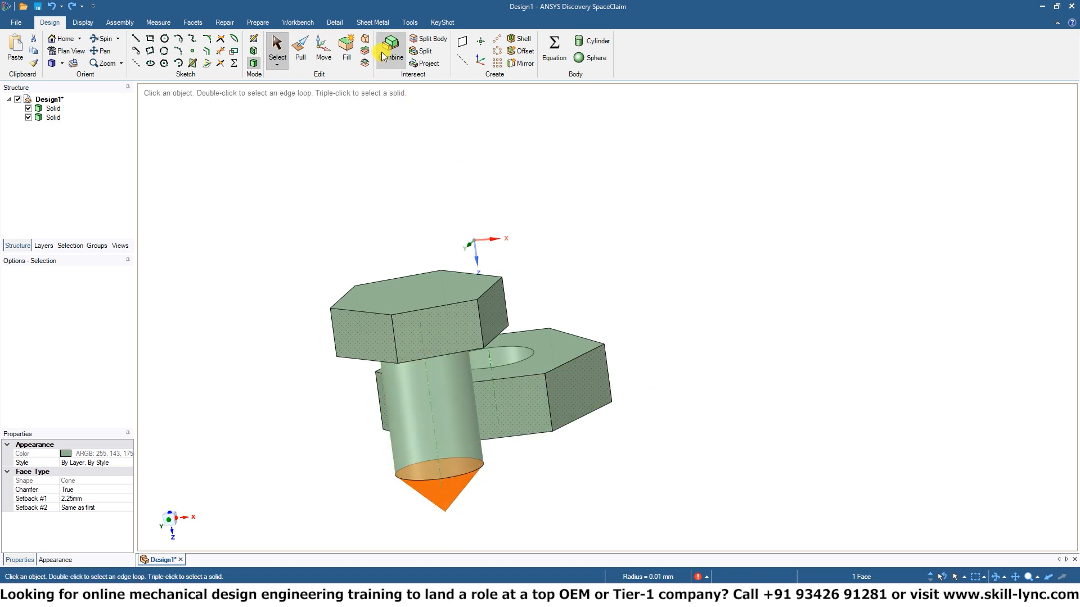
pyautogui.click(348, 47)
pyautogui.moveTo(520, 419); pyautogui.dragTo(511, 276, button='middle')
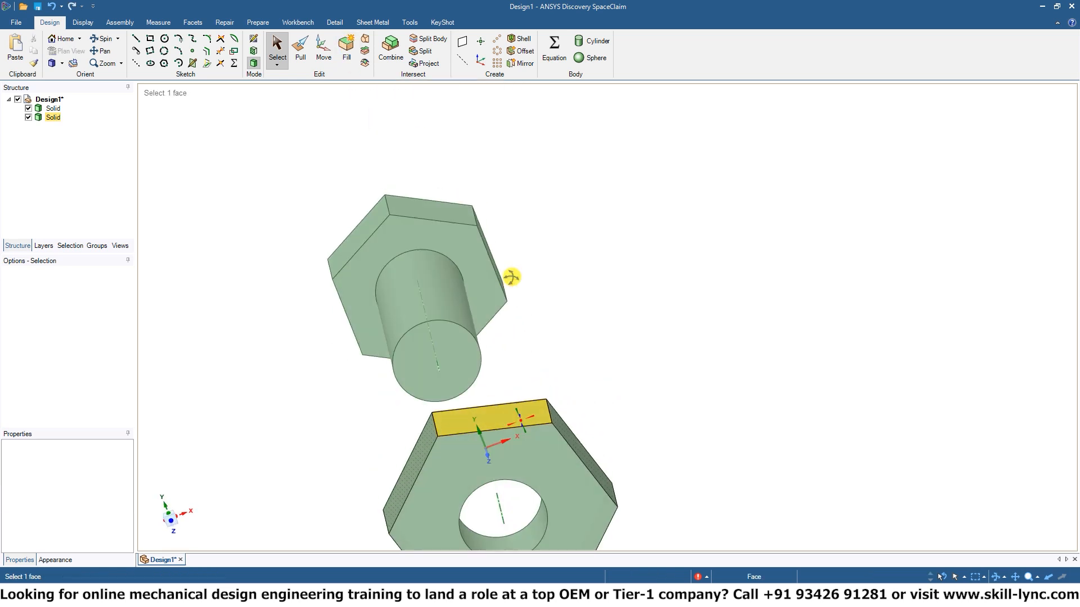
pyautogui.click(530, 281)
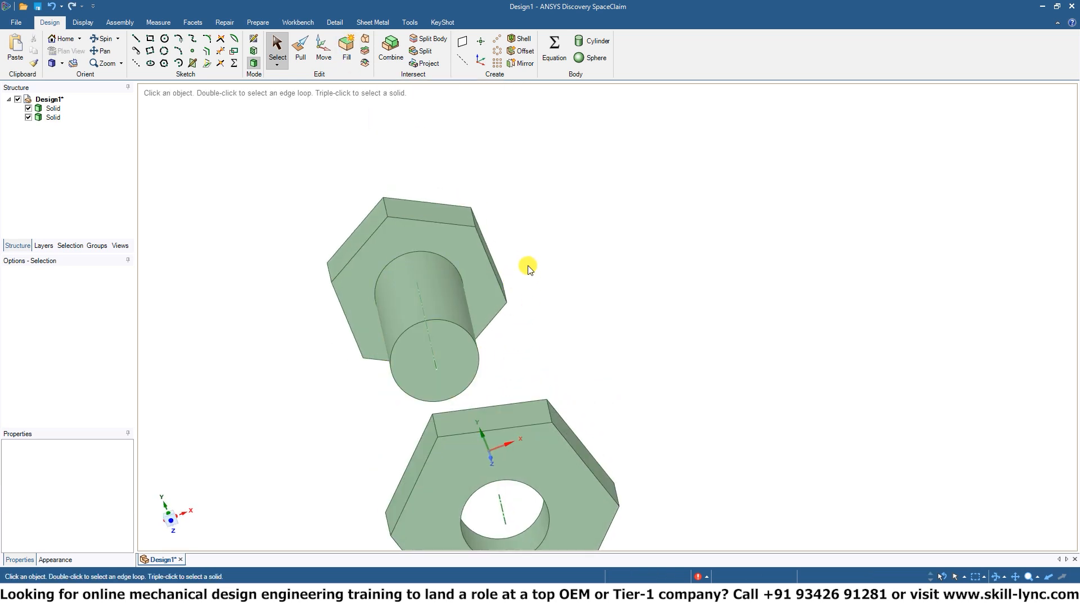
# - Try to fill the underside of the bolt head around the shank, and undo the earlier fill of the conical tip
pyautogui.moveTo(554, 255)
pyautogui.mouseDown(button='middle')
pyautogui.moveTo(571, 352)
pyautogui.moveTo(551, 267)
pyautogui.mouseUp(button='middle')
pyautogui.click(475, 269)
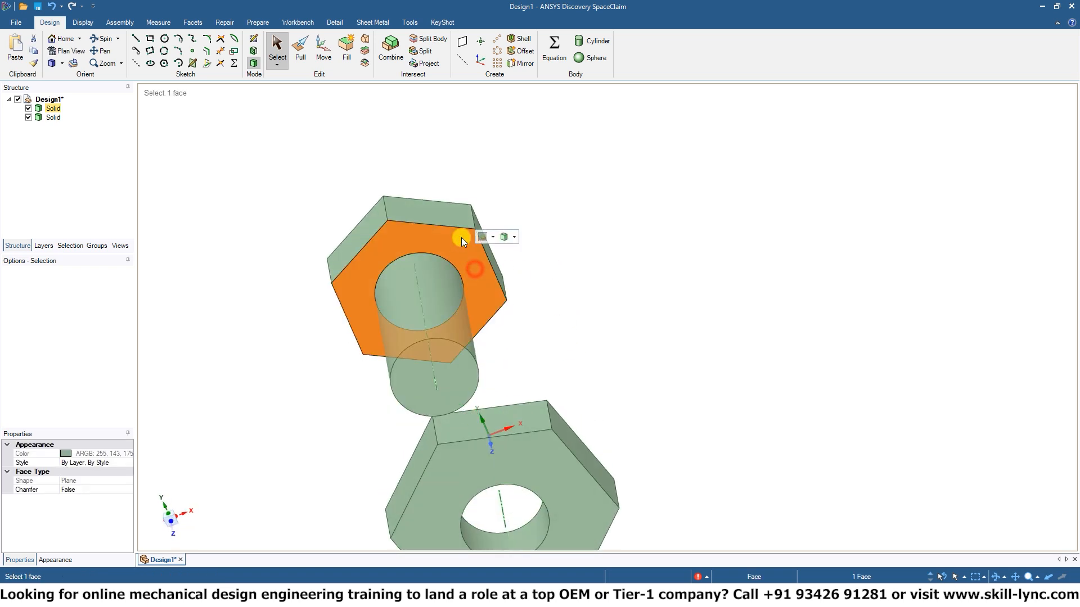
pyautogui.click(347, 44)
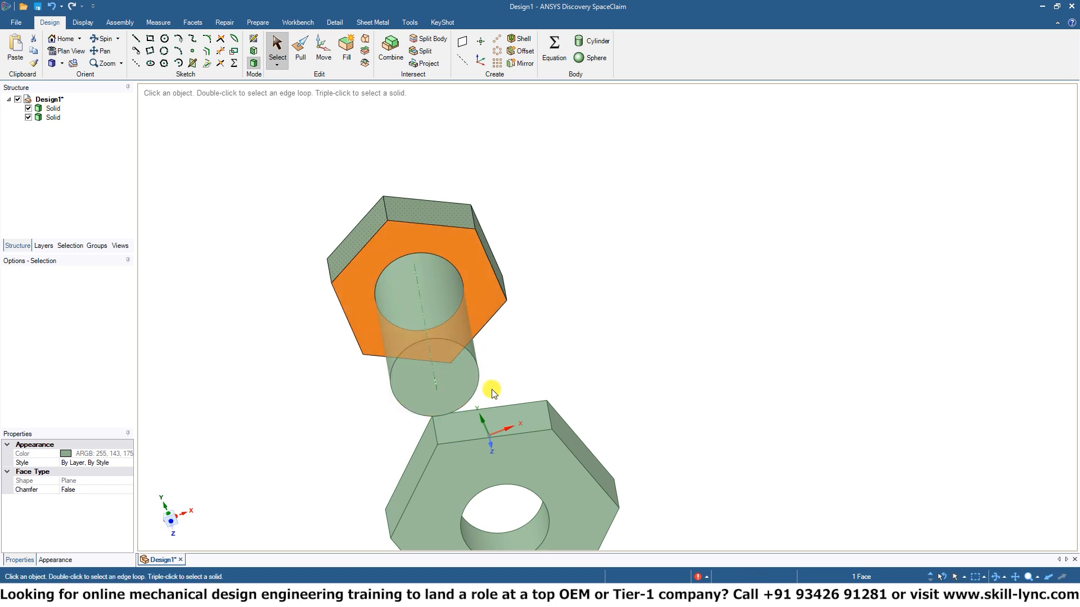
pyautogui.click(506, 377)
pyautogui.moveTo(506, 376)
pyautogui.mouseDown(button='middle')
pyautogui.moveTo(591, 306)
pyautogui.moveTo(595, 353)
pyautogui.moveTo(525, 395)
pyautogui.moveTo(605, 321)
pyautogui.mouseUp(button='middle')
pyautogui.click(520, 369)
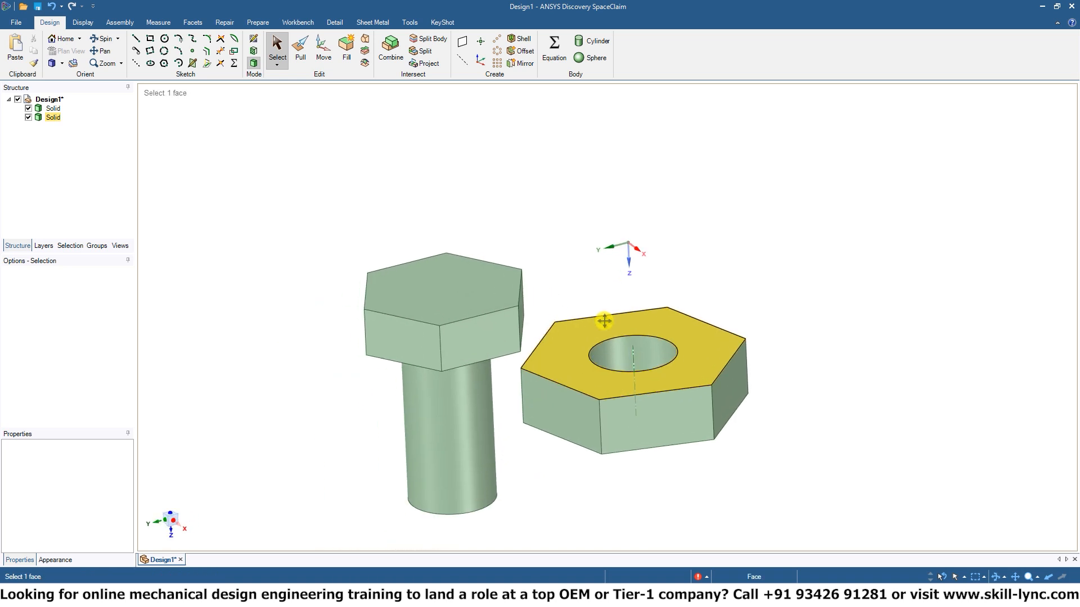
pyautogui.hotkey('ctrl', 'z')
pyautogui.click(640, 309)
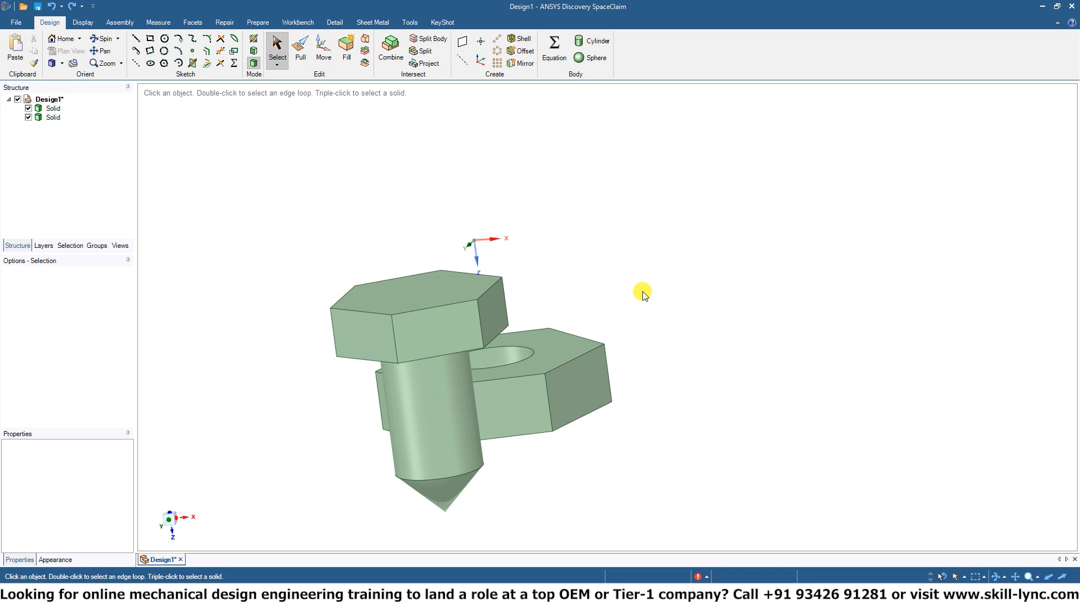
pyautogui.moveTo(634, 238); pyautogui.dragTo(775, 246, button='middle')
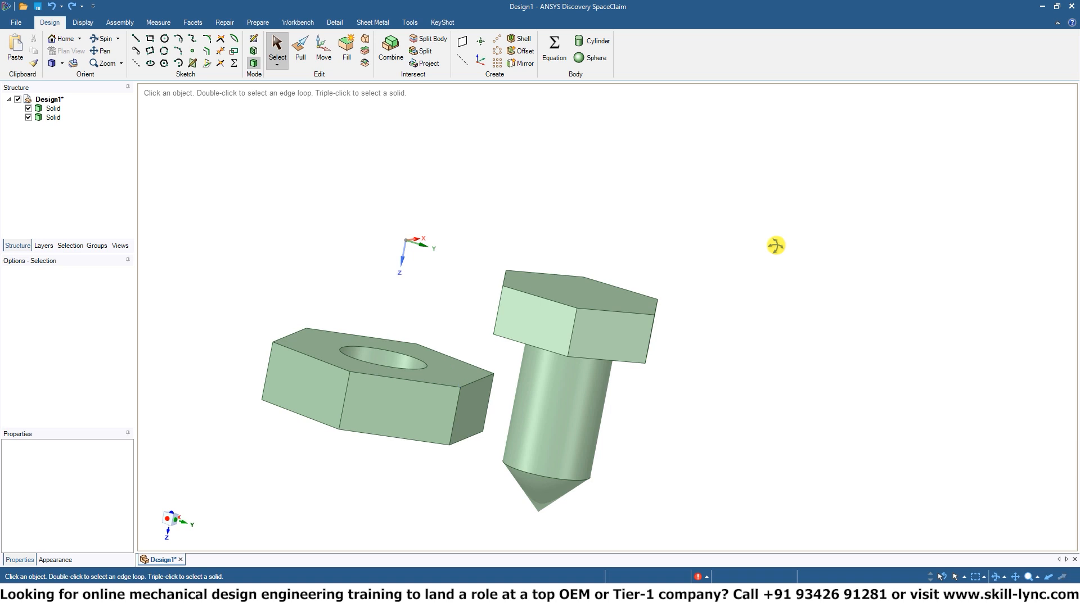
pyautogui.moveTo(723, 386)
pyautogui.mouseDown(button='middle')
pyautogui.moveTo(525, 340)
pyautogui.moveTo(448, 388)
pyautogui.moveTo(448, 421)
pyautogui.mouseUp(button='middle')
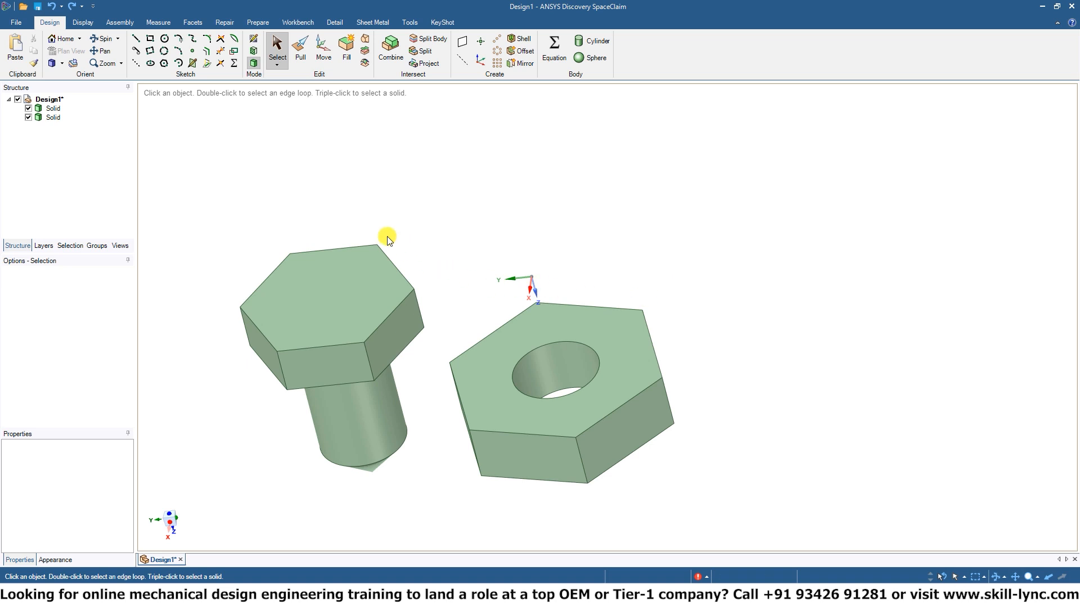
pyautogui.moveTo(386, 236); pyautogui.dragTo(473, 149, button='middle')
pyautogui.moveTo(479, 204); pyautogui.dragTo(611, 199, button='middle')
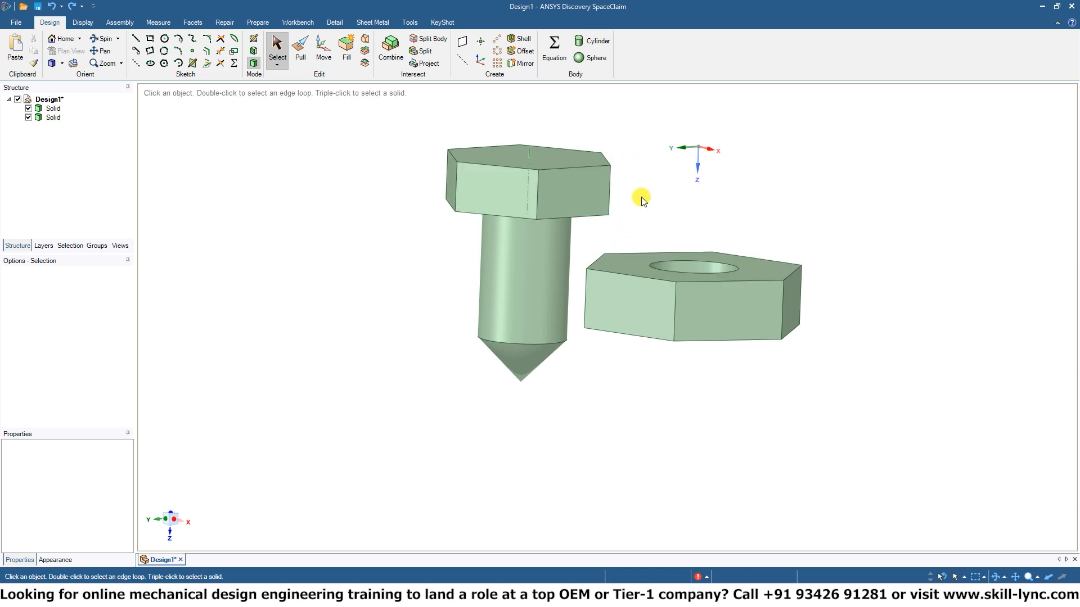
pyautogui.moveTo(645, 174); pyautogui.dragTo(623, 242, button='middle')
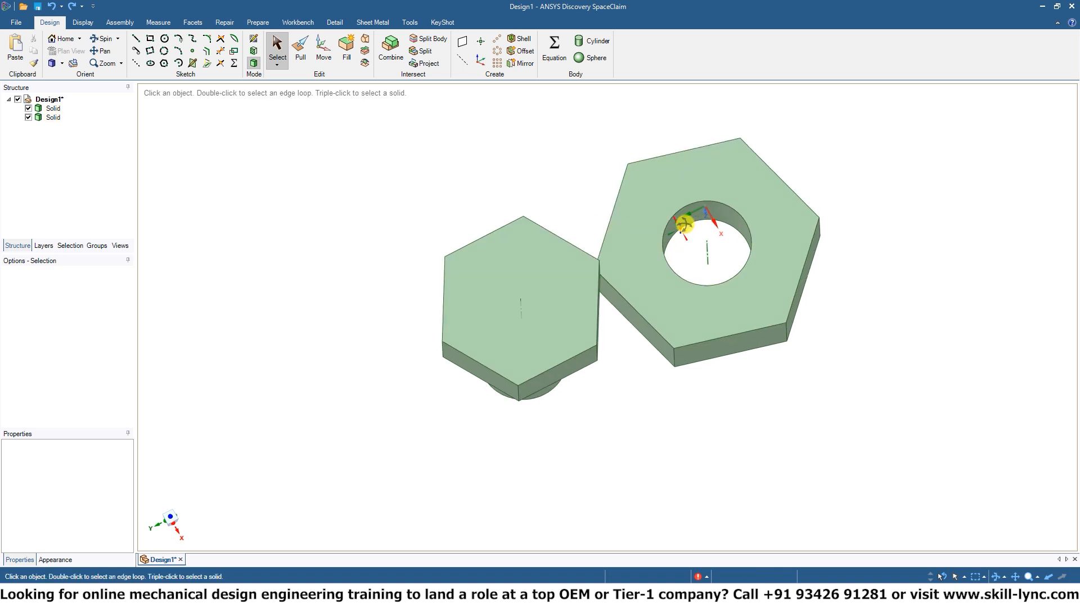
pyautogui.moveTo(685, 225); pyautogui.dragTo(677, 158, button='middle')
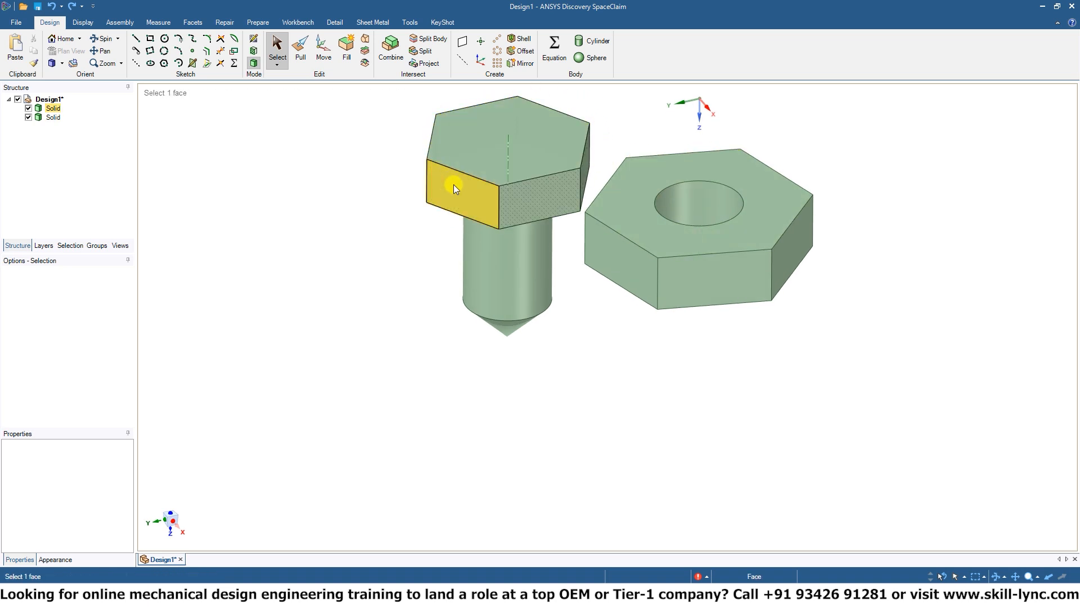
# - Start a sketch on the flat hexagonal top face of the bolt head
pyautogui.click(549, 197)
pyautogui.click(585, 150)
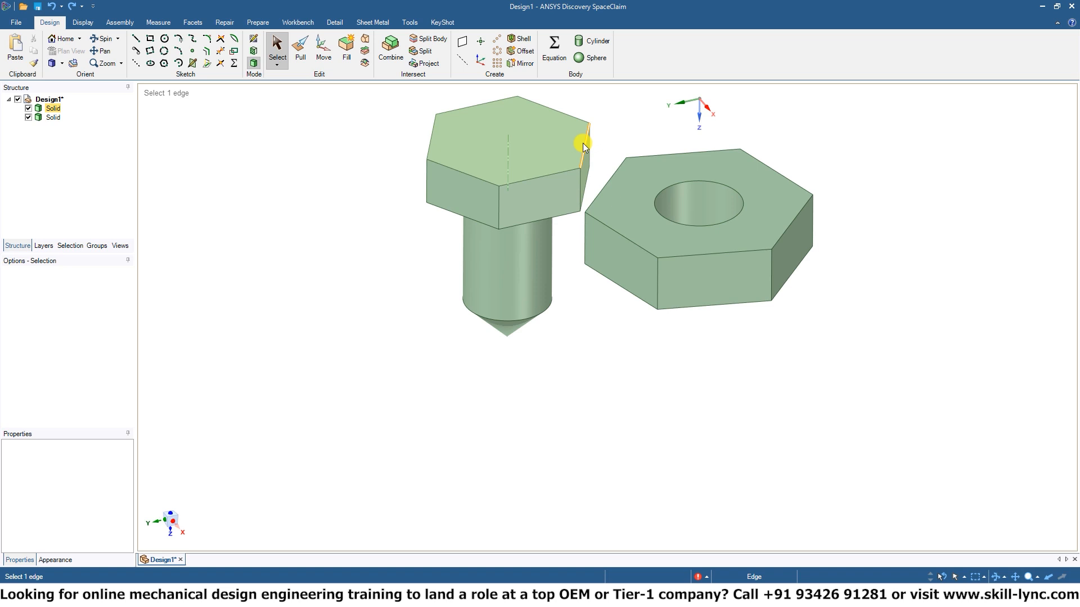
pyautogui.click(510, 133)
pyautogui.click(509, 140)
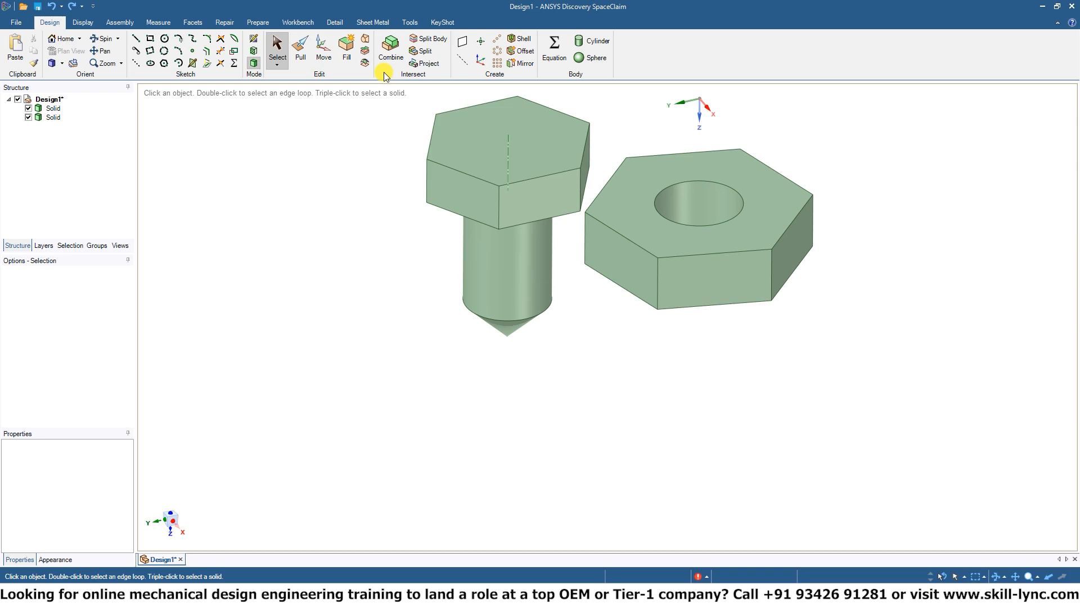
pyautogui.click(254, 38)
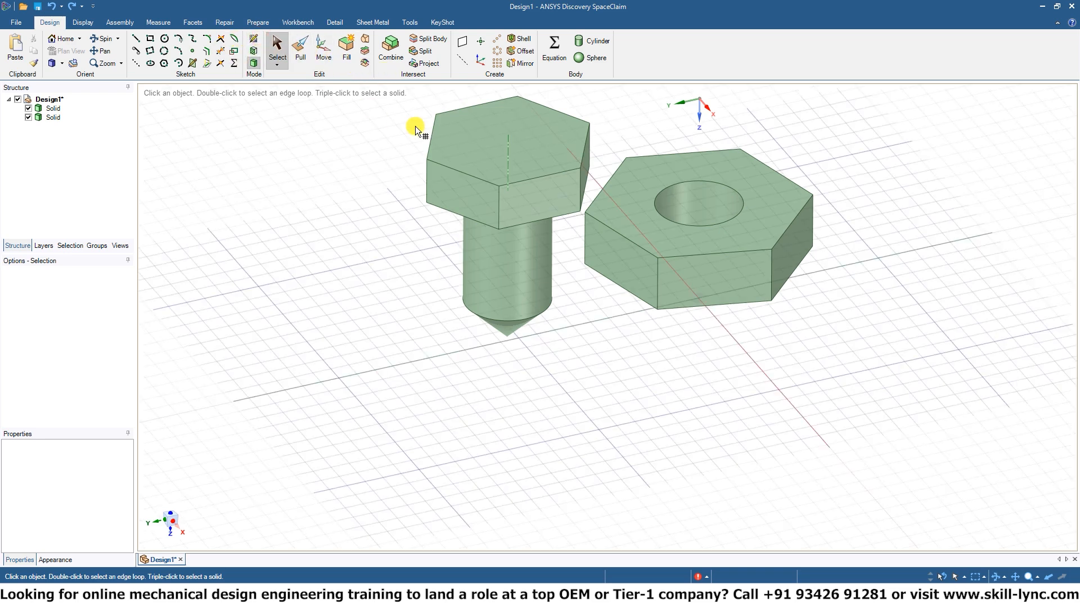
pyautogui.click(471, 140)
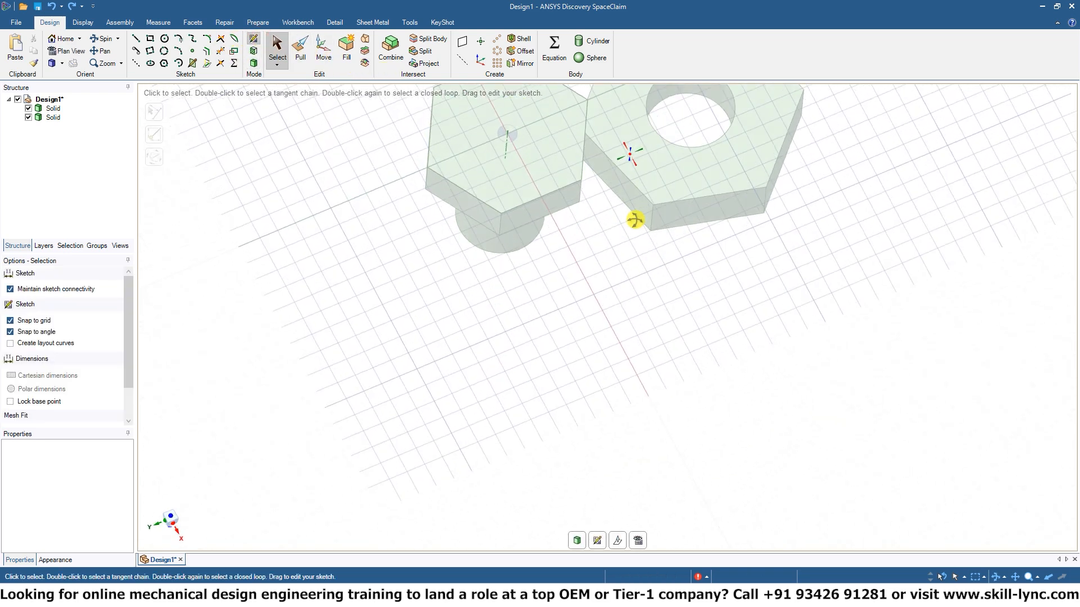
# - Sketch a 6 mm by 2 mm rectangle centred on the bolt head's hexagonal top face
pyautogui.scroll(5, 516, 250)
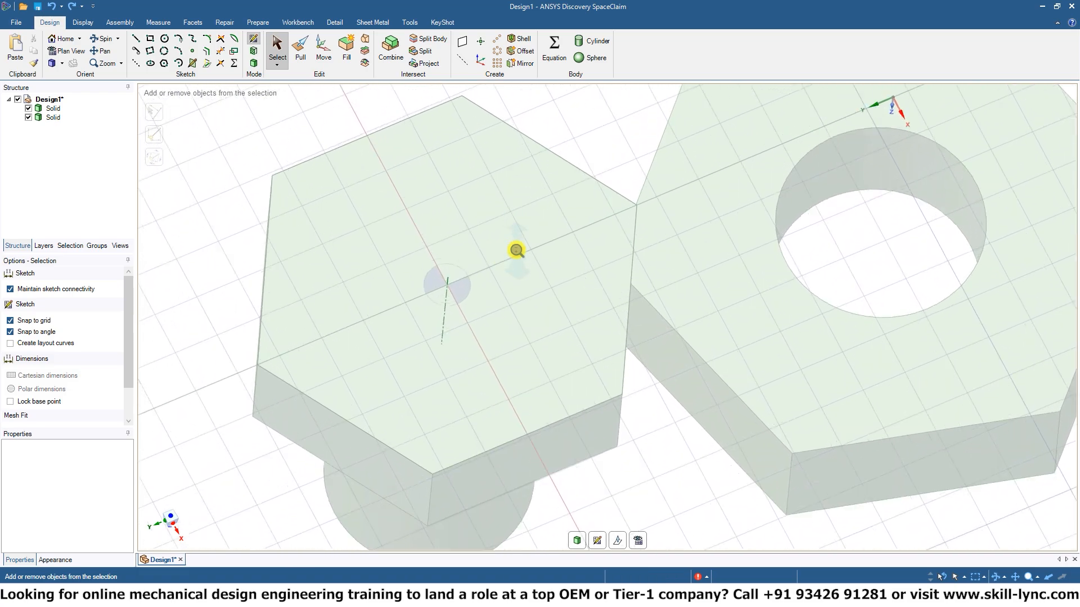
pyautogui.moveTo(514, 248); pyautogui.dragTo(543, 290, button='middle')
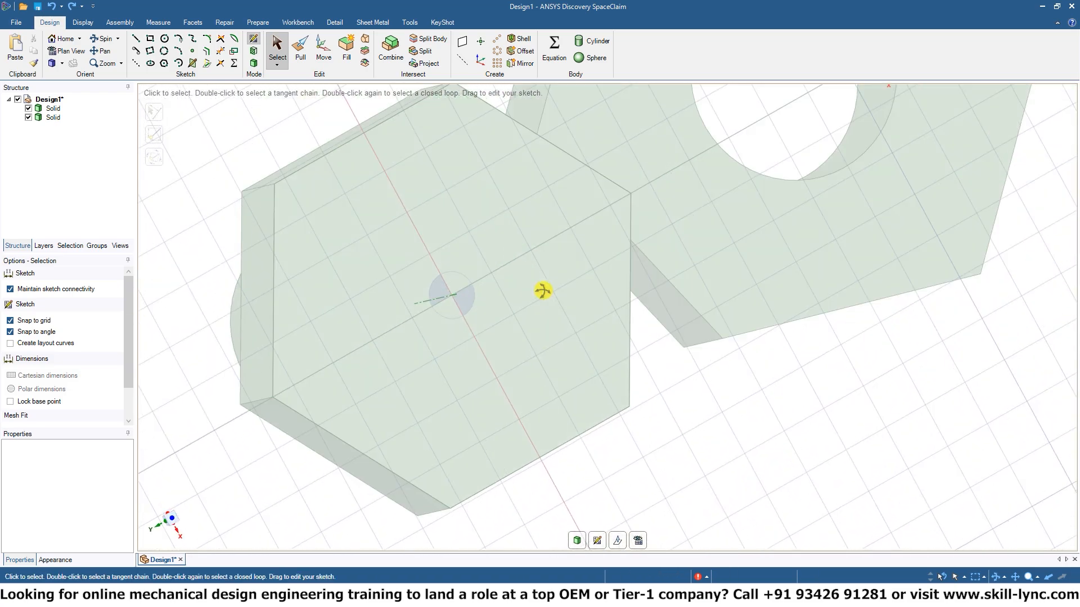
pyautogui.click(173, 517)
pyautogui.keyDown('shift'); pyautogui.moveTo(438, 269); pyautogui.dragTo(637, 330, button='middle'); pyautogui.keyUp('shift')
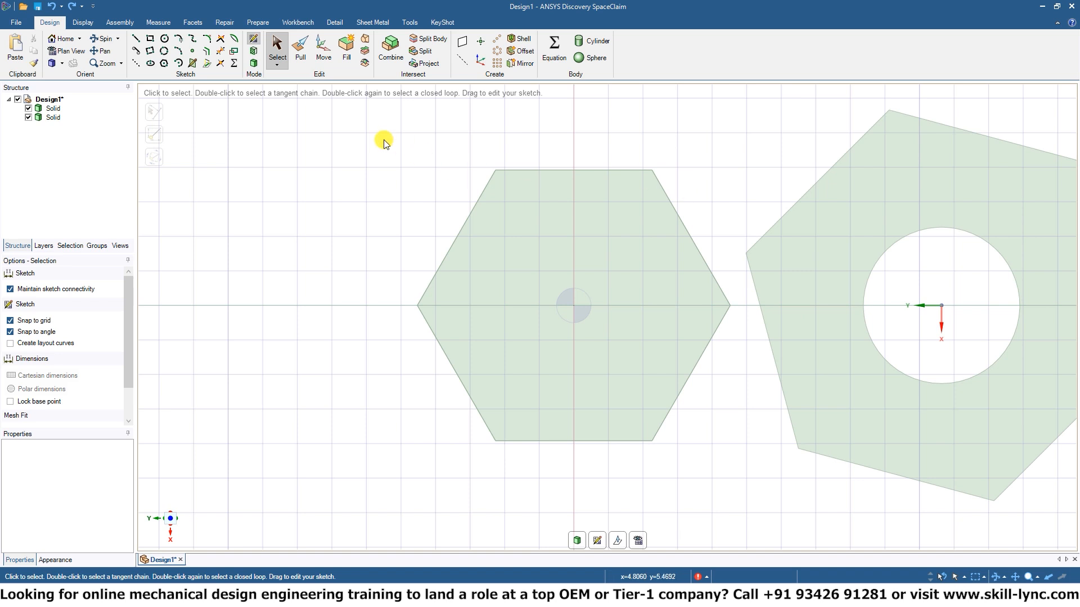
pyautogui.click(150, 39)
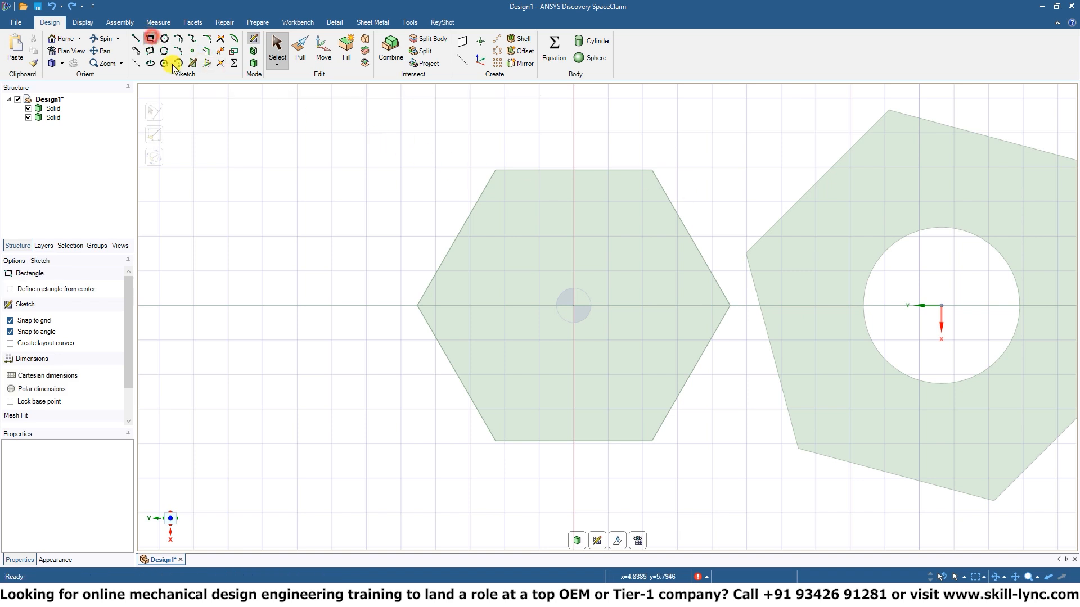
pyautogui.click(506, 275)
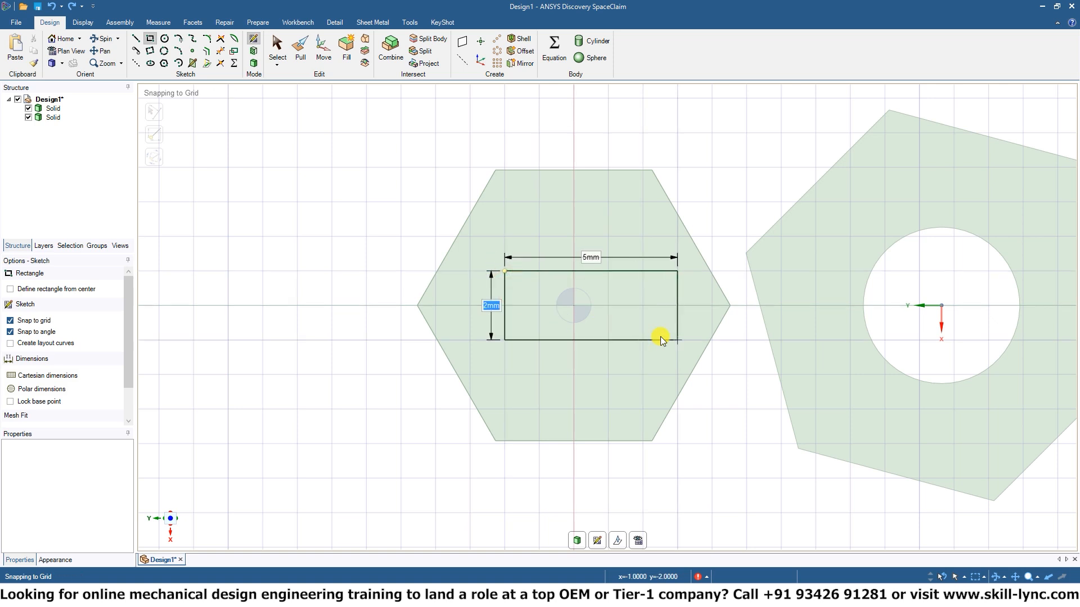
pyautogui.press('Tab')
pyautogui.press('Escape')
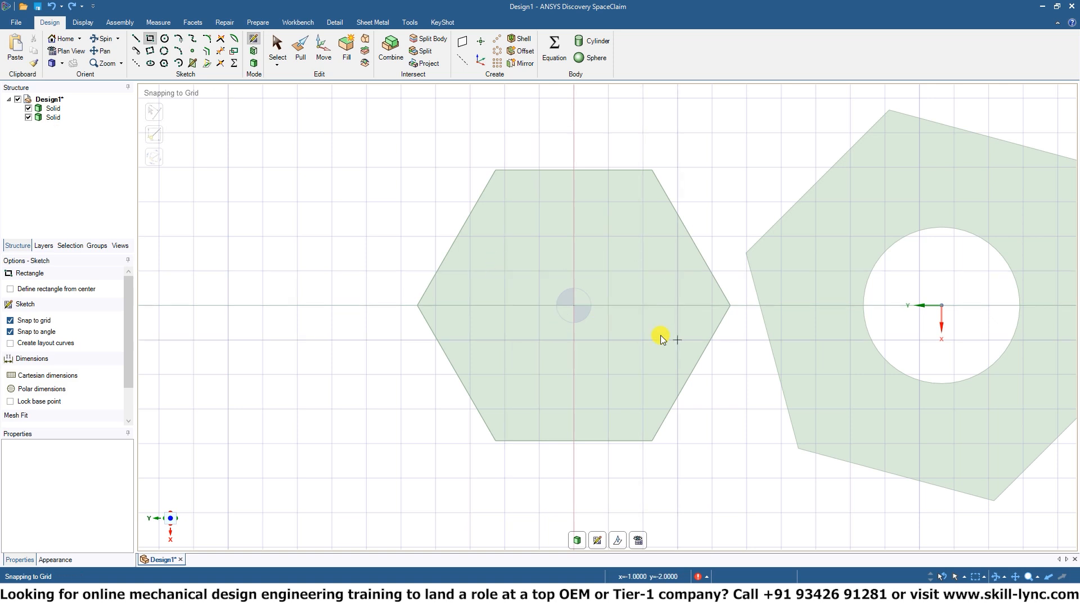
pyautogui.click(469, 273)
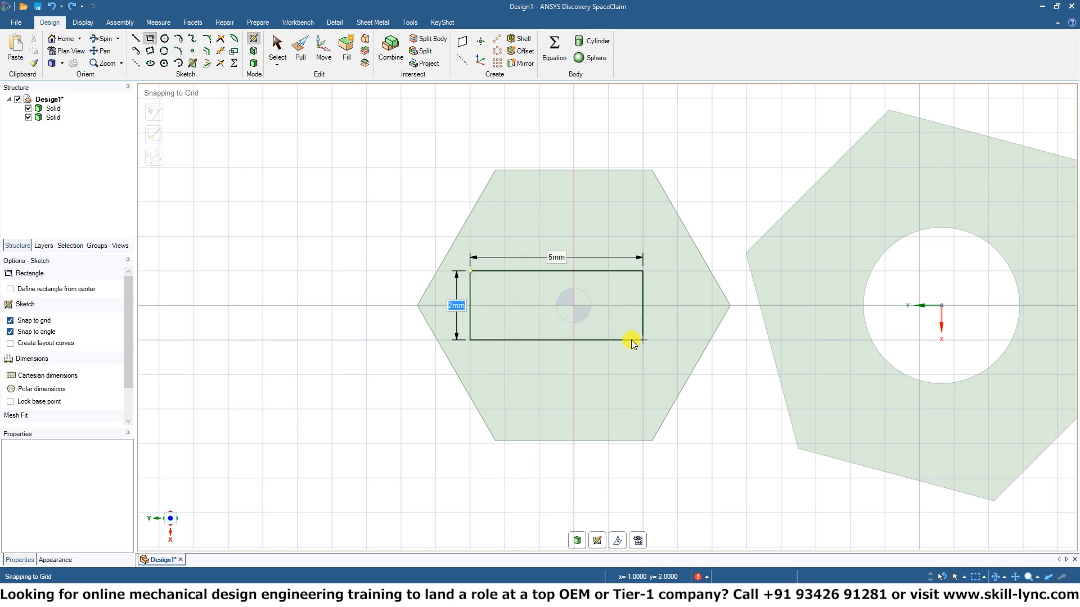
pyautogui.click(666, 342)
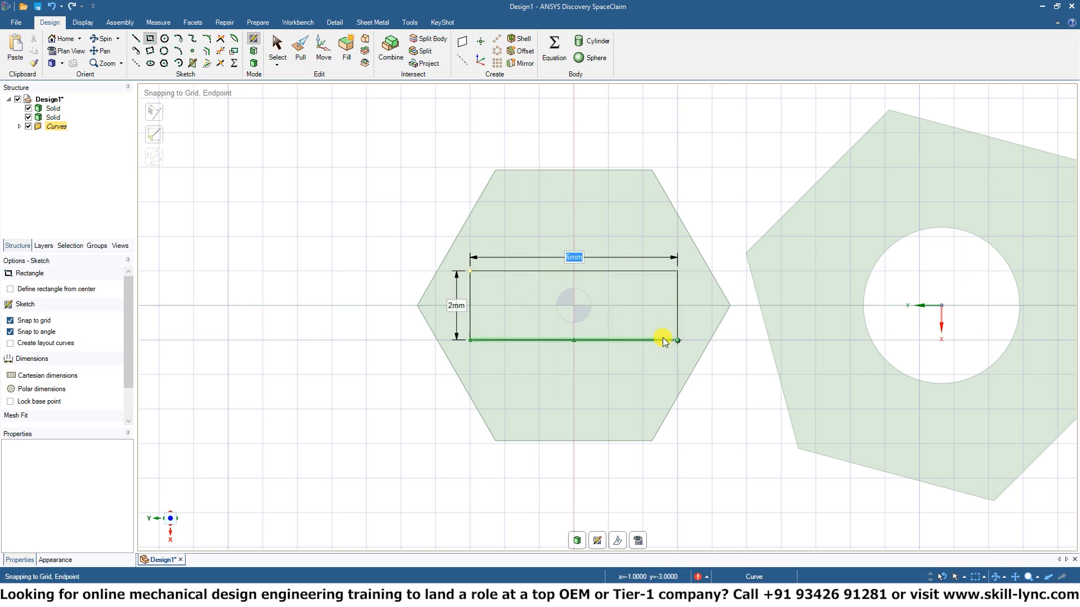
# - Sketch a 2 mm by 6.19 mm rectangle crossing the first one and trim the inner segments to leave a cross-shaped outline
pyautogui.click(539, 195)
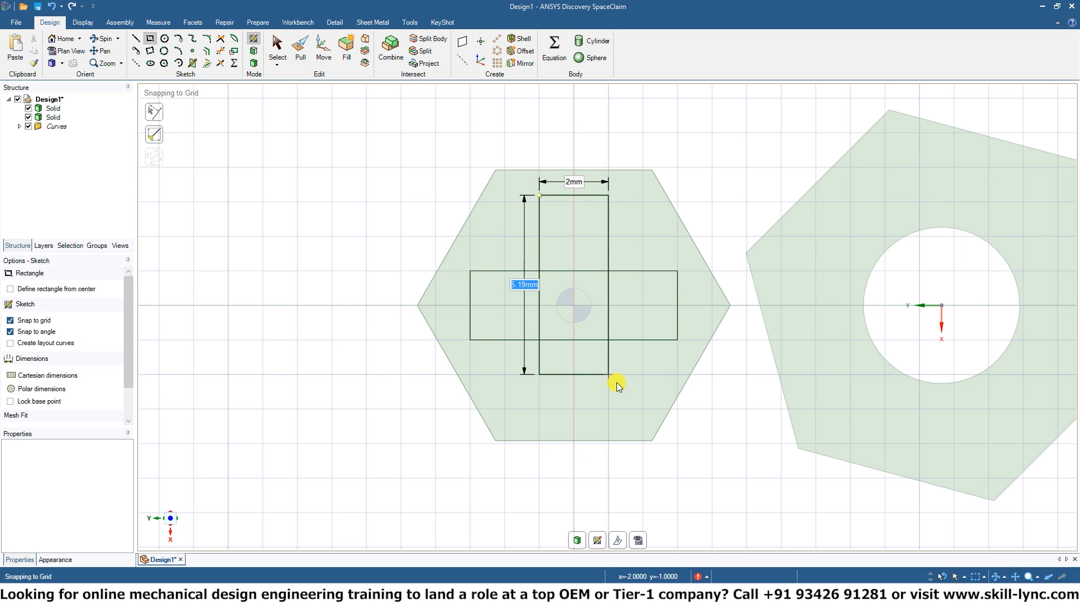
pyautogui.press('Tab')
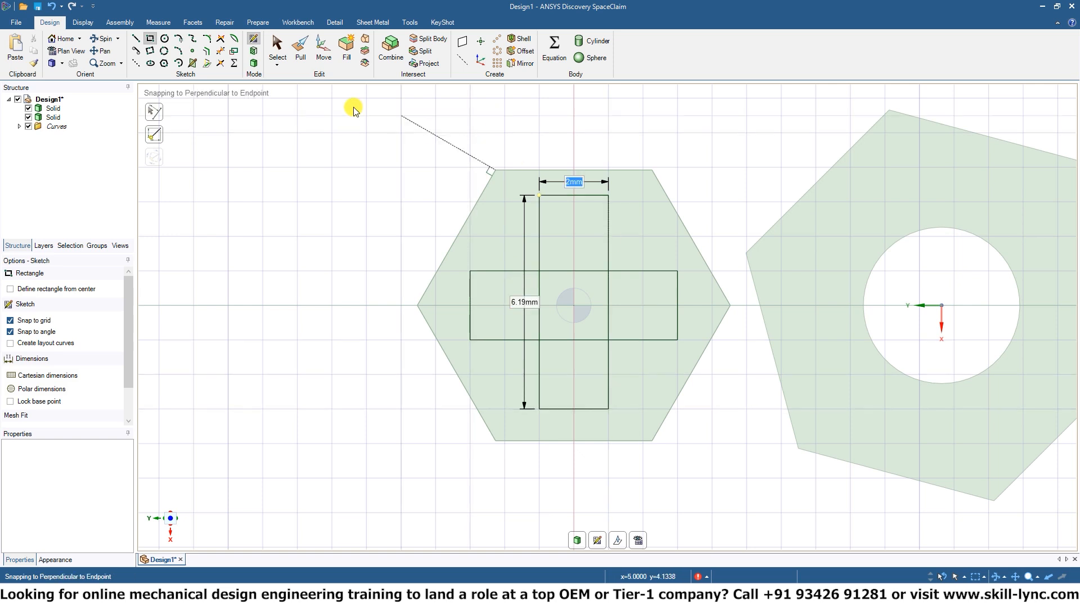
pyautogui.click(219, 54)
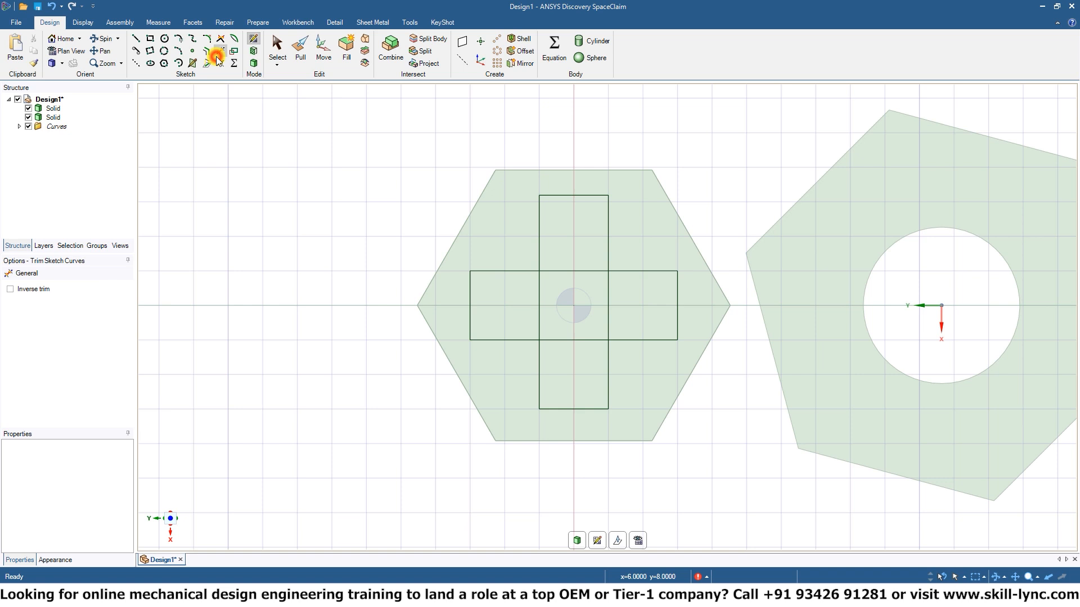
pyautogui.click(541, 292)
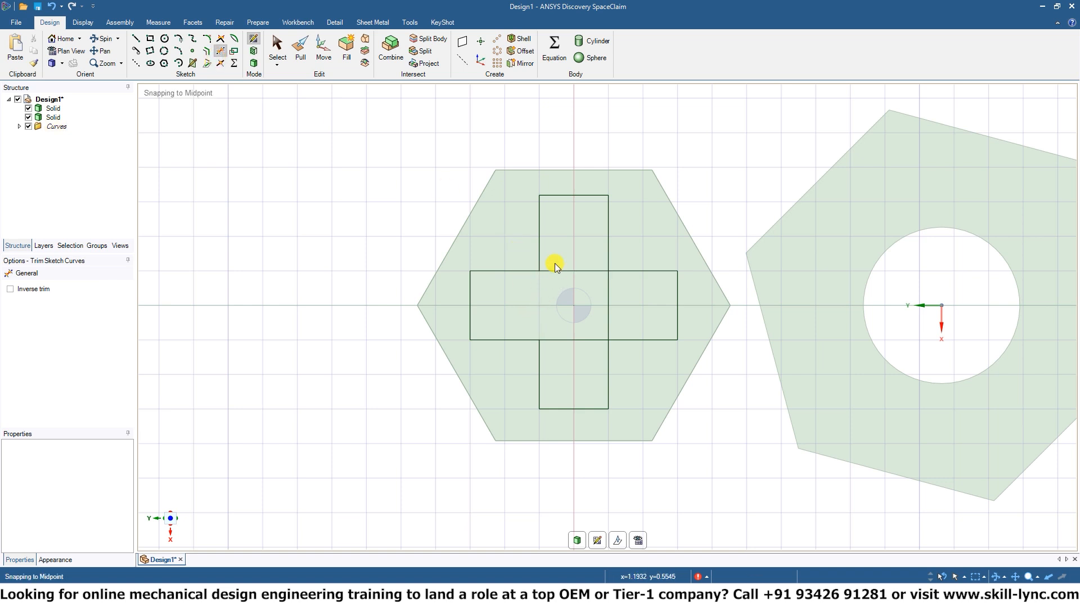
pyautogui.click(552, 264)
pyautogui.click(609, 298)
pyautogui.click(604, 340)
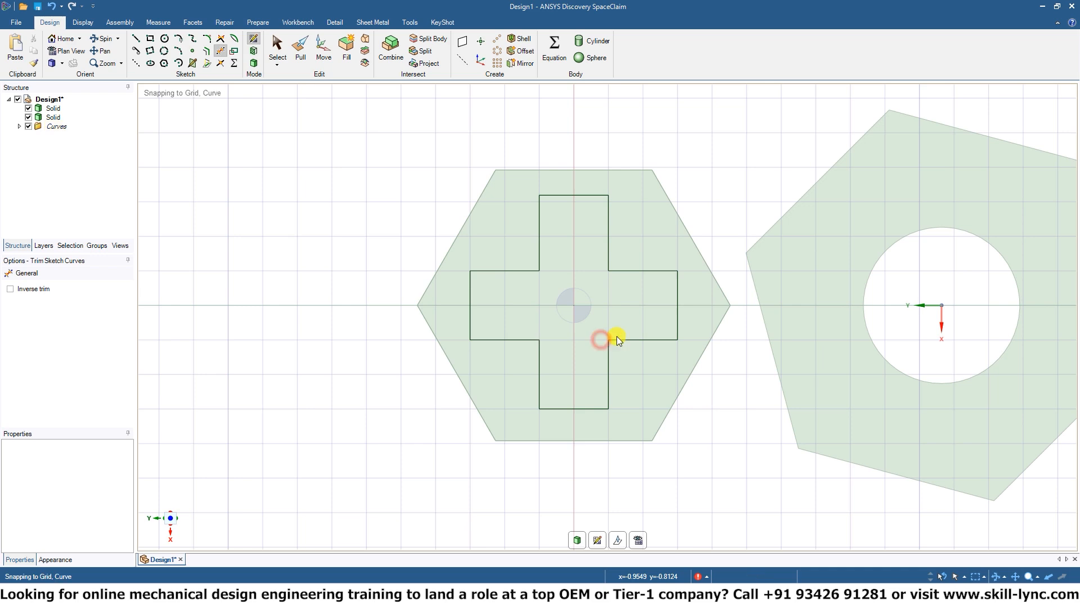
# - Pull the cross-shaped face down into the bolt head to cut a driver recess
pyautogui.moveTo(766, 419)
pyautogui.mouseDown(button='middle')
pyautogui.moveTo(755, 320)
pyautogui.moveTo(763, 365)
pyautogui.mouseUp(button='middle')
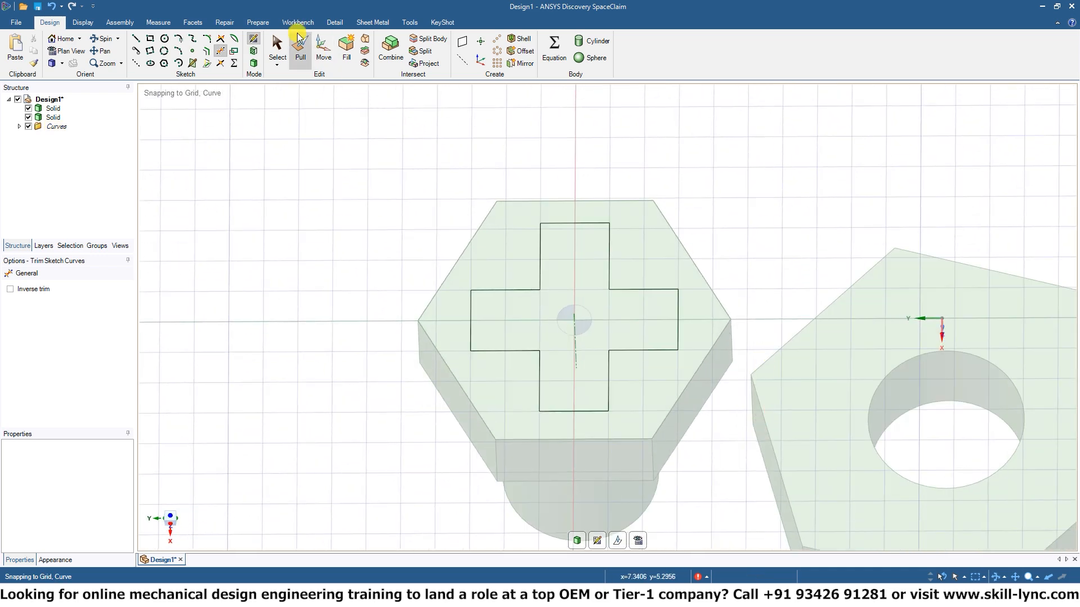
pyautogui.click(301, 48)
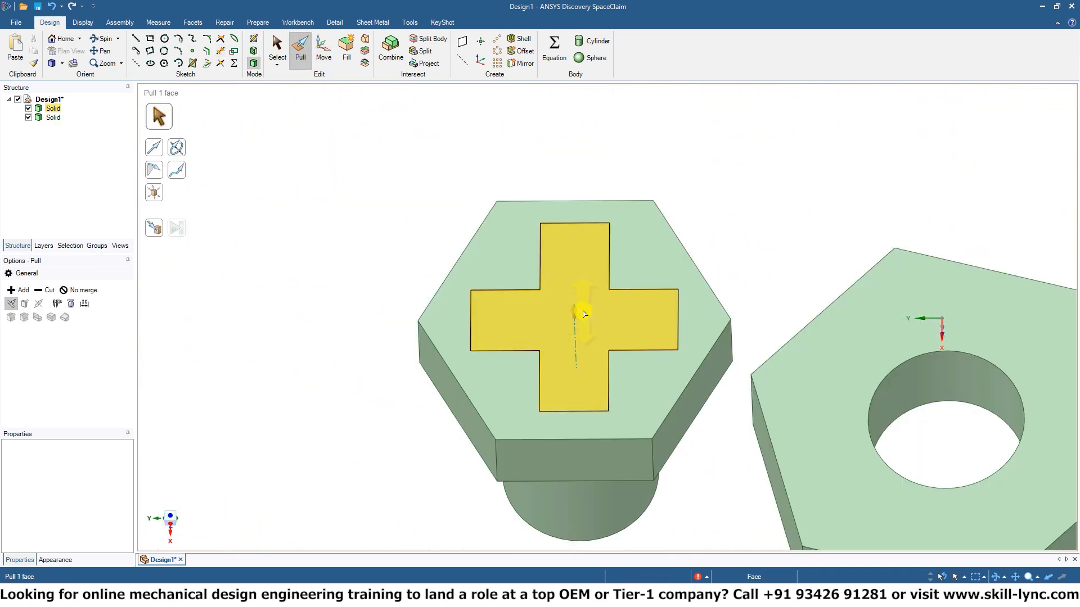
pyautogui.click(583, 314)
pyautogui.moveTo(583, 313); pyautogui.dragTo(711, 468)
pyautogui.moveTo(704, 461); pyautogui.dragTo(656, 412, button='middle')
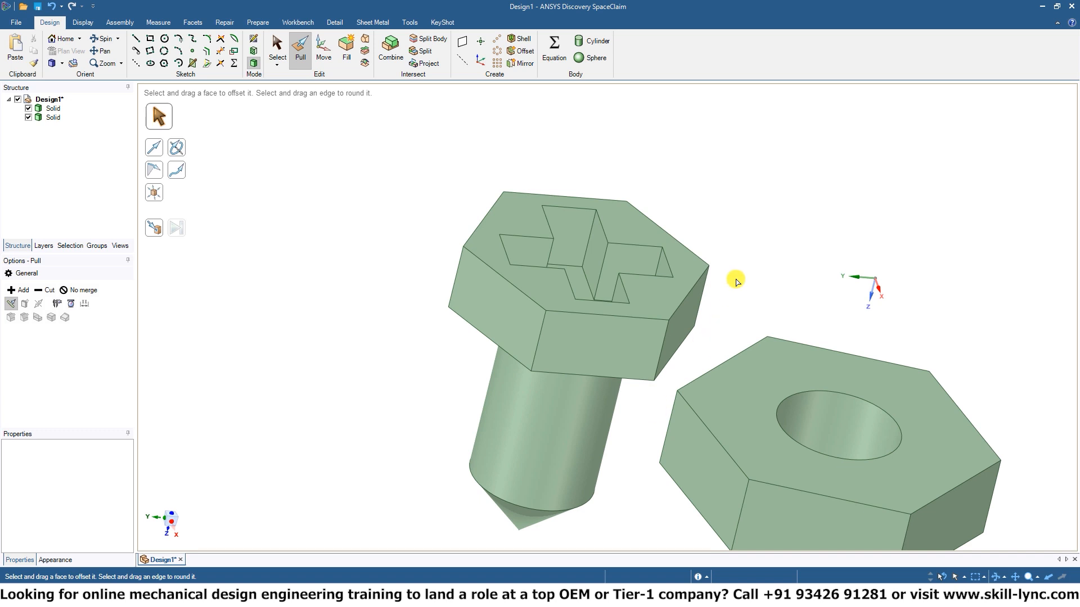
# - Examine the cross-shaped recess in the bolt head from several angles, checking its floor and the surrounding top face
pyautogui.click(272, 50)
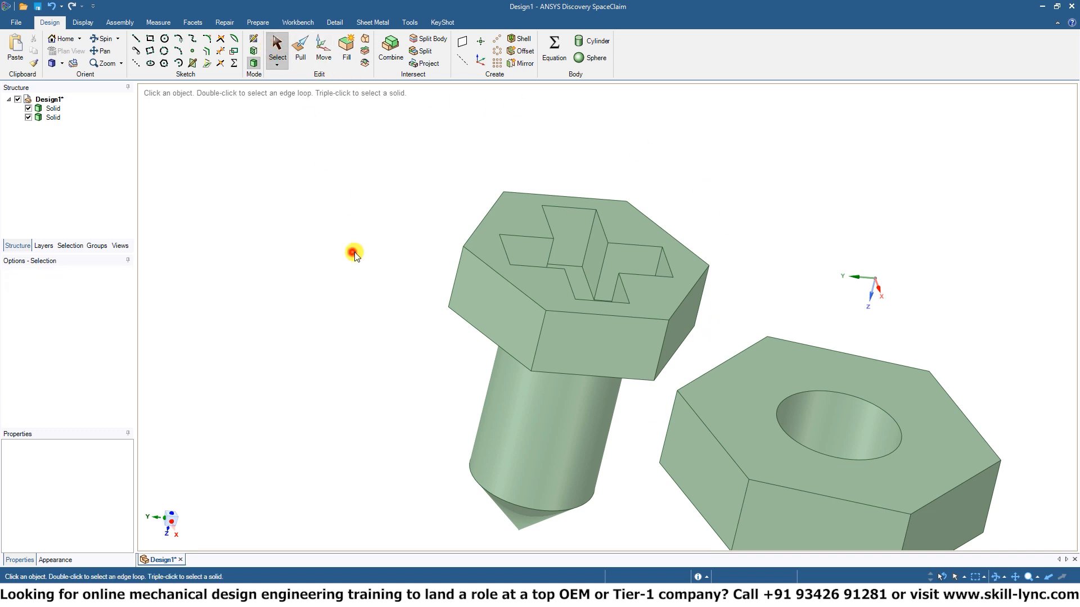
pyautogui.click(899, 475)
pyautogui.moveTo(899, 475); pyautogui.dragTo(865, 360, button='middle')
pyautogui.click(695, 279)
pyautogui.moveTo(755, 278); pyautogui.dragTo(767, 362, button='middle')
pyautogui.click(702, 241)
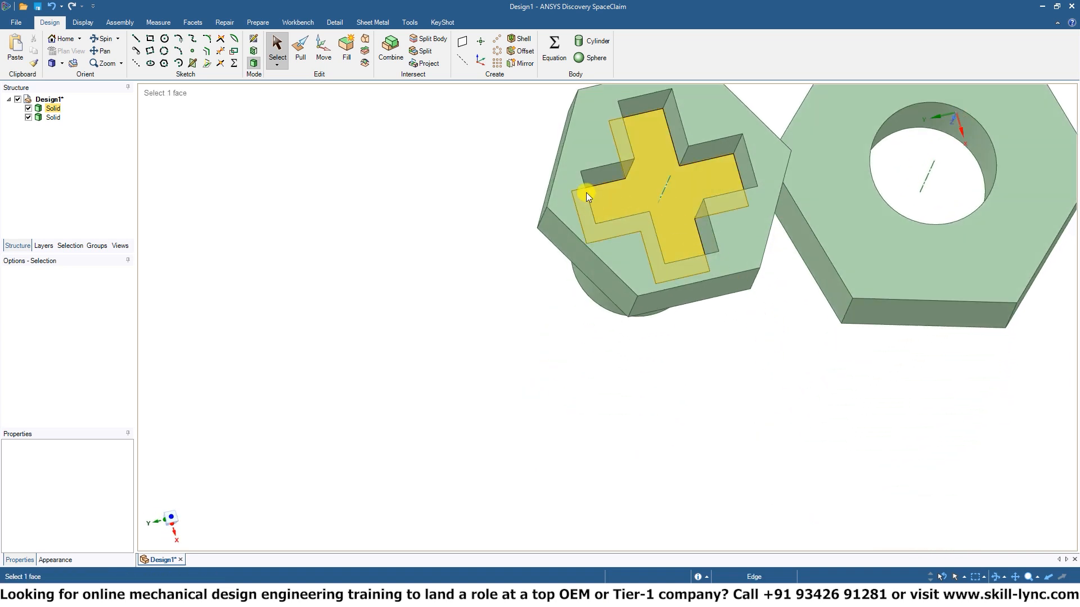
pyautogui.click(748, 191)
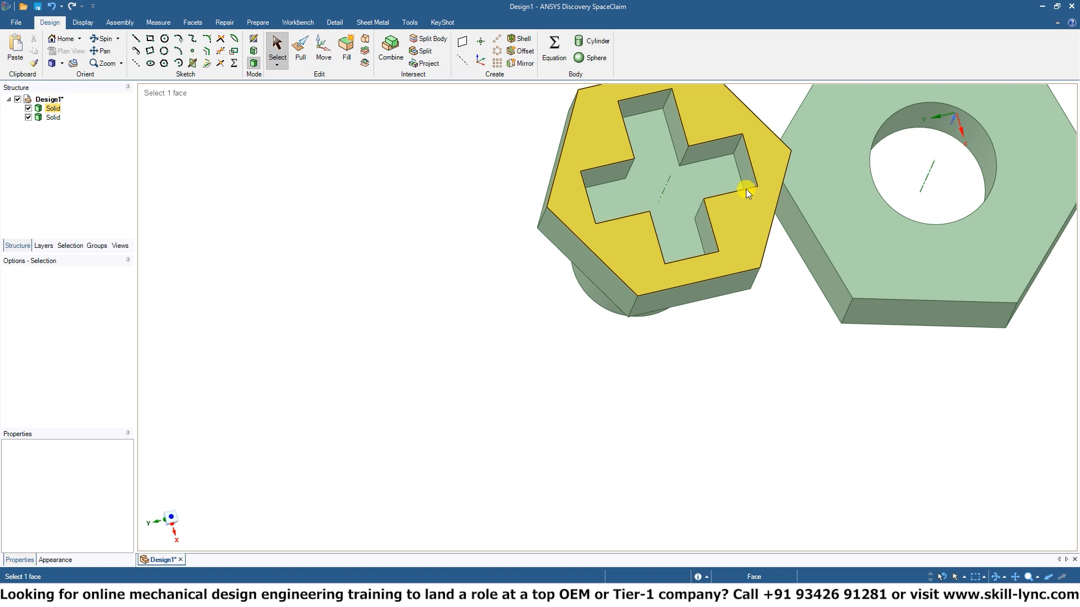
pyautogui.click(659, 160)
pyautogui.moveTo(781, 431); pyautogui.dragTo(766, 347, button='middle')
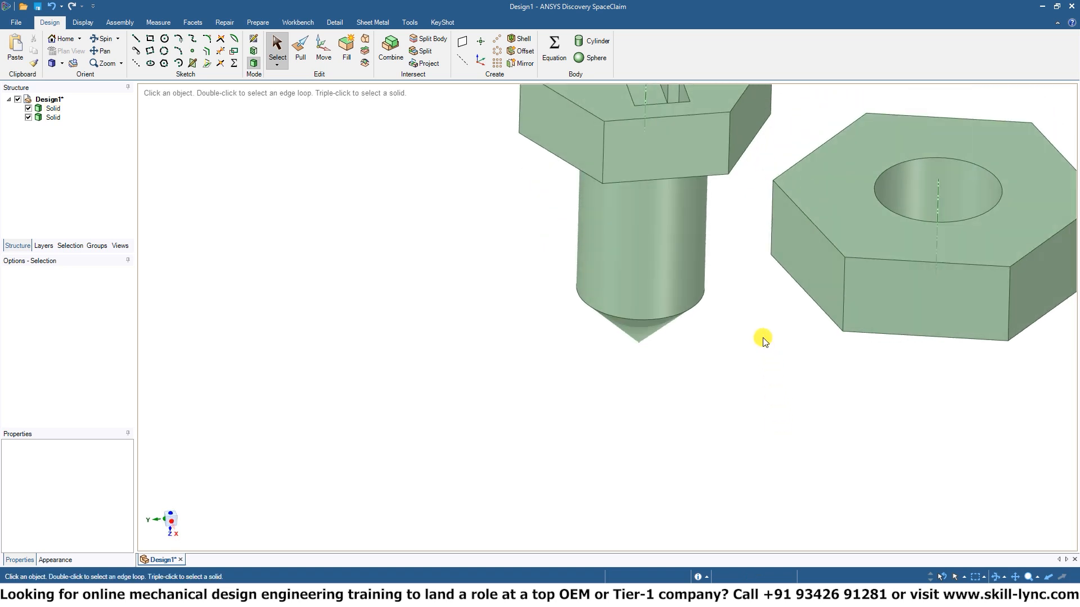
pyautogui.keyDown('shift'); pyautogui.moveTo(754, 311); pyautogui.dragTo(750, 400, button='middle'); pyautogui.keyUp('shift')
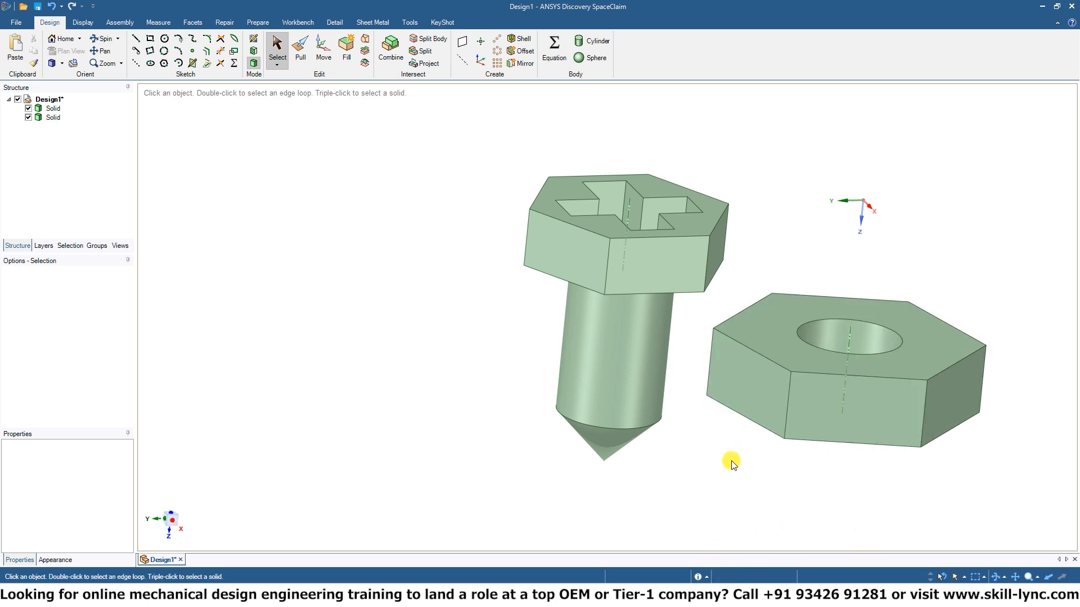
# - Remove the conical face at the bolt's end with Fill to leave a flat-ended shank, and clear the selection
pyautogui.moveTo(733, 464)
pyautogui.mouseDown(button='middle')
pyautogui.moveTo(723, 422)
pyautogui.moveTo(745, 463)
pyautogui.moveTo(733, 368)
pyautogui.moveTo(636, 387)
pyautogui.mouseUp(button='middle')
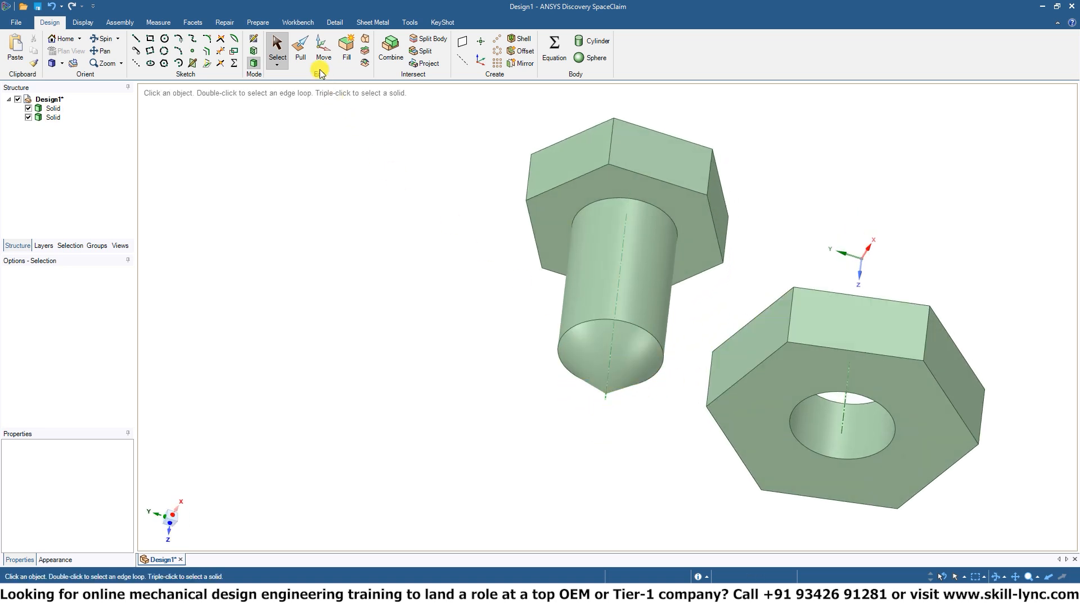
pyautogui.click(587, 361)
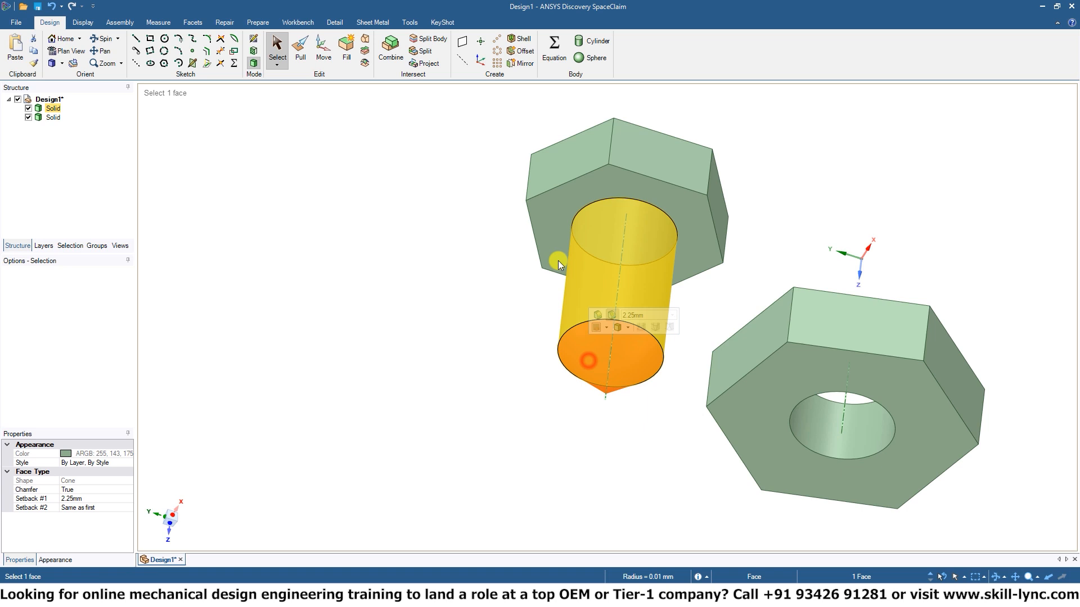
pyautogui.click(344, 48)
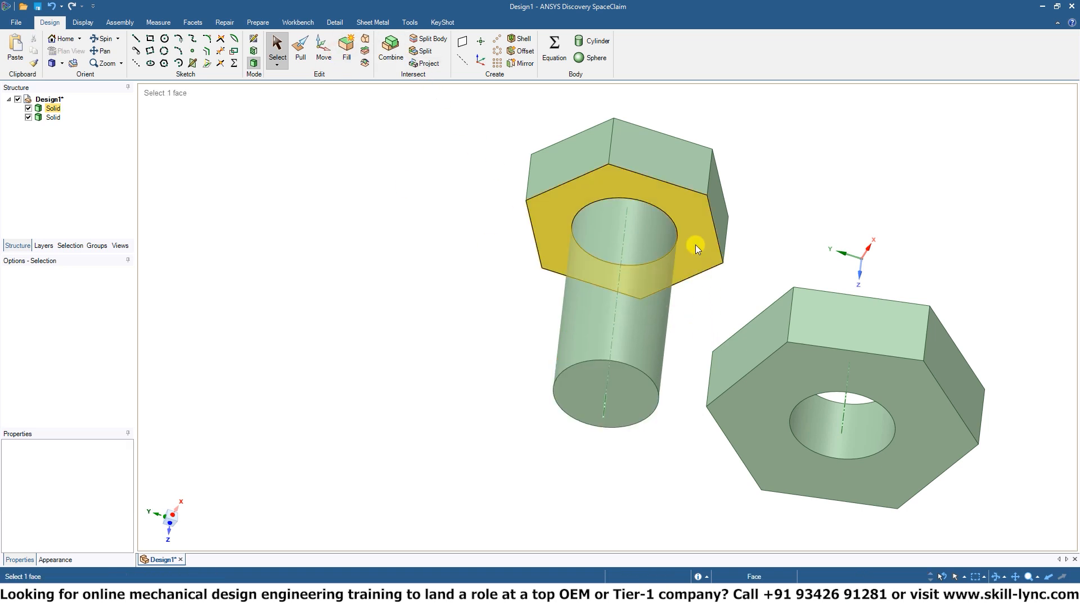
pyautogui.moveTo(696, 243); pyautogui.dragTo(693, 352, button='middle')
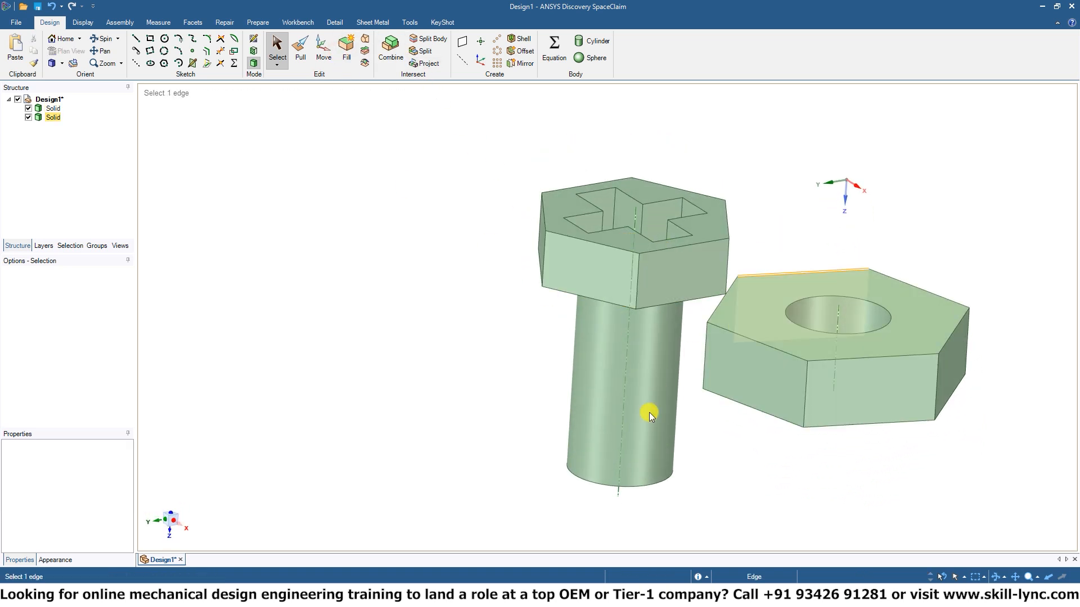
pyautogui.press('Escape')
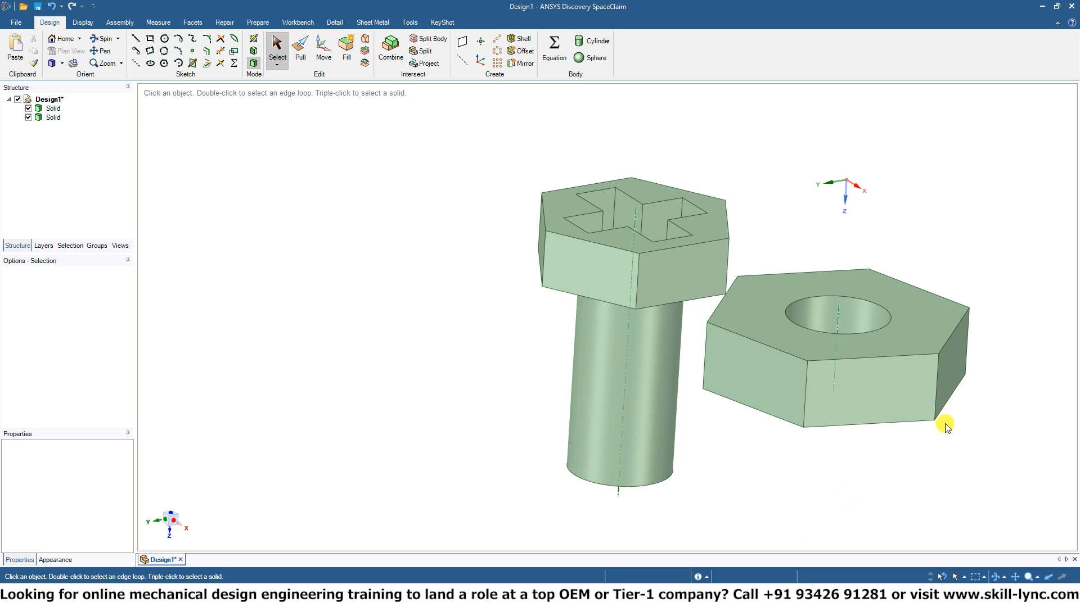
pyautogui.moveTo(754, 491); pyautogui.dragTo(747, 564, button='middle')
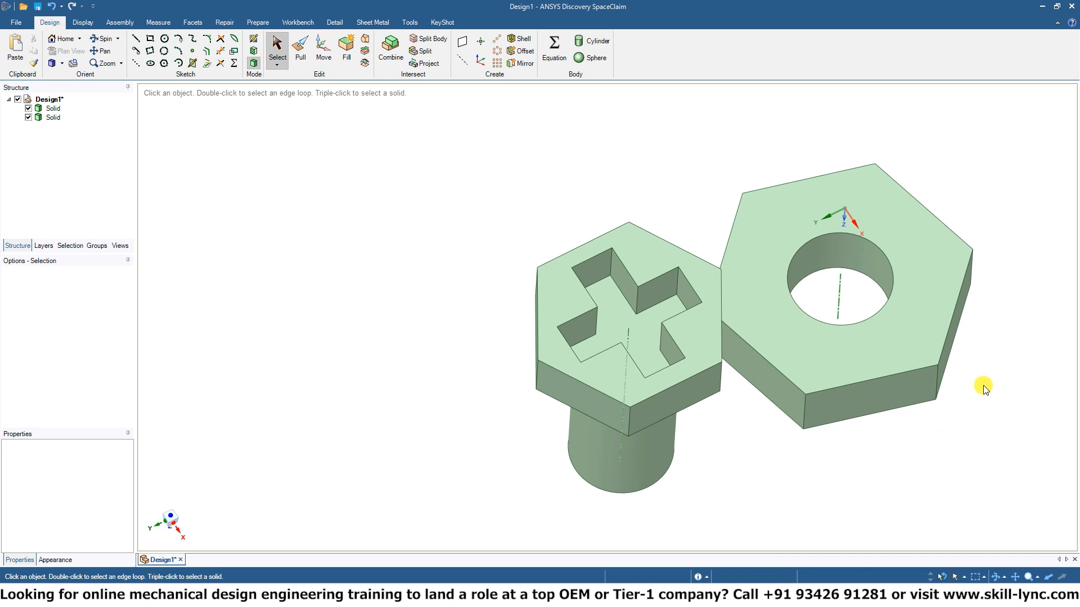
pyautogui.moveTo(983, 388); pyautogui.dragTo(827, 295, button='middle')
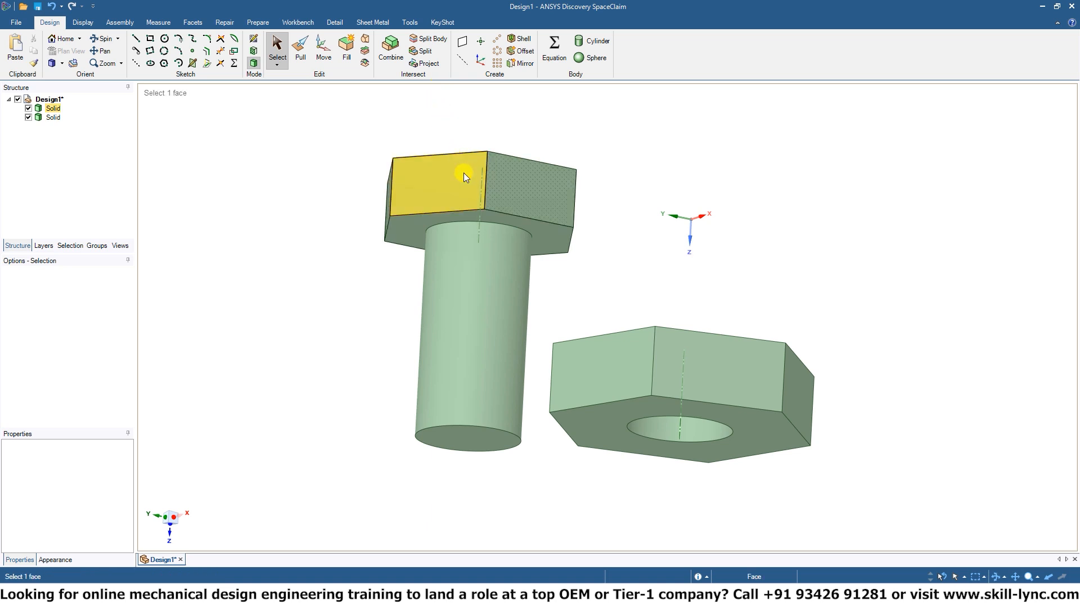
pyautogui.tripleClick(501, 184)
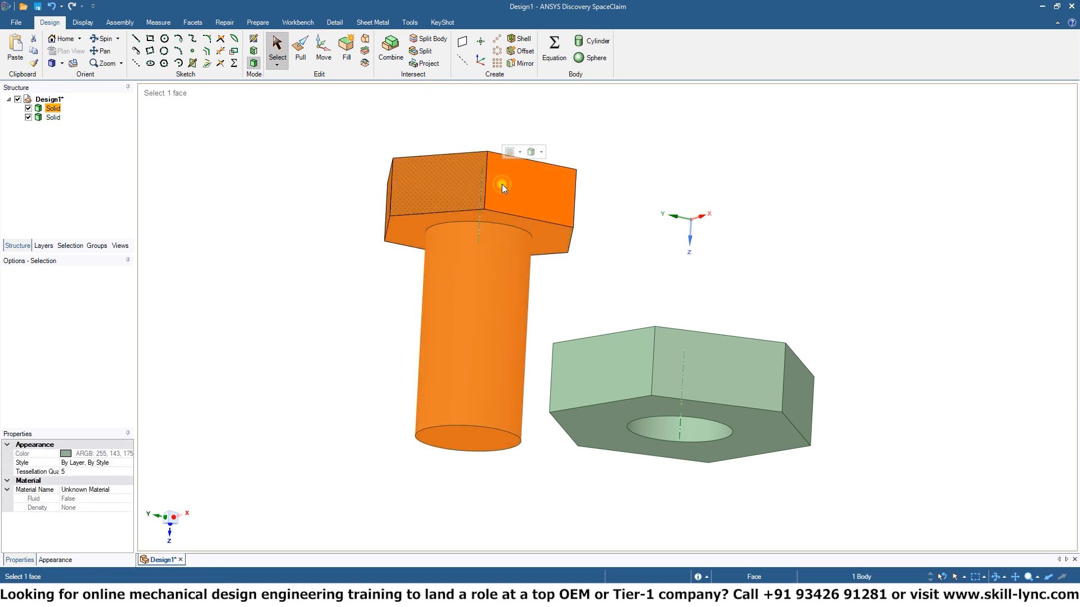
pyautogui.click(691, 191)
pyautogui.moveTo(689, 240); pyautogui.dragTo(679, 271, button='middle')
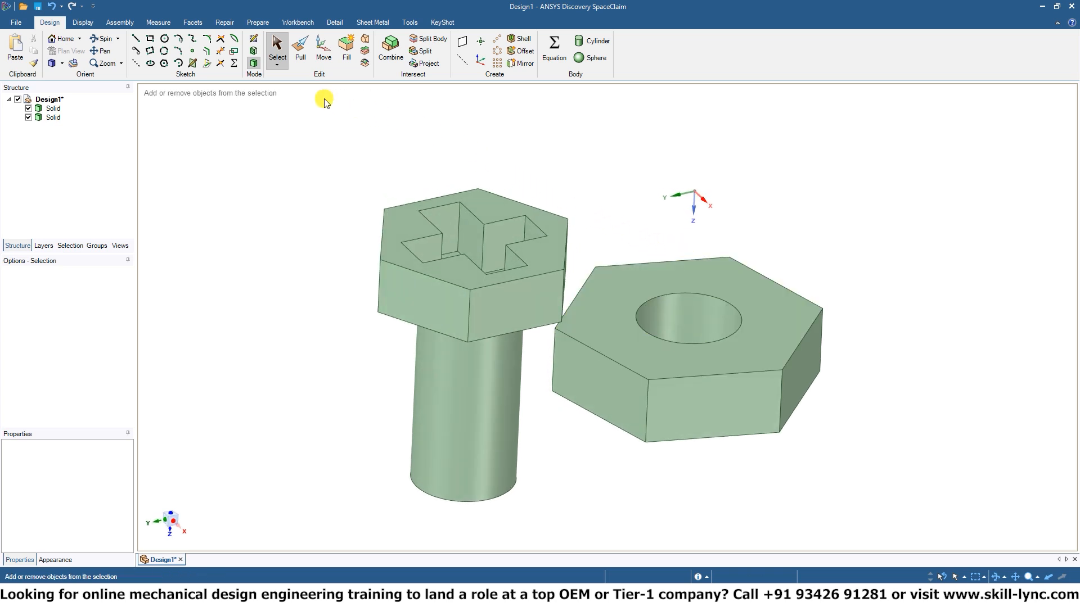
# - Undo the fill, the recess, its sketch and the earlier operations back to the bolt inserted through the nut, and clear the selection
pyautogui.hotkey('ctrl', 'z')
pyautogui.hotkey('ctrl', 'z')
pyautogui.hotkey('ctrl', 'z')
pyautogui.hotkey('ctrl', 'z')
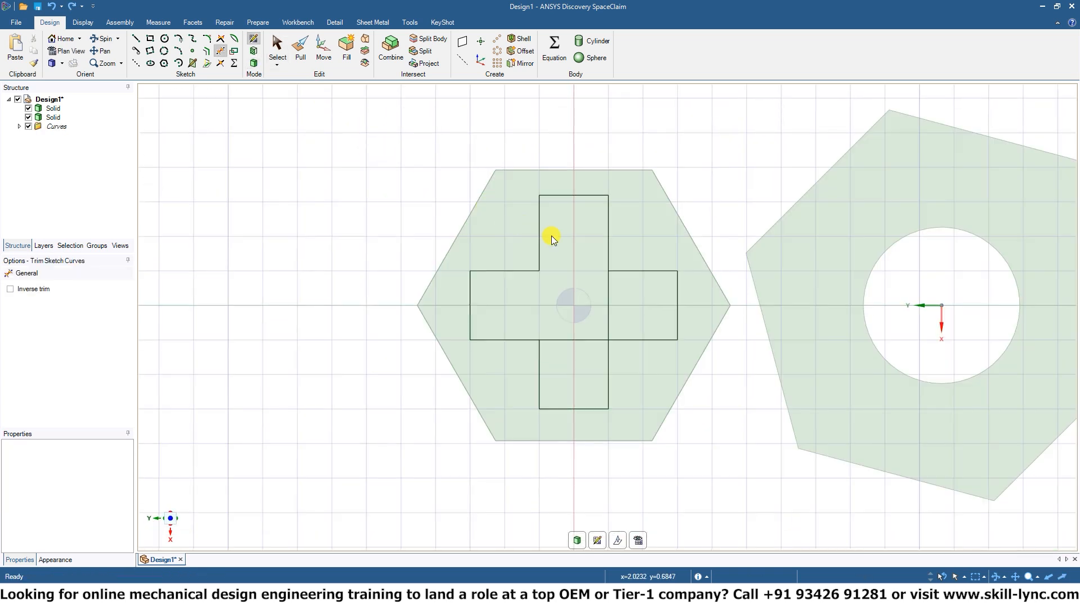
pyautogui.hotkey('ctrl', 'z')
pyautogui.hotkey('ctrl', 'z')
pyautogui.hotkey('ctrl', 'z')
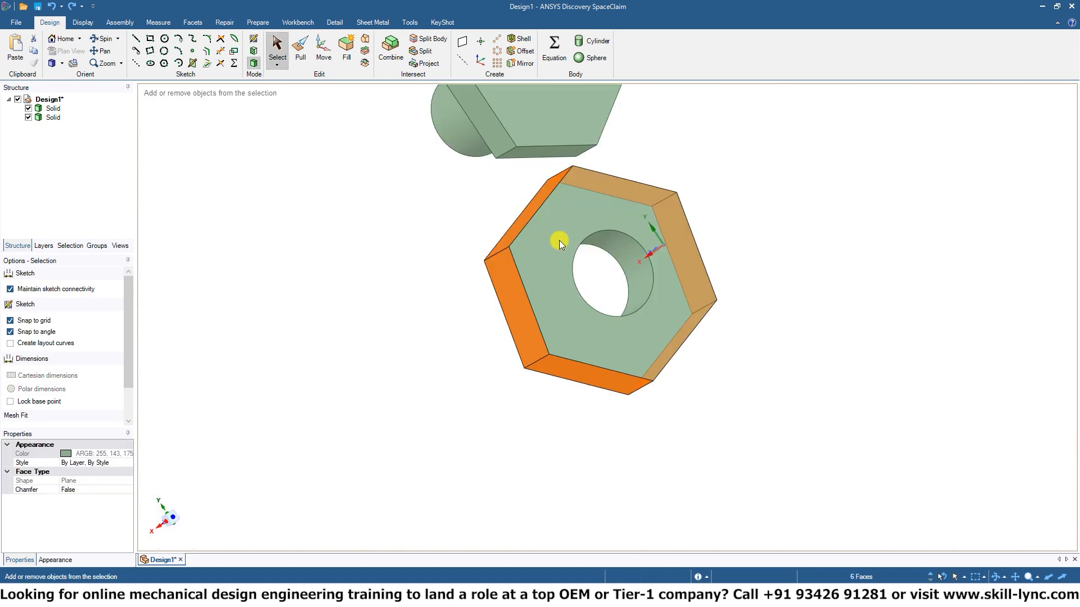
pyautogui.hotkey('ctrl', 'z')
pyautogui.click(752, 356)
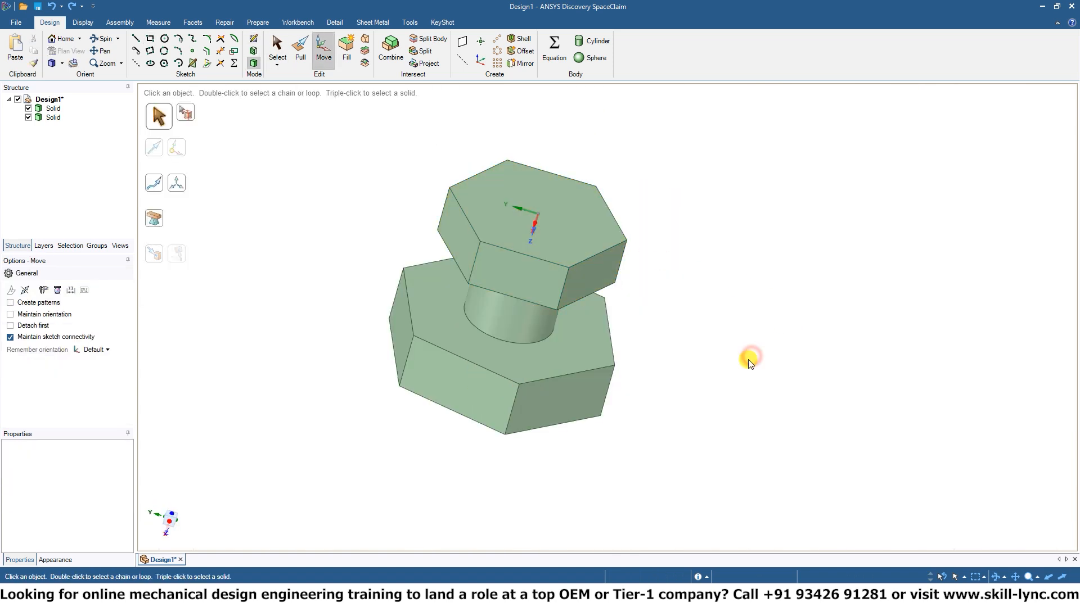
# - Move the nut body about 2.1 mm along the bolt's axis towards the head and clear the selection
pyautogui.moveTo(750, 359); pyautogui.dragTo(744, 292, button='middle')
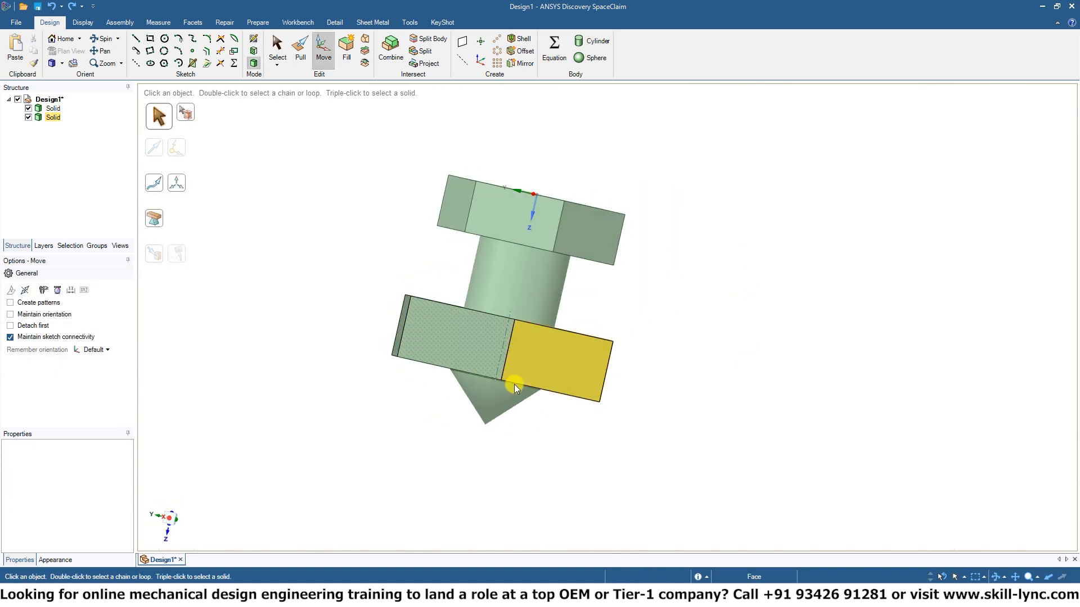
pyautogui.click(561, 362)
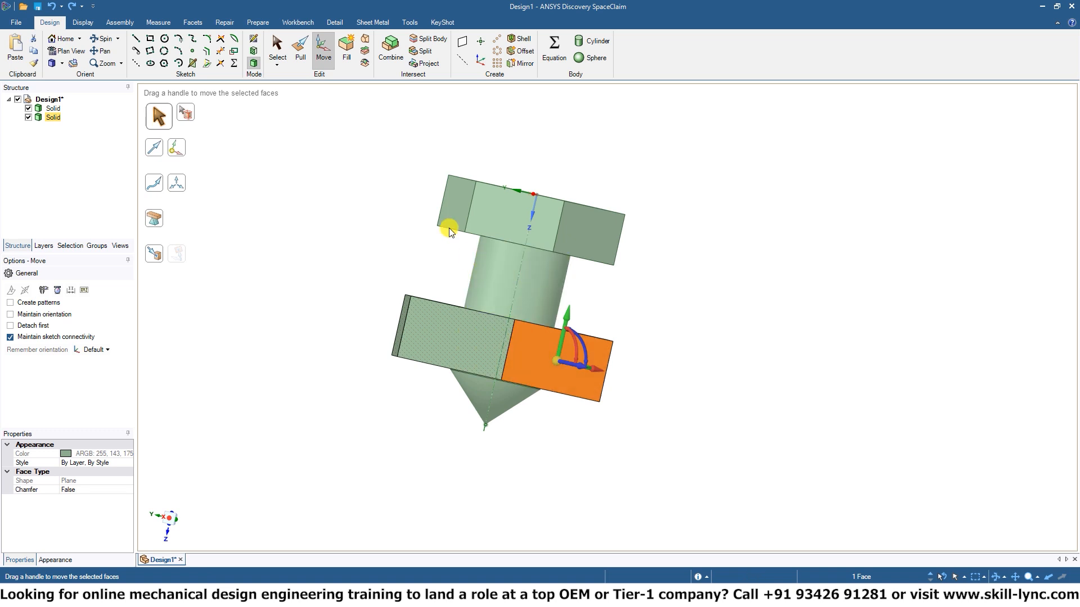
pyautogui.press('Escape')
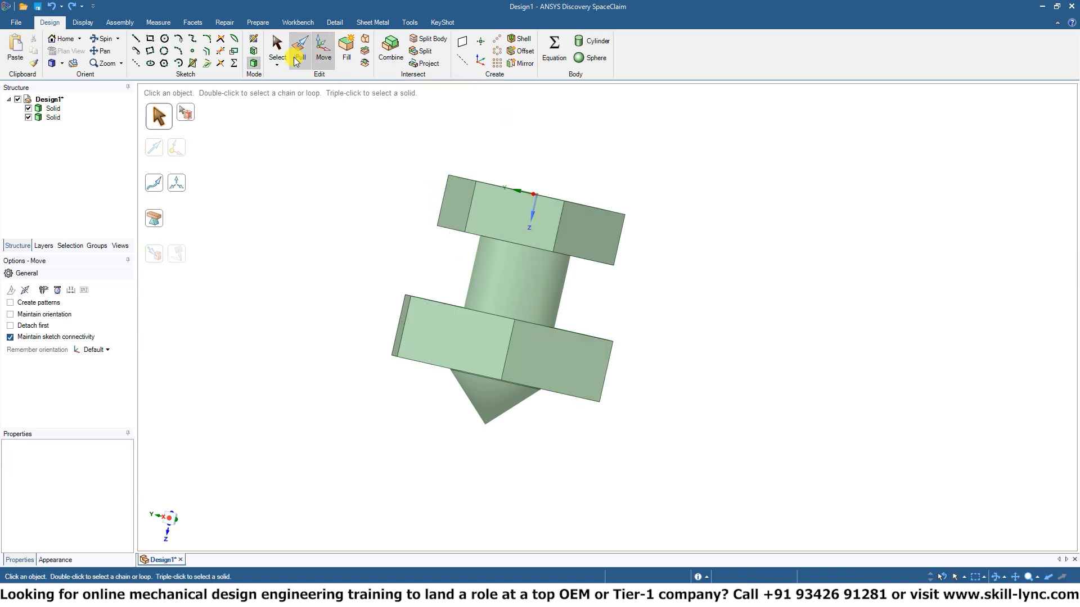
pyautogui.click(53, 117)
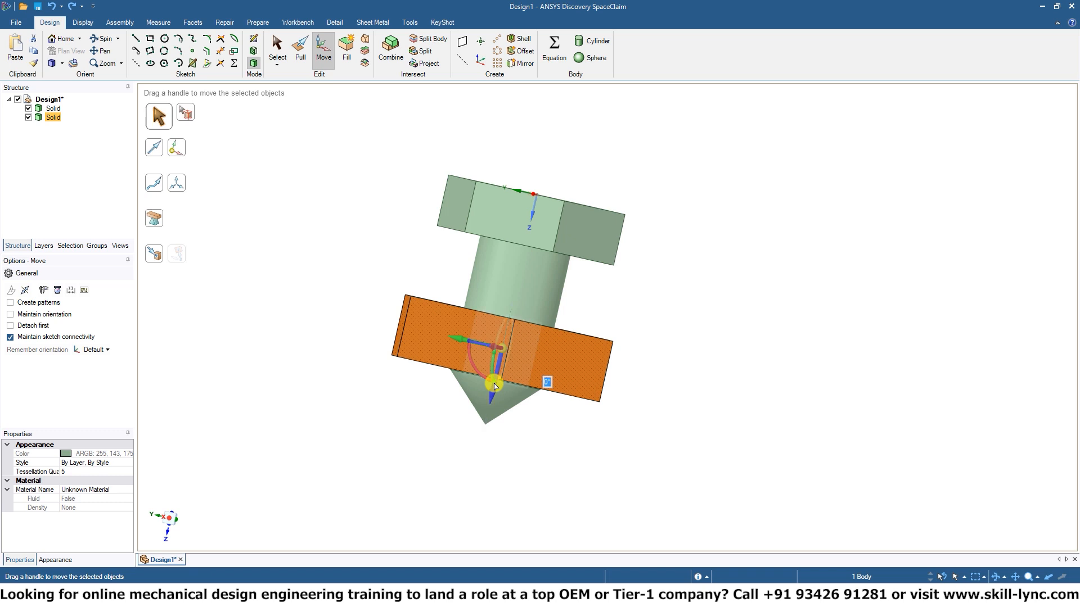
pyautogui.moveTo(493, 391); pyautogui.dragTo(503, 340)
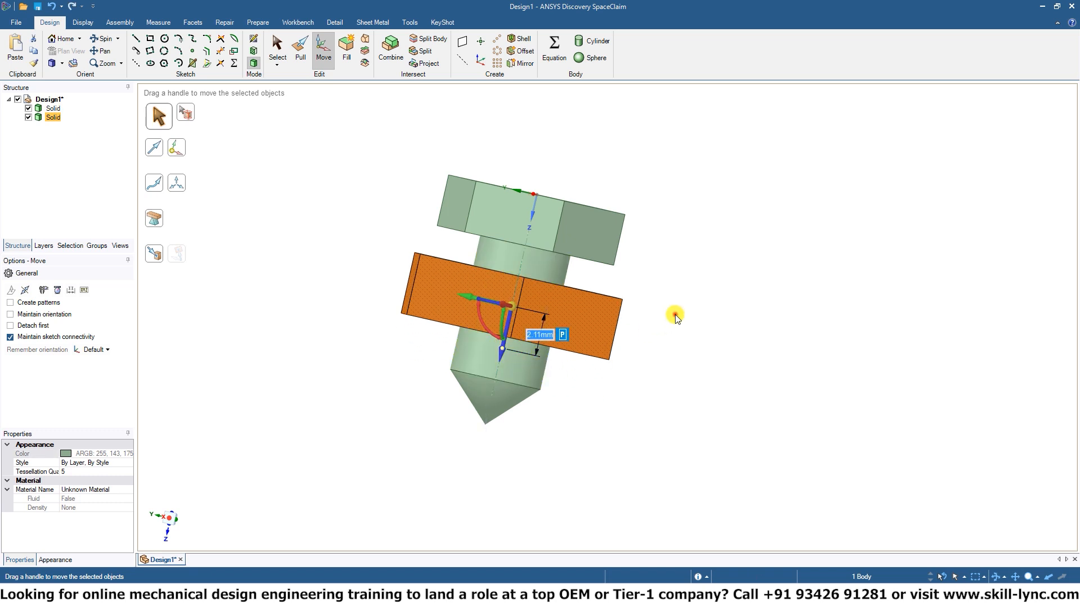
pyautogui.click(802, 236)
pyautogui.moveTo(802, 236)
pyautogui.mouseDown(button='middle')
pyautogui.moveTo(797, 309)
pyautogui.moveTo(776, 364)
pyautogui.moveTo(759, 207)
pyautogui.moveTo(793, 210)
pyautogui.moveTo(812, 232)
pyautogui.mouseUp(button='middle')
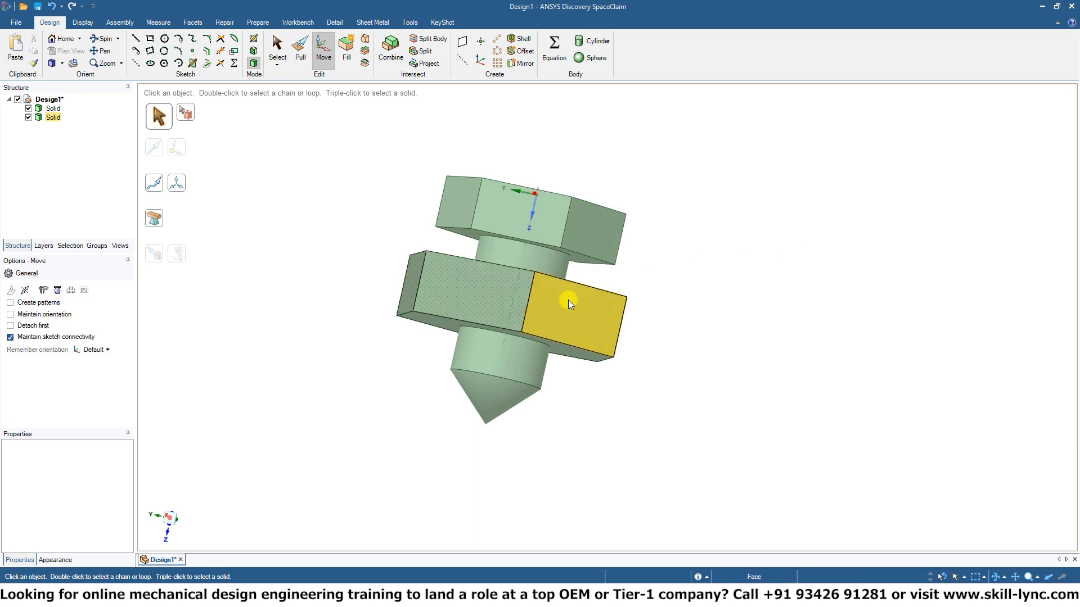
# - Slide the nut body along the shank until it sits against the bolt head, and check the fit from several angles
pyautogui.click(57, 119)
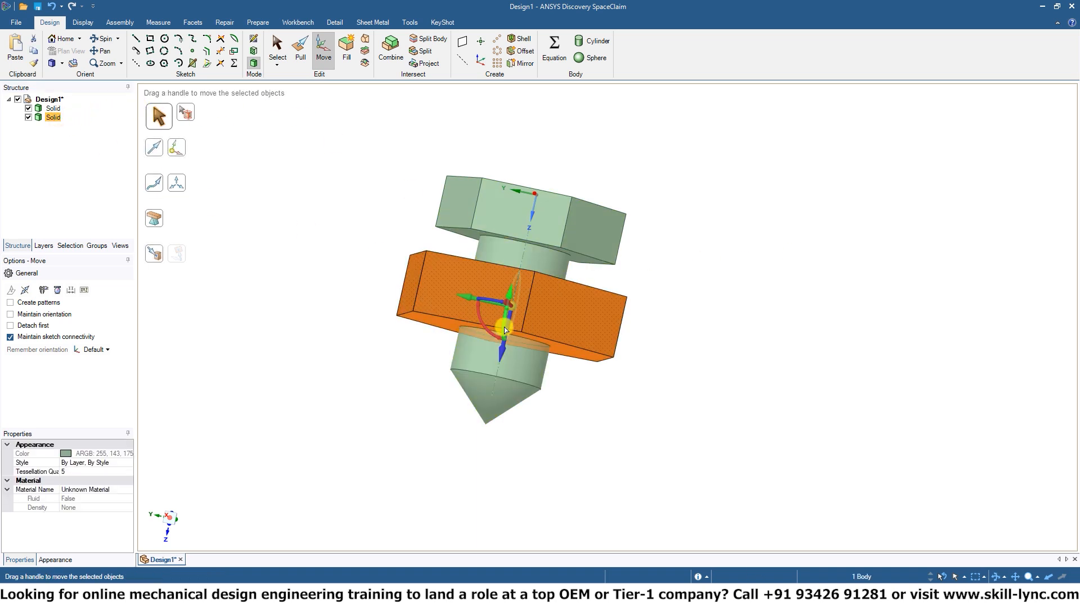
pyautogui.moveTo(504, 318); pyautogui.dragTo(495, 272)
pyautogui.moveTo(827, 138); pyautogui.dragTo(752, 208, button='middle')
pyautogui.moveTo(518, 280); pyautogui.dragTo(513, 295)
pyautogui.click(722, 258)
pyautogui.moveTo(723, 259); pyautogui.dragTo(708, 403, button='middle')
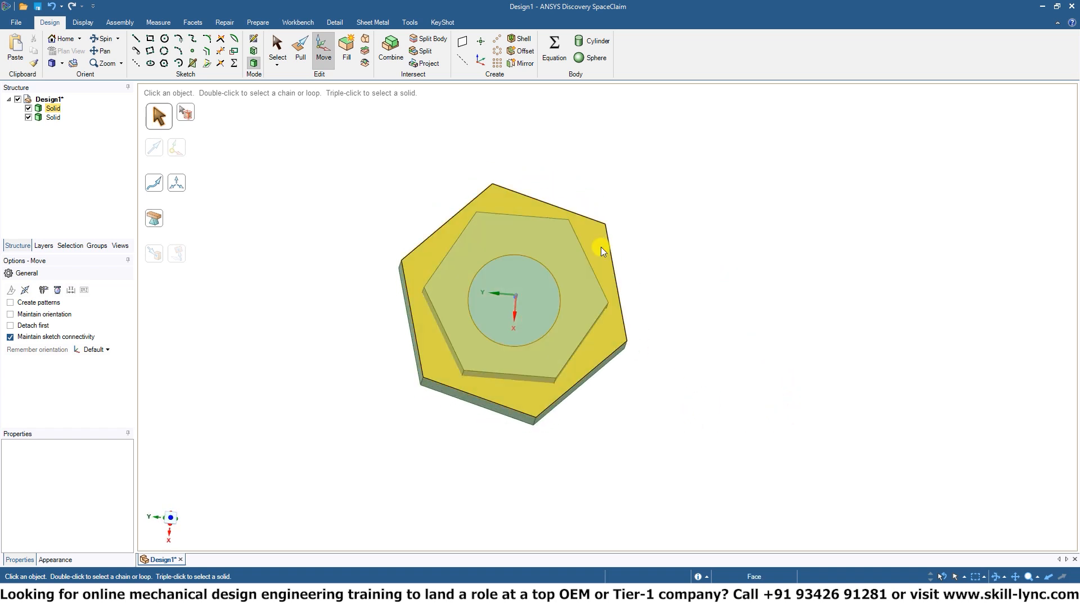
pyautogui.moveTo(723, 325); pyautogui.dragTo(713, 298, button='middle')
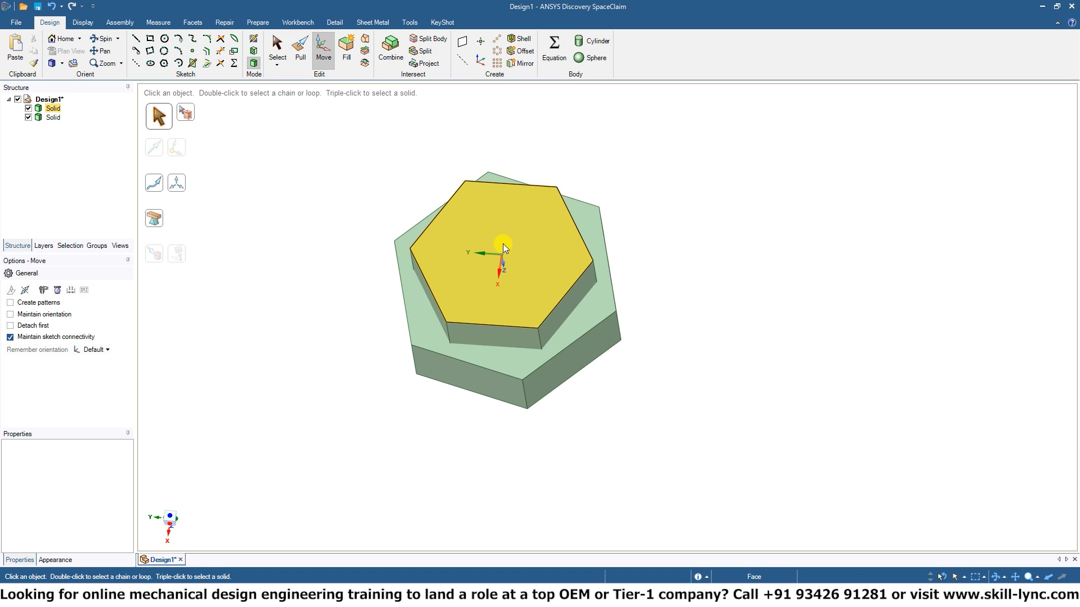
pyautogui.moveTo(503, 244); pyautogui.dragTo(579, 244, button='middle')
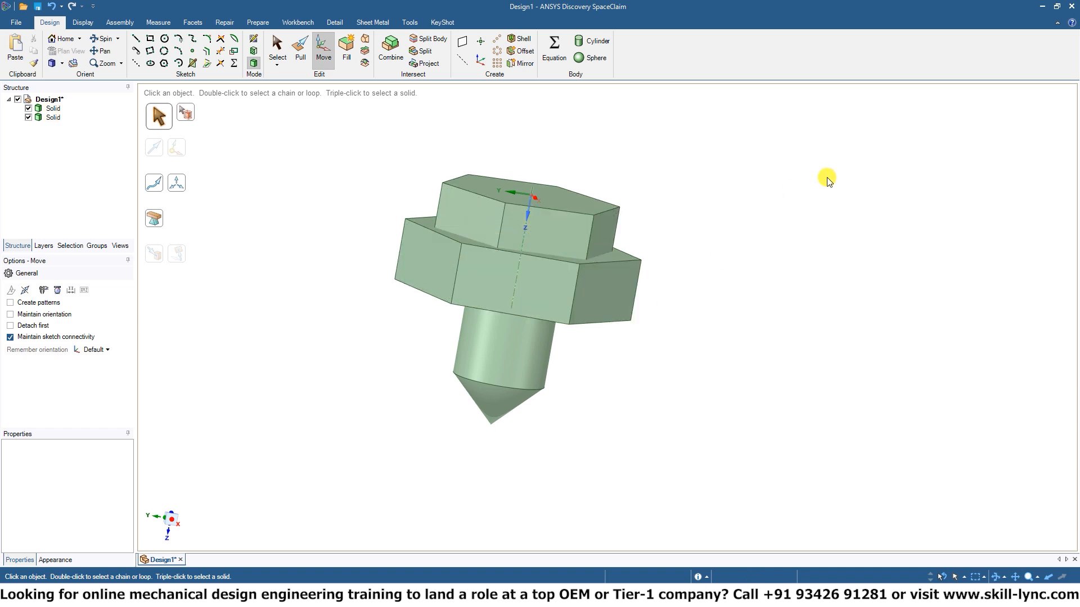
# - Highlight the bolt and nut solids together, leave Move for plain selection, and clear the selection
pyautogui.click(52, 117)
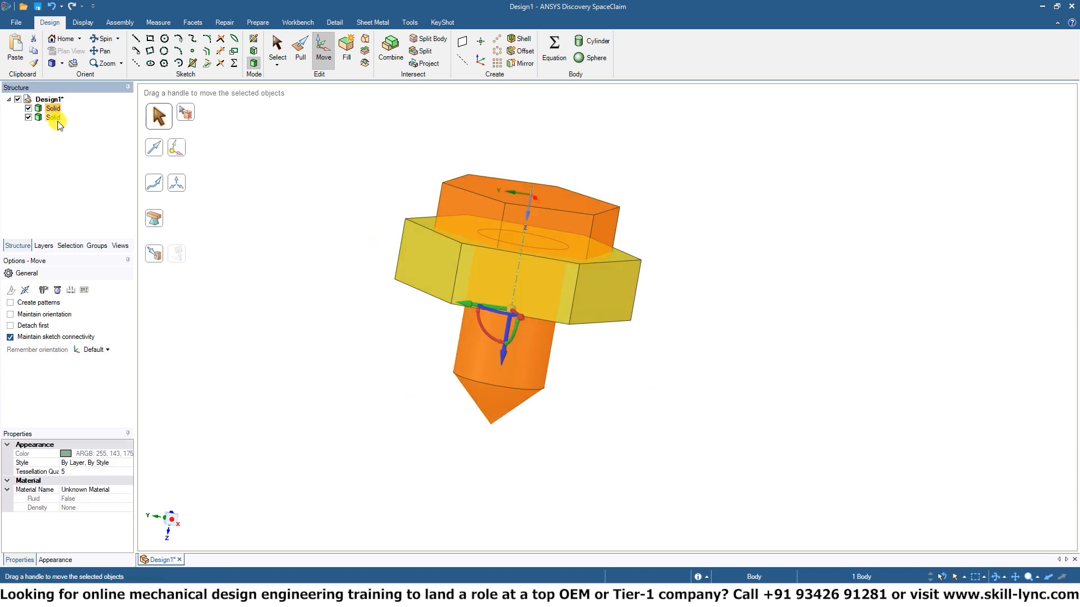
pyautogui.keyDown('ctrl'); pyautogui.click(54, 117); pyautogui.keyUp('ctrl')
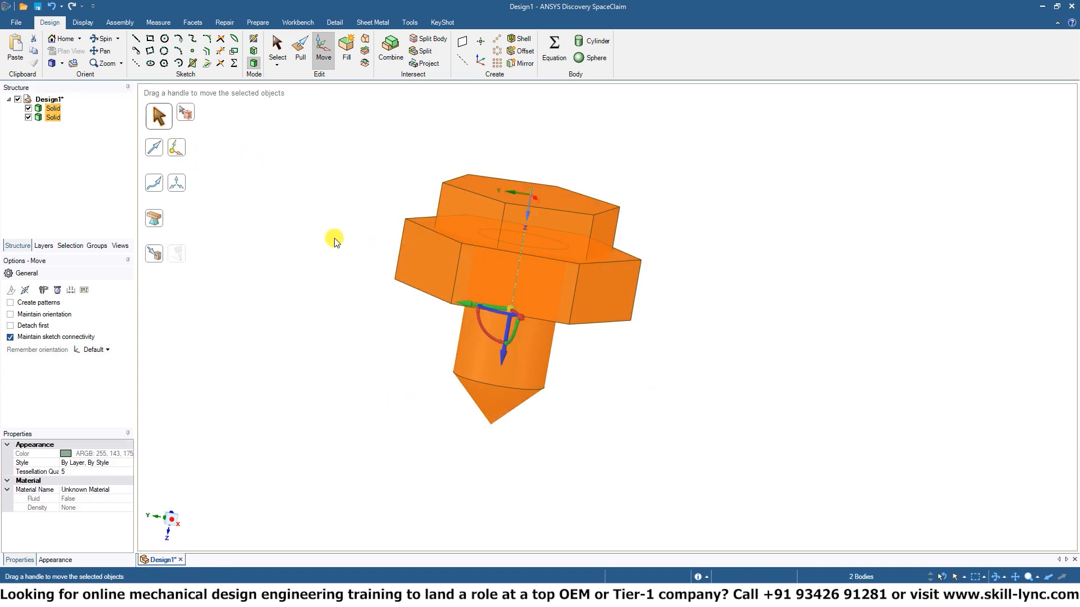
pyautogui.click(272, 49)
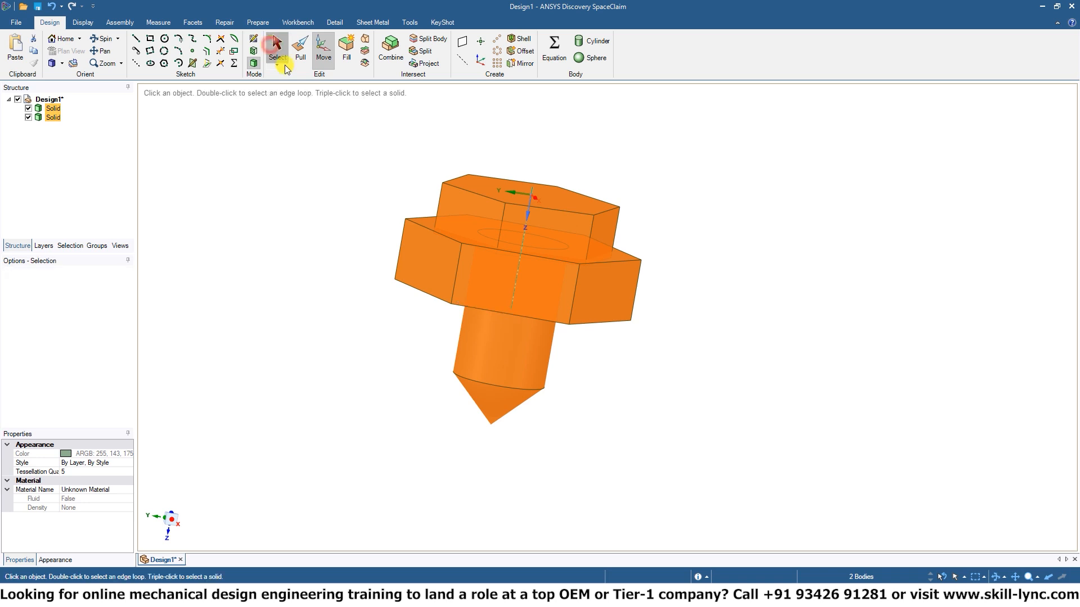
pyautogui.click(350, 193)
pyautogui.click(537, 262)
pyautogui.click(593, 352)
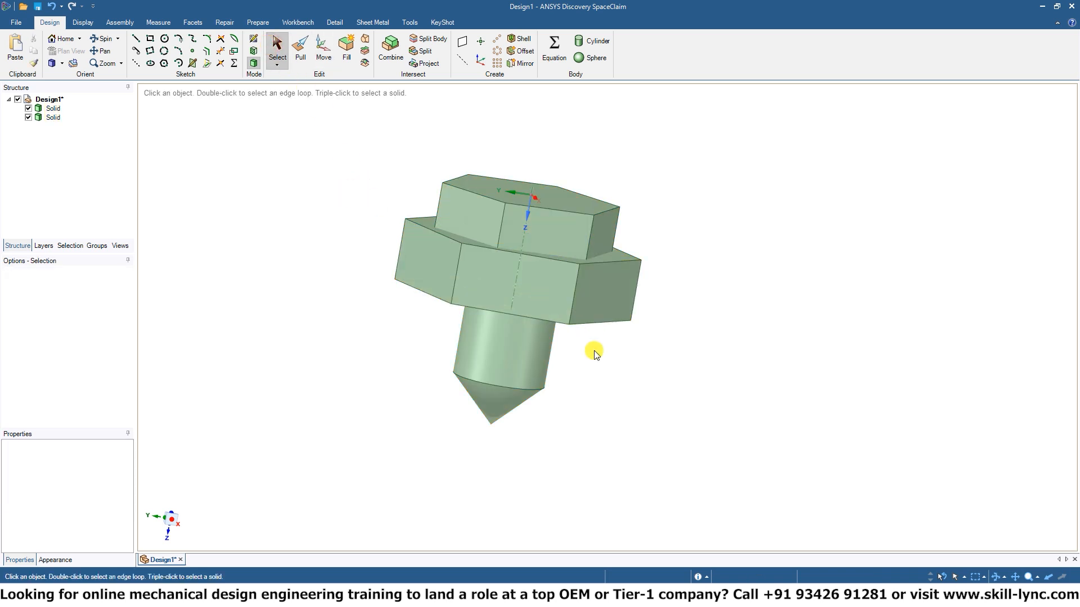
# - Highlight the nut, the bolt and both solids in turn to check whether they are separate bodies
pyautogui.moveTo(592, 352); pyautogui.dragTo(625, 321, button='middle')
pyautogui.click(513, 272)
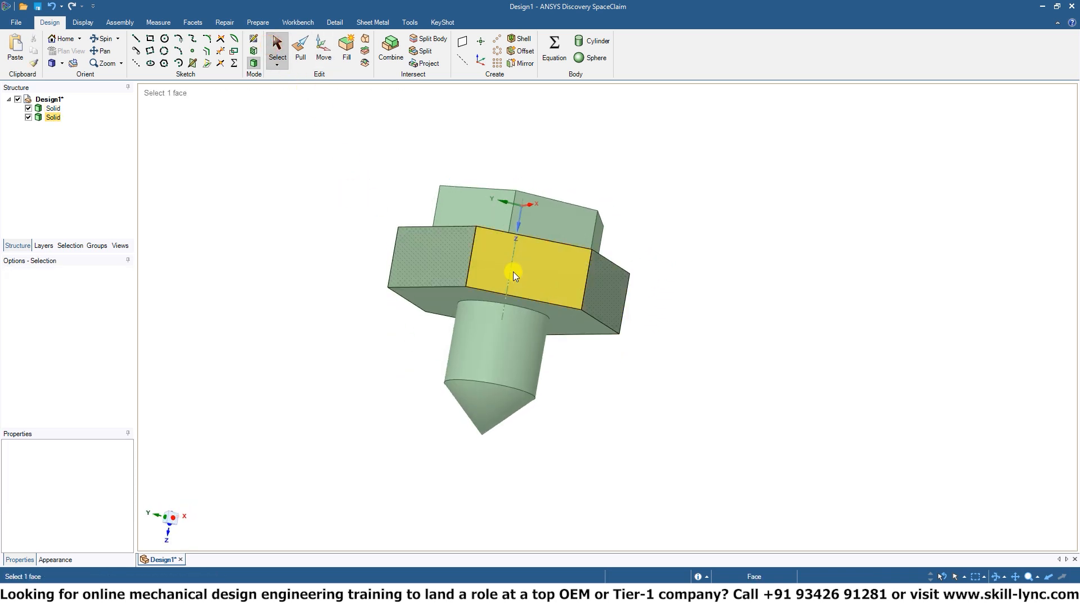
pyautogui.click(53, 117)
pyautogui.click(56, 118)
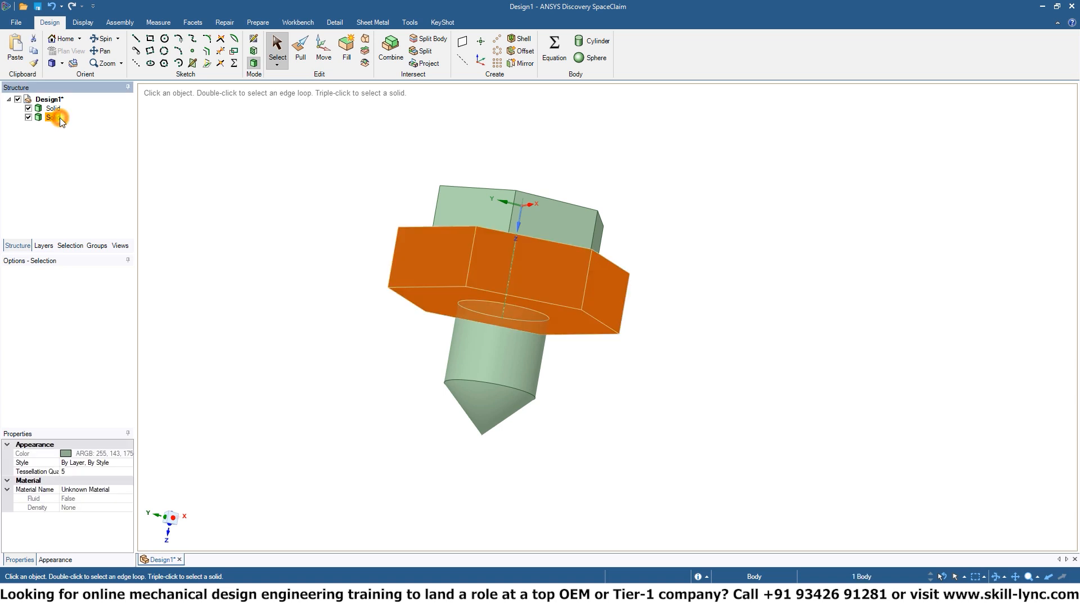
pyautogui.click(53, 108)
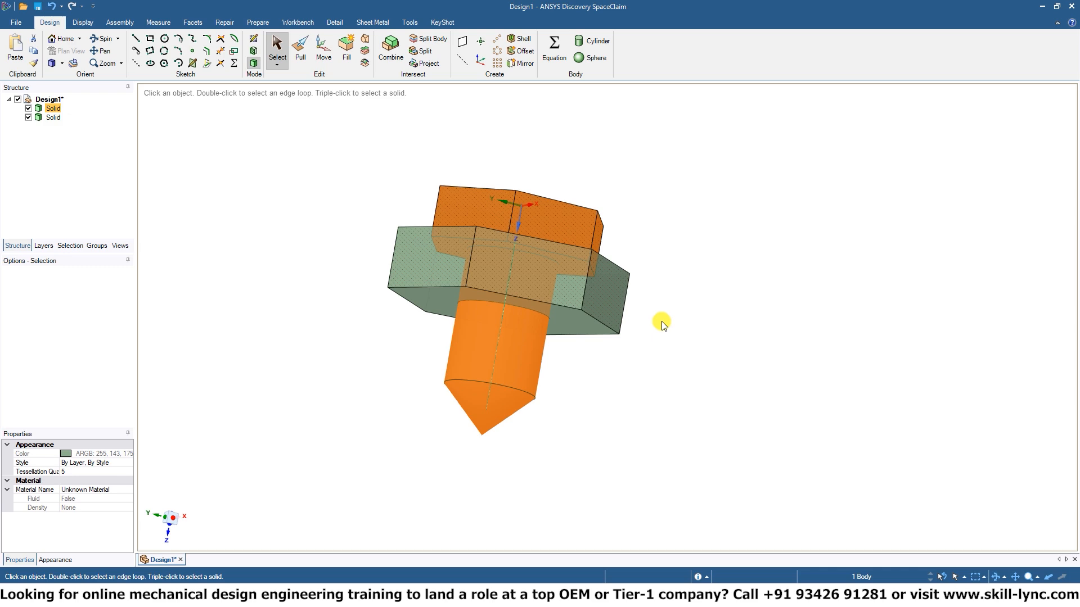
pyautogui.keyDown('ctrl'); pyautogui.click(59, 119); pyautogui.keyUp('ctrl')
pyautogui.moveTo(316, 241); pyautogui.dragTo(380, 304, button='middle')
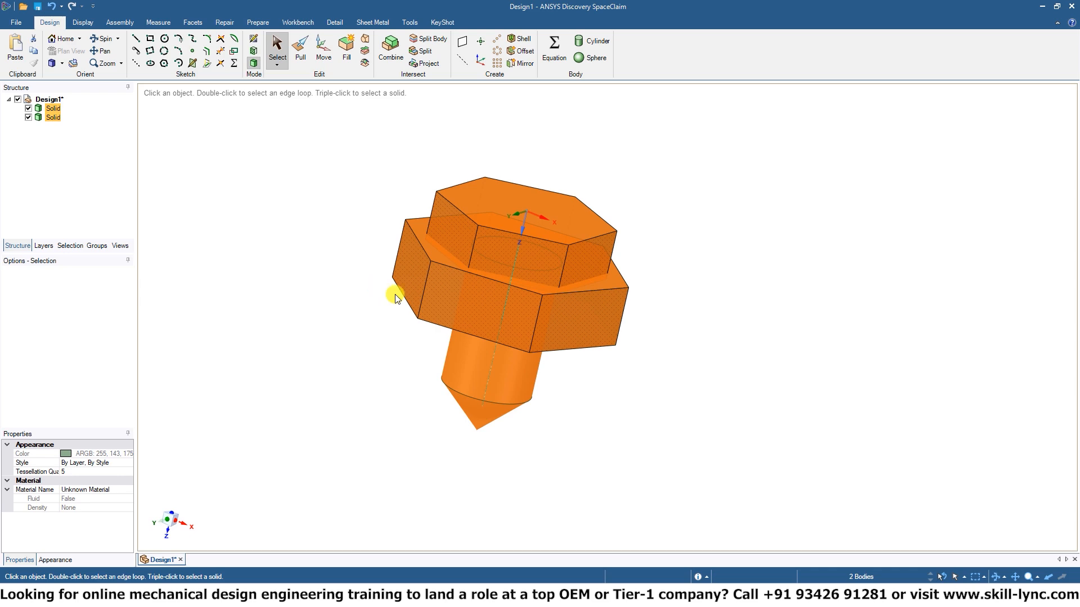
pyautogui.click(708, 307)
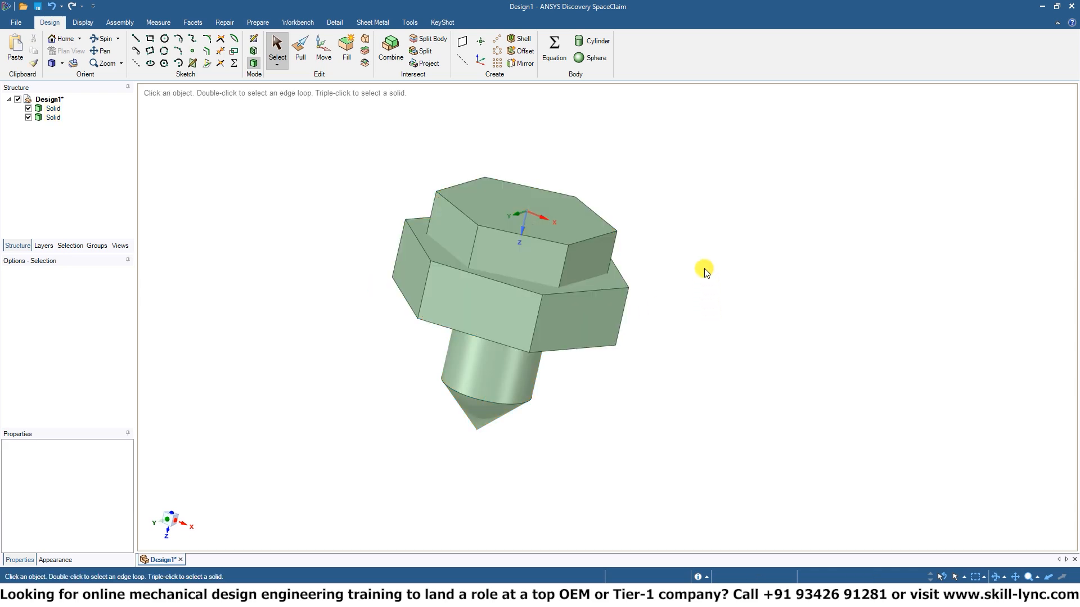
pyautogui.tripleClick(575, 319)
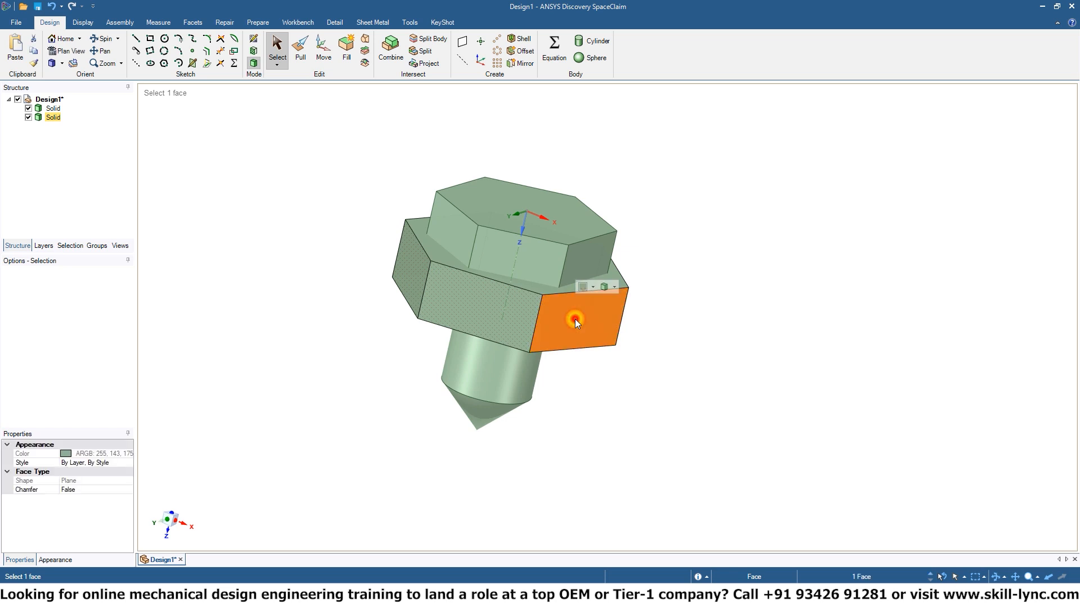
pyautogui.moveTo(638, 304); pyautogui.dragTo(609, 388, button='middle')
pyautogui.click(392, 414)
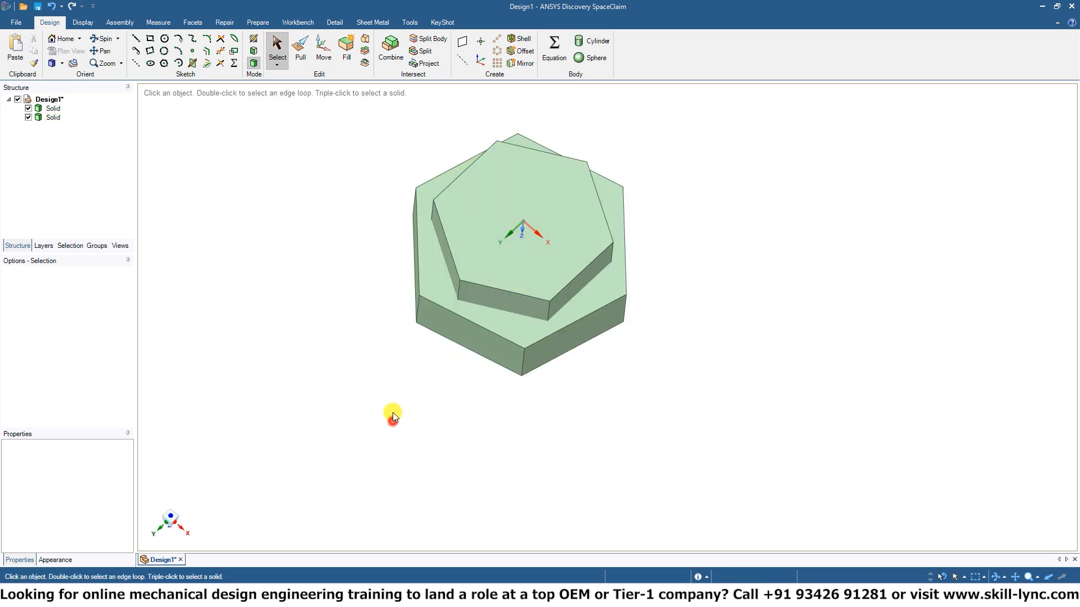
pyautogui.moveTo(393, 414); pyautogui.dragTo(390, 294, button='middle')
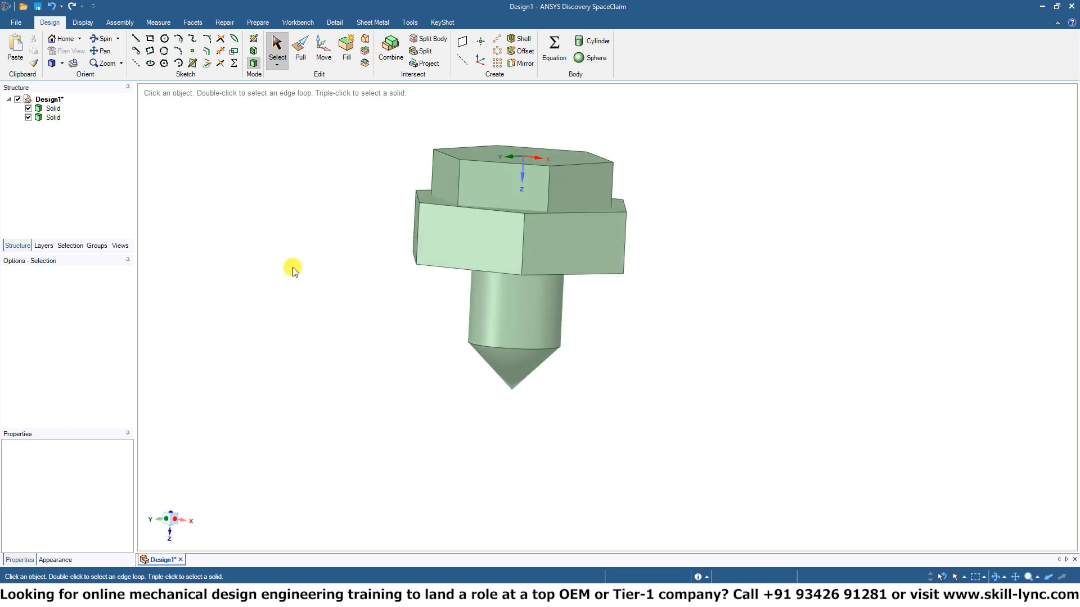
# - Merge the bolt and nut solids into a single body with Combine and leave the command
pyautogui.click(56, 108)
pyautogui.keyDown('ctrl'); pyautogui.click(61, 117); pyautogui.keyUp('ctrl')
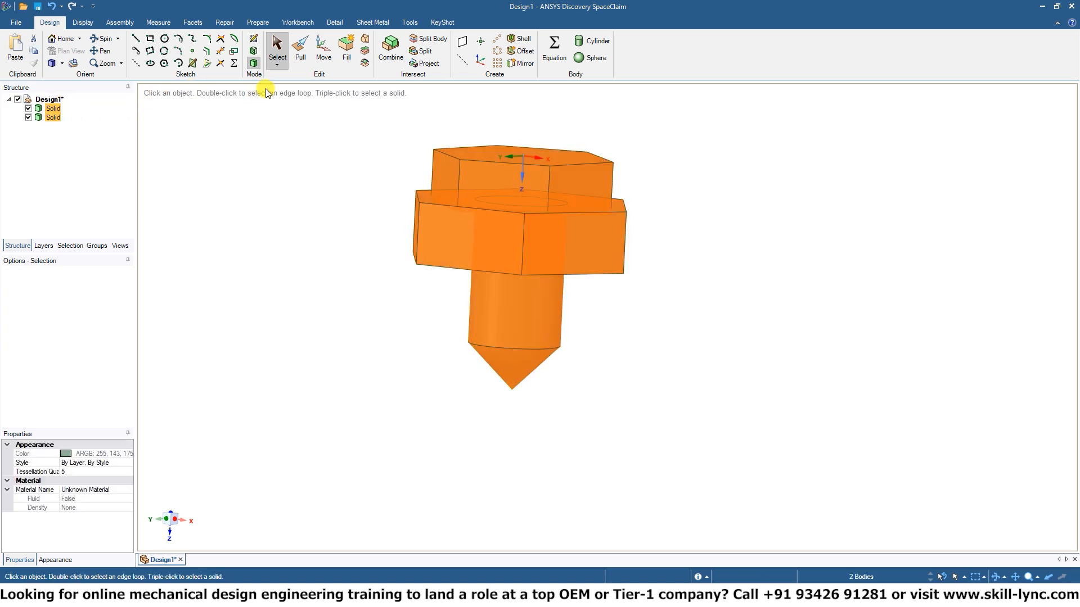
pyautogui.click(391, 48)
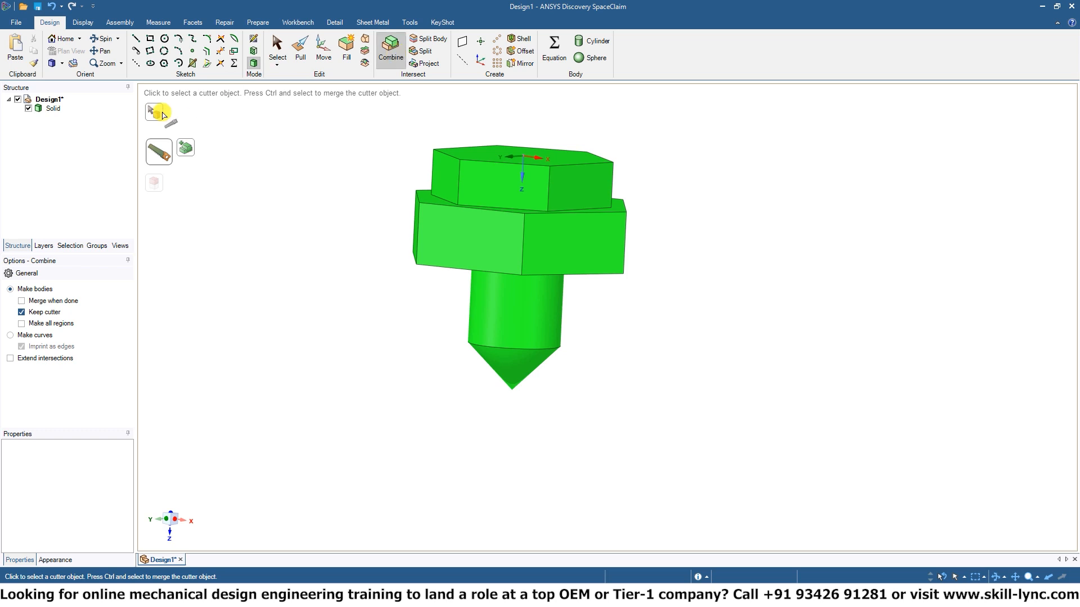
pyautogui.click(49, 101)
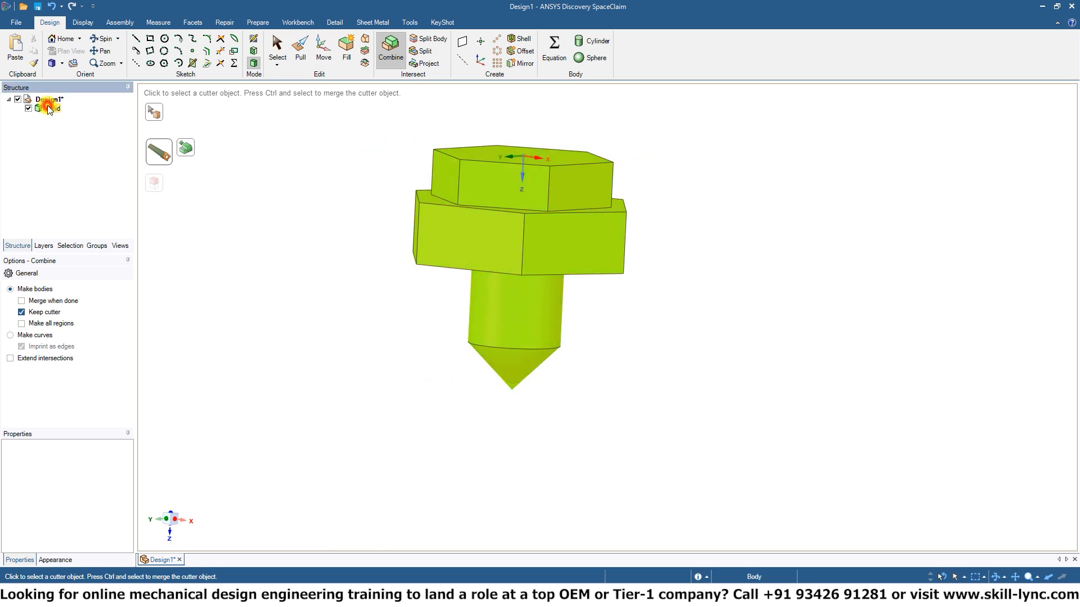
pyautogui.click(403, 223)
pyautogui.moveTo(424, 308); pyautogui.dragTo(424, 335, button='middle')
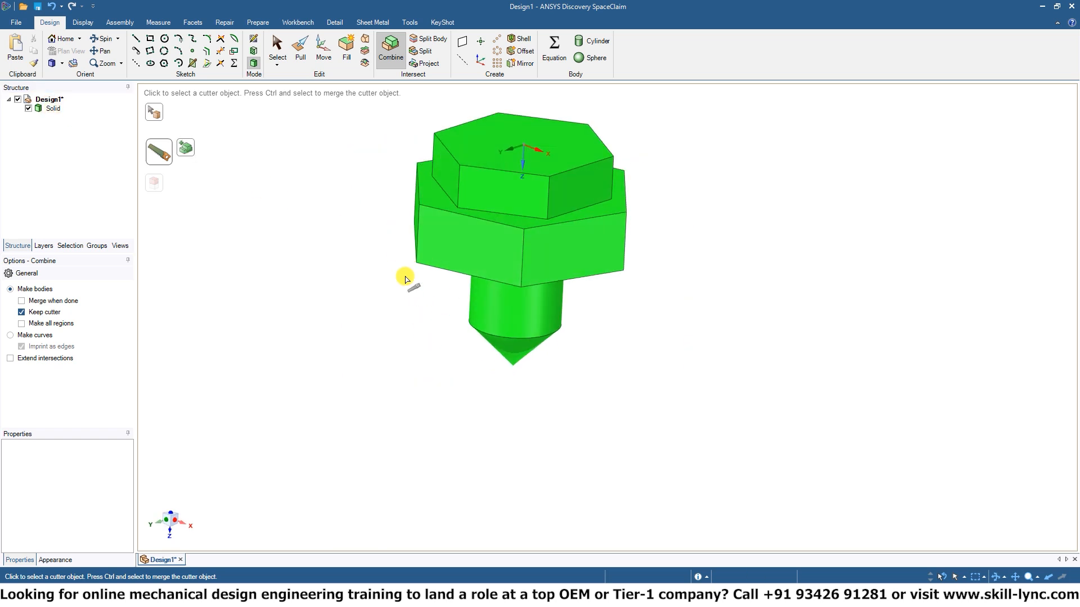
pyautogui.press('Escape')
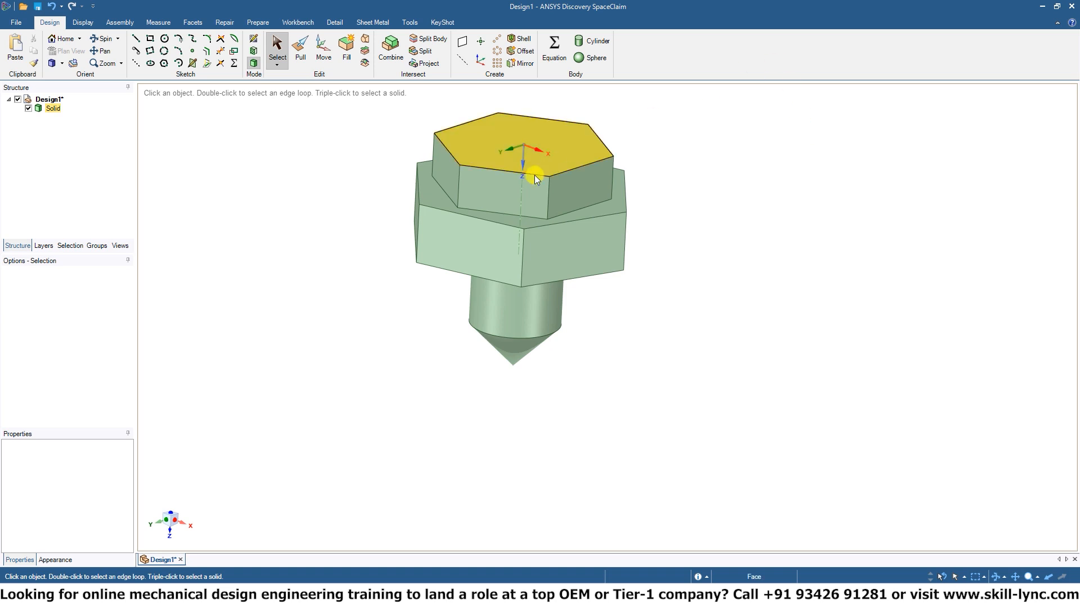
# - Highlight the merged solid to examine it as one body, and clear the selection
pyautogui.click(41, 109)
pyautogui.click(40, 108)
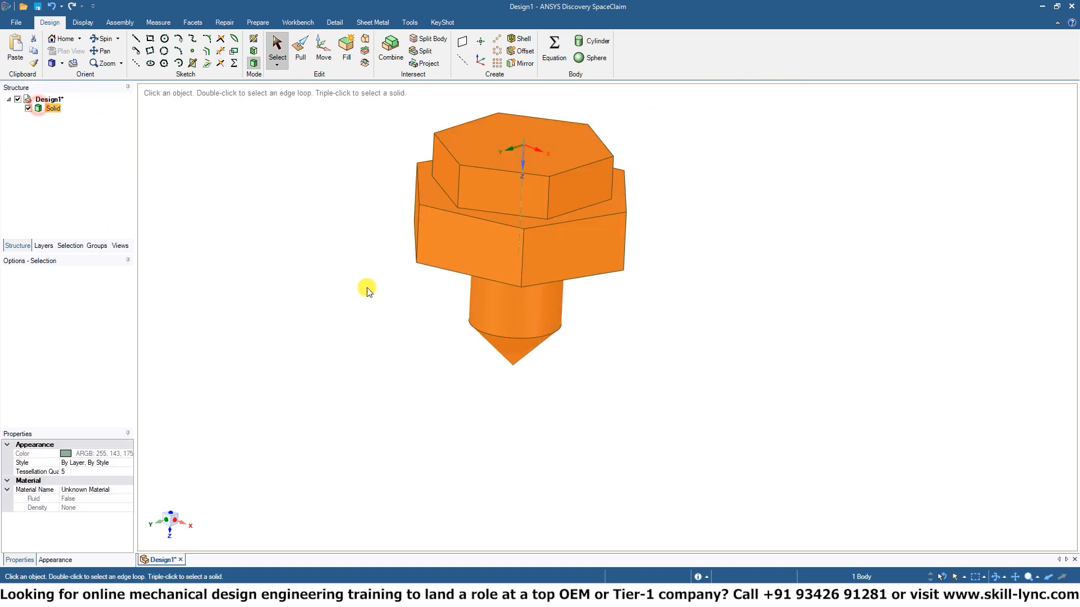
pyautogui.moveTo(366, 289); pyautogui.dragTo(545, 344, button='middle')
pyautogui.click(604, 403)
pyautogui.moveTo(659, 386); pyautogui.dragTo(694, 357, button='middle')
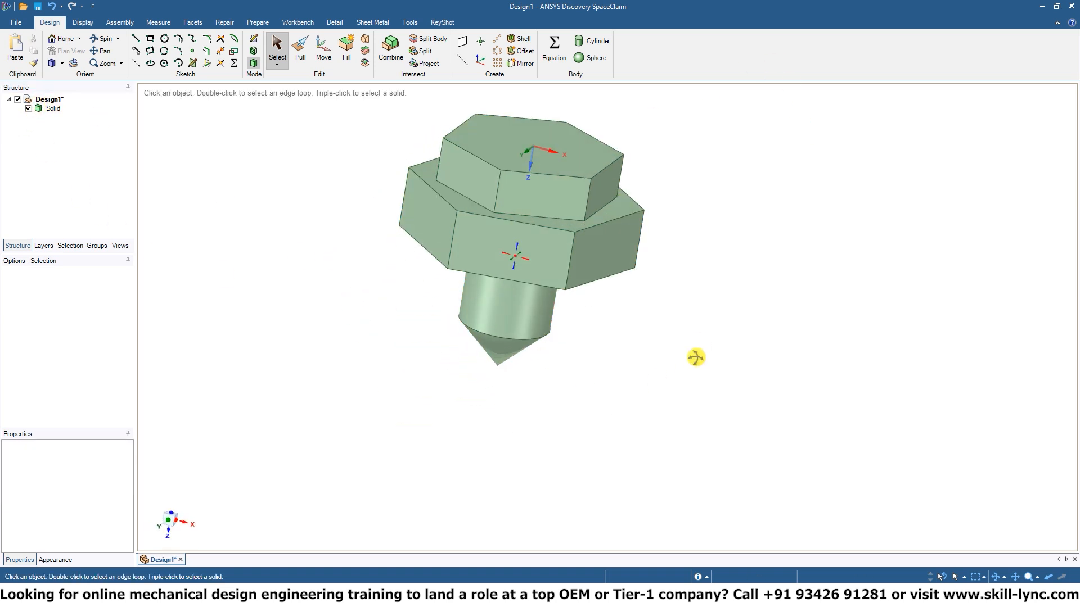
pyautogui.click(405, 60)
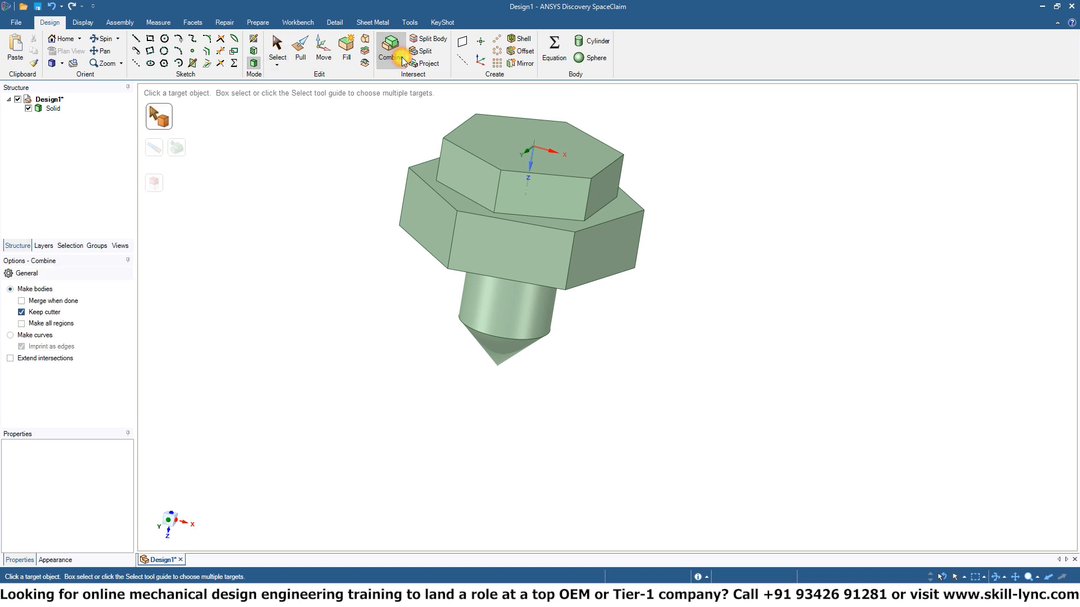
pyautogui.click(552, 253)
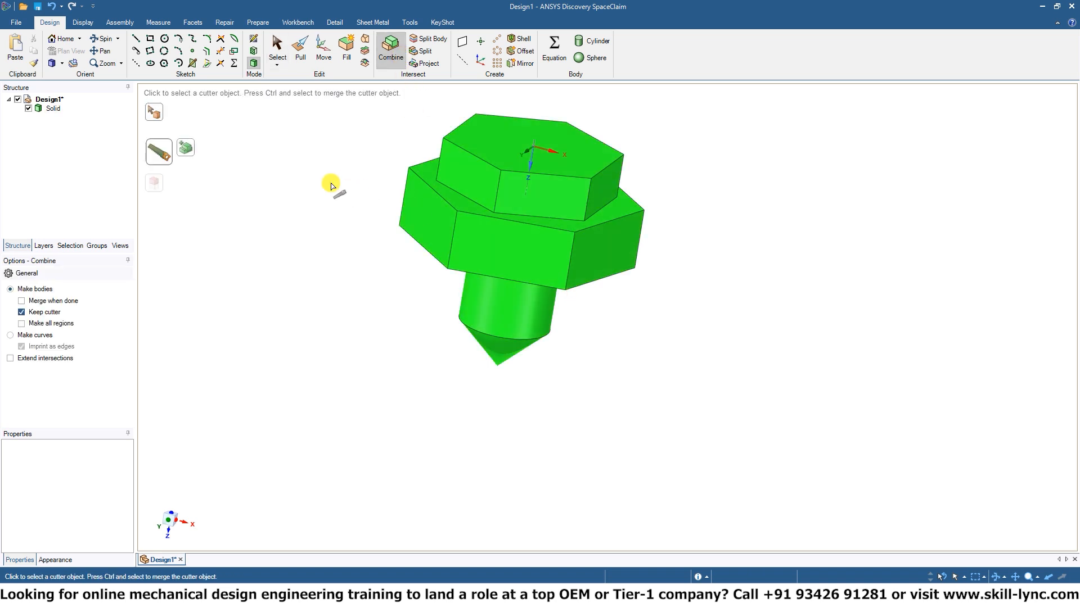
pyautogui.click(158, 152)
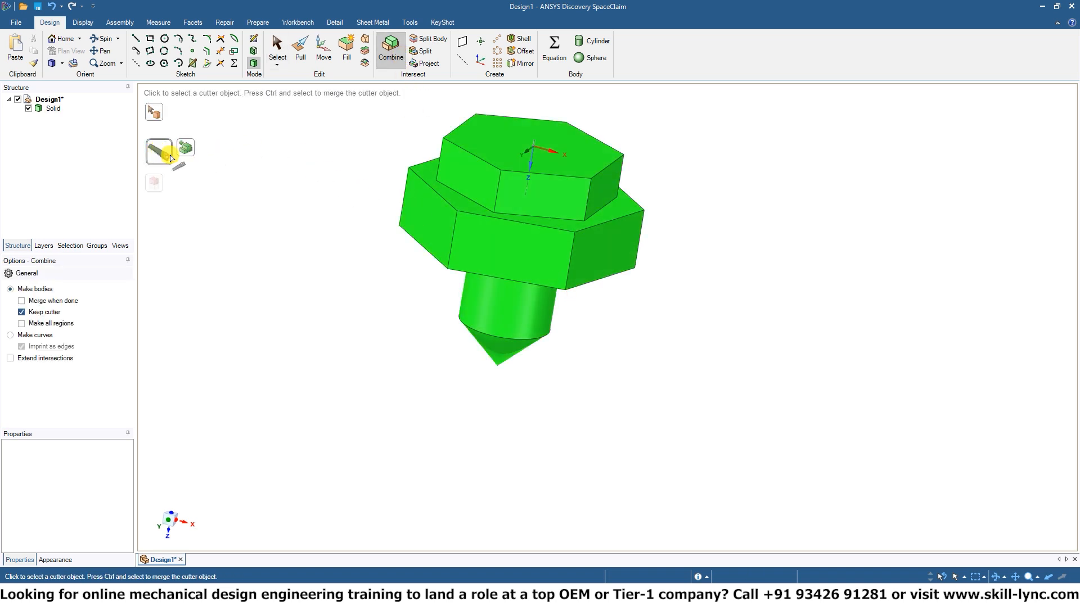
pyautogui.click(158, 114)
pyautogui.click(355, 218)
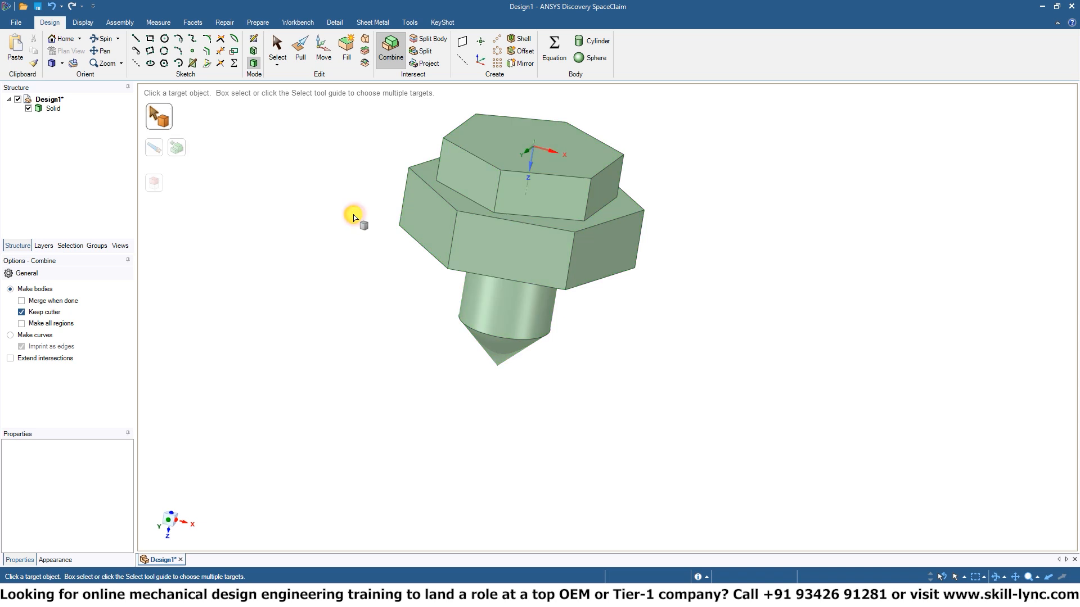
# - Undo the merge of the solids and the last moves of the nut against the bolt head
pyautogui.moveTo(345, 171); pyautogui.dragTo(340, 128, button='middle')
pyautogui.hotkey('ctrl', 'z')
pyautogui.hotkey('ctrl', 'z')
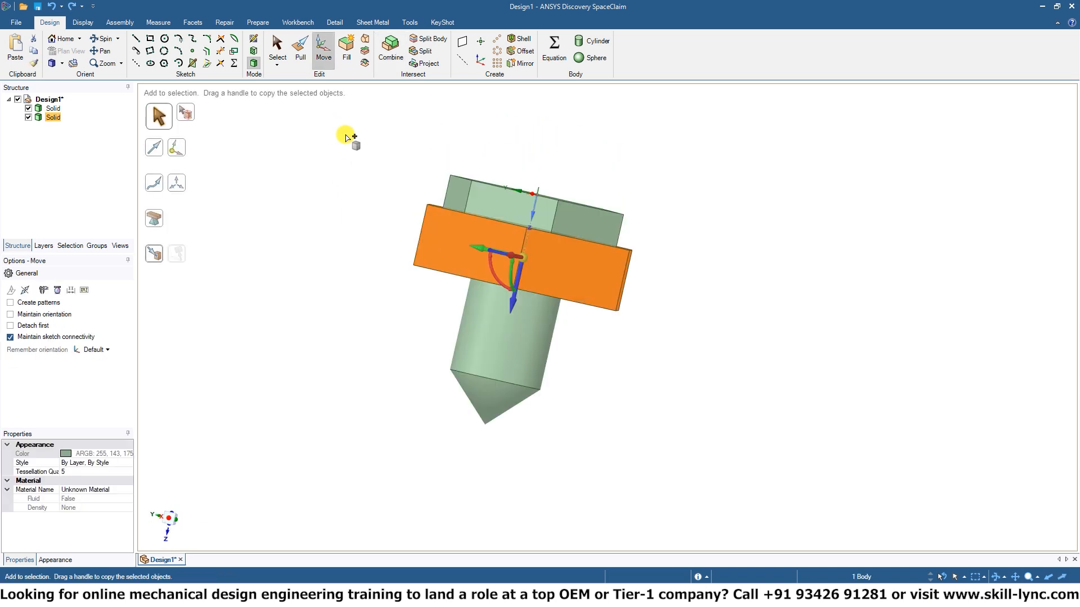
pyautogui.hotkey('ctrl', 'z')
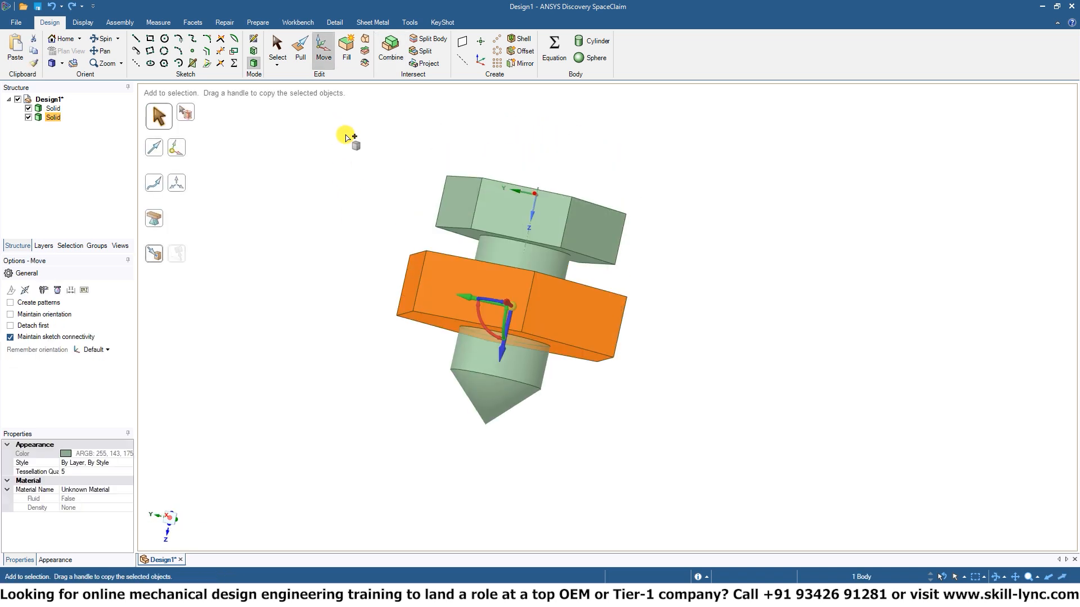
# - Select both the bolt and nut solids and merge them into one body with Combine
pyautogui.click(822, 239)
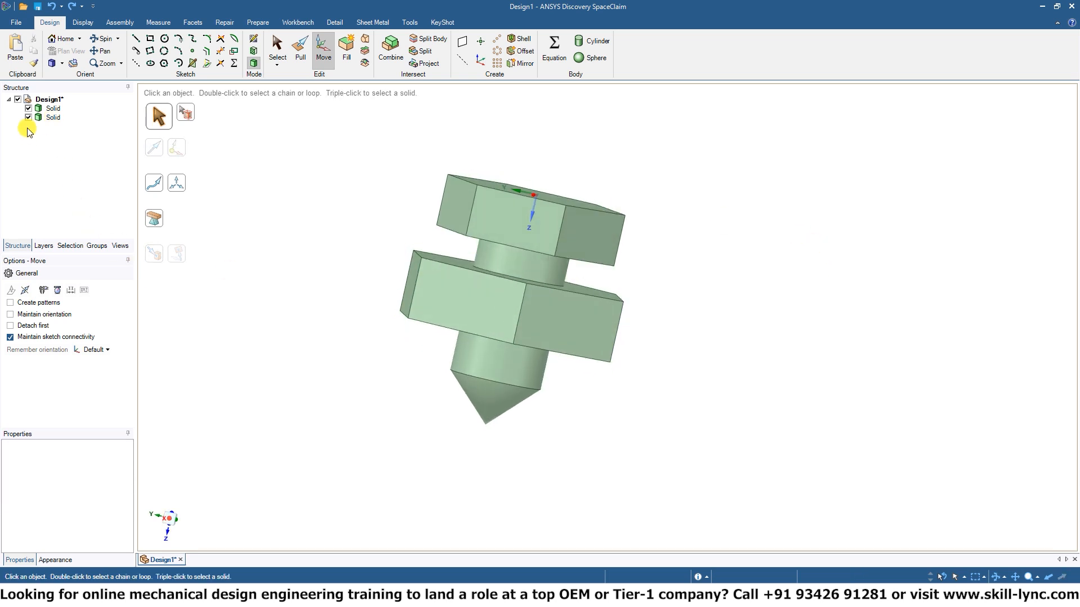
pyautogui.keyDown('ctrl'); pyautogui.click(45, 108); pyautogui.keyUp('ctrl')
pyautogui.keyDown('ctrl'); pyautogui.click(46, 119); pyautogui.keyUp('ctrl')
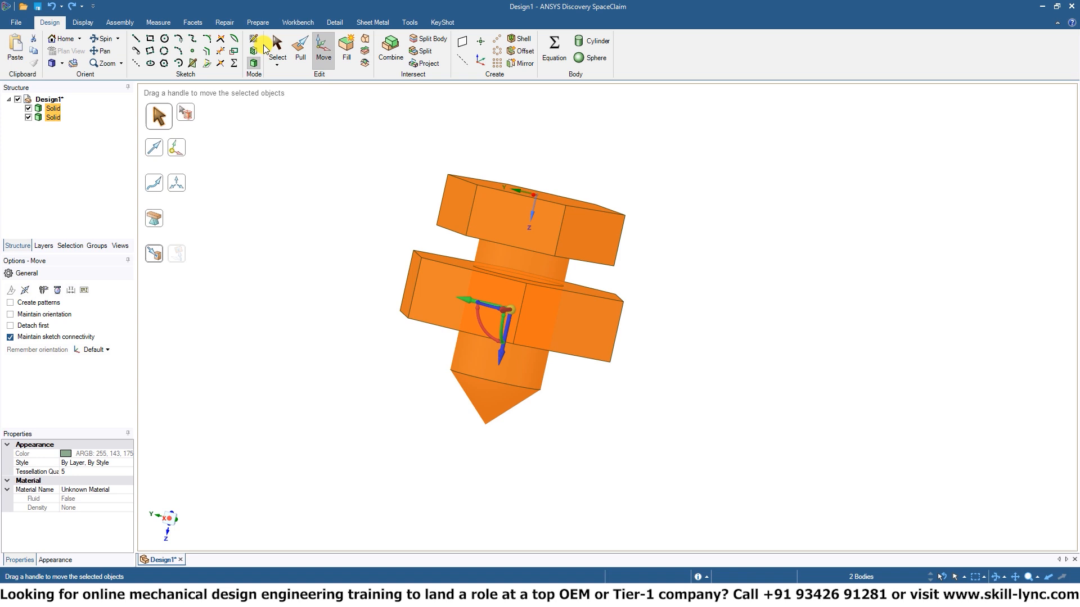
pyautogui.click(293, 23)
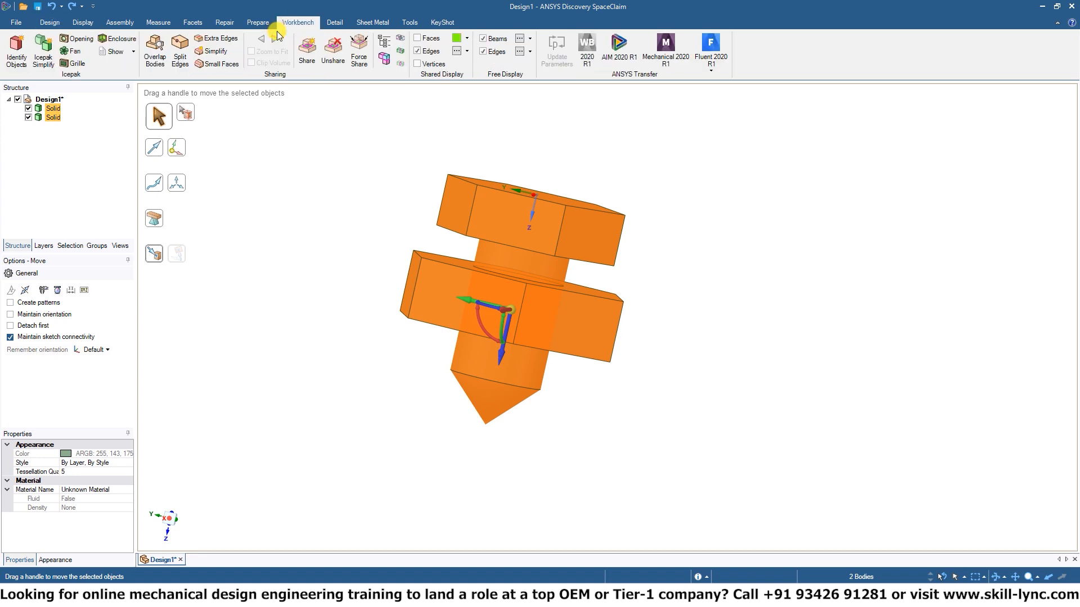
pyautogui.click(21, 25)
pyautogui.click(49, 23)
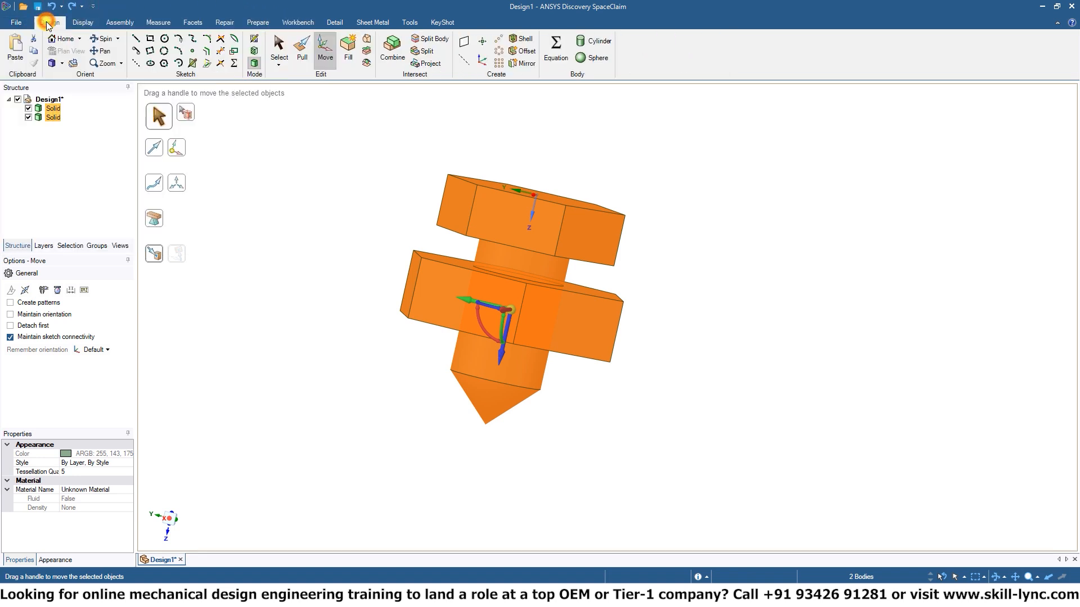
pyautogui.click(279, 47)
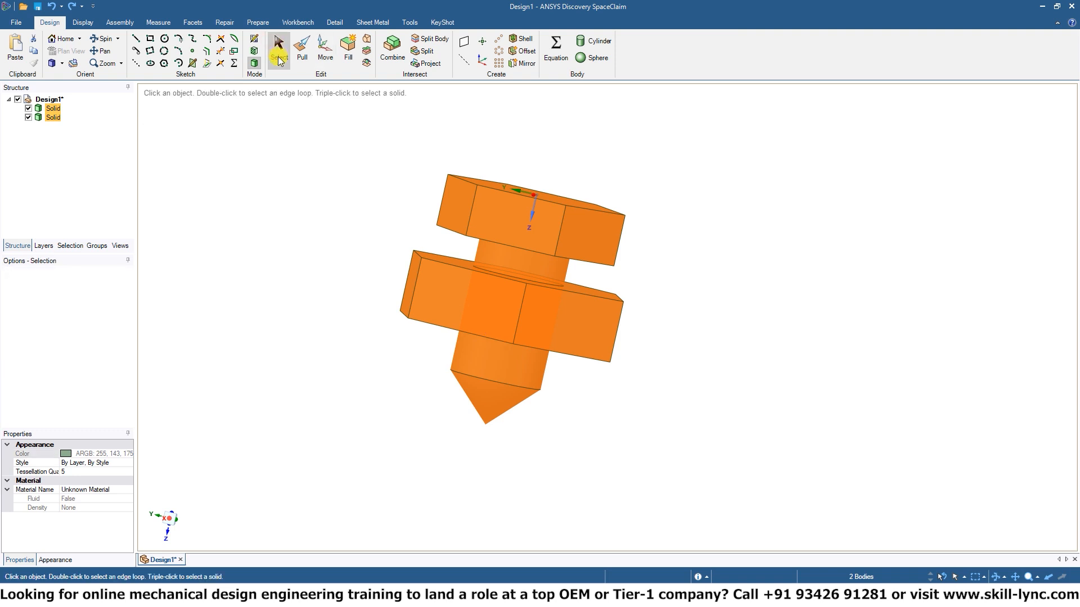
pyautogui.click(391, 48)
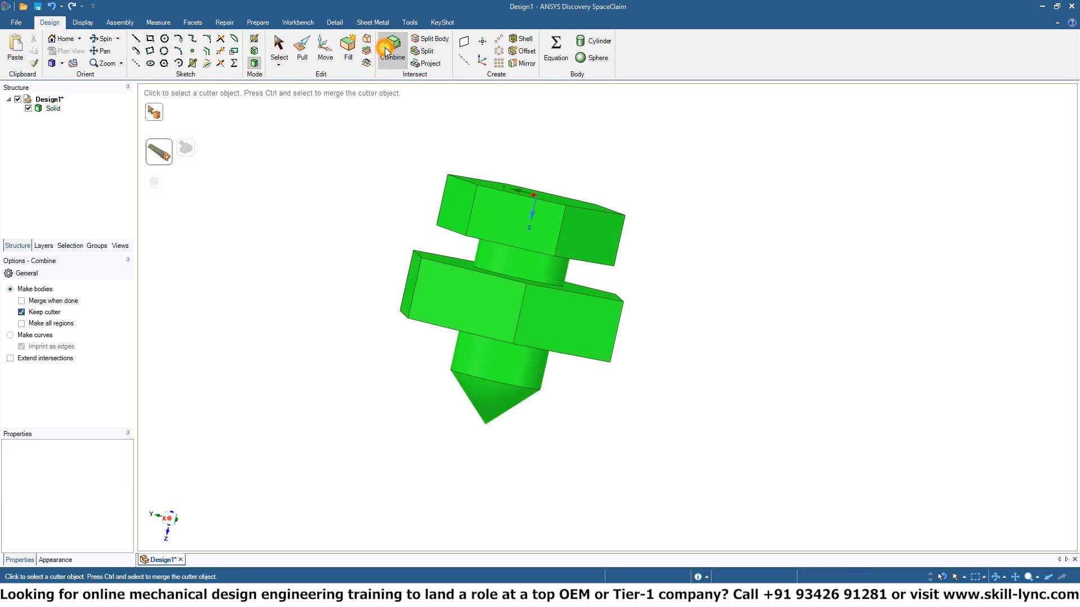
# - Set the merged solid as the Combine target and try to use its shank as the cutter
pyautogui.moveTo(366, 183); pyautogui.dragTo(376, 248, button='middle')
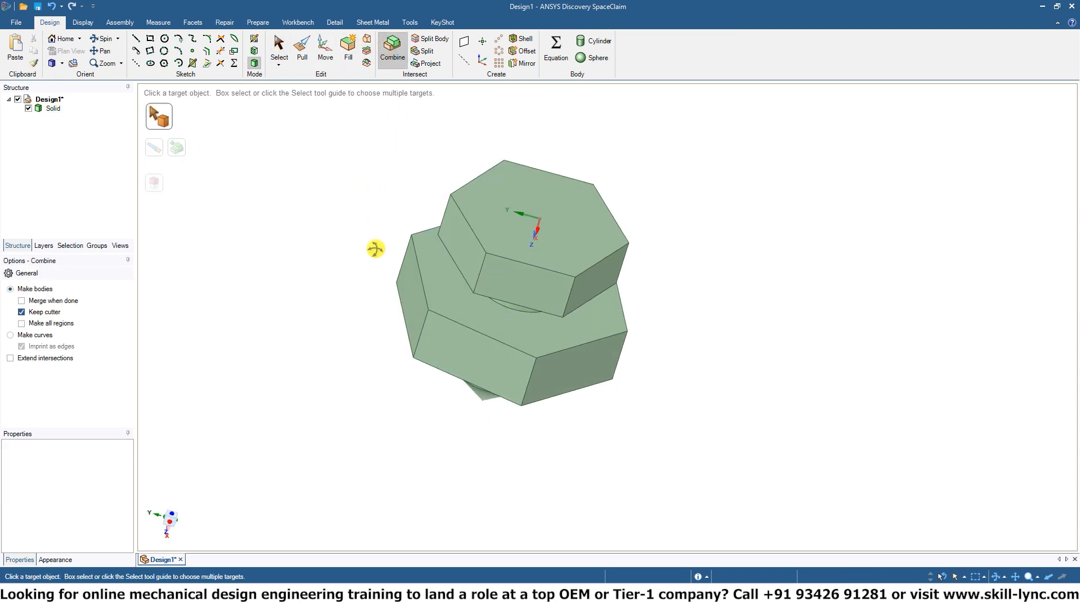
pyautogui.click(509, 333)
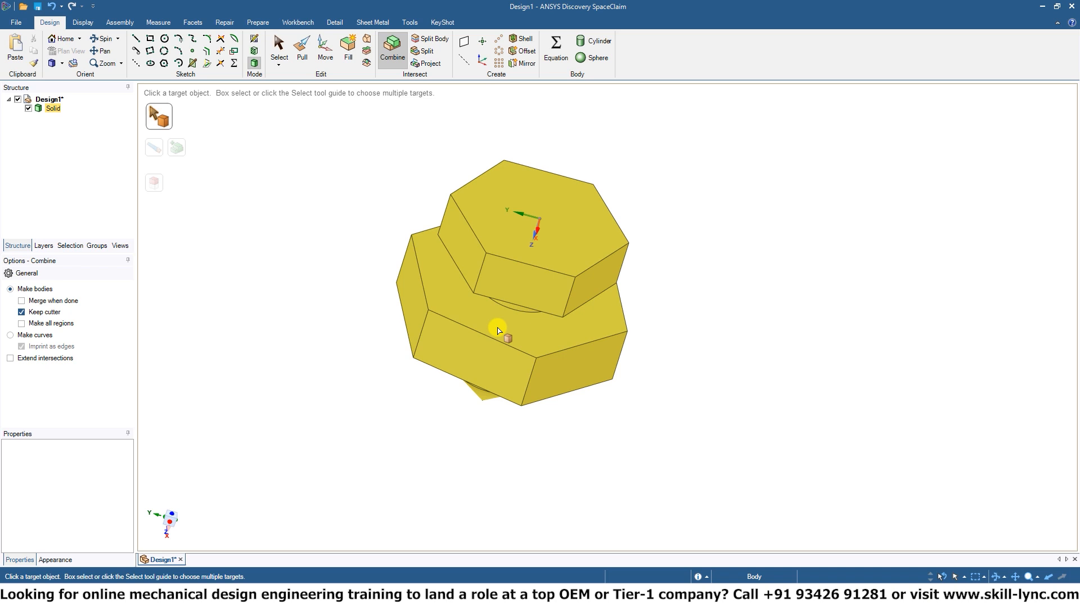
pyautogui.moveTo(682, 309); pyautogui.dragTo(687, 248, button='middle')
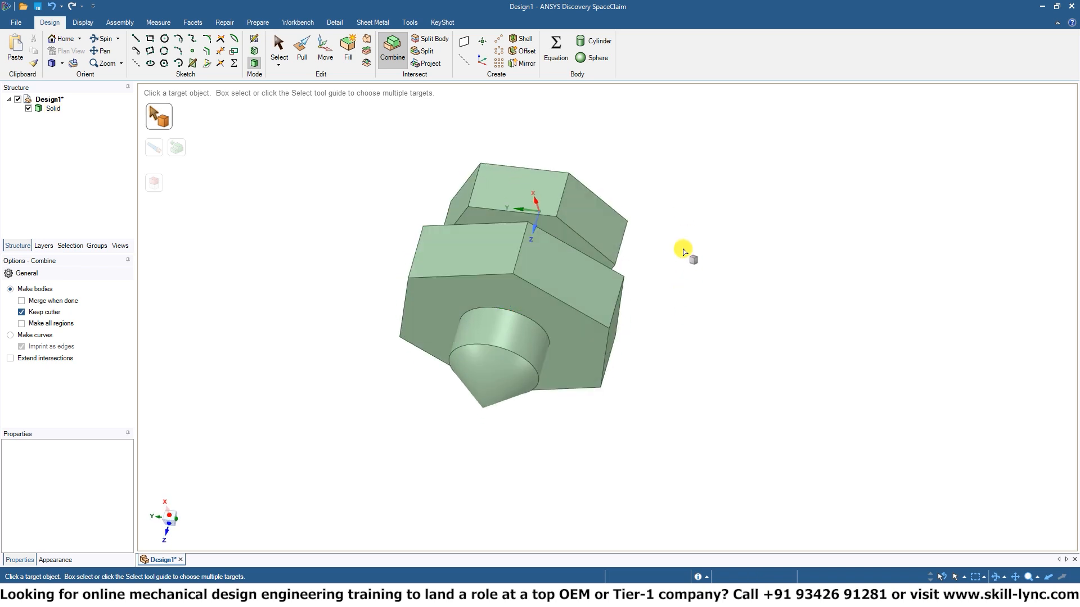
pyautogui.click(565, 275)
pyautogui.moveTo(564, 272); pyautogui.dragTo(710, 221, button='middle')
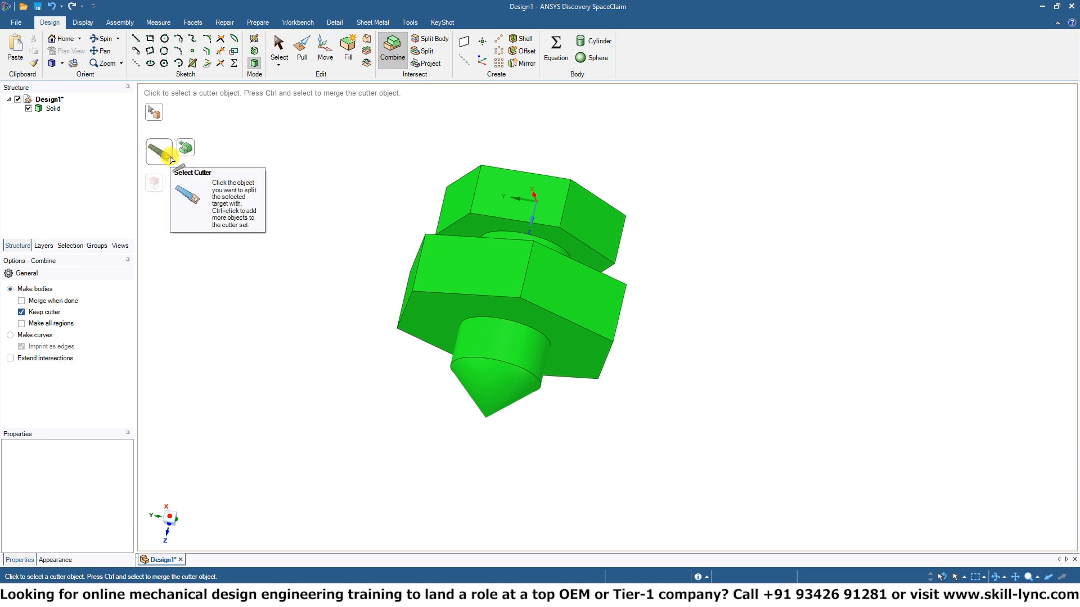
pyautogui.click(533, 353)
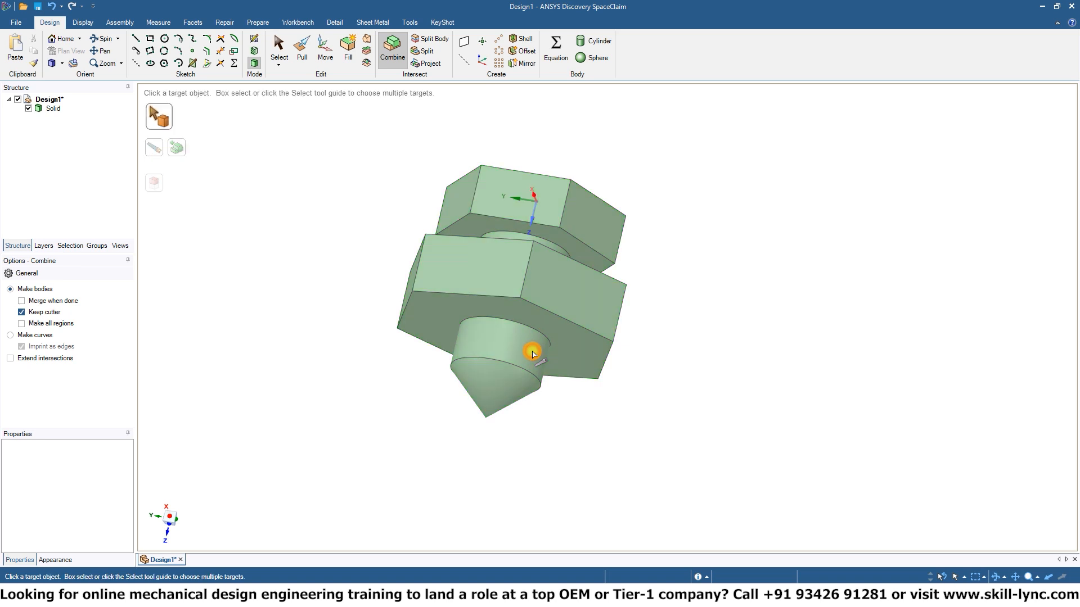
# - Reselect the merged solid as the Combine target and try to merge it with its nut portion
pyautogui.click(502, 267)
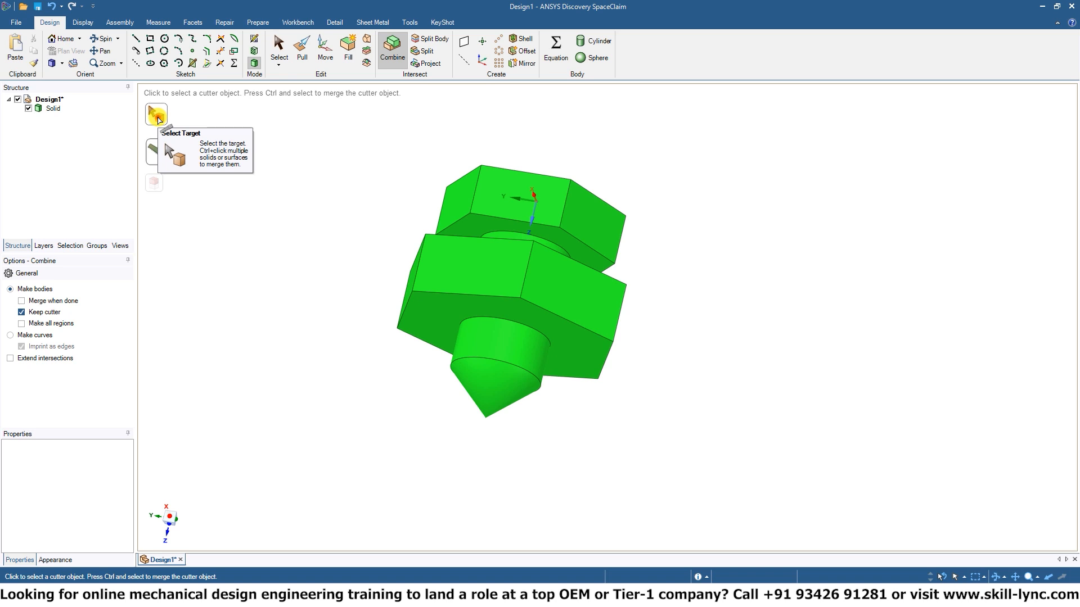
pyautogui.click(158, 120)
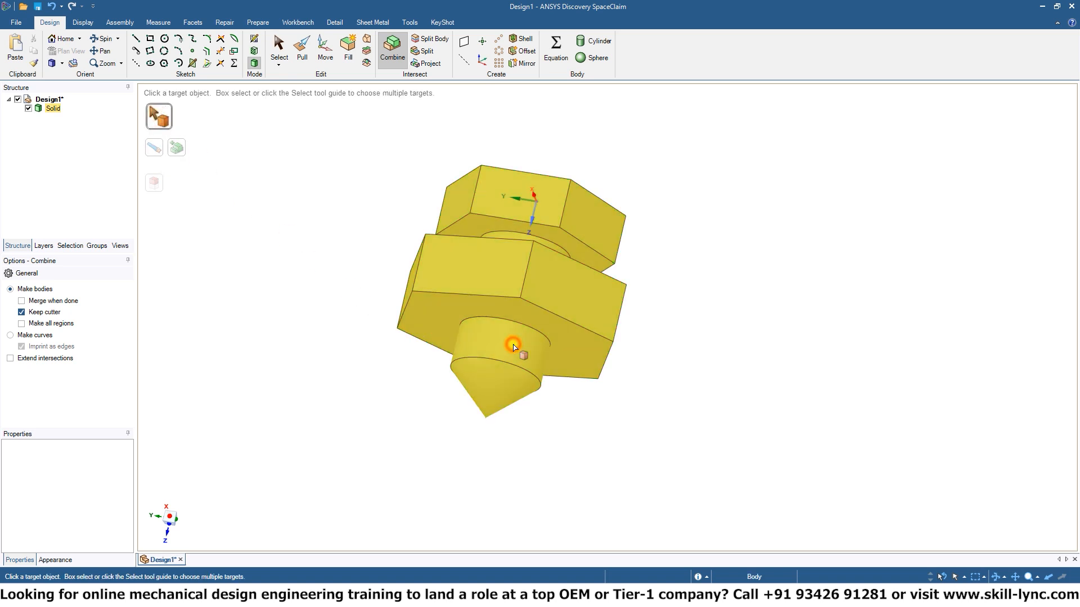
pyautogui.click(591, 308)
pyautogui.moveTo(524, 306); pyautogui.dragTo(539, 326, button='middle')
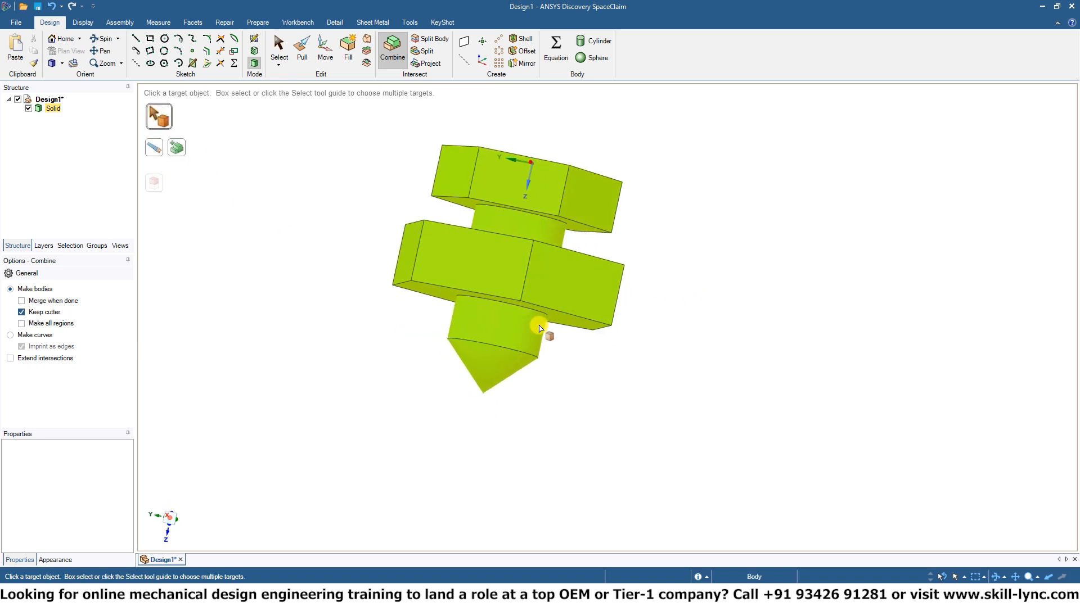
pyautogui.keyDown('ctrl'); pyautogui.moveTo(573, 260); pyautogui.dragTo(575, 307, button='middle'); pyautogui.keyUp('ctrl')
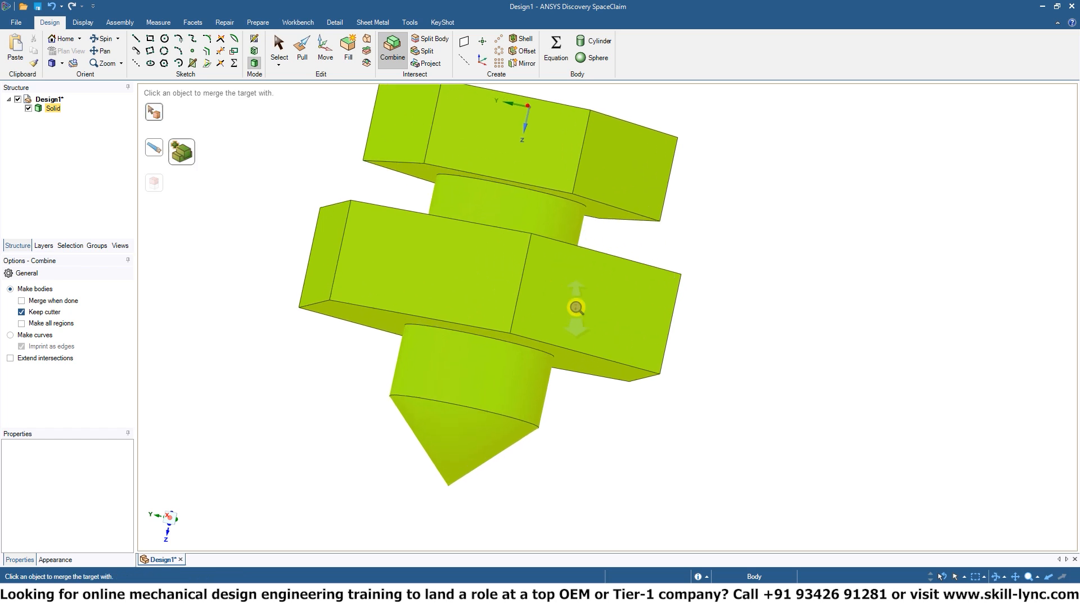
pyautogui.click(551, 296)
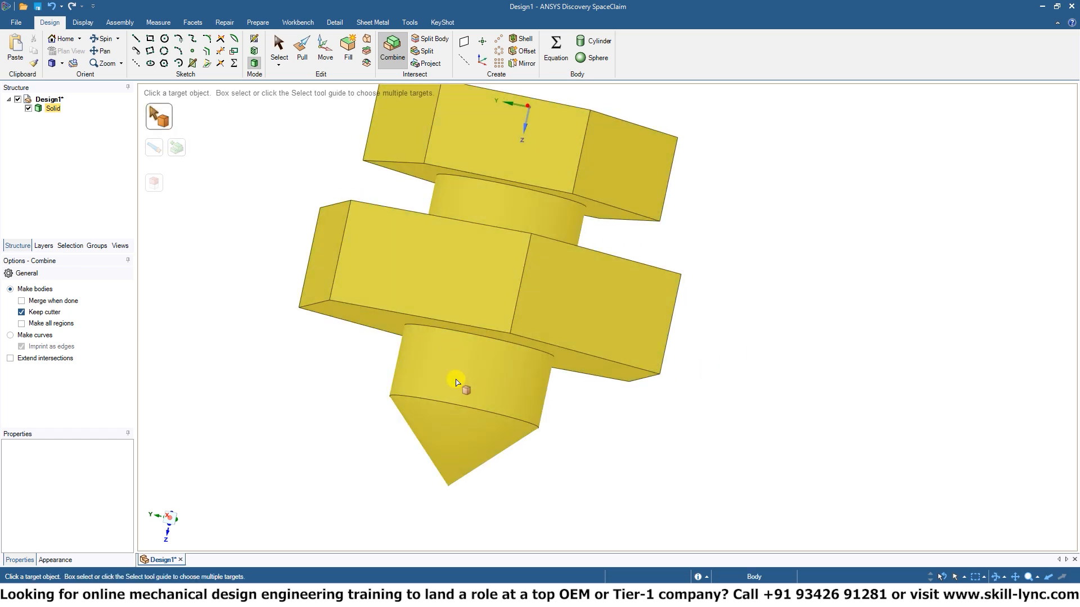
# - Leave Combine and highlight the shank, a nut face and the whole solid to check how the merged body selects
pyautogui.click(279, 48)
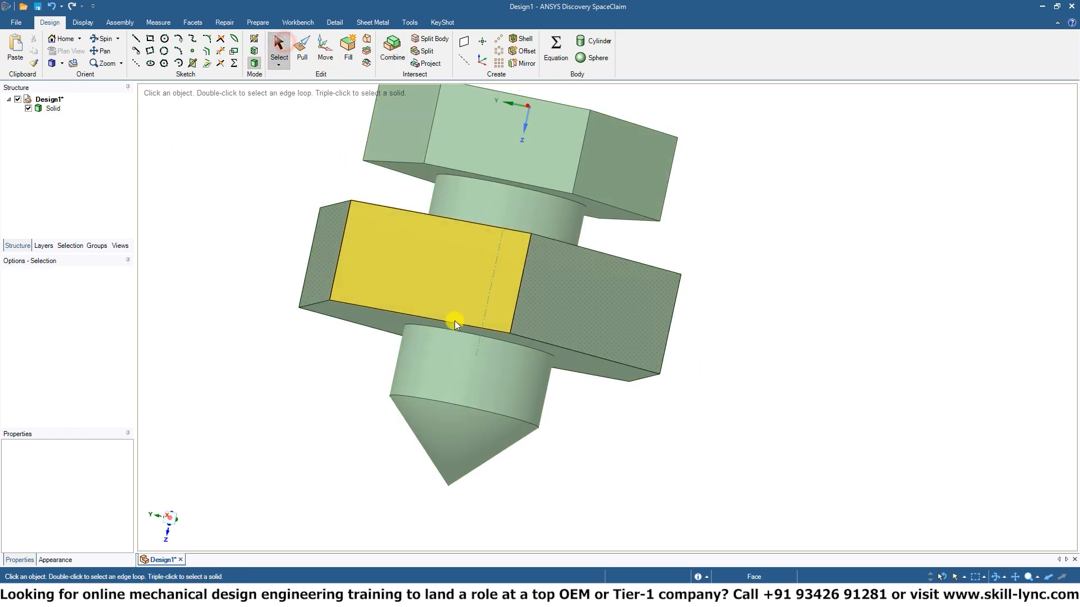
pyautogui.click(490, 366)
pyautogui.click(555, 220)
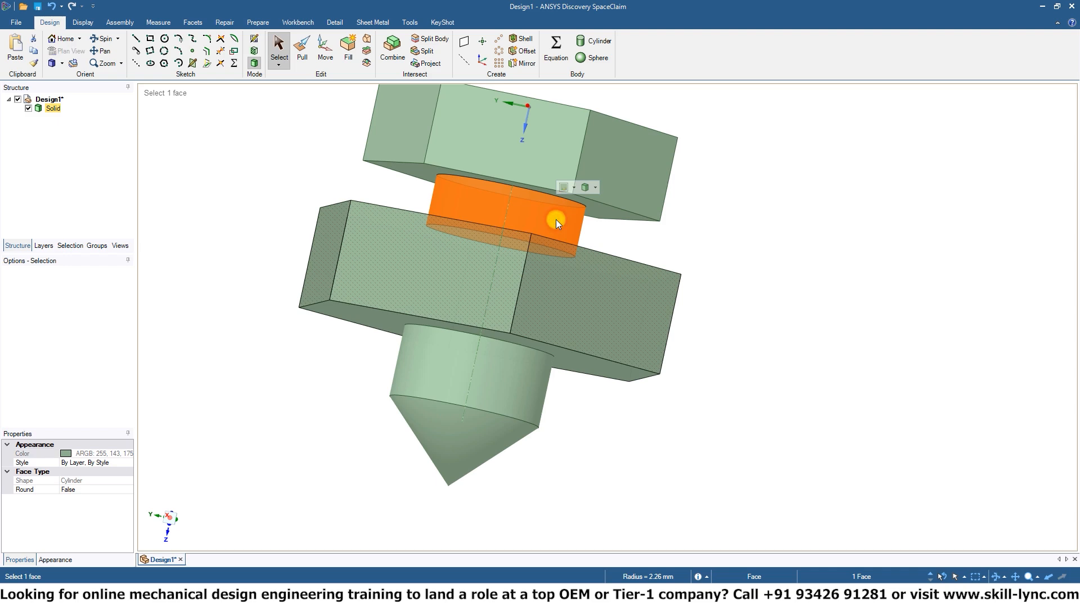
pyautogui.keyDown('ctrl'); pyautogui.click(506, 358); pyautogui.keyUp('ctrl')
pyautogui.click(561, 329)
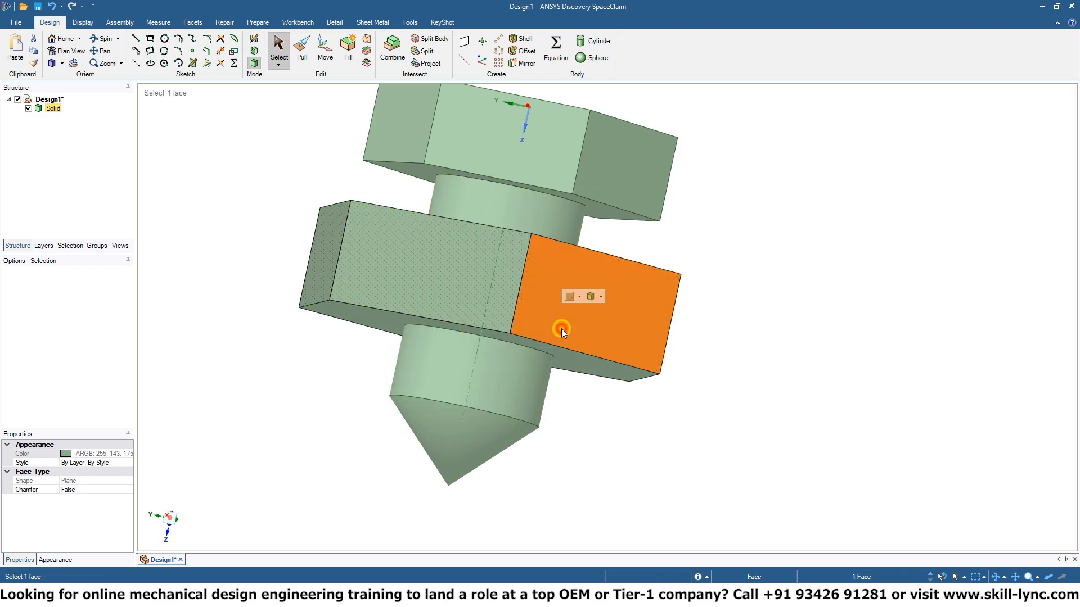
pyautogui.tripleClick(561, 328)
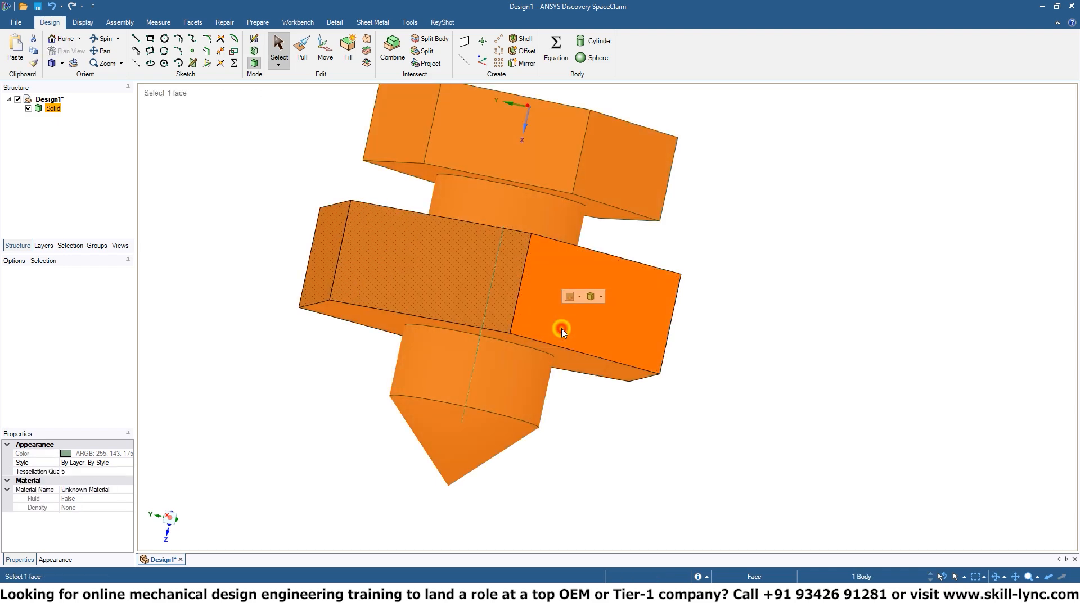
# - Restart Combine with the selected solid as target and try to merge its shank portion into it
pyautogui.click(398, 61)
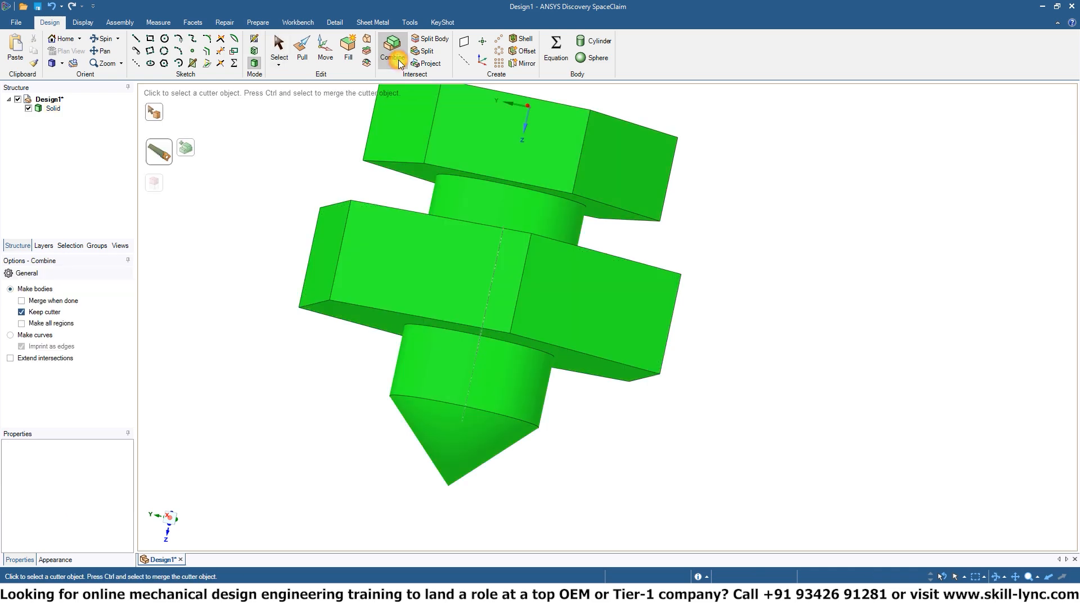
pyautogui.click(185, 148)
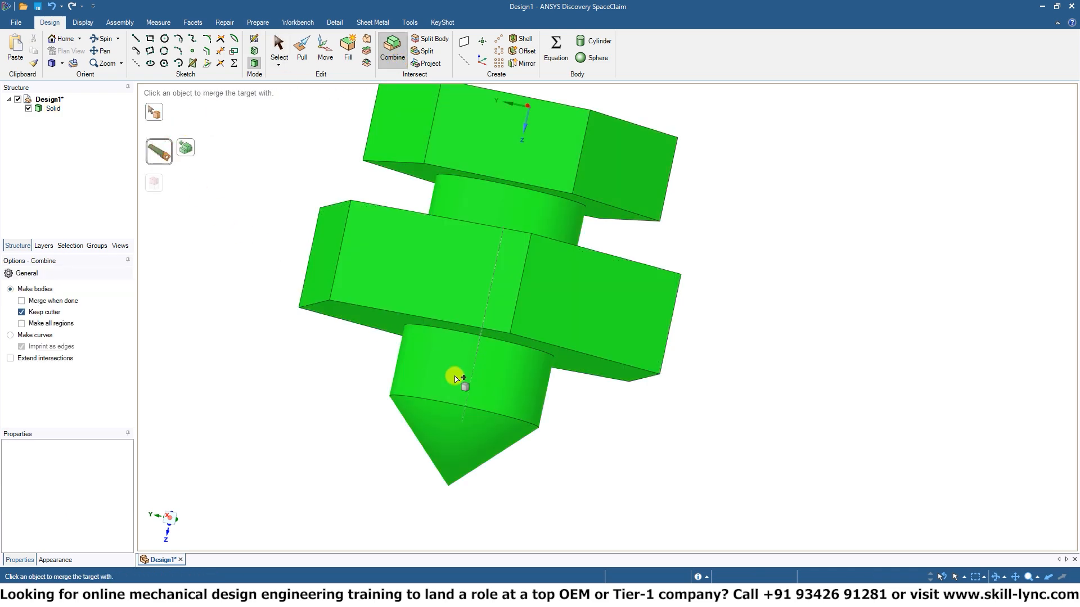
pyautogui.click(511, 372)
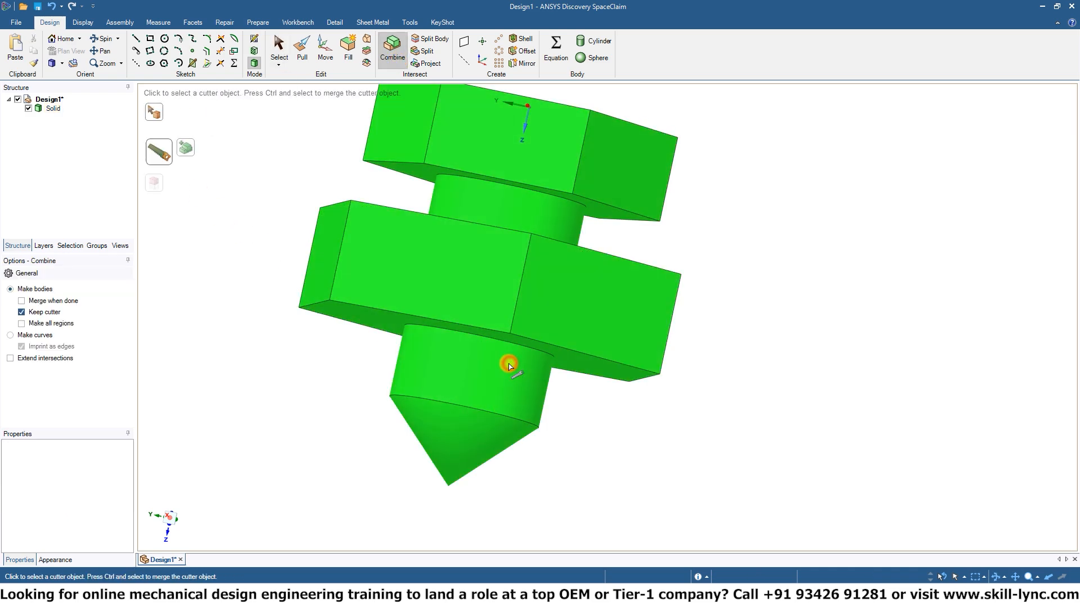
pyautogui.press('ctrl')
pyautogui.press('ctrl')
pyautogui.click(507, 357)
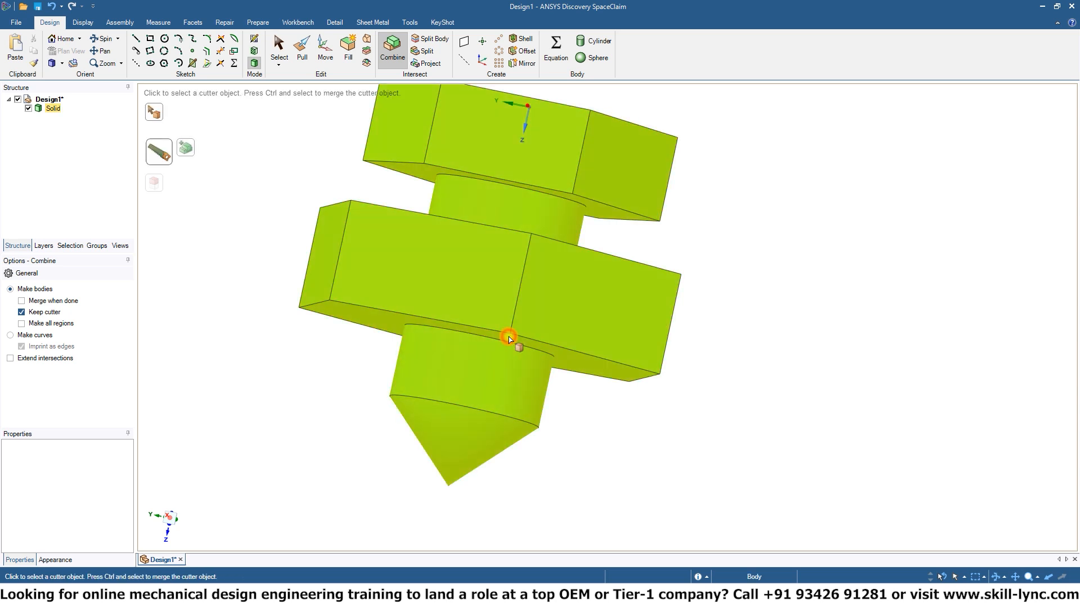
# - Dismiss the open context options and undo the merge of the bolt and nut solids
pyautogui.moveTo(508, 339)
pyautogui.mouseDown(button='middle')
pyautogui.moveTo(573, 316)
pyautogui.moveTo(523, 336)
pyautogui.mouseUp(button='middle')
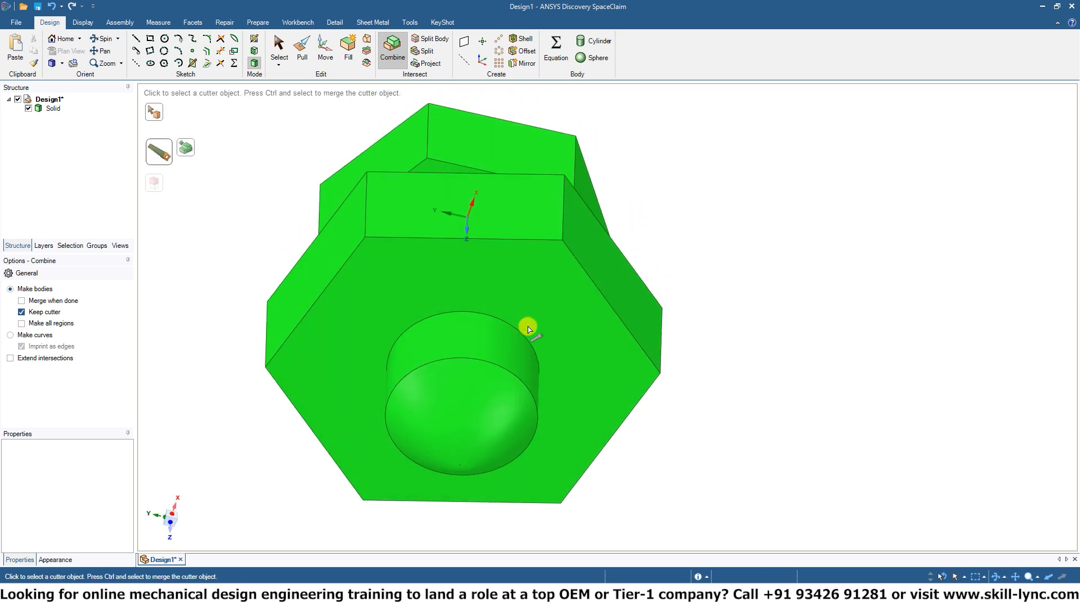
pyautogui.moveTo(529, 232); pyautogui.dragTo(504, 335)
pyautogui.moveTo(504, 335); pyautogui.dragTo(557, 248, button='middle')
pyautogui.click(482, 306)
pyautogui.rightClick(483, 306)
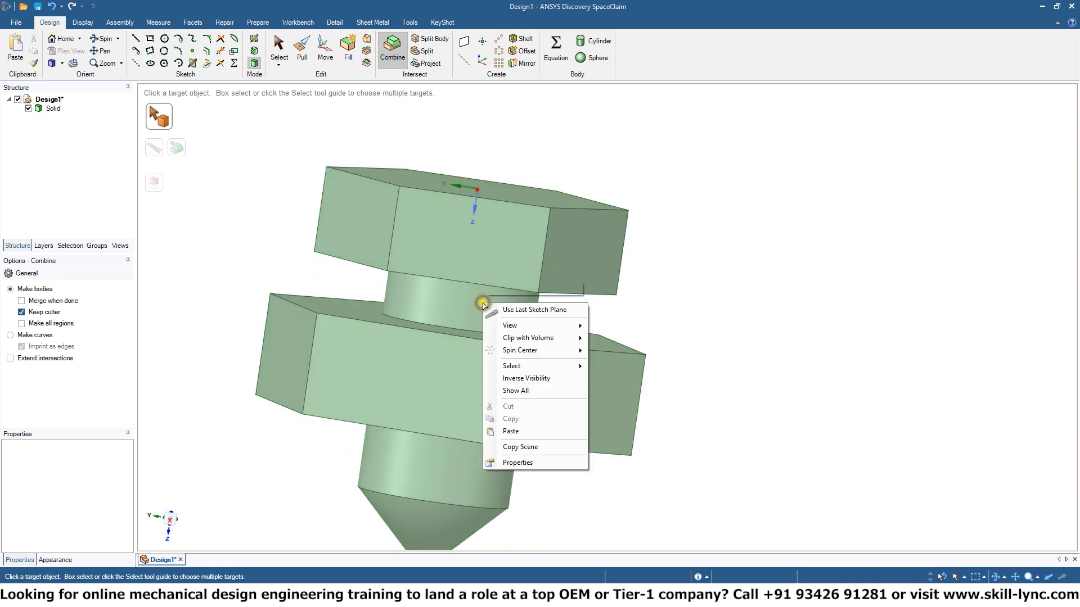
pyautogui.click(422, 304)
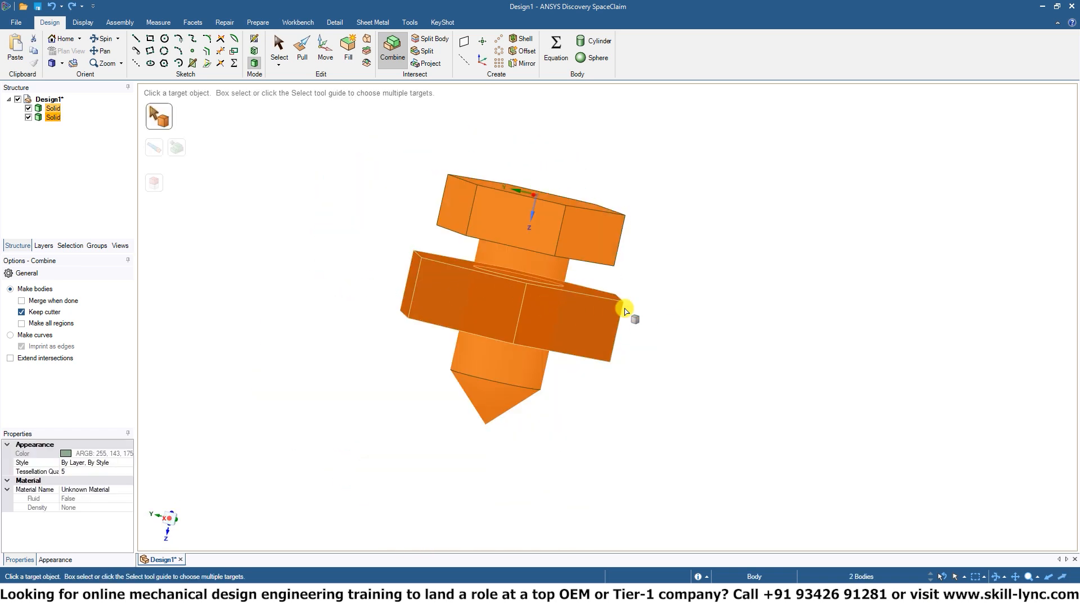
# - Merge the selected bolt and nut solids again with Combine and switch to choosing a cutter
pyautogui.moveTo(627, 309); pyautogui.dragTo(656, 311, button='middle')
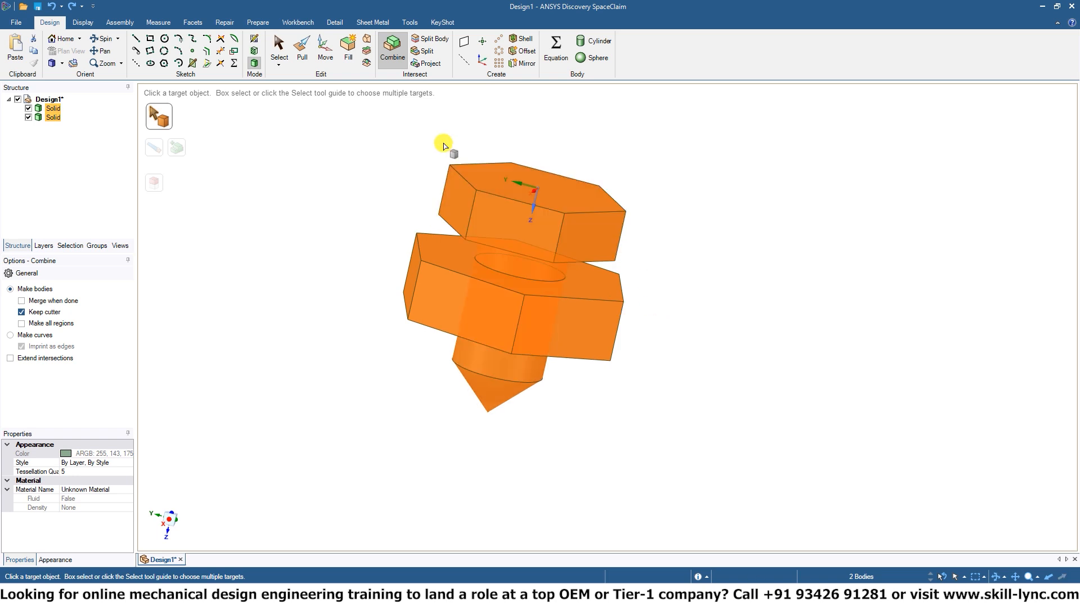
pyautogui.click(392, 46)
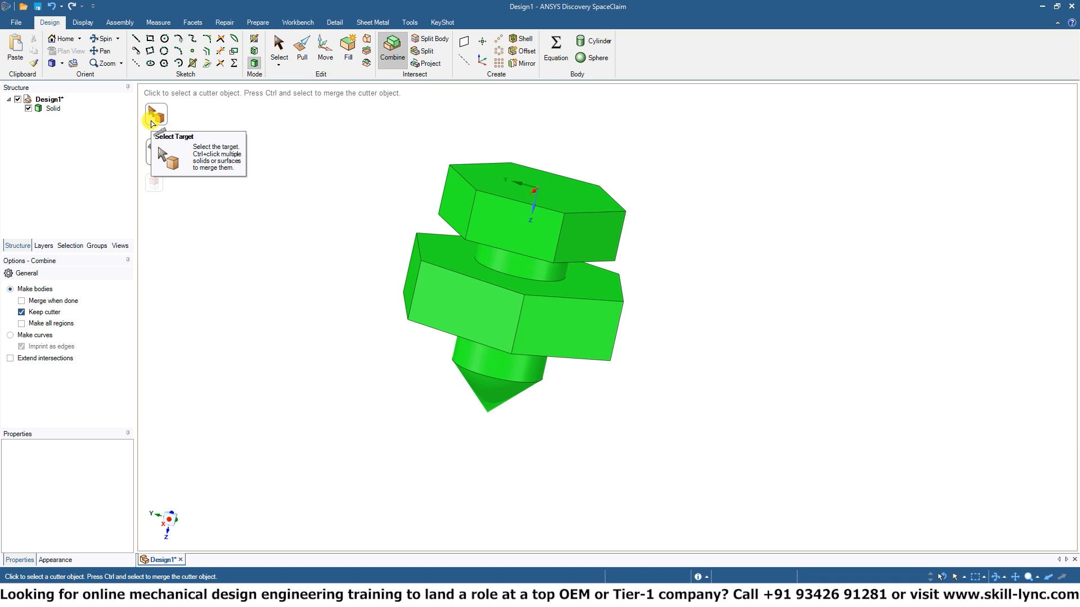
pyautogui.click(154, 159)
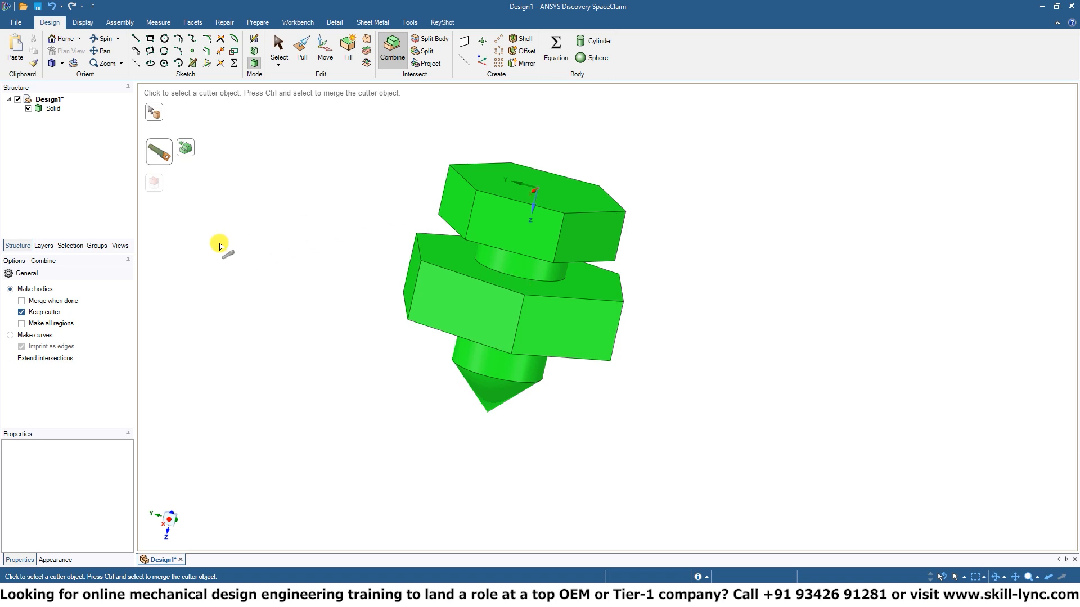
# - Try to pick the shank between the bolt head and nut as the cutter for the merged solid
pyautogui.keyDown('shift'); pyautogui.moveTo(456, 324); pyautogui.dragTo(453, 323, button='middle'); pyautogui.keyUp('shift')
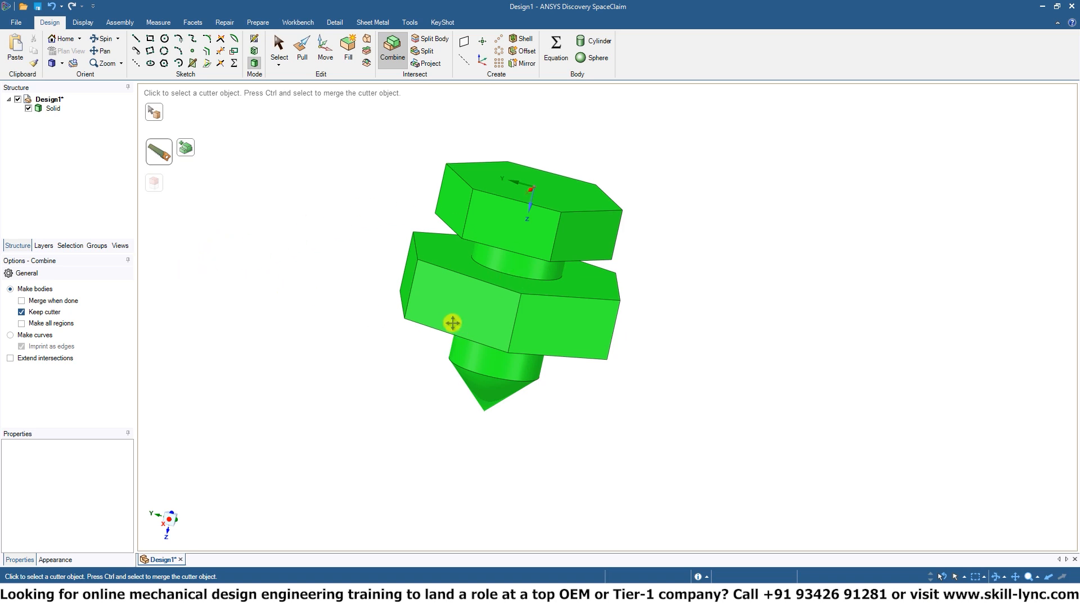
pyautogui.scroll(4, 514, 272)
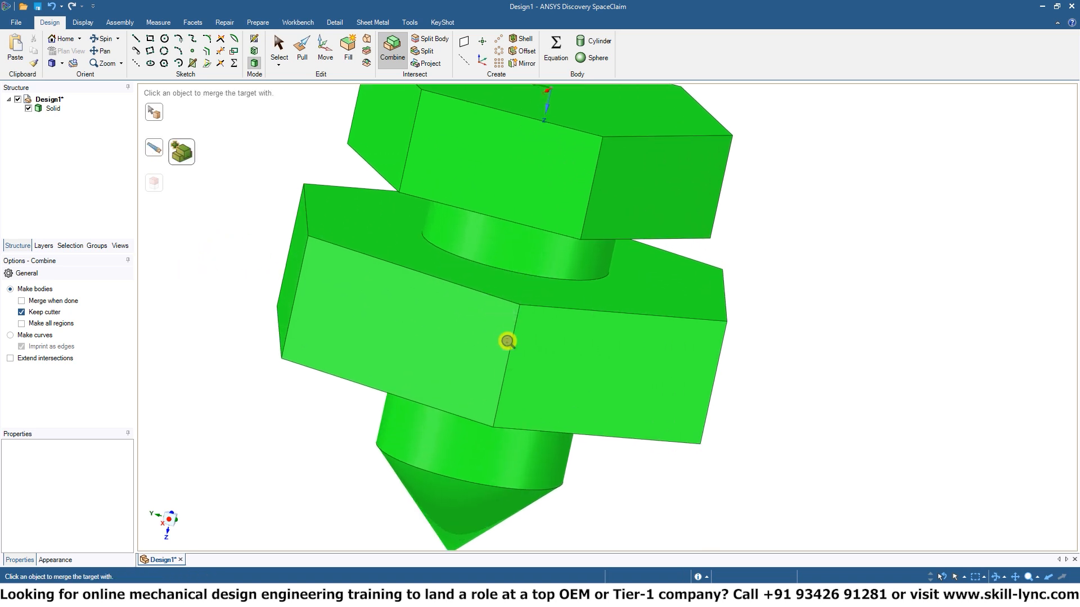
pyautogui.click(493, 256)
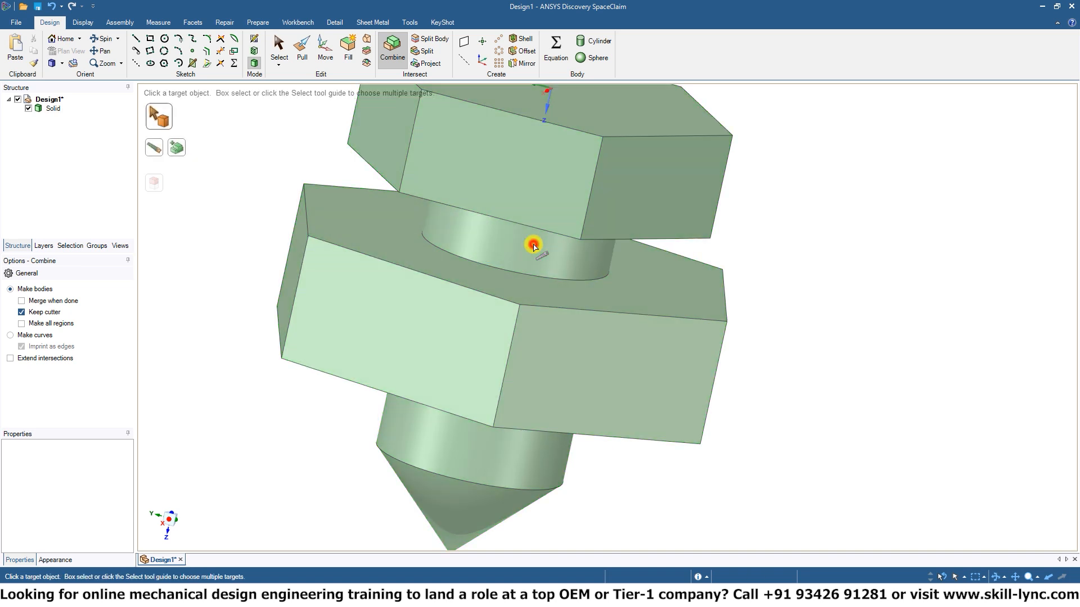
# - Set the merged solid as target and try to add the shank as a body to merge
pyautogui.click(476, 297)
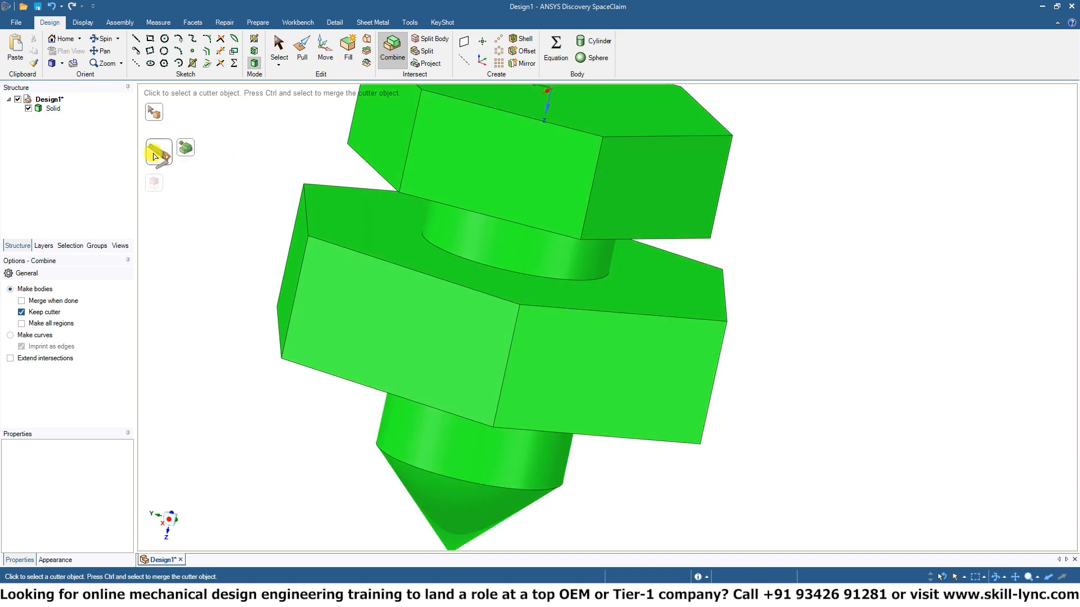
pyautogui.click(185, 148)
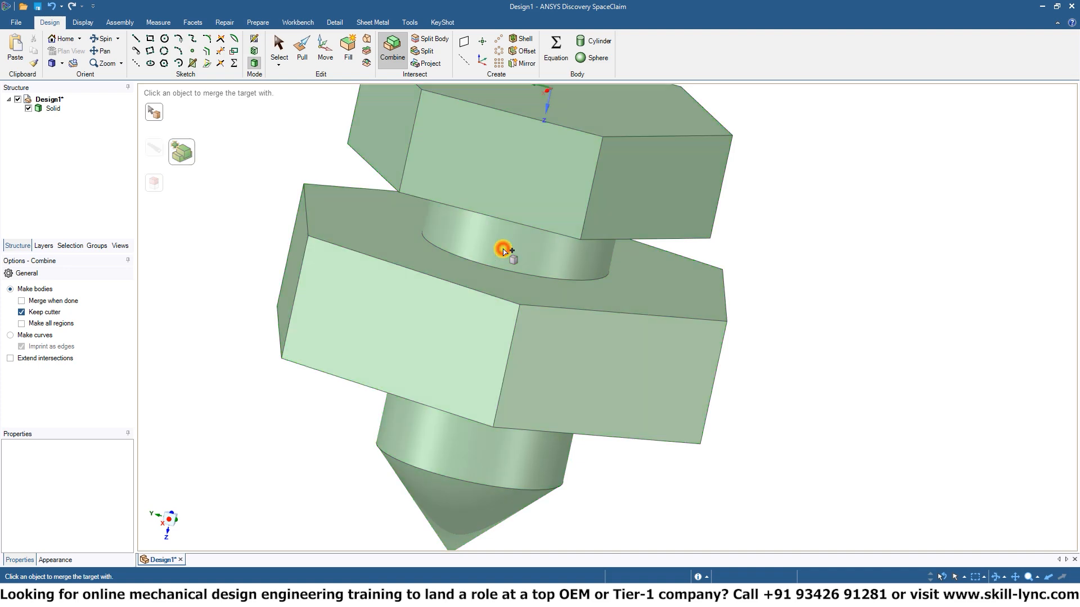
pyautogui.click(503, 251)
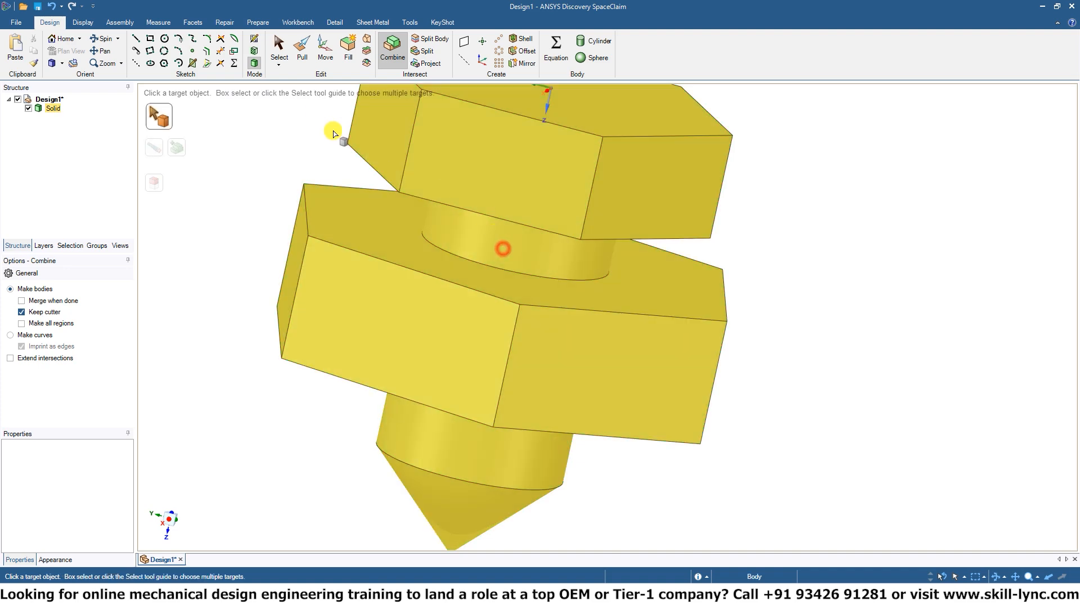